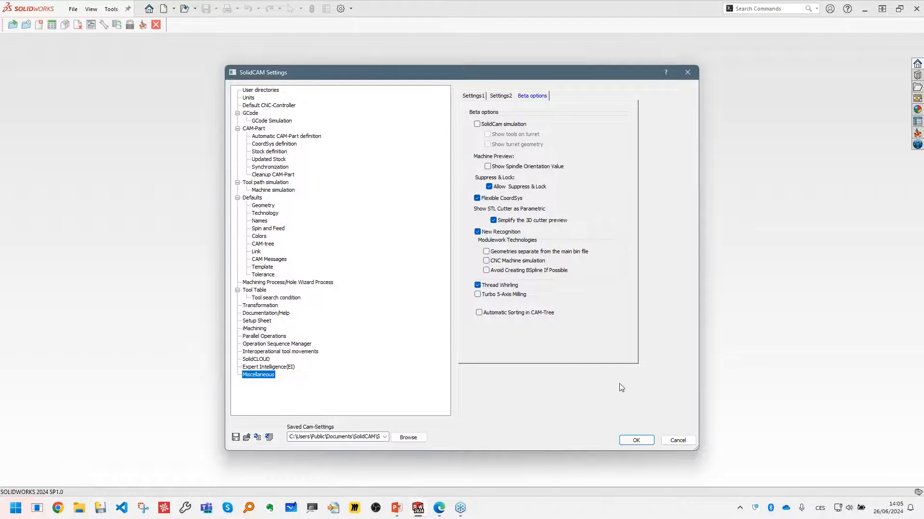
- Cancel the SolidCAM settings and open the CAM-Part T1C013-00-D.PRT
{"action": "left_click", "coordinate": [676, 434]}
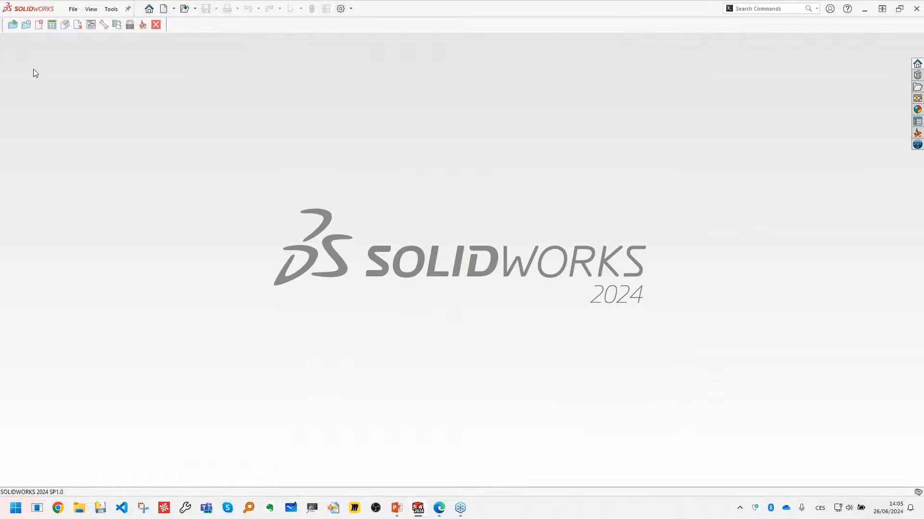
{"action": "left_click", "coordinate": [13, 24]}
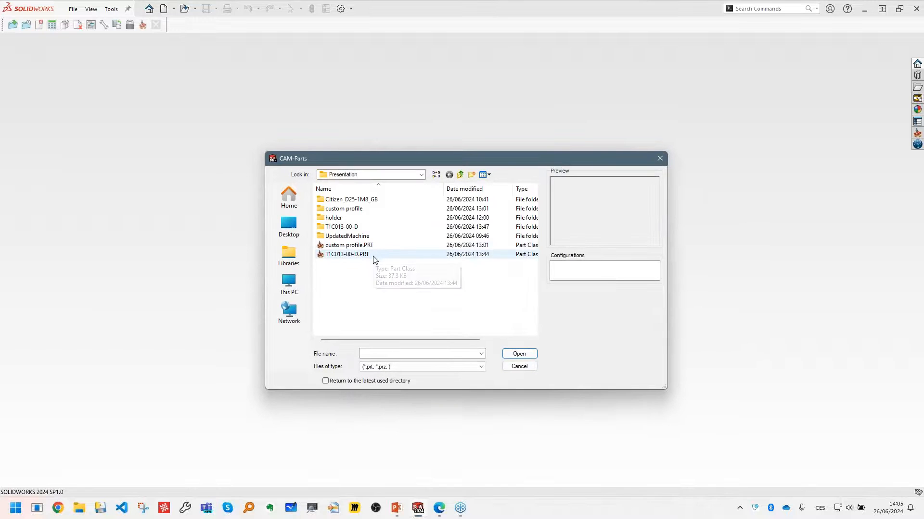
{"action": "double_click", "coordinate": [356, 255]}
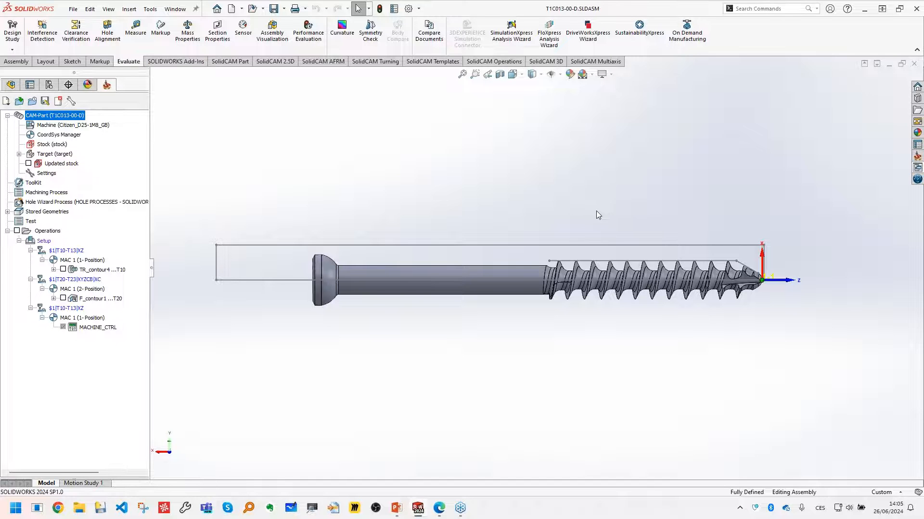
- Apply a section view that cuts the screw model lengthwise through its threads
{"action": "middle_click_drag", "start_coordinate": [597, 214], "coordinate": [618, 218]}
{"action": "key", "text": "space"}
{"action": "left_click", "coordinate": [664, 273]}
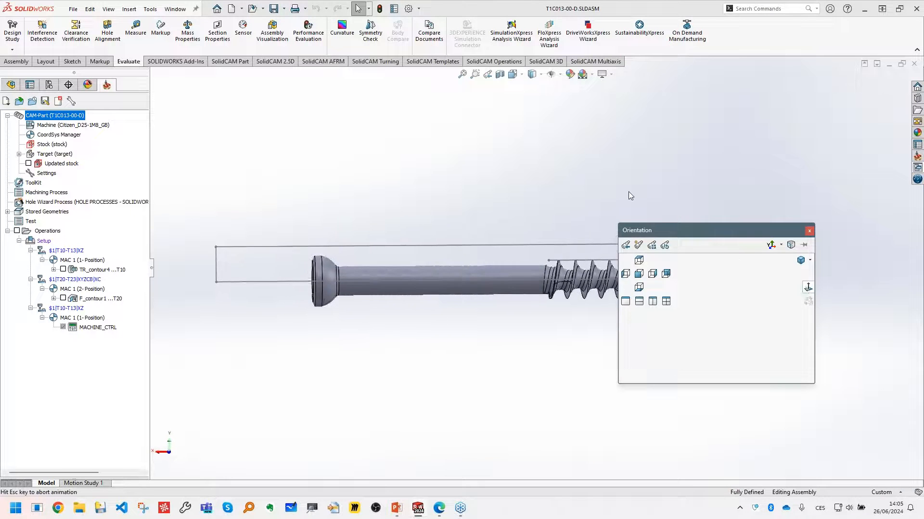
{"action": "scroll", "coordinate": [650, 254], "scroll_direction": "up", "scroll_amount": 2}
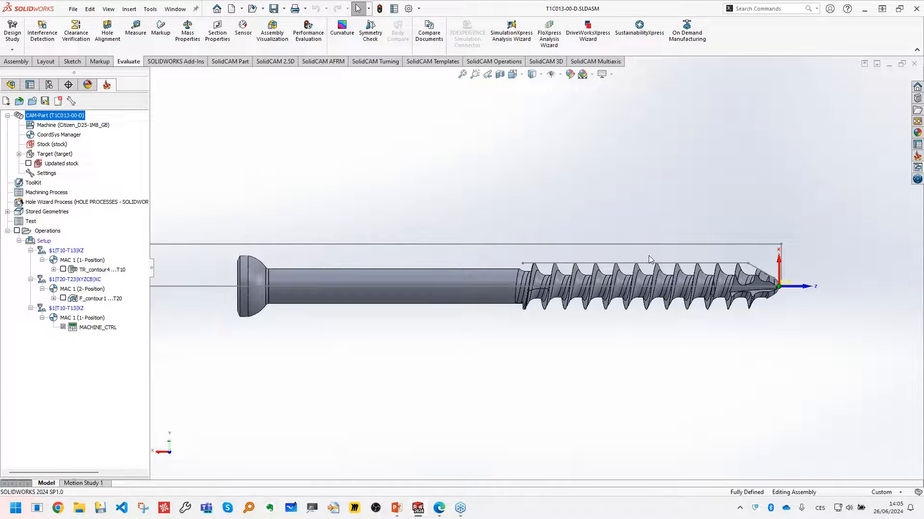
{"action": "scroll", "coordinate": [724, 321], "scroll_direction": "down", "scroll_amount": 2}
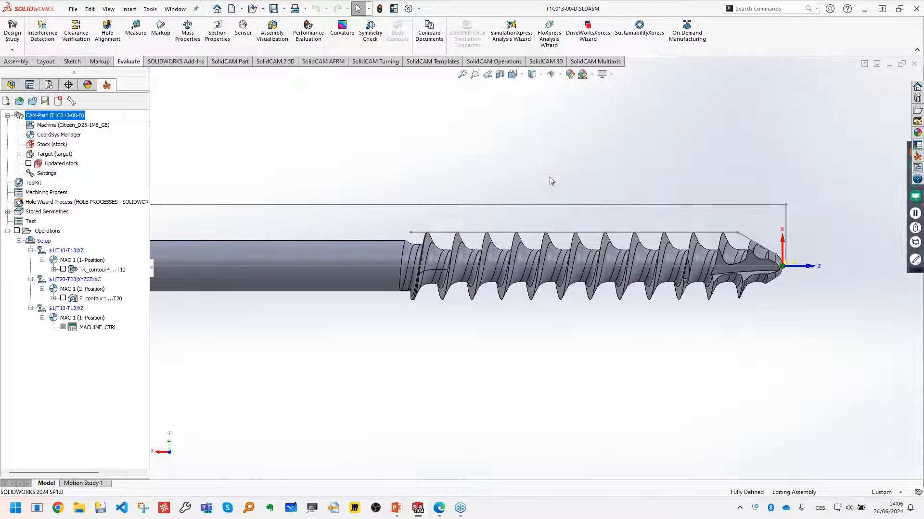
{"action": "left_click", "coordinate": [500, 76]}
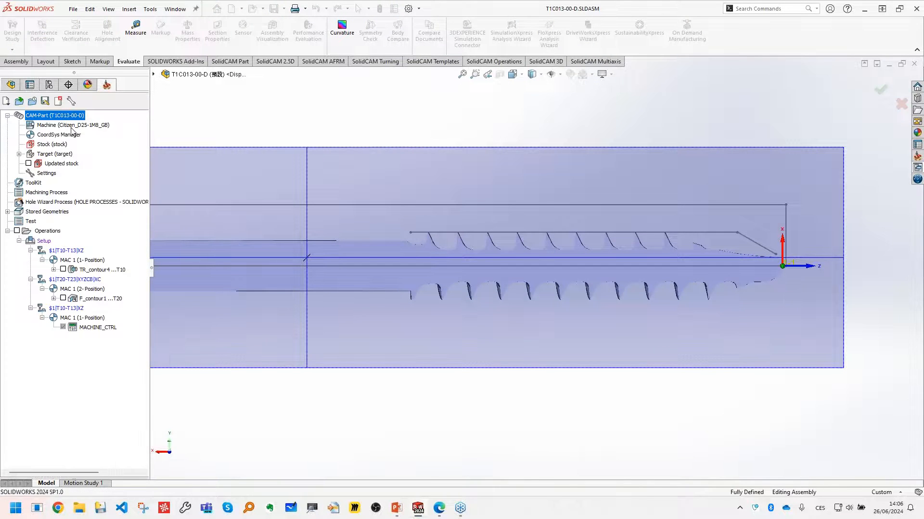
{"action": "scroll", "coordinate": [571, 256], "scroll_direction": "down", "scroll_amount": 2}
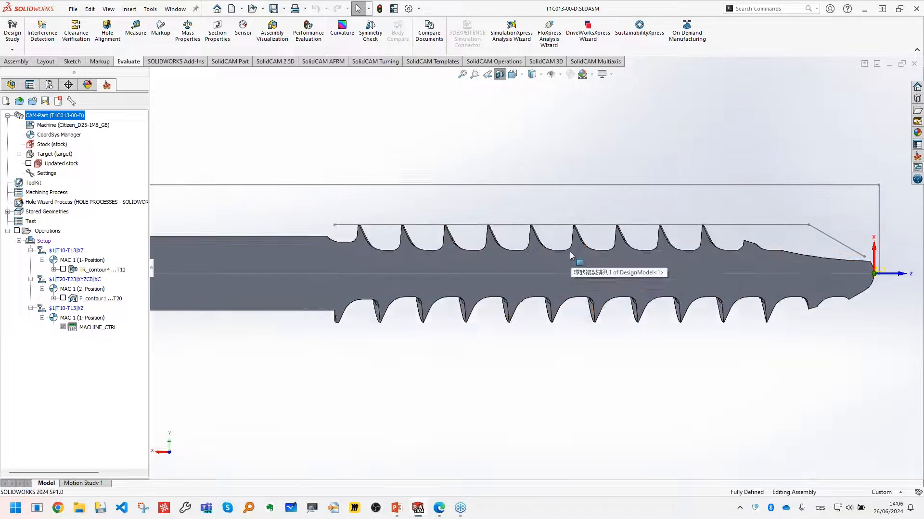
- Measure the distance from the flat thread root edge to the screw's centre axis, then clear the measured selections
{"action": "scroll", "coordinate": [571, 256], "scroll_direction": "down", "scroll_amount": 2}
{"action": "left_click", "coordinate": [135, 30]}
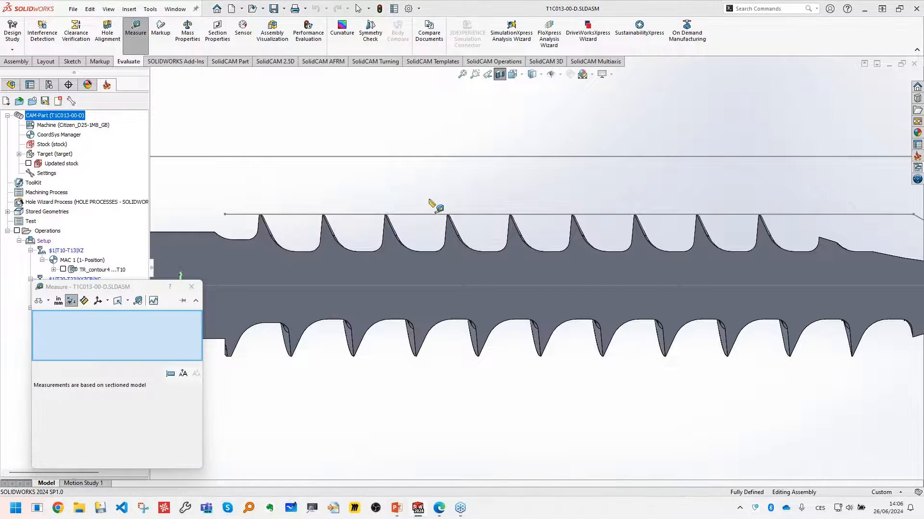
{"action": "left_click", "coordinate": [428, 252]}
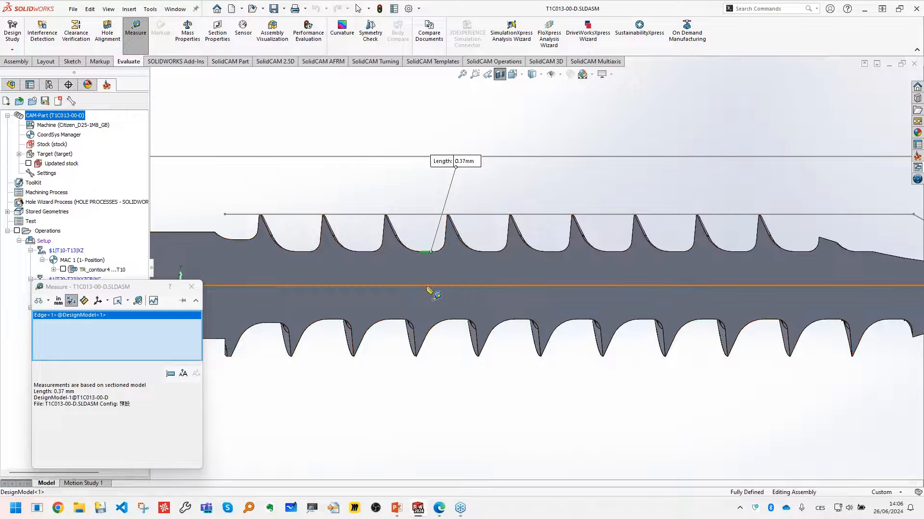
{"action": "left_click", "coordinate": [426, 286]}
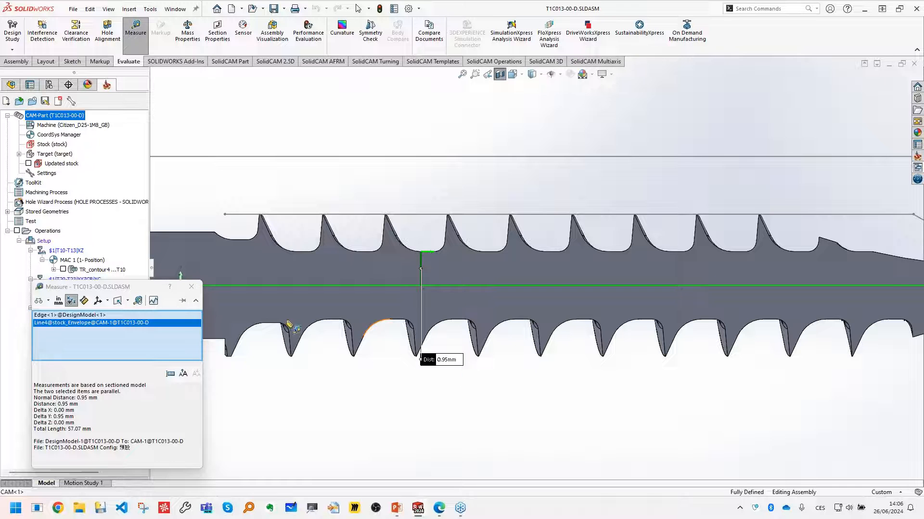
{"action": "key", "text": "Delete"}
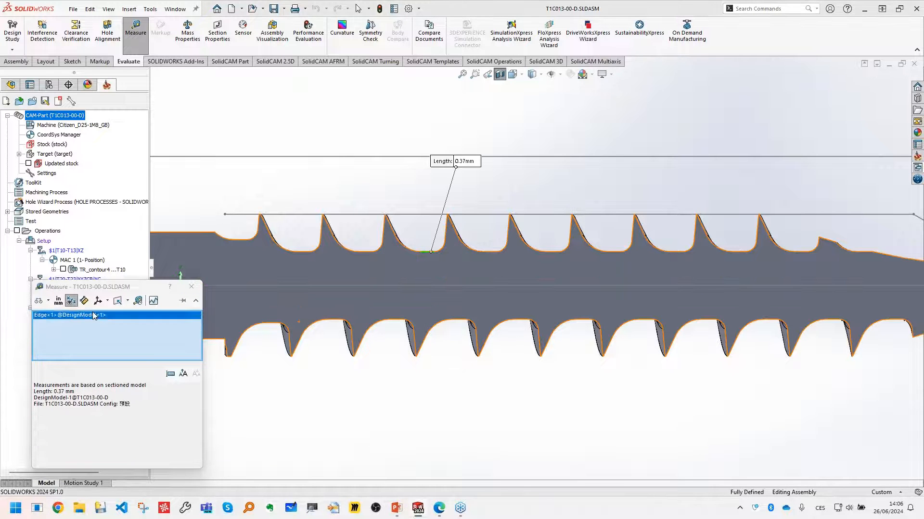
{"action": "left_click", "coordinate": [94, 315]}
{"action": "key", "text": "Delete"}
- Measure the distance from a thread crest to the screw's centre axis, then clear the measured selections
{"action": "scroll", "coordinate": [451, 220], "scroll_direction": "down", "scroll_amount": 5}
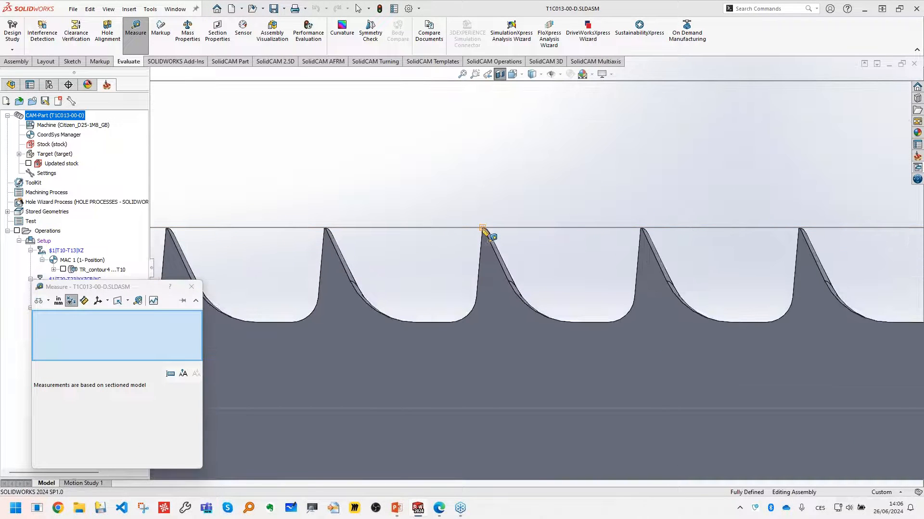
{"action": "left_click", "coordinate": [482, 229]}
{"action": "left_click", "coordinate": [485, 409]}
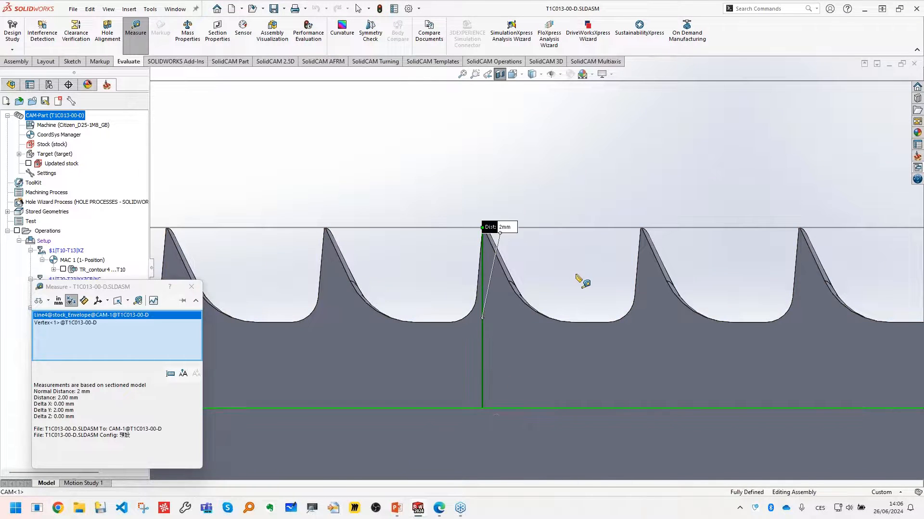
{"action": "scroll", "coordinate": [536, 269], "scroll_direction": "up", "scroll_amount": 3}
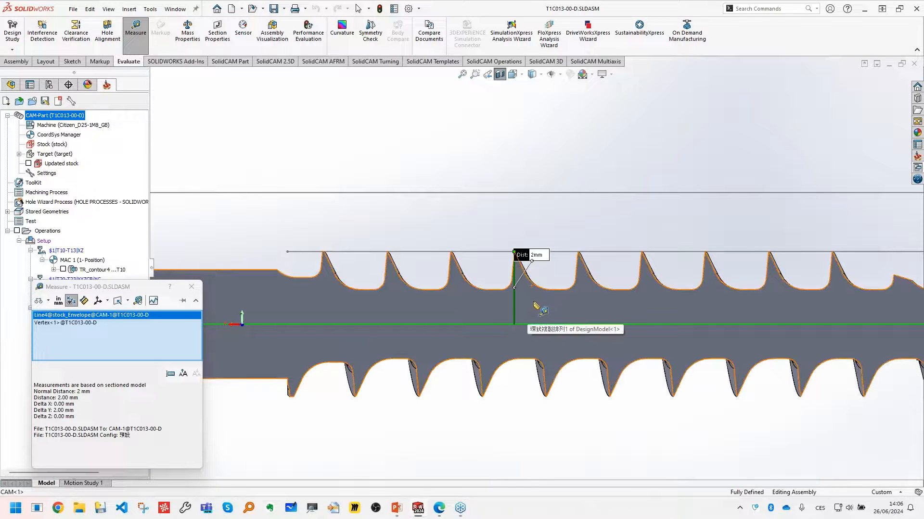
{"action": "left_click", "coordinate": [84, 317]}
{"action": "key", "text": "Delete"}
{"action": "left_click", "coordinate": [80, 315]}
{"action": "key", "text": "Delete"}
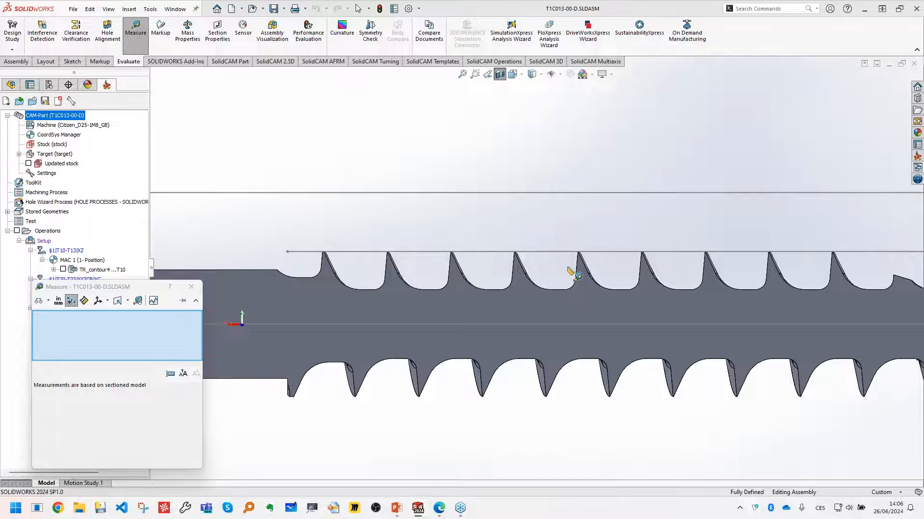
- Measure the thread pitch between matching root vertices of two neighbouring threads and close the Measure tool
{"action": "scroll", "coordinate": [570, 272], "scroll_direction": "down", "scroll_amount": 5}
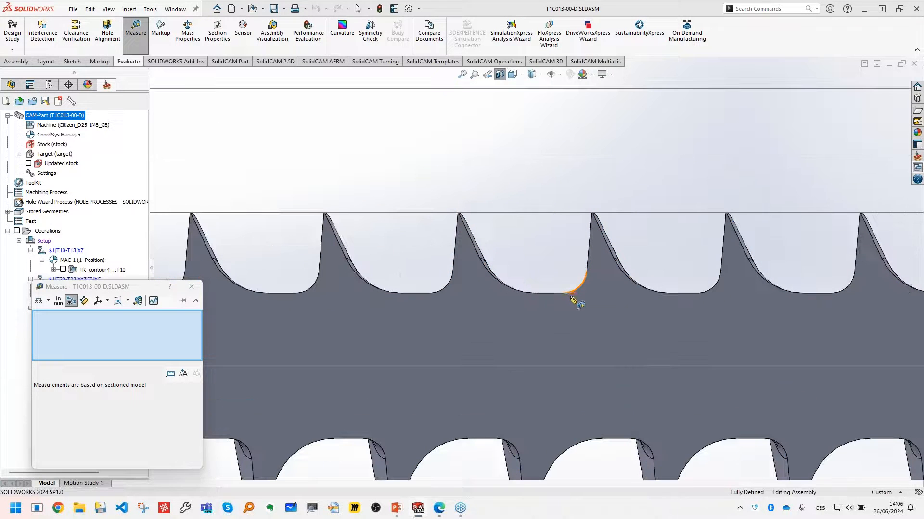
{"action": "left_click", "coordinate": [564, 292]}
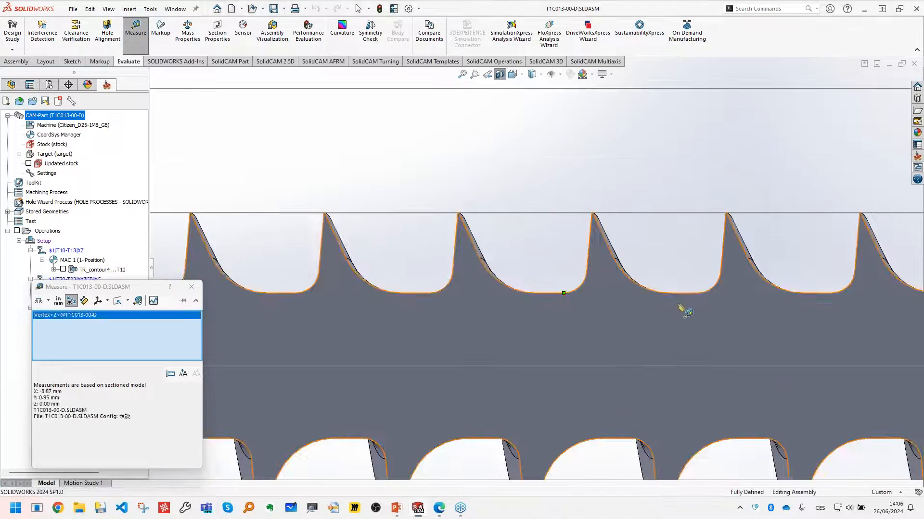
{"action": "left_click", "coordinate": [698, 293]}
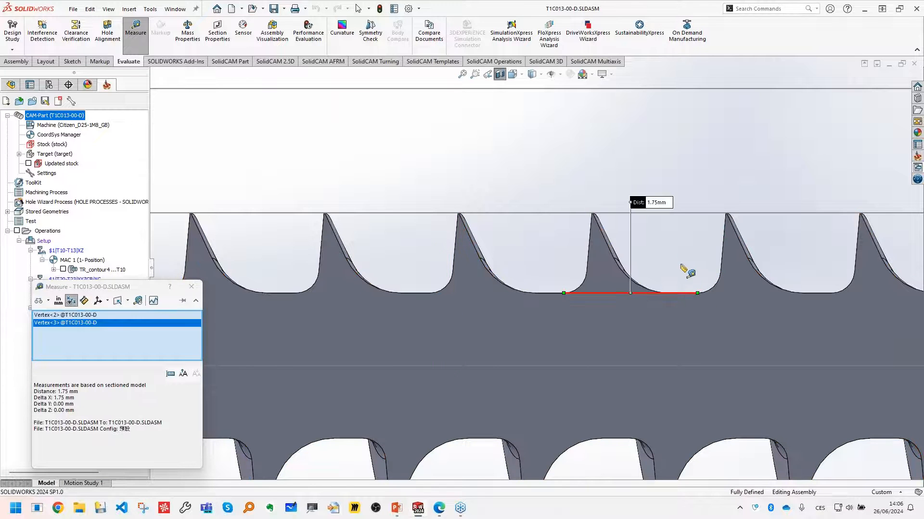
{"action": "scroll", "coordinate": [686, 260], "scroll_direction": "up", "scroll_amount": 4}
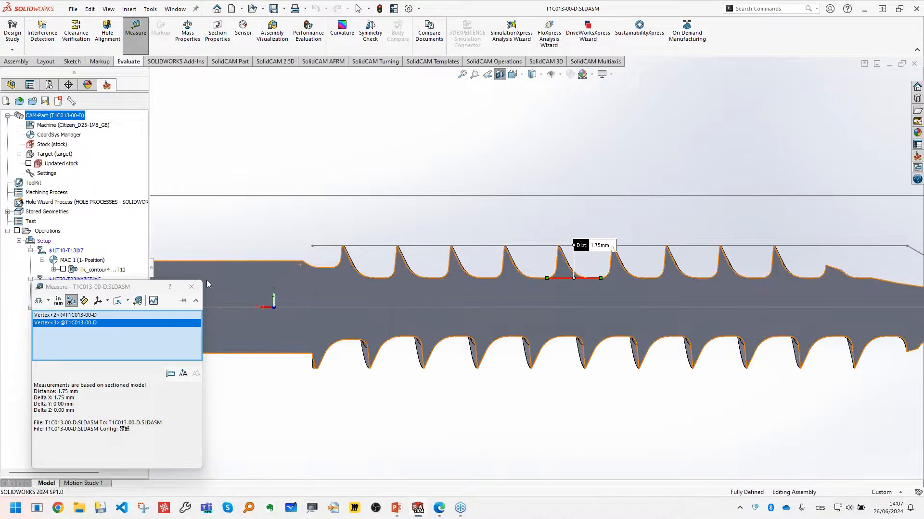
{"action": "left_click", "coordinate": [191, 287]}
- Show the updated stock to examine the material left before threading, then hide it again
{"action": "scroll", "coordinate": [360, 184], "scroll_direction": "up", "scroll_amount": 7}
{"action": "scroll", "coordinate": [344, 201], "scroll_direction": "down", "scroll_amount": 1}
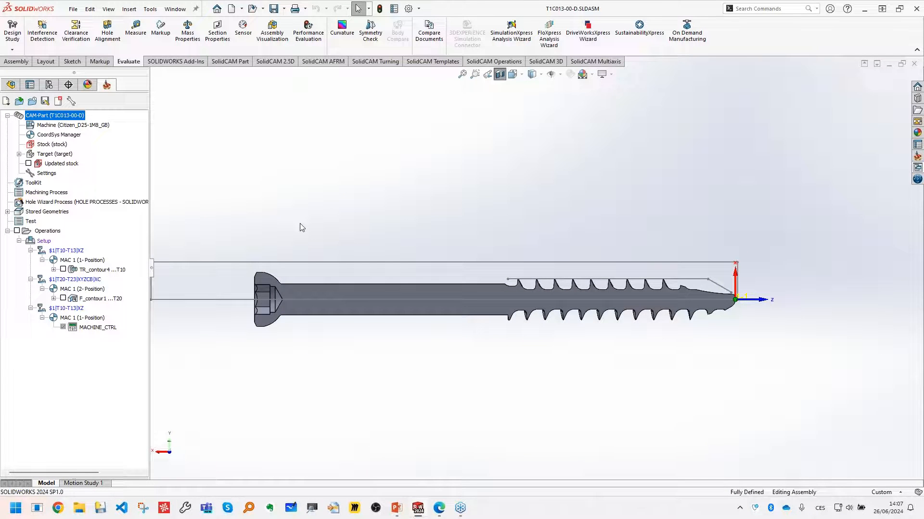
{"action": "left_click", "coordinate": [29, 164]}
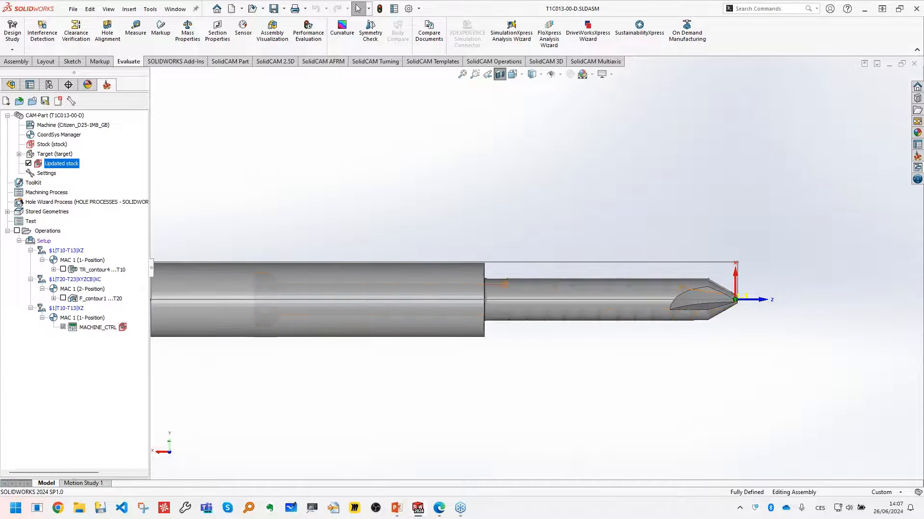
{"action": "scroll", "coordinate": [622, 268], "scroll_direction": "down", "scroll_amount": 1}
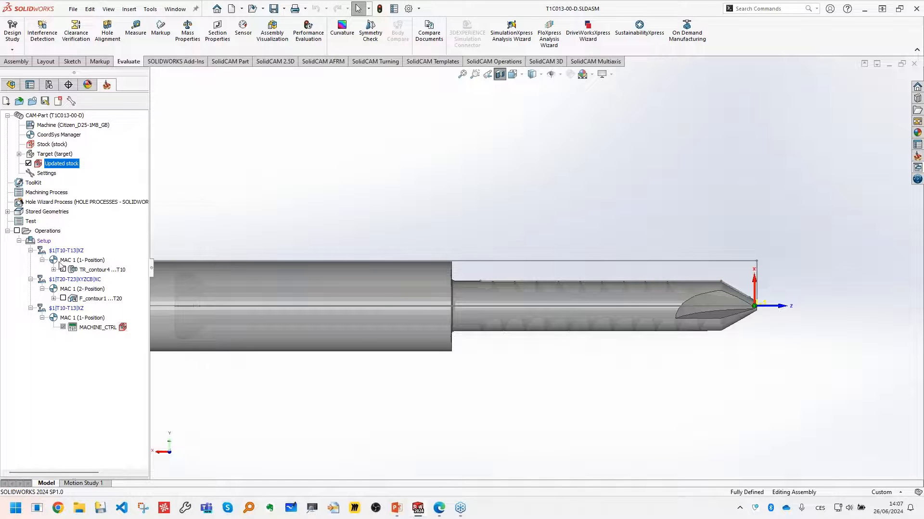
{"action": "left_click", "coordinate": [28, 164]}
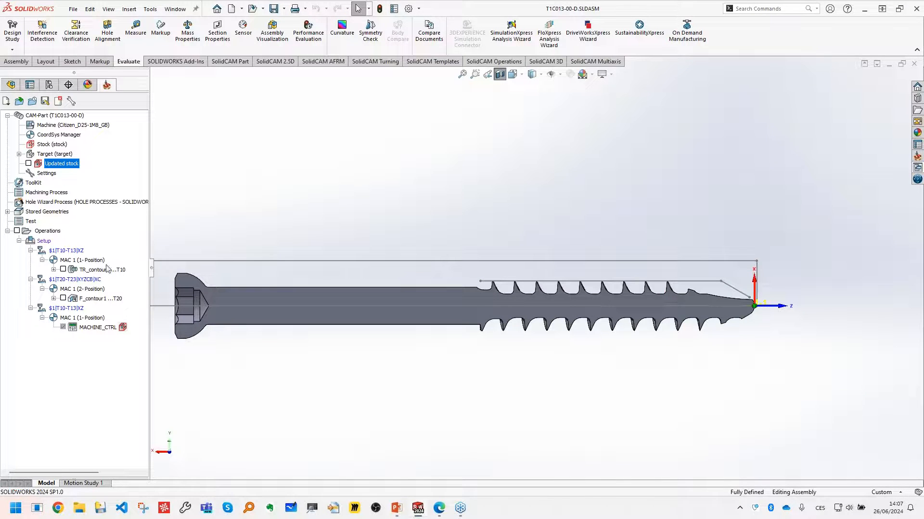
- Add a Thread Whirling milling operation to the CAM-Part's operations
{"action": "left_click", "coordinate": [43, 232]}
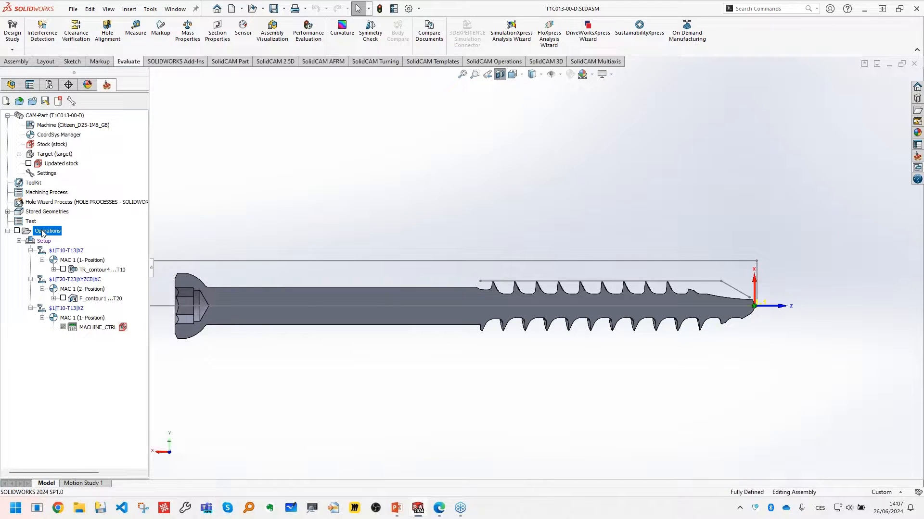
{"action": "right_click", "coordinate": [43, 233]}
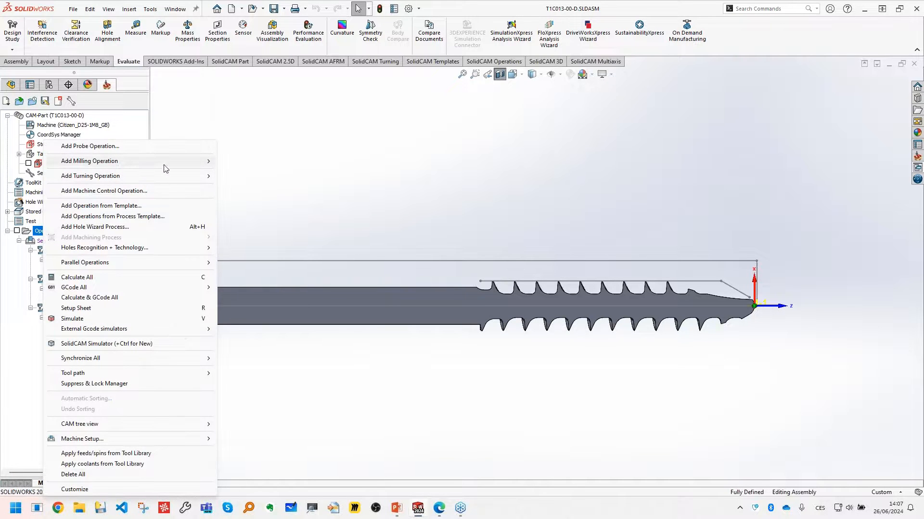
{"action": "mouse_move", "coordinate": [165, 165]}
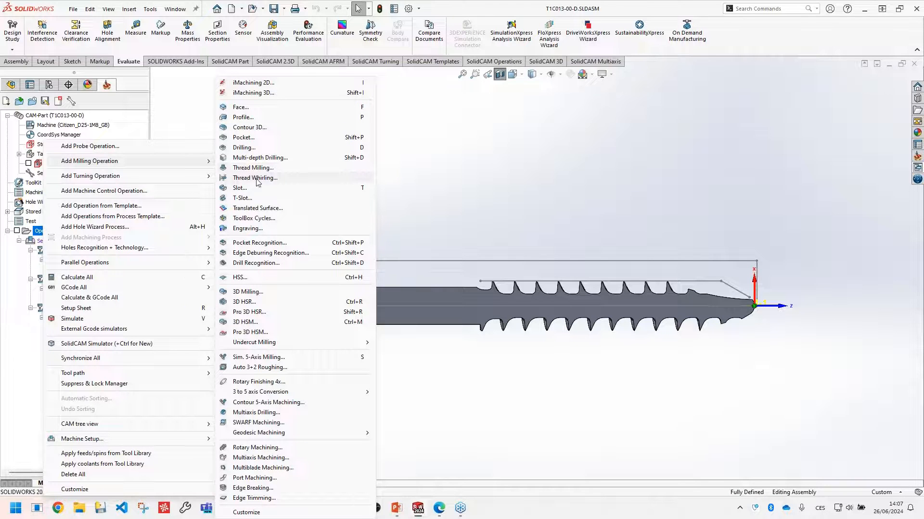
{"action": "left_click", "coordinate": [276, 179]}
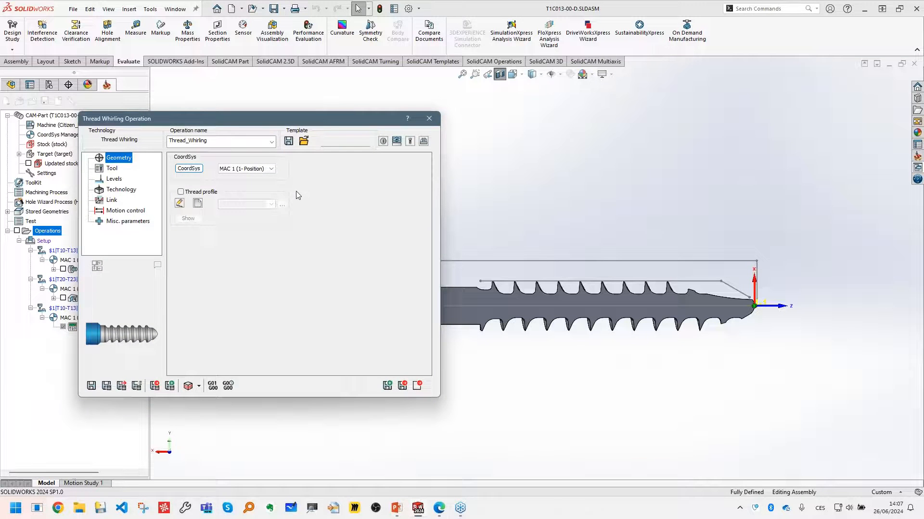
{"action": "left_click_drag", "start_coordinate": [312, 125], "coordinate": [287, 118]}
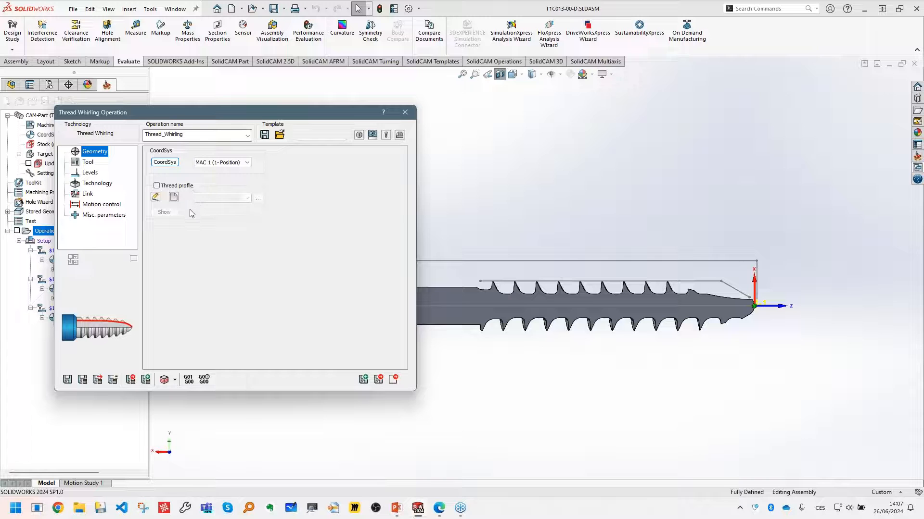
- Open tool selection for the whirling operation and mount a THREAD WHIRLING tool on station T40
{"action": "left_click", "coordinate": [88, 162]}
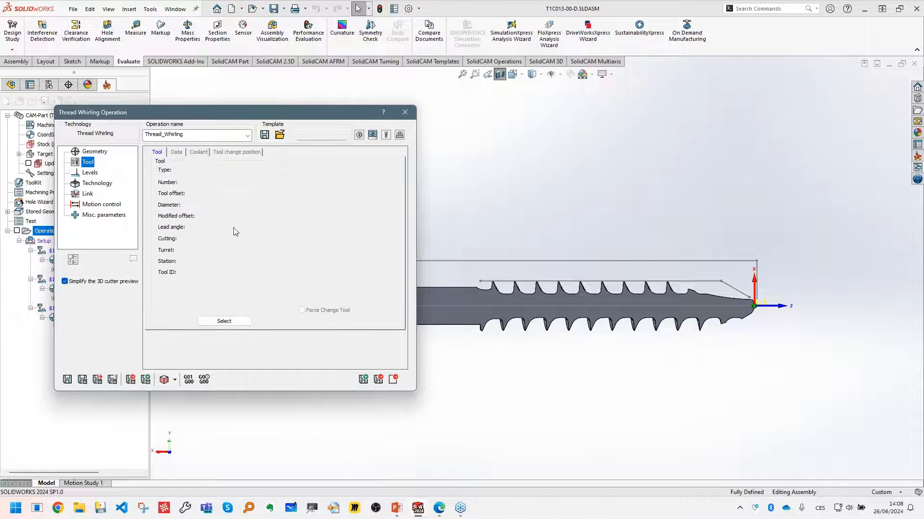
{"action": "left_click", "coordinate": [223, 321]}
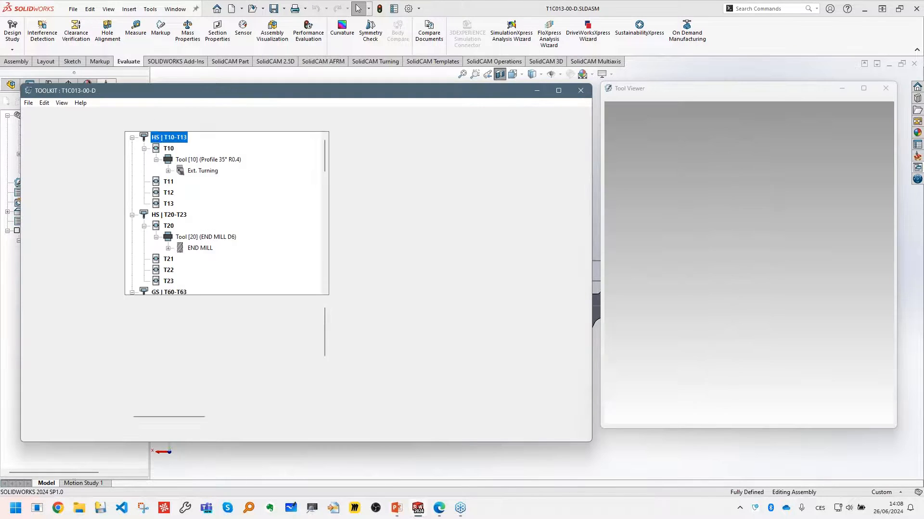
{"action": "scroll", "coordinate": [194, 235], "scroll_direction": "down", "scroll_amount": 6}
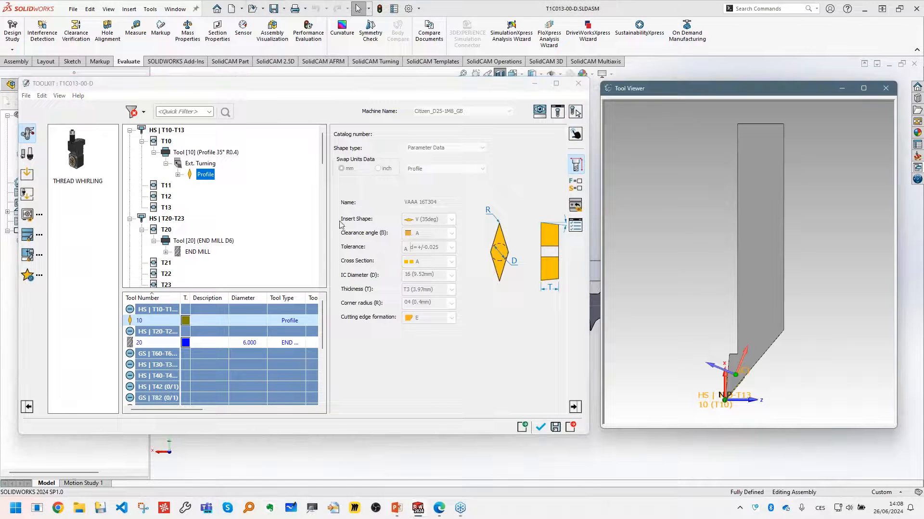
{"action": "scroll", "coordinate": [193, 234], "scroll_direction": "up", "scroll_amount": 1}
{"action": "left_click", "coordinate": [168, 210]}
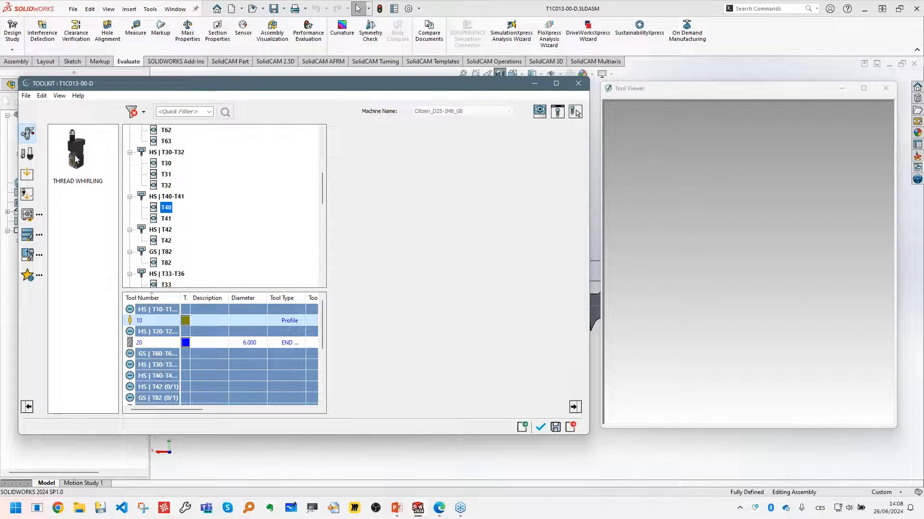
{"action": "left_click_drag", "start_coordinate": [78, 161], "coordinate": [164, 209]}
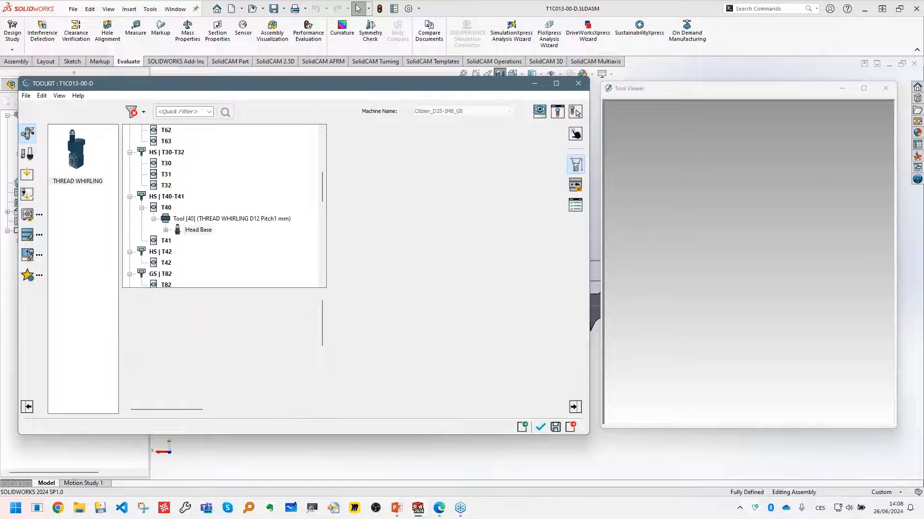
- Expand the T40 whirling tool's component tree down to the cutter and inspect the head's 3D model
{"action": "left_click", "coordinate": [178, 241]}
{"action": "left_click", "coordinate": [190, 252]}
{"action": "middle_click_drag", "start_coordinate": [713, 263], "coordinate": [768, 271]}
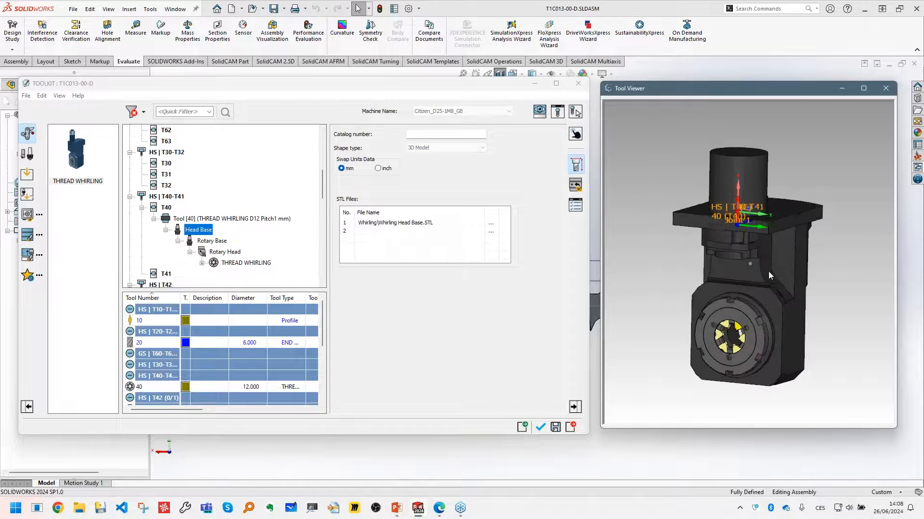
- Inspect the whirling tool's Head Base, Rotary Base, Rotary Head and THREAD WHIRLING cutter components one by one
{"action": "scroll", "coordinate": [260, 250], "scroll_direction": "down", "scroll_amount": 1}
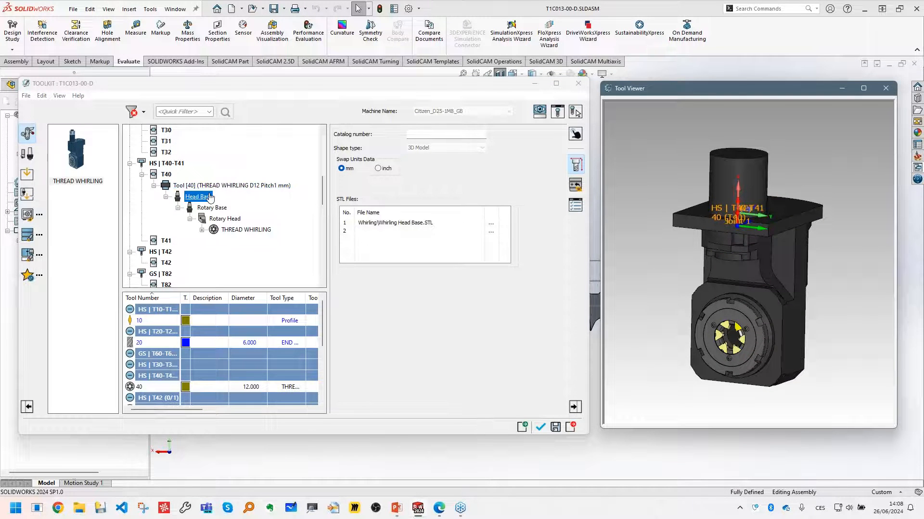
{"action": "left_click", "coordinate": [220, 208]}
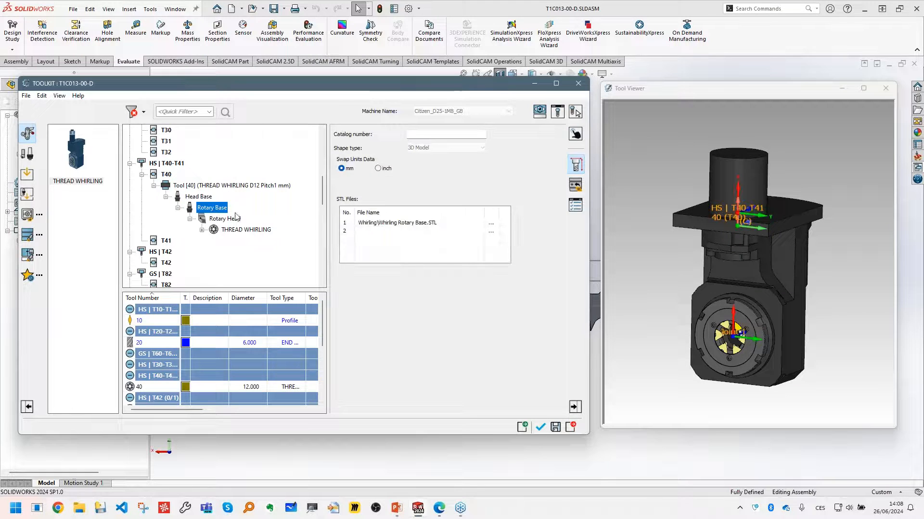
{"action": "left_click", "coordinate": [225, 219]}
{"action": "left_click", "coordinate": [248, 232]}
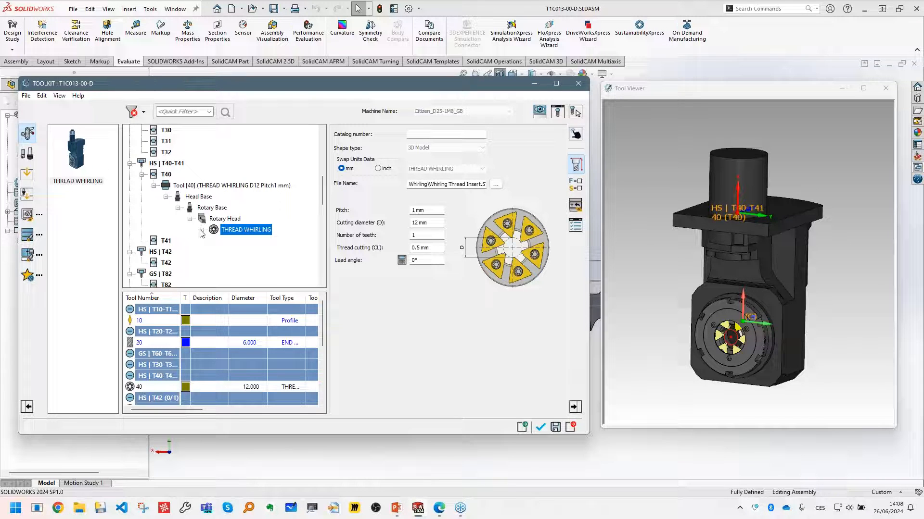
{"action": "left_click", "coordinate": [657, 245]}
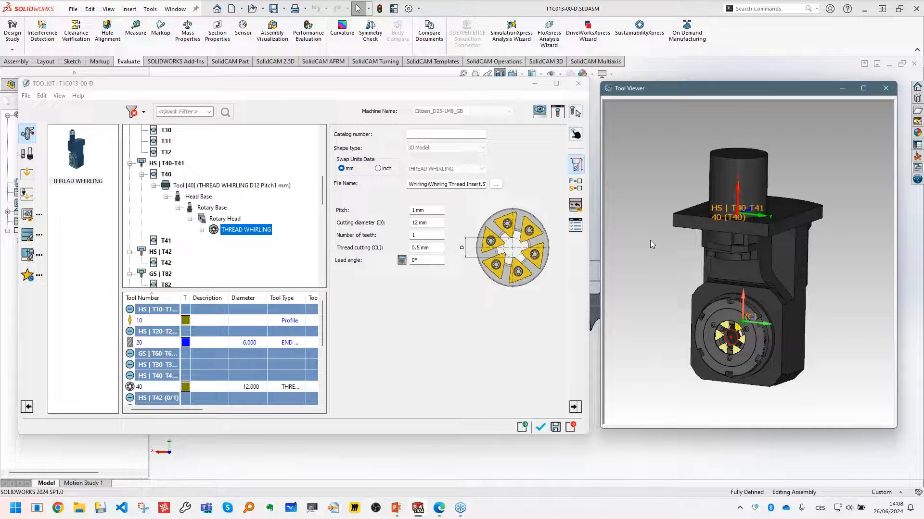
{"action": "left_click", "coordinate": [78, 94]}
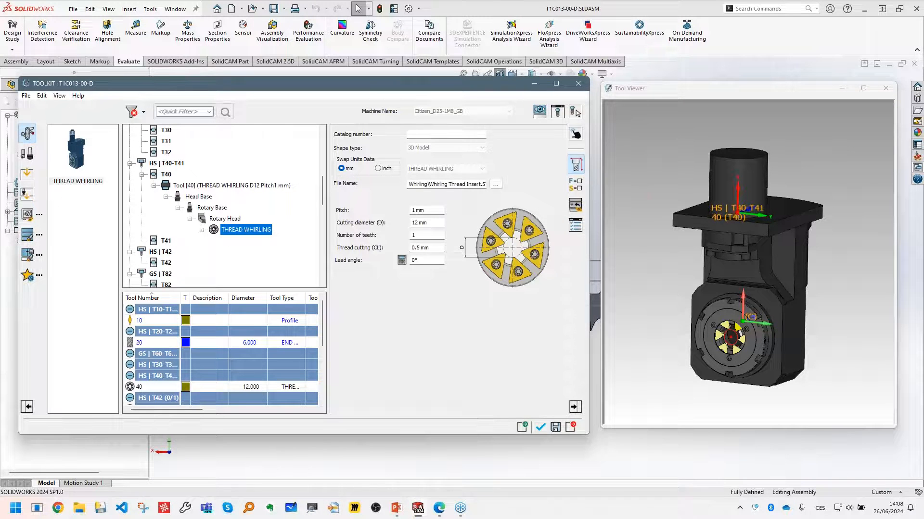
- Test the whirling head's tilt with negative Lead axis values such as -10 and -30, and reset the Lead to 0
{"action": "left_click", "coordinate": [230, 185]}
{"action": "left_click", "coordinate": [374, 294]}
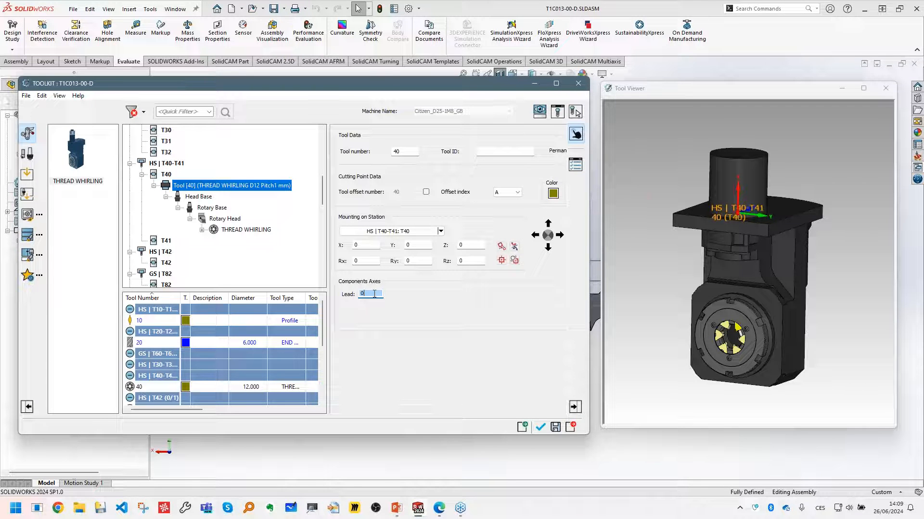
{"action": "type", "text": "-60"}
{"action": "scroll", "coordinate": [361, 294], "scroll_direction": "up", "scroll_amount": 8}
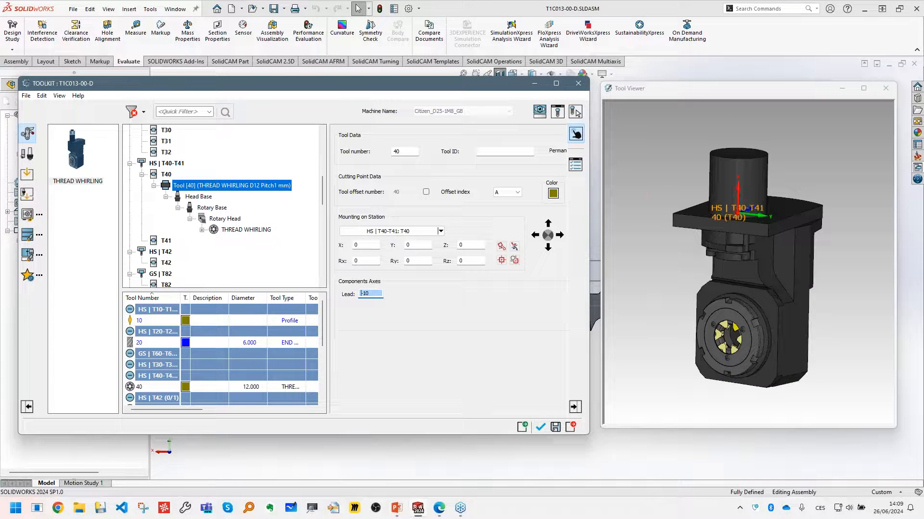
{"action": "scroll", "coordinate": [362, 293], "scroll_direction": "down", "scroll_amount": 2}
{"action": "scroll", "coordinate": [361, 294], "scroll_direction": "down", "scroll_amount": 2}
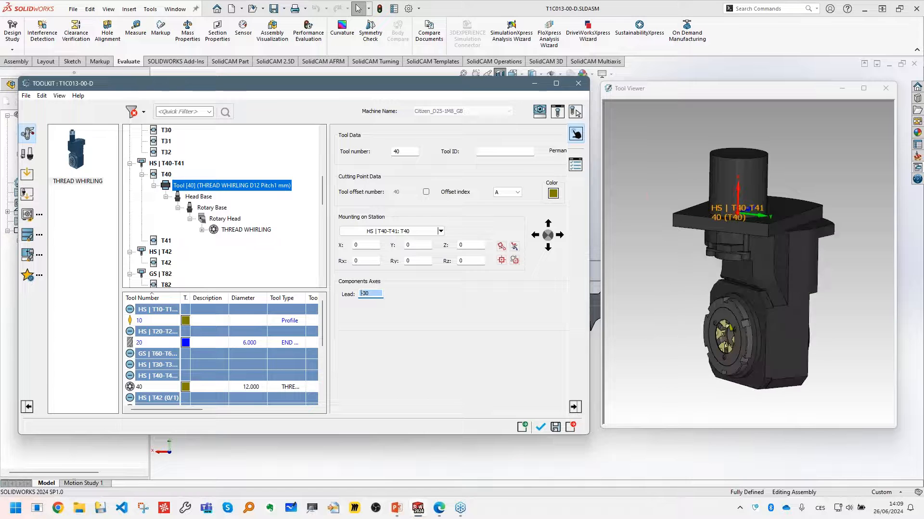
{"action": "type", "text": "0"}
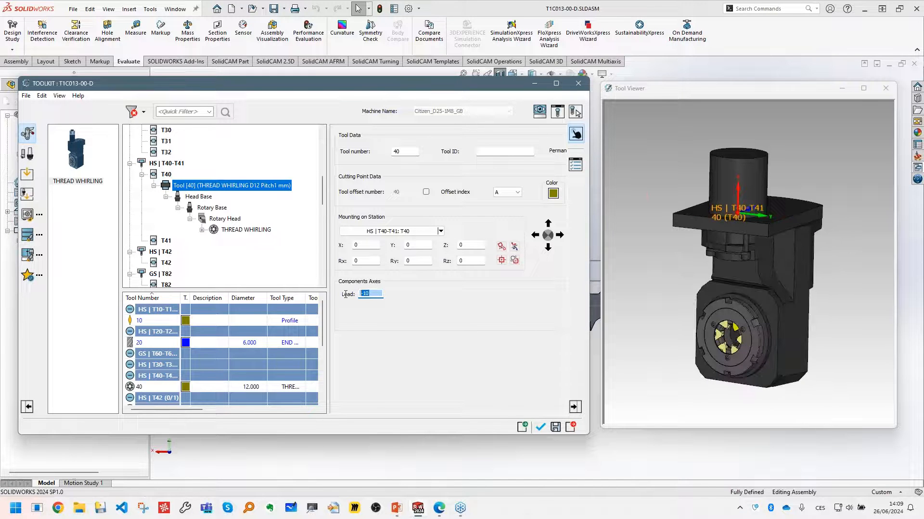
- Close the tool preview to uncover the screw model and set the THREAD WHIRLING cutter's pitch to 1.75 mm
{"action": "left_click_drag", "start_coordinate": [284, 86], "coordinate": [186, 80]}
{"action": "left_click", "coordinate": [885, 89]}
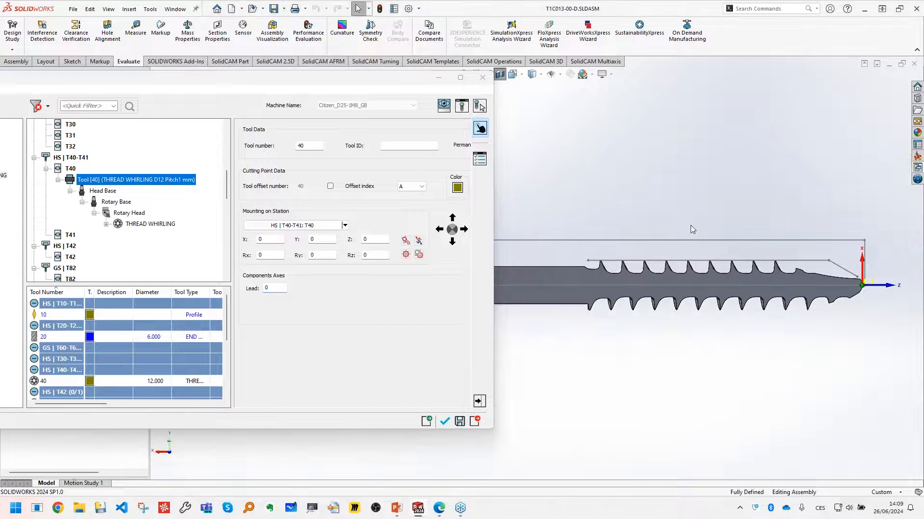
{"action": "left_click", "coordinate": [150, 224]}
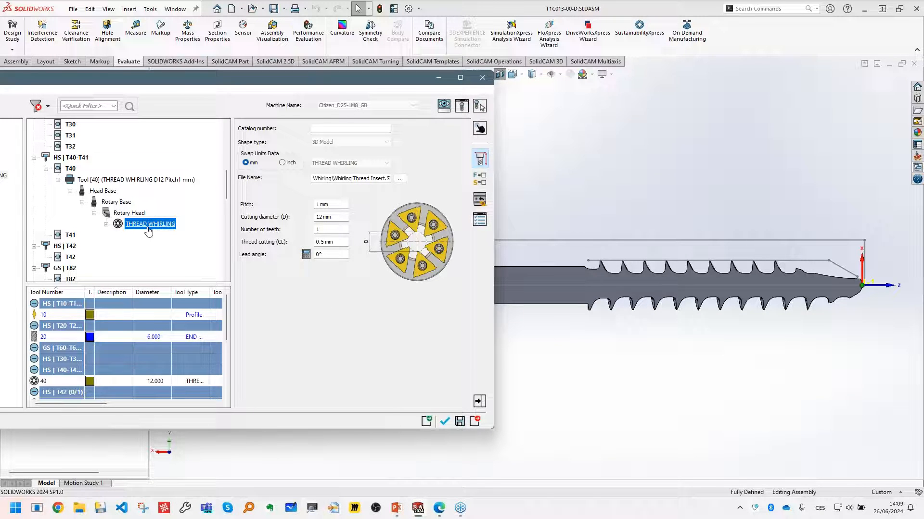
{"action": "left_click", "coordinate": [347, 205]}
{"action": "type", "text": "1"}
- Examine the cutter's cutting diameter circle between the inserts in the 3D tool preview
{"action": "left_click", "coordinate": [333, 218]}
{"action": "left_click", "coordinate": [462, 105]}
{"action": "scroll", "coordinate": [731, 368], "scroll_direction": "up", "scroll_amount": 4}
{"action": "middle_click_drag", "start_coordinate": [726, 360], "coordinate": [750, 295]}
{"action": "scroll", "coordinate": [691, 282], "scroll_direction": "down", "scroll_amount": 4}
{"action": "scroll", "coordinate": [743, 263], "scroll_direction": "up", "scroll_amount": 4}
{"action": "scroll", "coordinate": [746, 262], "scroll_direction": "up", "scroll_amount": 6}
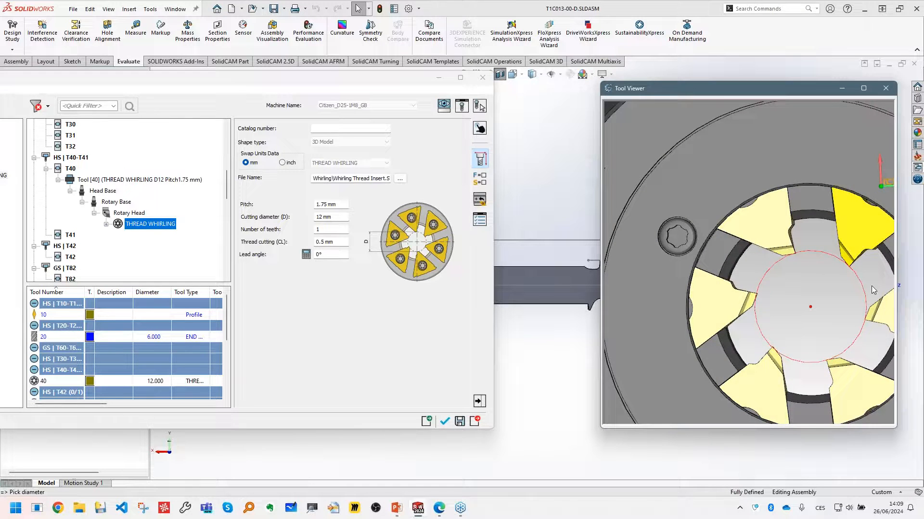
{"action": "scroll", "coordinate": [792, 276], "scroll_direction": "down", "scroll_amount": 3}
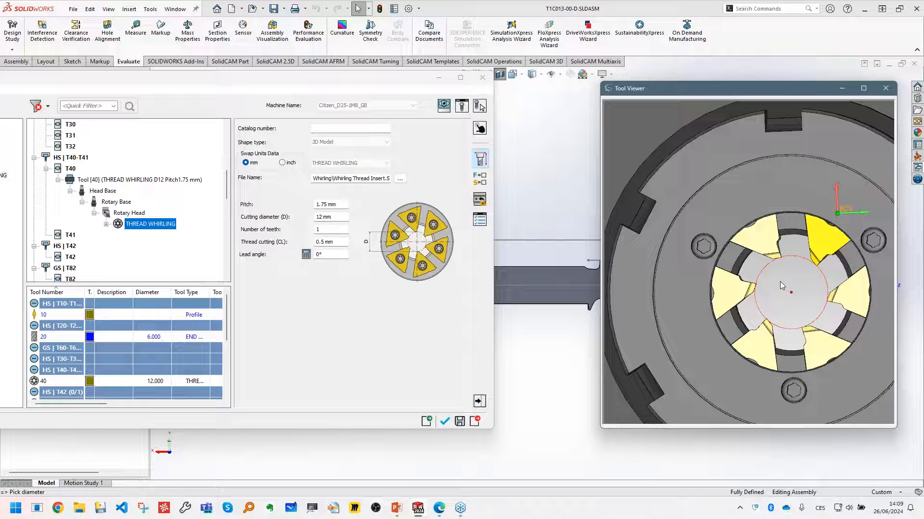
{"action": "left_click_drag", "start_coordinate": [767, 89], "coordinate": [698, 78]}
{"action": "scroll", "coordinate": [549, 241], "scroll_direction": "down", "scroll_amount": 5}
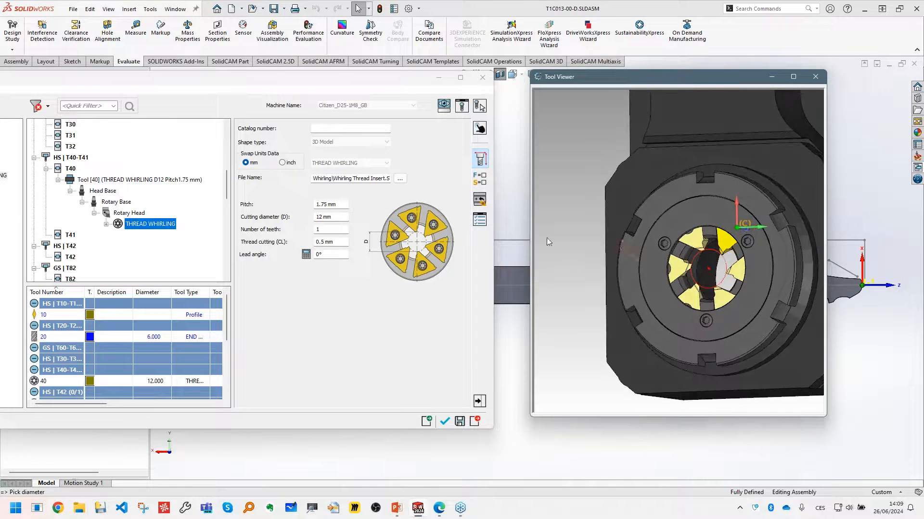
- Set the whirling cutter's number of teeth to 6 and its thread cutting length to 20 mm
{"action": "double_click", "coordinate": [333, 229]}
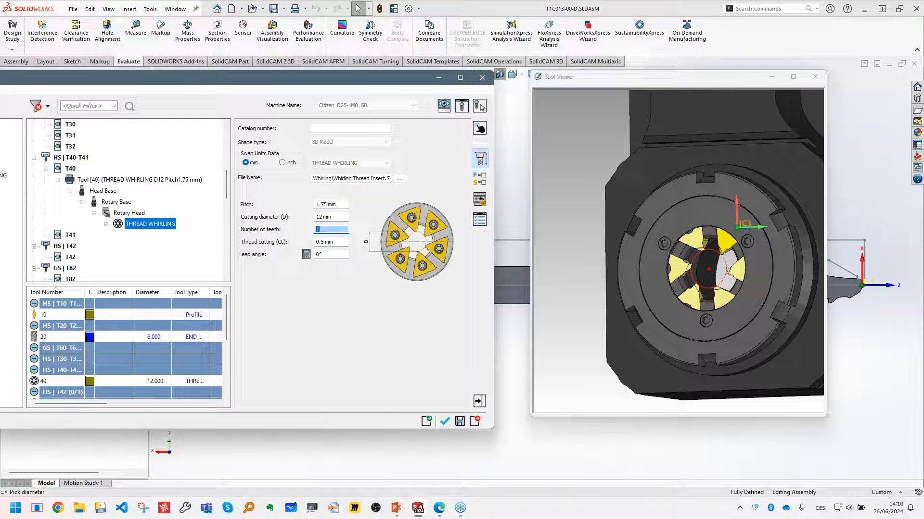
{"action": "type", "text": "6"}
{"action": "key", "text": "Tab"}
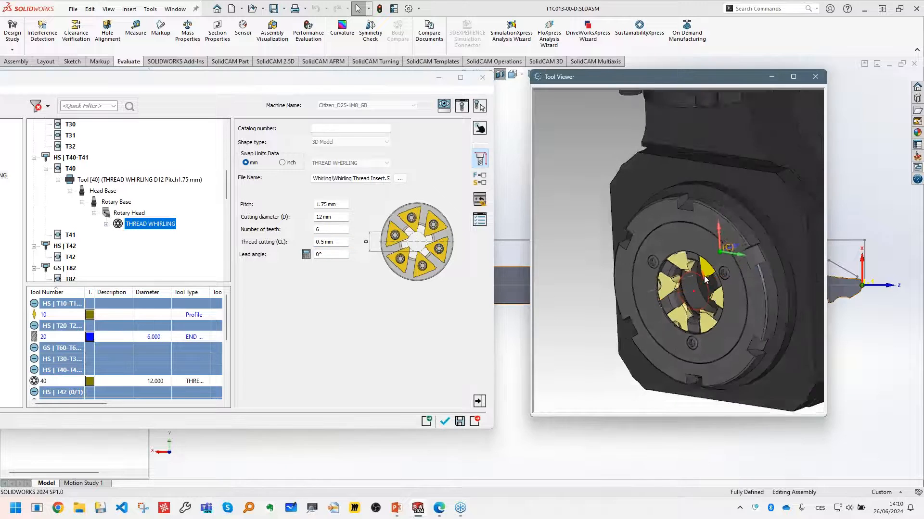
{"action": "double_click", "coordinate": [335, 241]}
{"action": "type", "text": "2"}
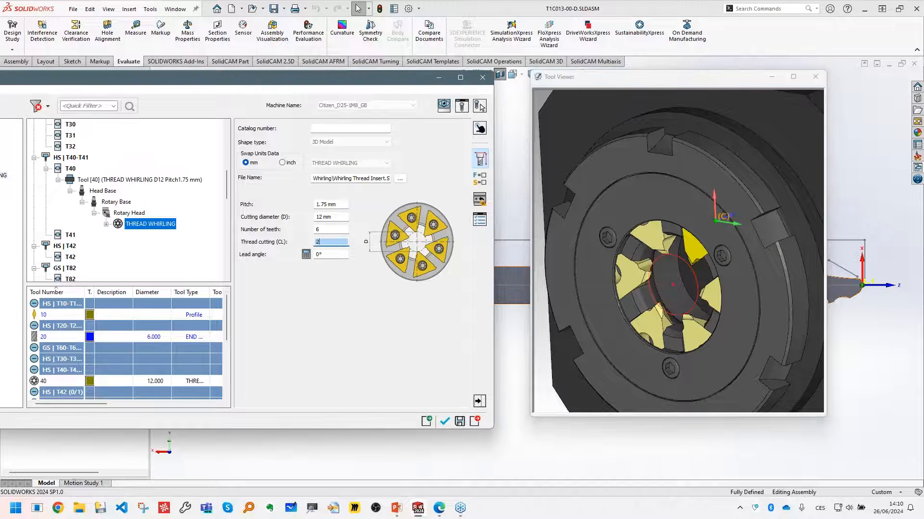
{"action": "left_click", "coordinate": [645, 274]}
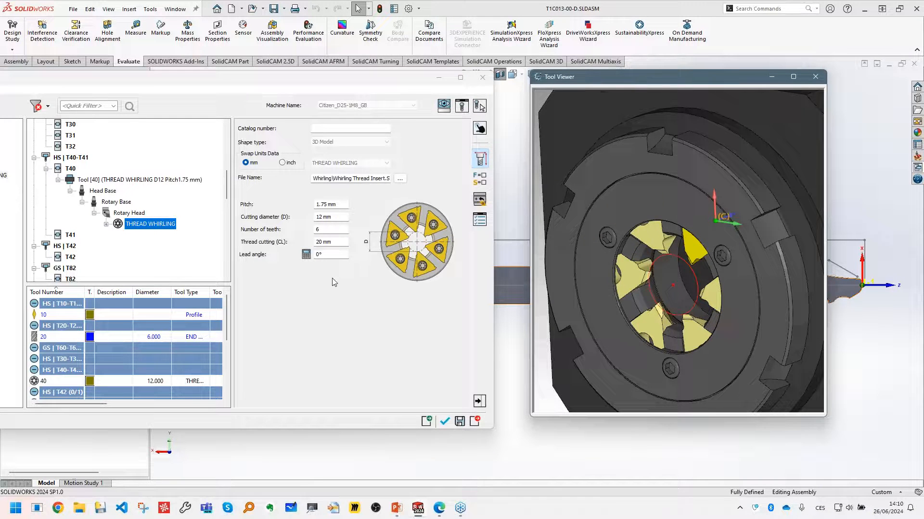
- Try a 10° lead angle on the whirling cutter while viewing the whole head, and reset it to 0°
{"action": "scroll", "coordinate": [651, 244], "scroll_direction": "down", "scroll_amount": 3}
{"action": "scroll", "coordinate": [691, 192], "scroll_direction": "down", "scroll_amount": 3}
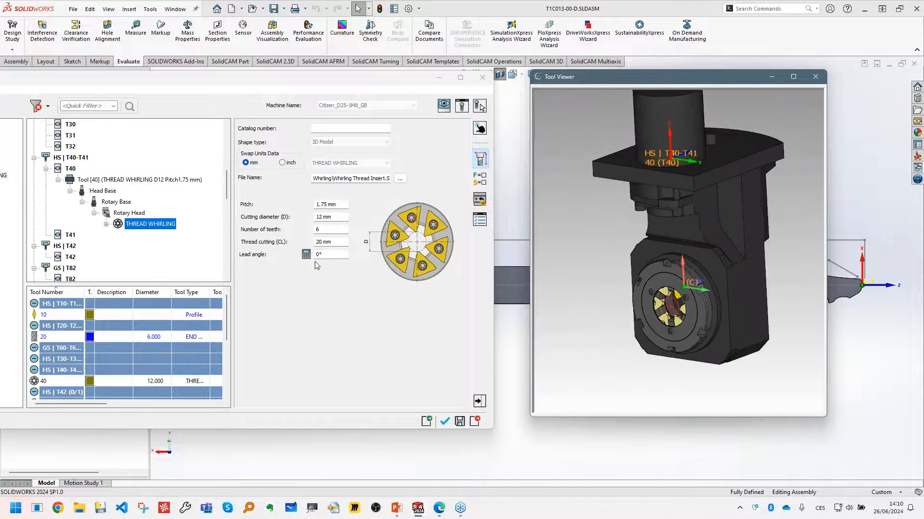
{"action": "left_click", "coordinate": [328, 255]}
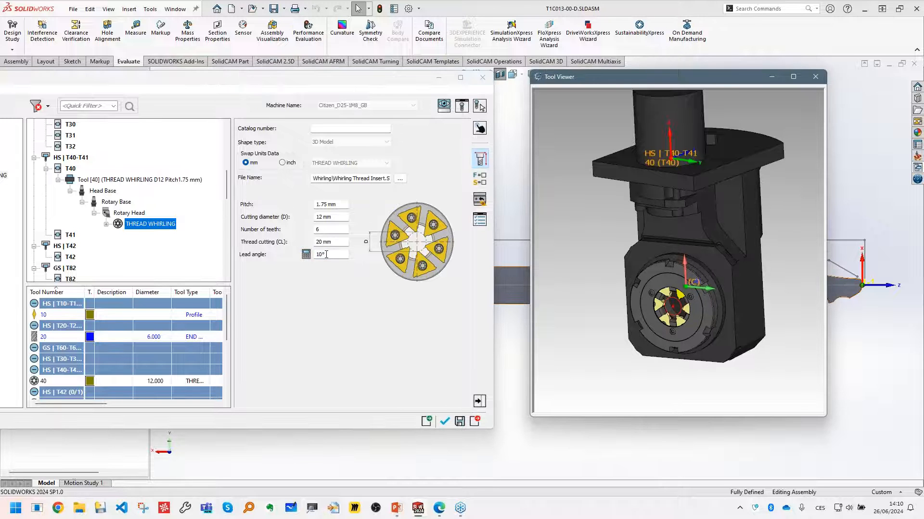
{"action": "type", "text": "0"}
{"action": "key", "text": "shift+Tab"}
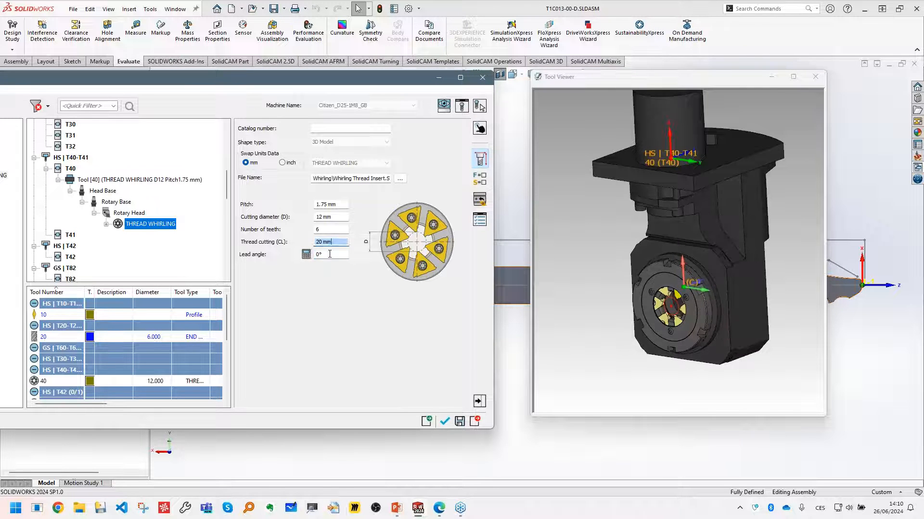
- Open the Whirling Head Angle Calculator and set both the Min Diameter and Max Diameter to 1.9 mm
{"action": "left_click", "coordinate": [306, 255]}
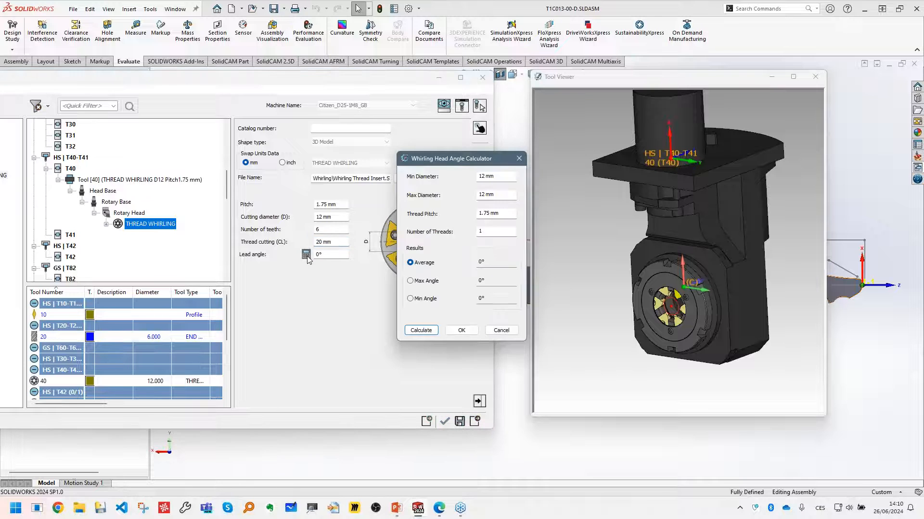
{"action": "left_click_drag", "start_coordinate": [439, 162], "coordinate": [330, 166]}
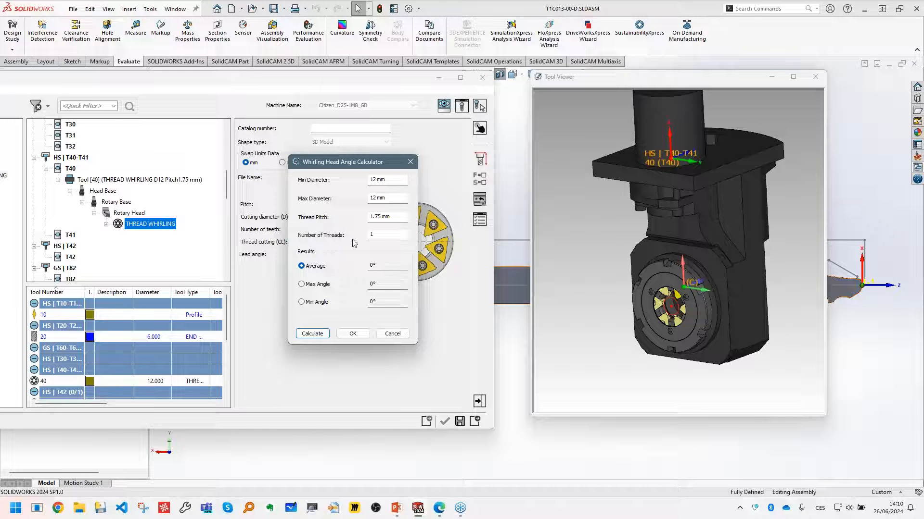
{"action": "left_click", "coordinate": [815, 76]}
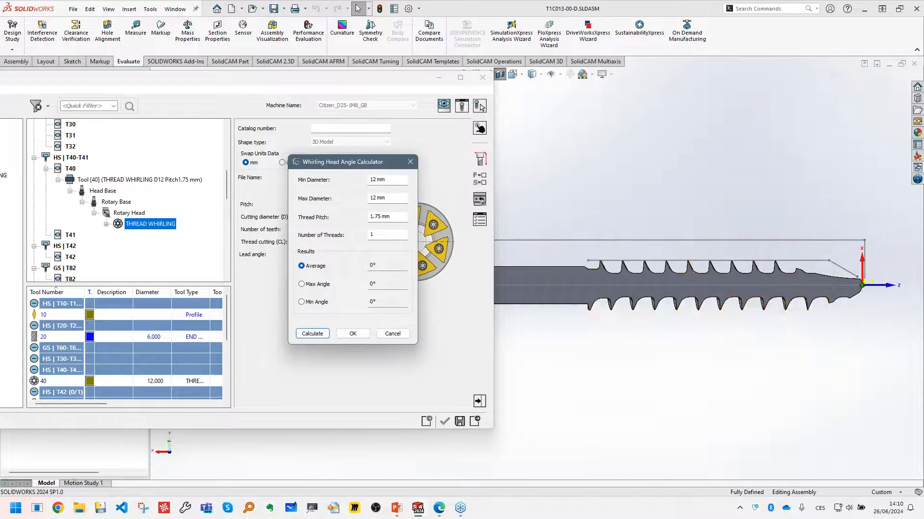
{"action": "left_click", "coordinate": [396, 179]}
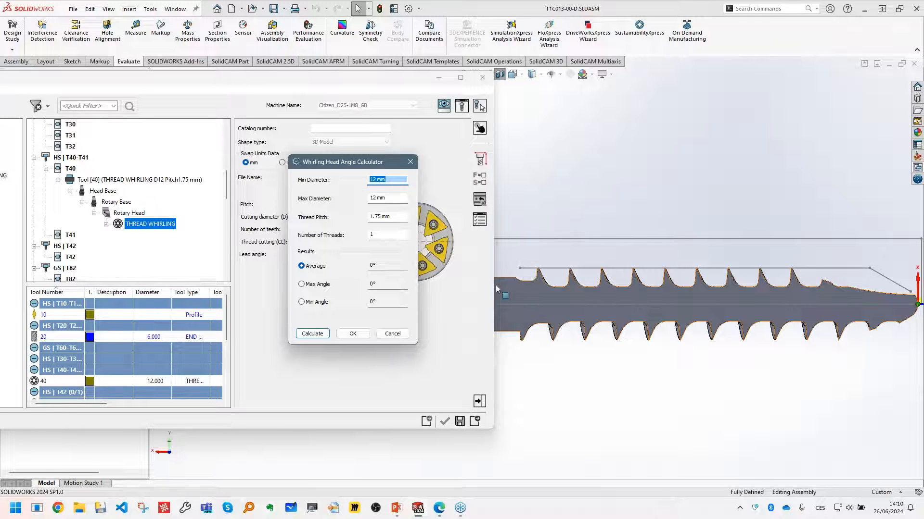
{"action": "type", "text": "1.9"}
{"action": "key", "text": "Tab"}
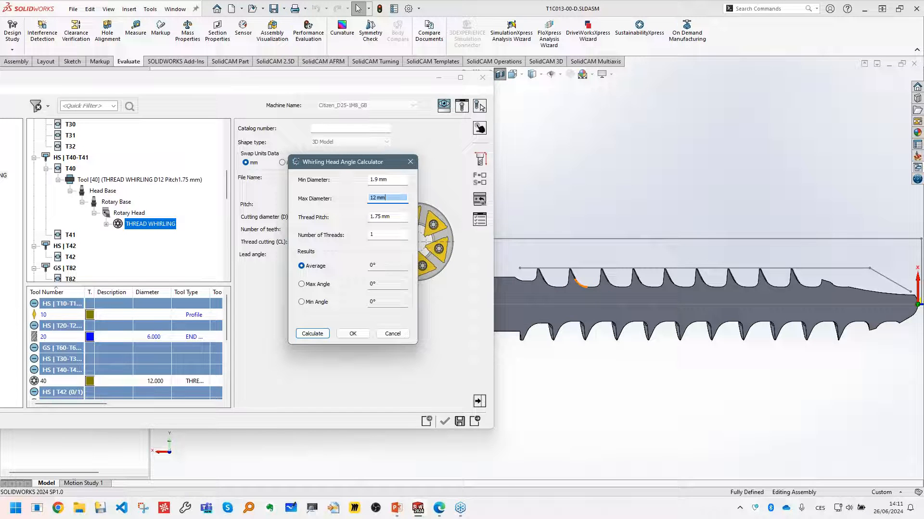
{"action": "scroll", "coordinate": [601, 289], "scroll_direction": "down", "scroll_amount": 2}
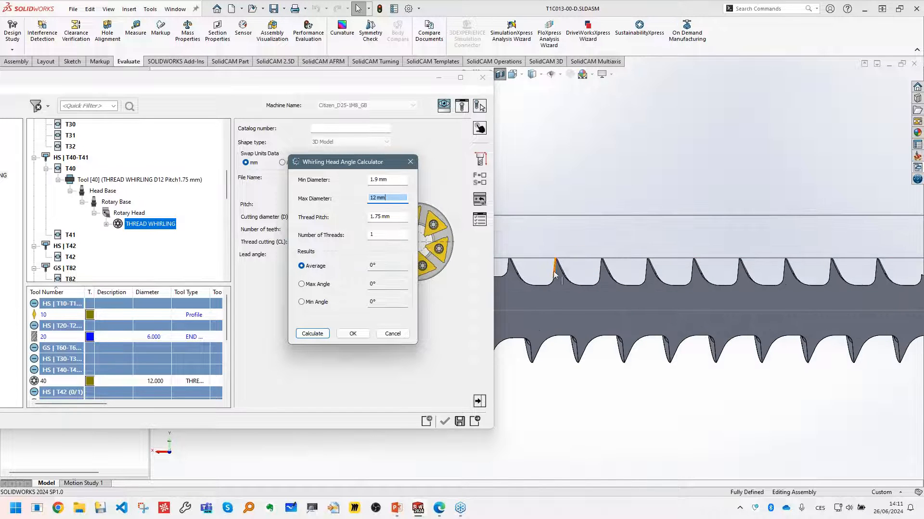
{"action": "scroll", "coordinate": [556, 262], "scroll_direction": "up", "scroll_amount": 1}
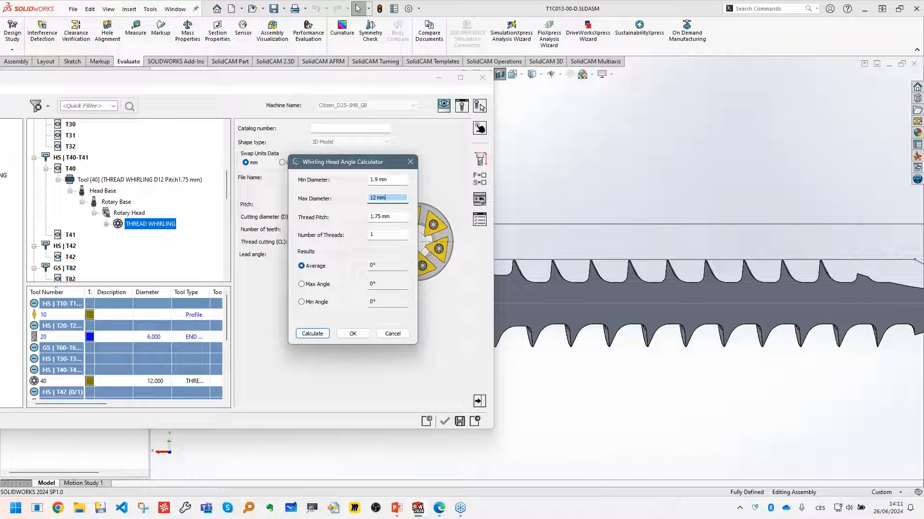
{"action": "type", "text": "1"}
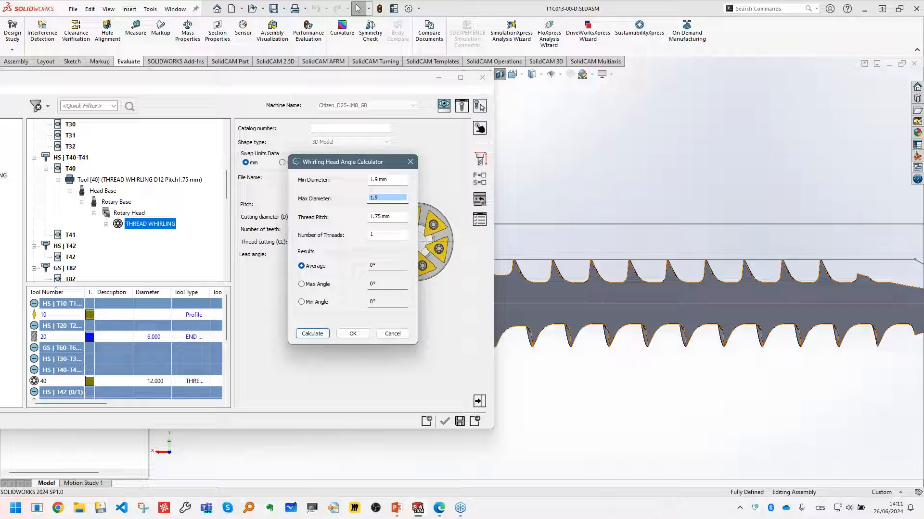
{"action": "type", "text": ".9"}
- Calculate the whirling head angle, apply the Average result as the cutter's lead angle, and preview the tilted head in 3D
{"action": "left_click", "coordinate": [394, 217]}
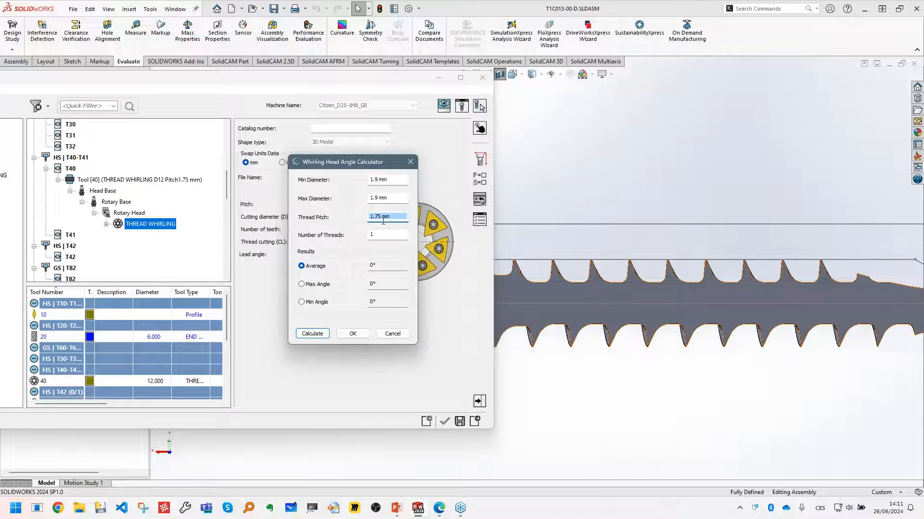
{"action": "left_click", "coordinate": [380, 236]}
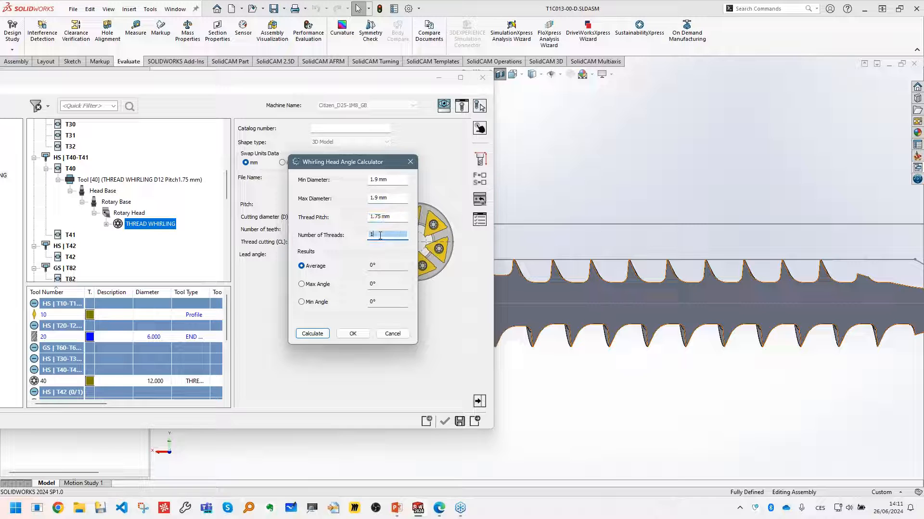
{"action": "left_click", "coordinate": [316, 335]}
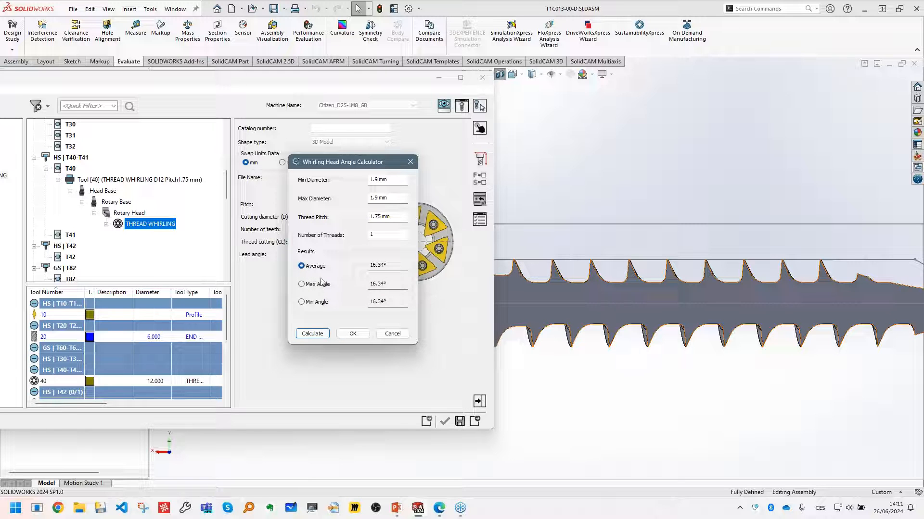
{"action": "left_click_drag", "start_coordinate": [389, 265], "coordinate": [360, 265]}
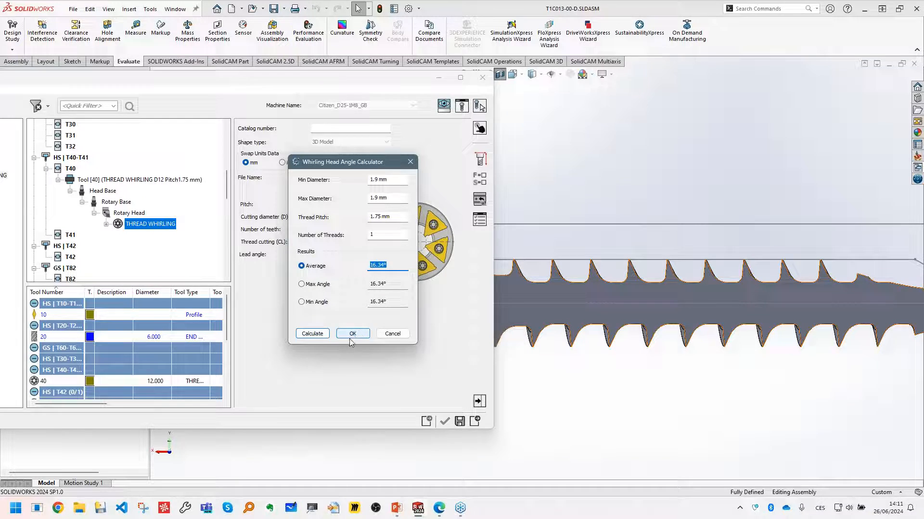
{"action": "left_click", "coordinate": [353, 333]}
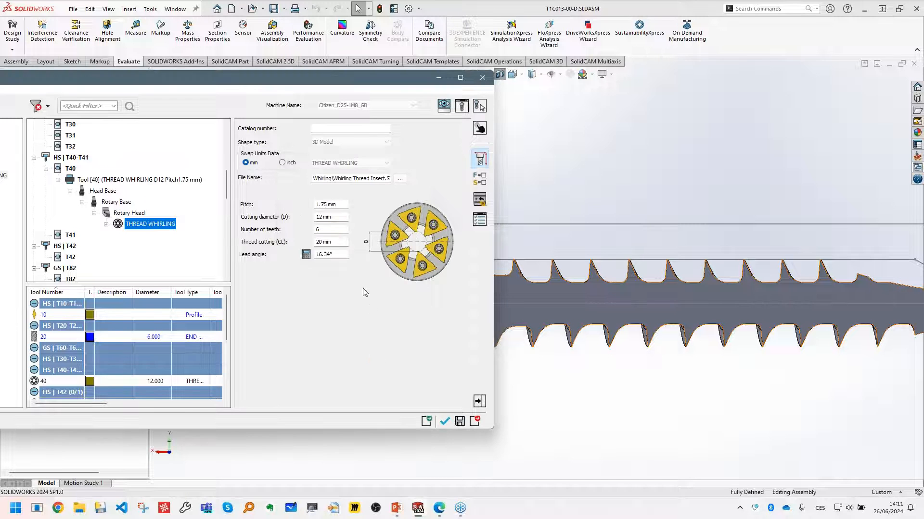
{"action": "left_click", "coordinate": [464, 106]}
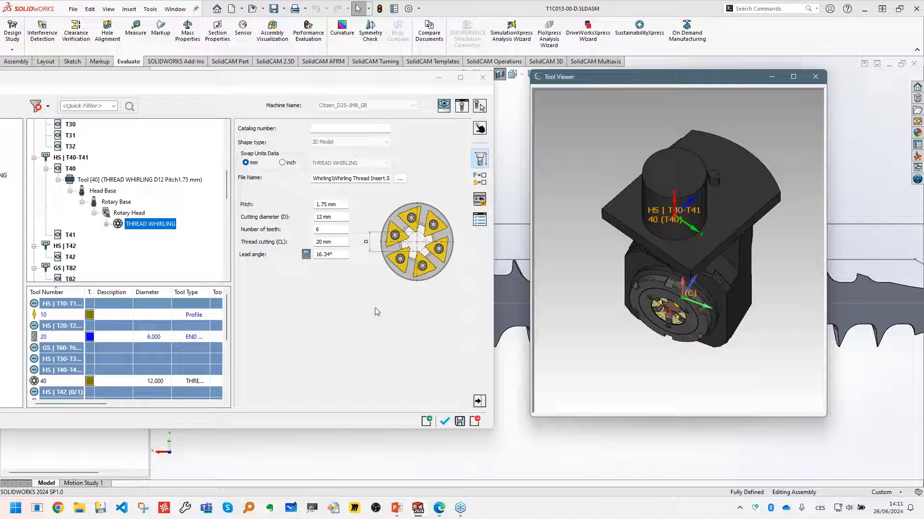
- Accept the whirling cutter and set the thread depth to 22 by picking the shank-side end point of the thread's outer sketch line
{"action": "left_click", "coordinate": [444, 422]}
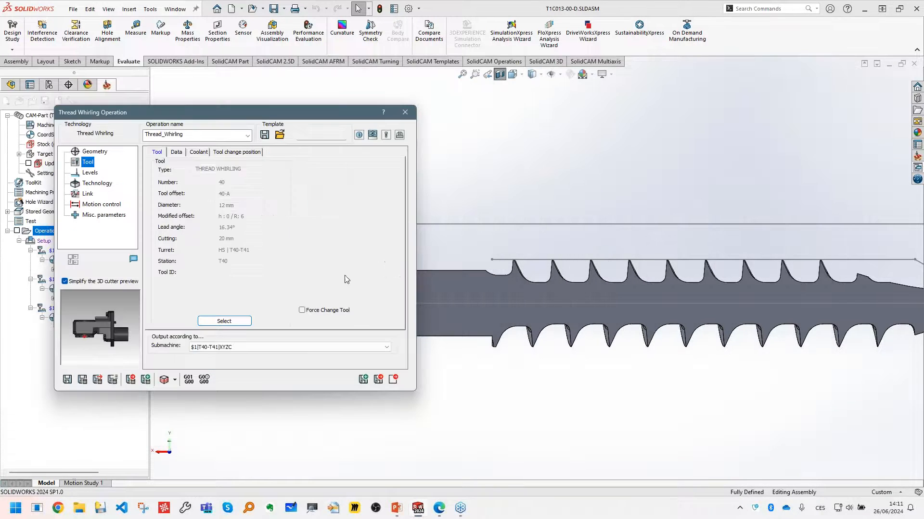
{"action": "left_click", "coordinate": [91, 173]}
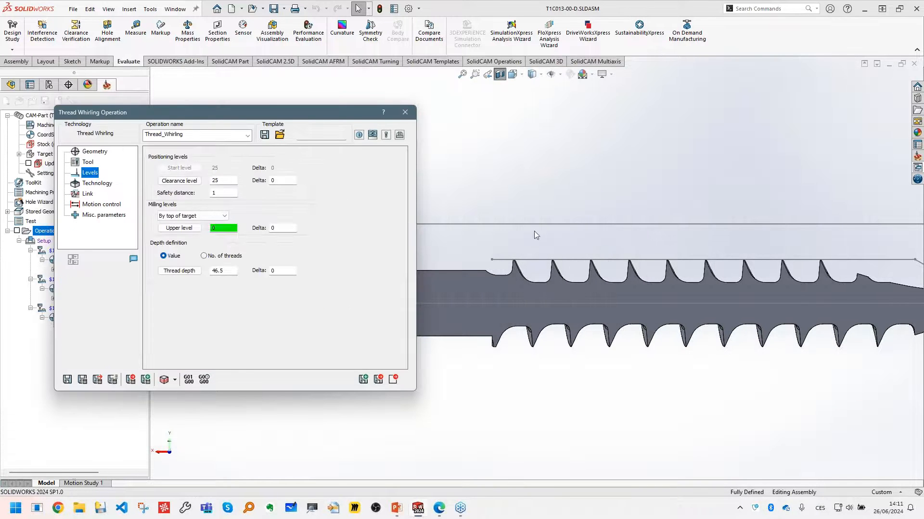
{"action": "scroll", "coordinate": [534, 232], "scroll_direction": "up", "scroll_amount": 4}
{"action": "scroll", "coordinate": [595, 240], "scroll_direction": "down", "scroll_amount": 1}
{"action": "left_click", "coordinate": [225, 230]}
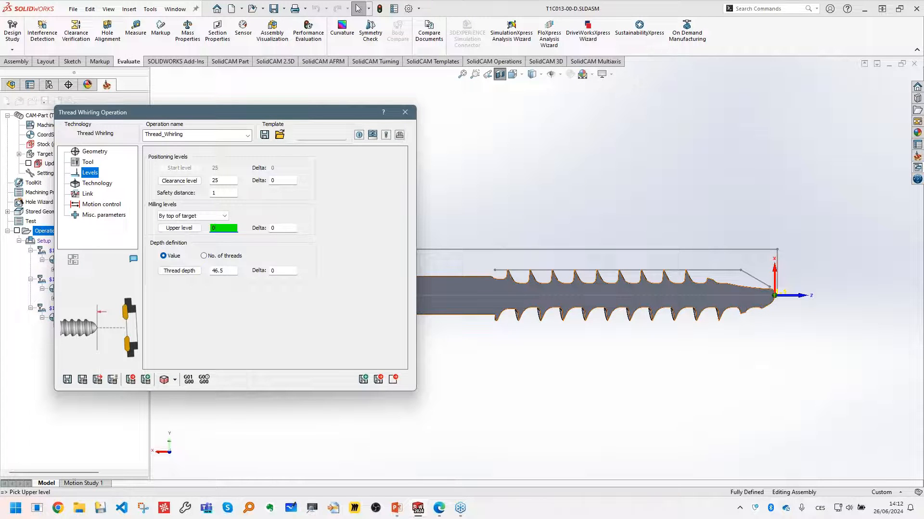
{"action": "left_click", "coordinate": [234, 272]}
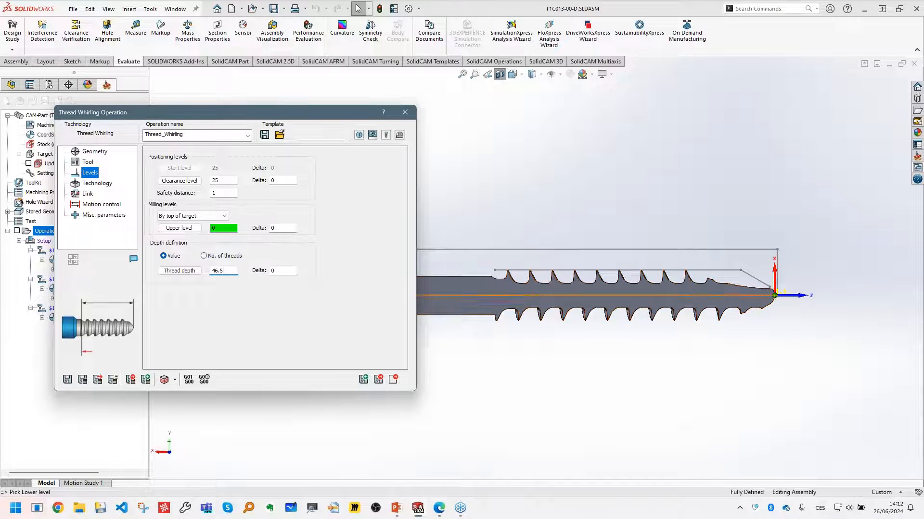
{"action": "scroll", "coordinate": [494, 278], "scroll_direction": "down", "scroll_amount": 3}
{"action": "left_click", "coordinate": [491, 273]}
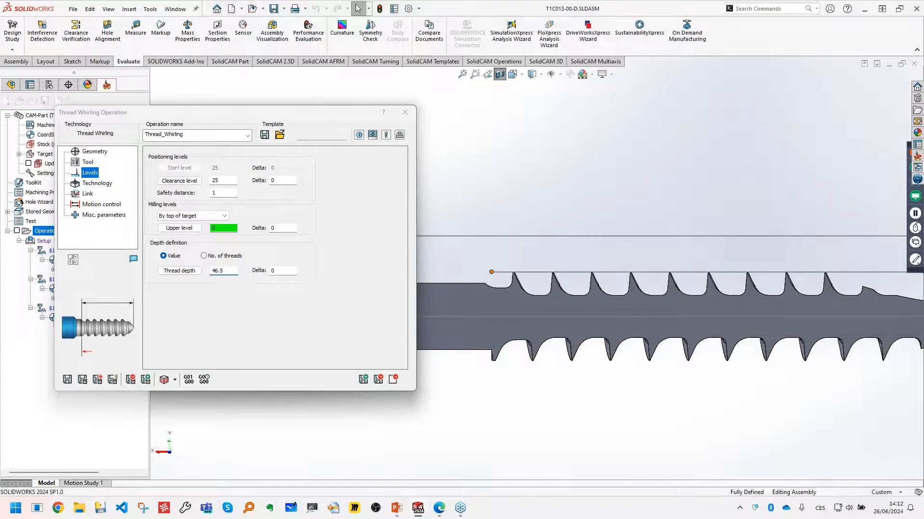
{"action": "scroll", "coordinate": [451, 278], "scroll_direction": "up", "scroll_amount": 4}
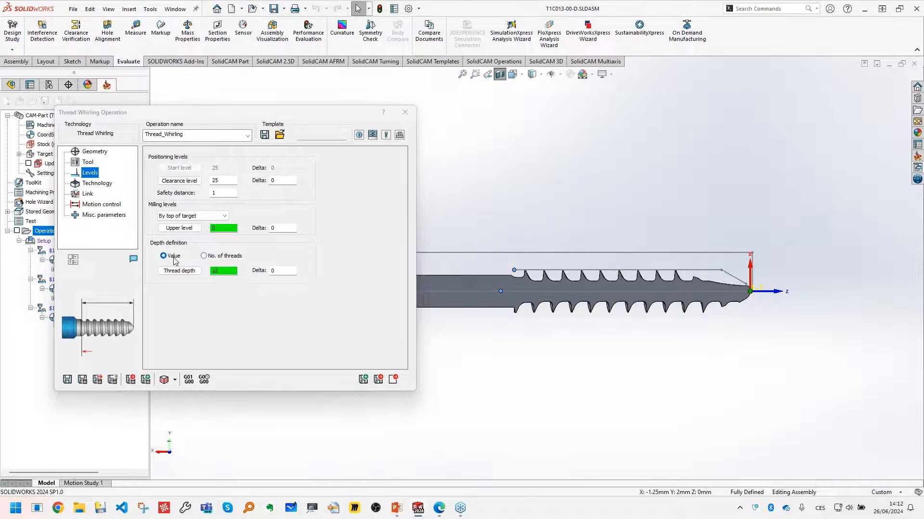
{"action": "left_click", "coordinate": [224, 272]}
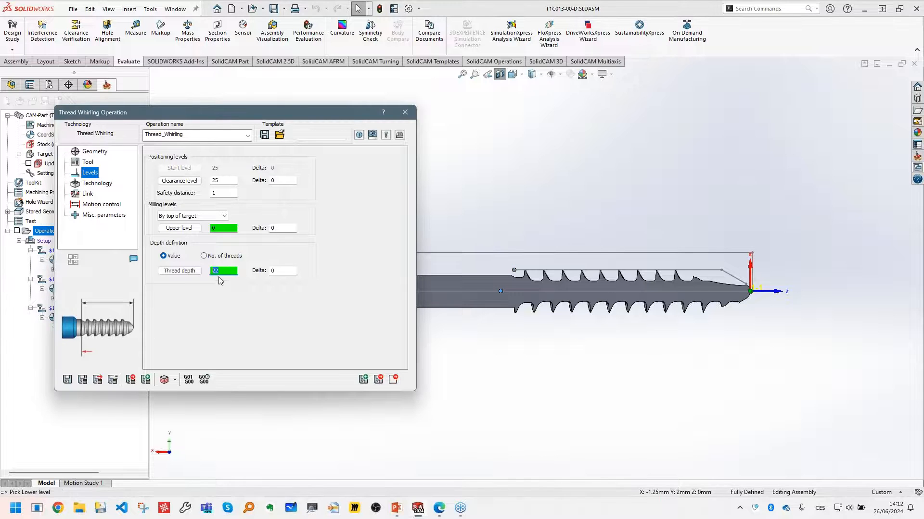
- Set the thread's major diameter to 4 and minor diameter to 1.9 in the whirling technology data
{"action": "left_click", "coordinate": [94, 185]}
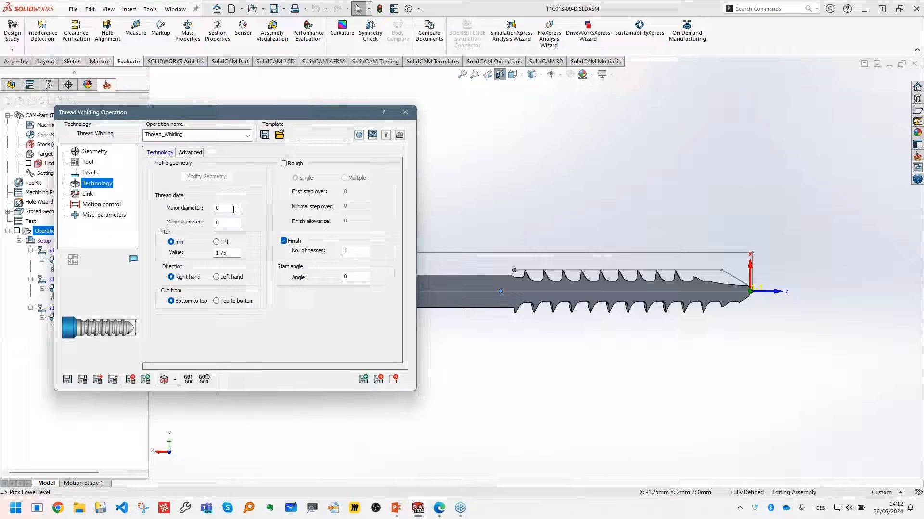
{"action": "left_click_drag", "start_coordinate": [234, 210], "coordinate": [211, 213]}
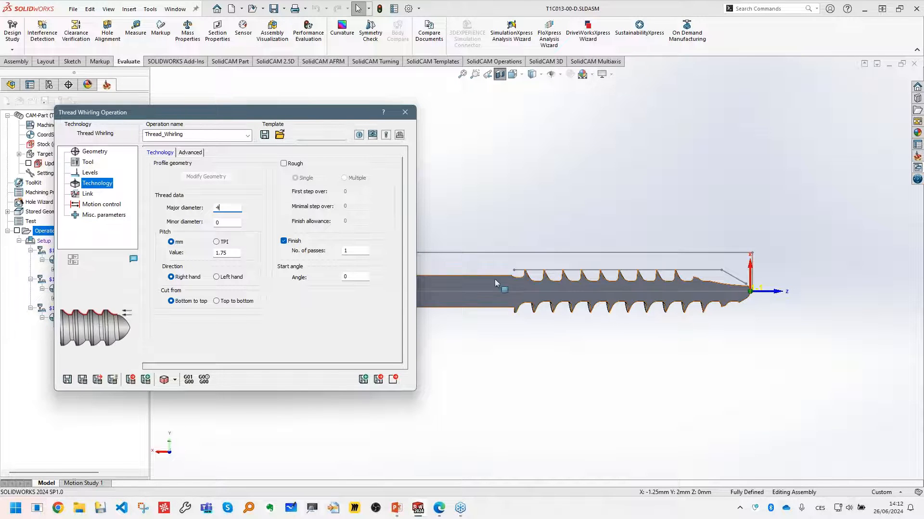
{"action": "scroll", "coordinate": [545, 272], "scroll_direction": "down", "scroll_amount": 3}
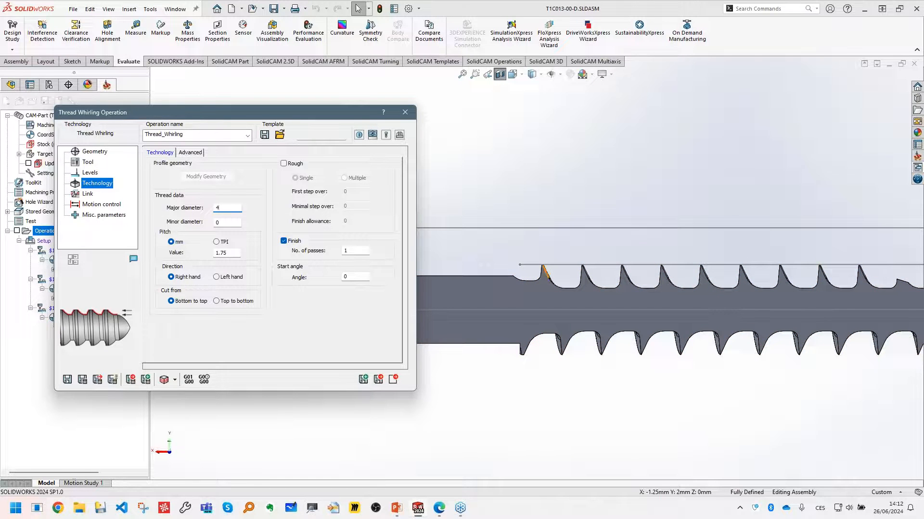
{"action": "left_click", "coordinate": [215, 223]}
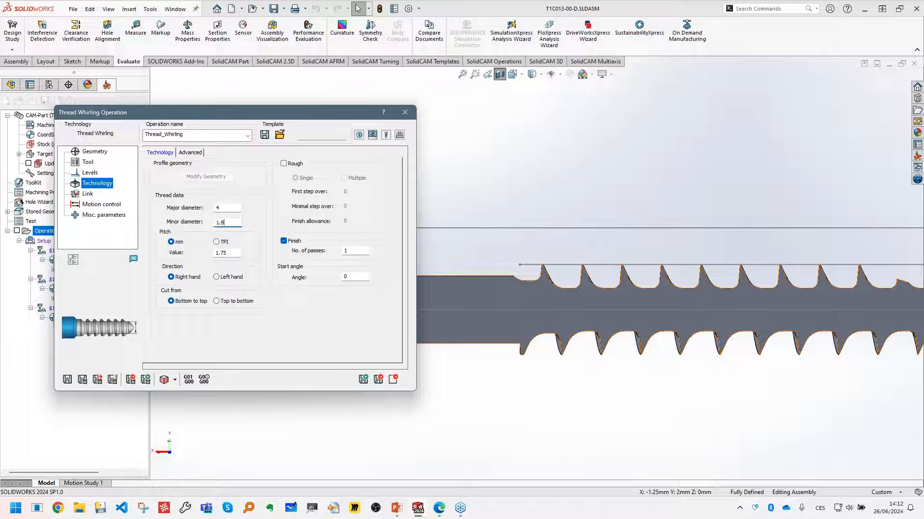
{"action": "left_click", "coordinate": [229, 253]}
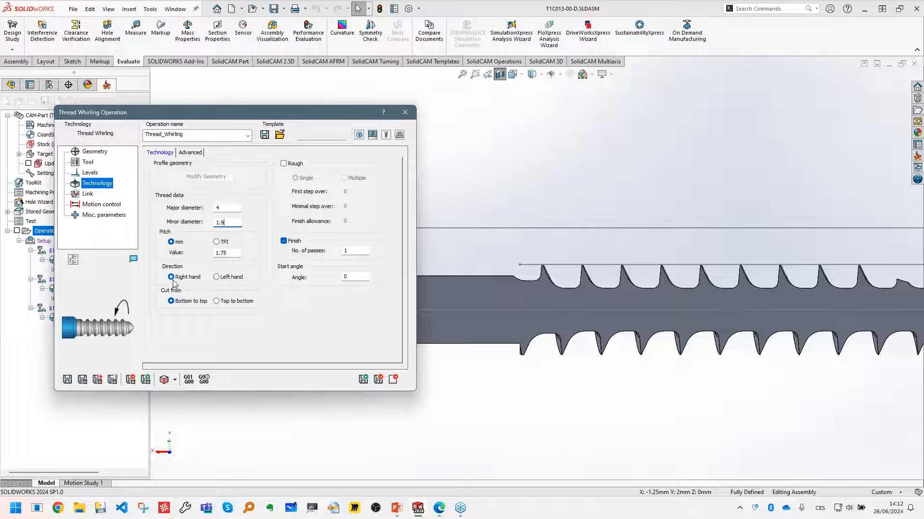
- Turn off the section view and set the whirling to a left-hand direction, cutting from top to bottom
{"action": "left_click", "coordinate": [499, 77]}
{"action": "left_click", "coordinate": [499, 76]}
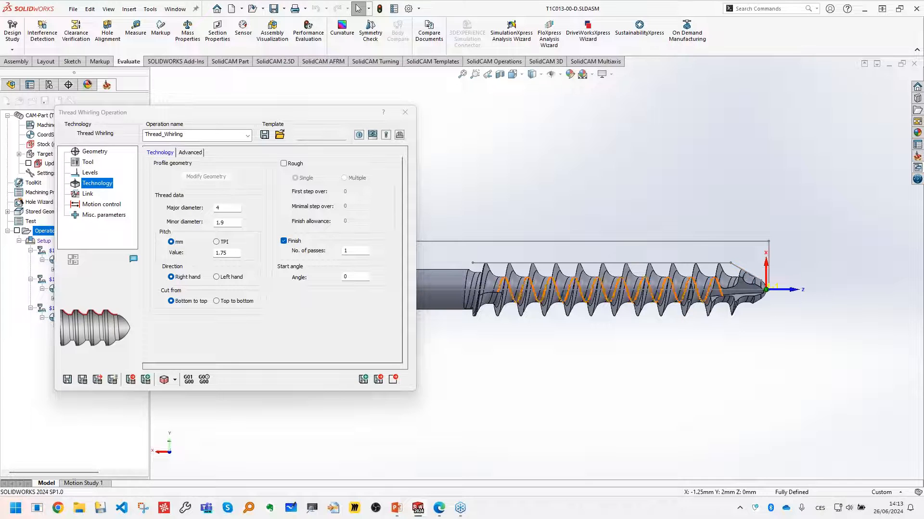
{"action": "left_click", "coordinate": [234, 272]}
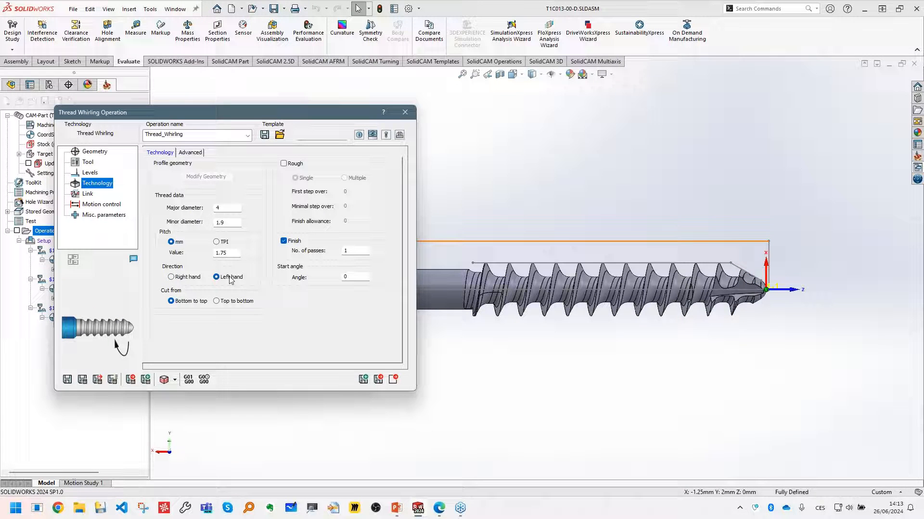
{"action": "mouse_move", "coordinate": [194, 307]}
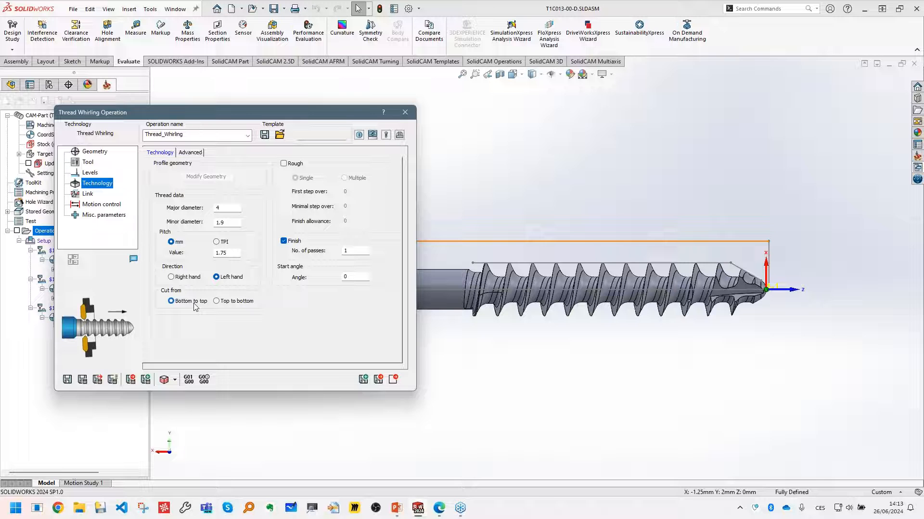
{"action": "left_click", "coordinate": [237, 304]}
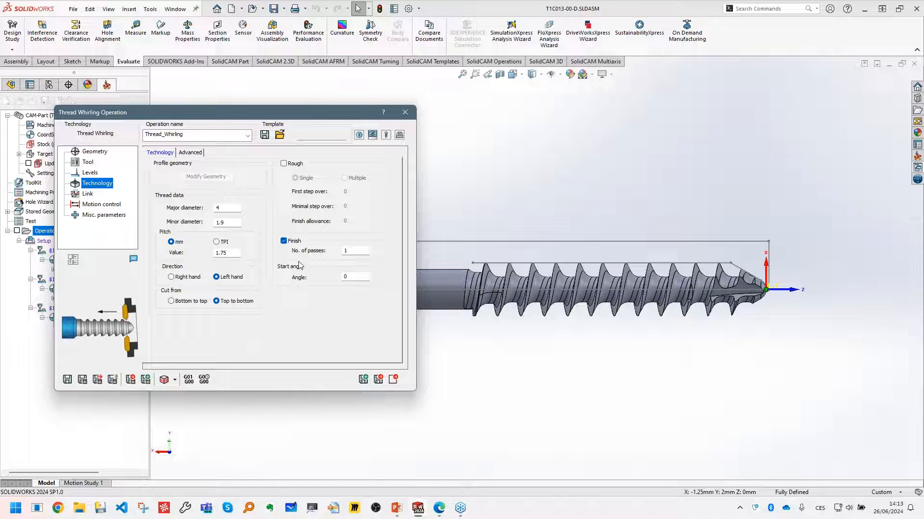
- Save and calculate the thread whirling operation, and inspect the helical toolpath around the screw
{"action": "left_click", "coordinate": [83, 380]}
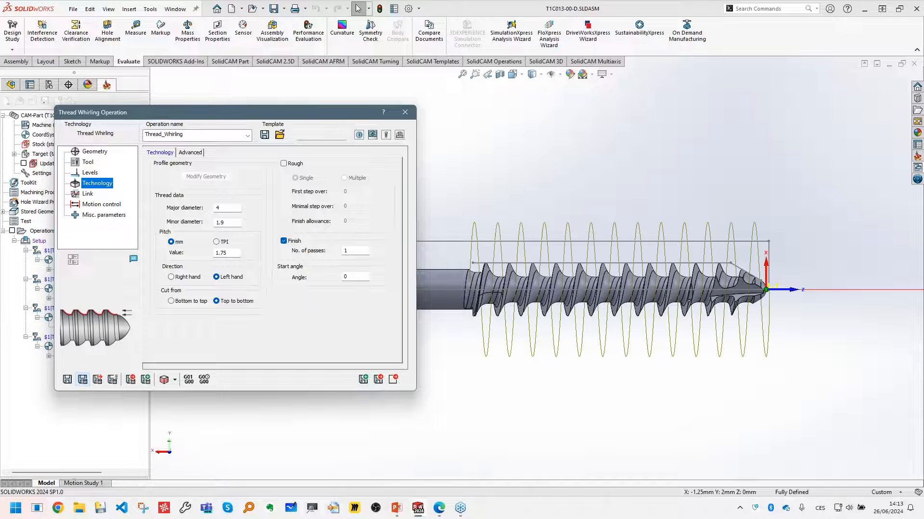
{"action": "middle_click_drag", "start_coordinate": [556, 370], "coordinate": [485, 390]}
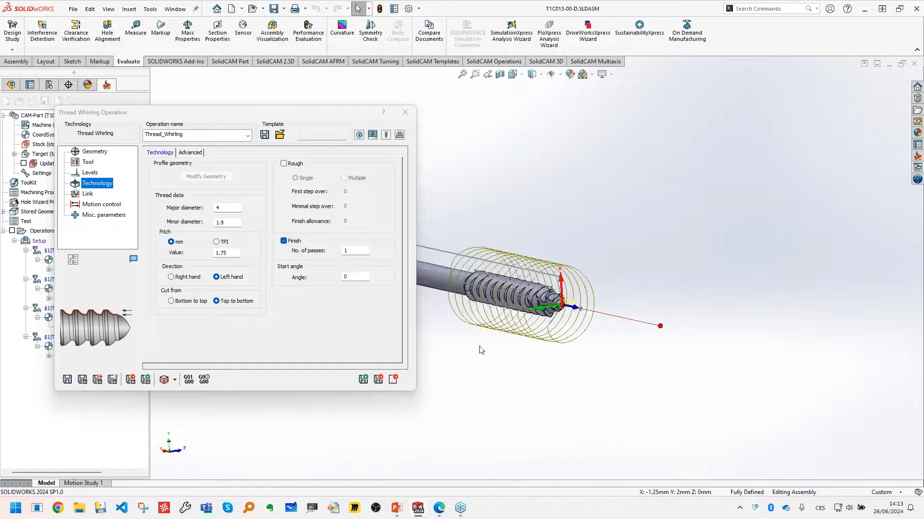
{"action": "scroll", "coordinate": [492, 295], "scroll_direction": "down", "scroll_amount": 3}
{"action": "scroll", "coordinate": [525, 350], "scroll_direction": "up", "scroll_amount": 3}
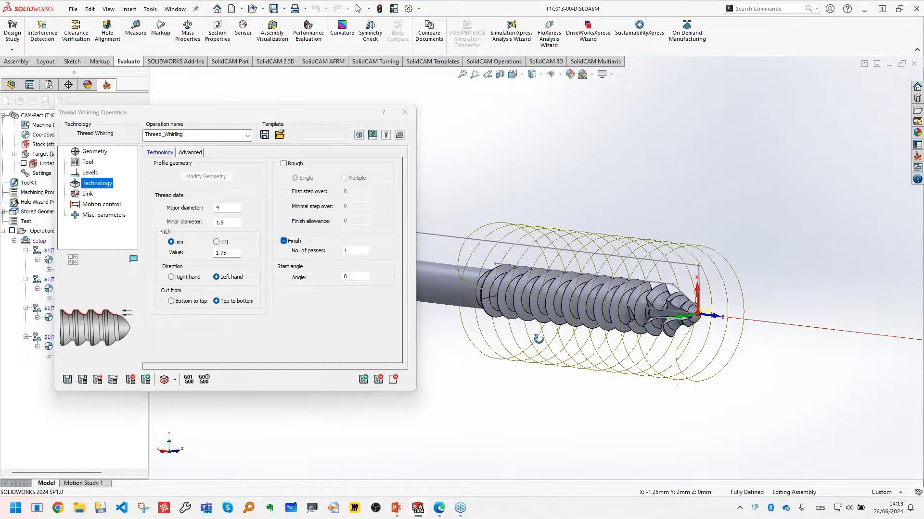
- Examine the tilted whirling head's position relative to the bone screw in the machine preview, and close the preview
{"action": "left_click", "coordinate": [372, 135]}
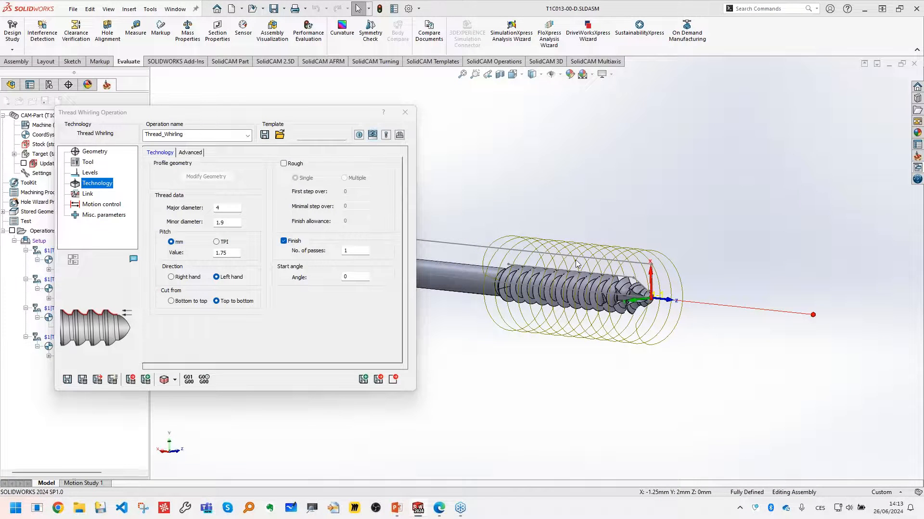
{"action": "scroll", "coordinate": [696, 196], "scroll_direction": "down", "scroll_amount": 8}
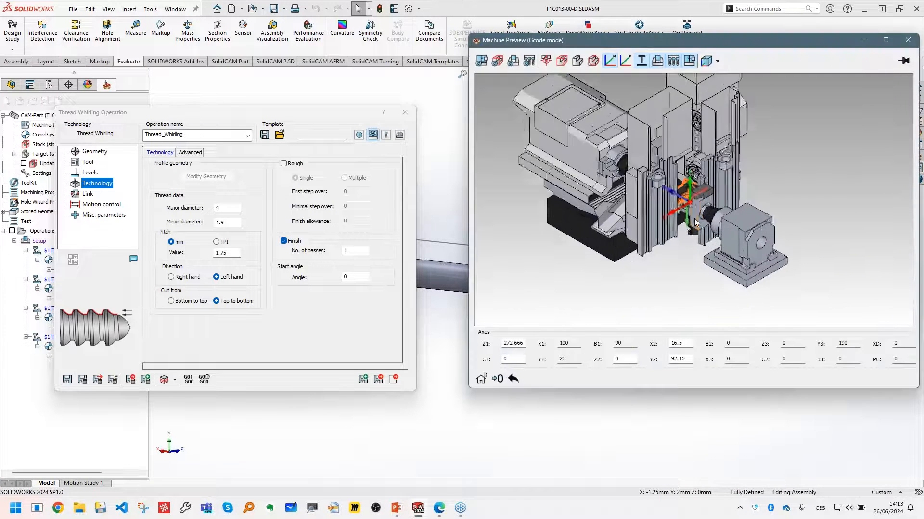
{"action": "scroll", "coordinate": [700, 235], "scroll_direction": "up", "scroll_amount": 5}
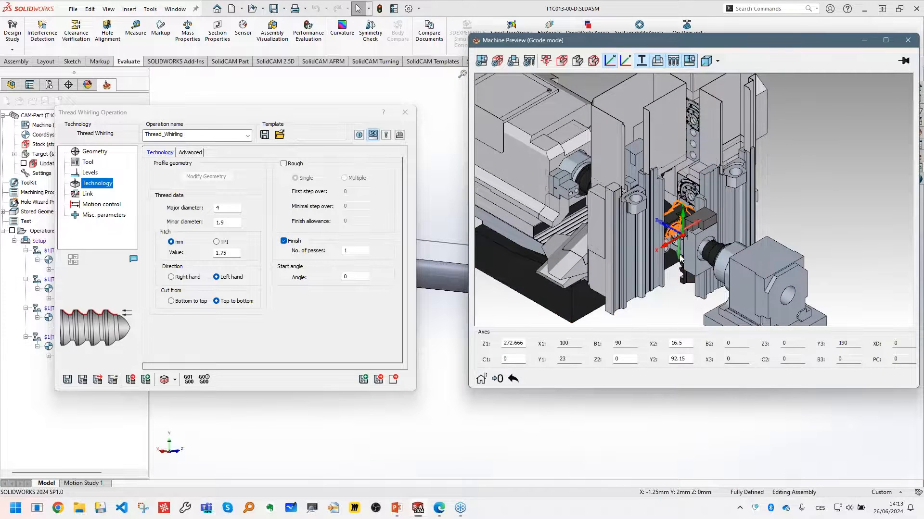
{"action": "scroll", "coordinate": [680, 258], "scroll_direction": "down", "scroll_amount": 3}
{"action": "scroll", "coordinate": [695, 197], "scroll_direction": "down", "scroll_amount": 3}
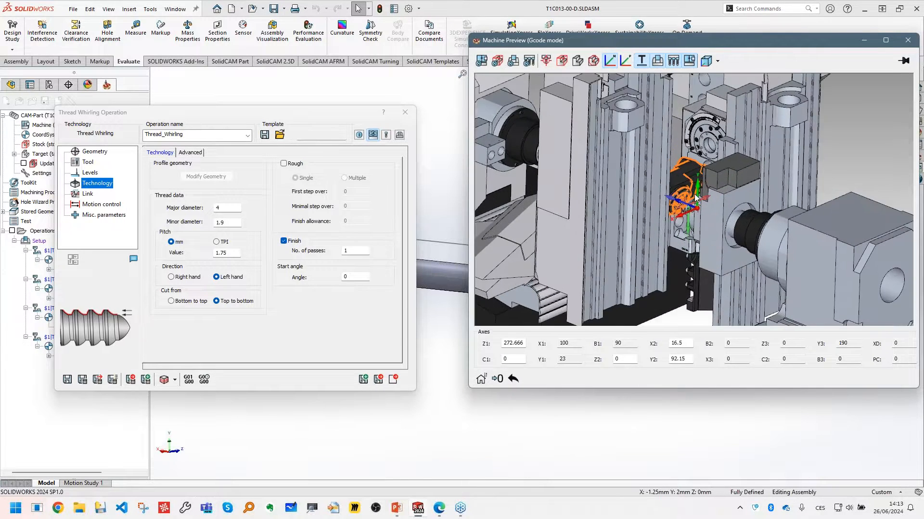
{"action": "scroll", "coordinate": [695, 198], "scroll_direction": "down", "scroll_amount": 8}
{"action": "middle_click_drag", "start_coordinate": [678, 225], "coordinate": [695, 216]}
{"action": "scroll", "coordinate": [679, 234], "scroll_direction": "up", "scroll_amount": 8}
{"action": "scroll", "coordinate": [695, 197], "scroll_direction": "down", "scroll_amount": 4}
{"action": "scroll", "coordinate": [696, 197], "scroll_direction": "down", "scroll_amount": 5}
{"action": "middle_click_drag", "start_coordinate": [621, 236], "coordinate": [584, 234]}
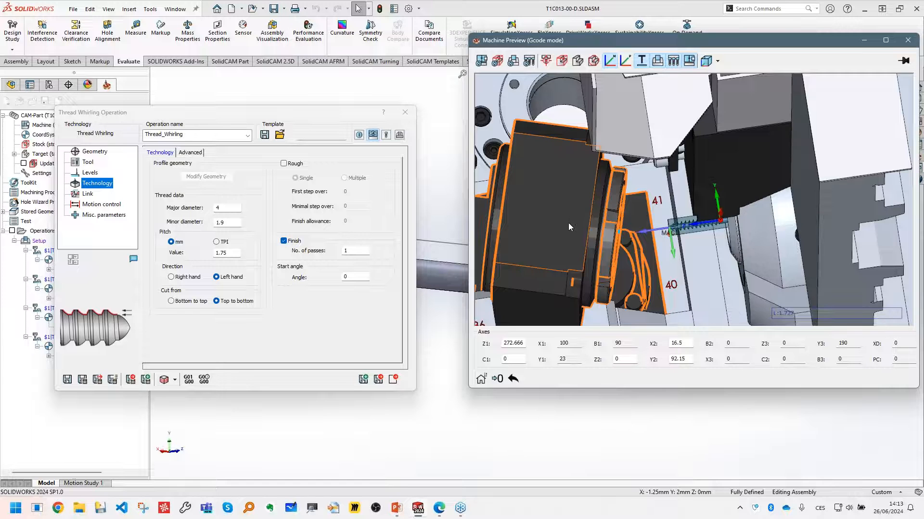
{"action": "scroll", "coordinate": [667, 229], "scroll_direction": "down", "scroll_amount": 4}
{"action": "scroll", "coordinate": [686, 226], "scroll_direction": "down", "scroll_amount": 1}
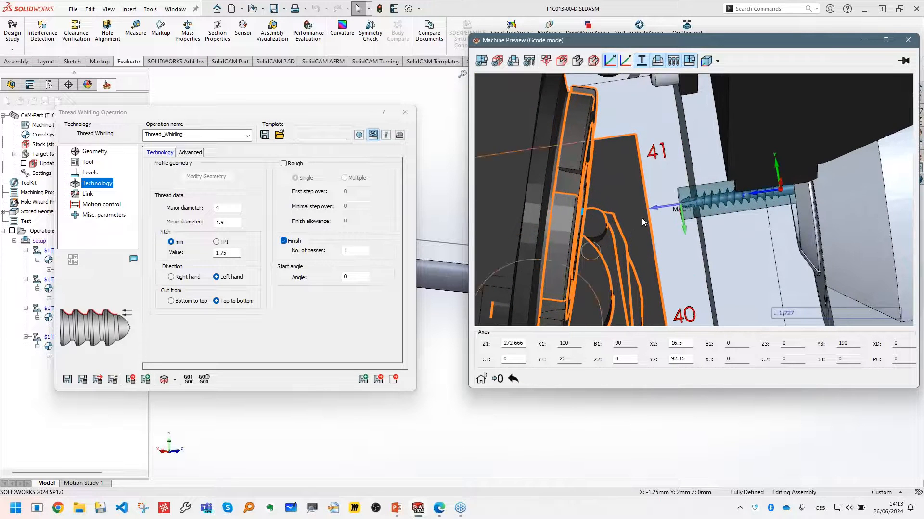
{"action": "scroll", "coordinate": [709, 199], "scroll_direction": "down", "scroll_amount": 2}
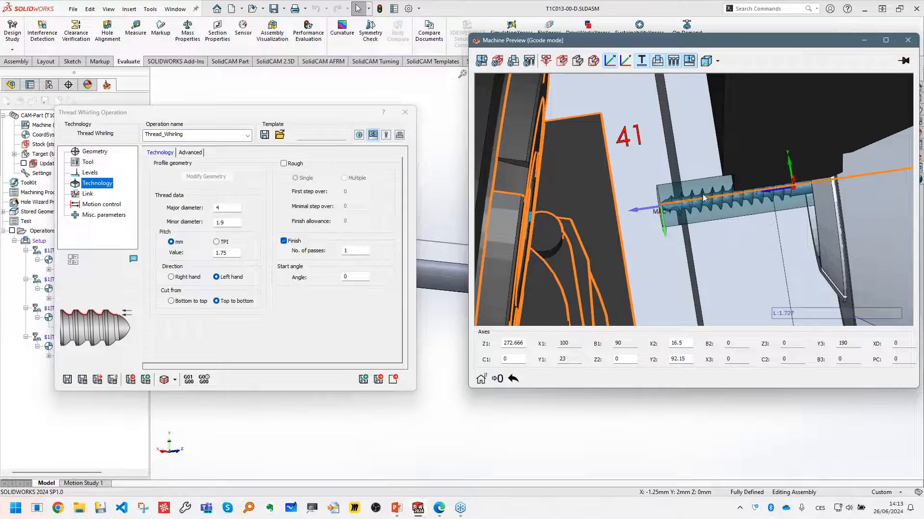
{"action": "scroll", "coordinate": [702, 206], "scroll_direction": "up", "scroll_amount": 1}
{"action": "scroll", "coordinate": [702, 205], "scroll_direction": "up", "scroll_amount": 3}
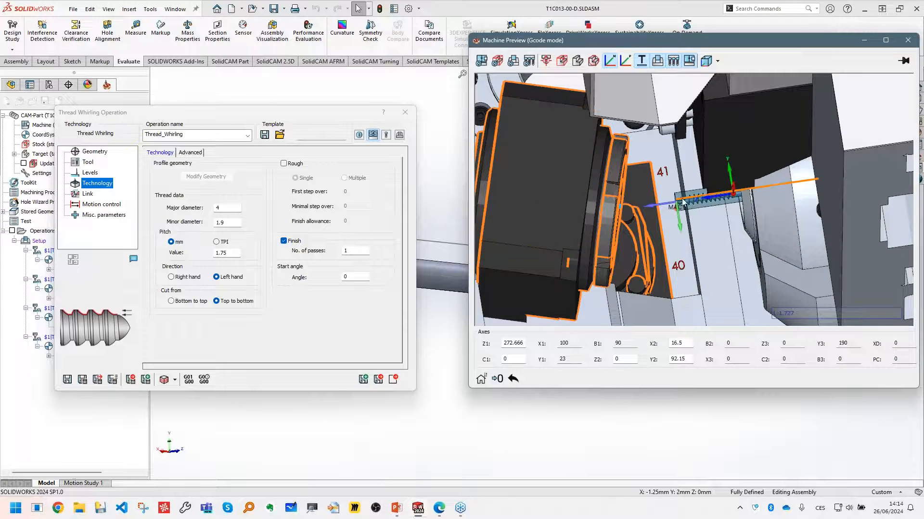
{"action": "scroll", "coordinate": [683, 207], "scroll_direction": "down", "scroll_amount": 2}
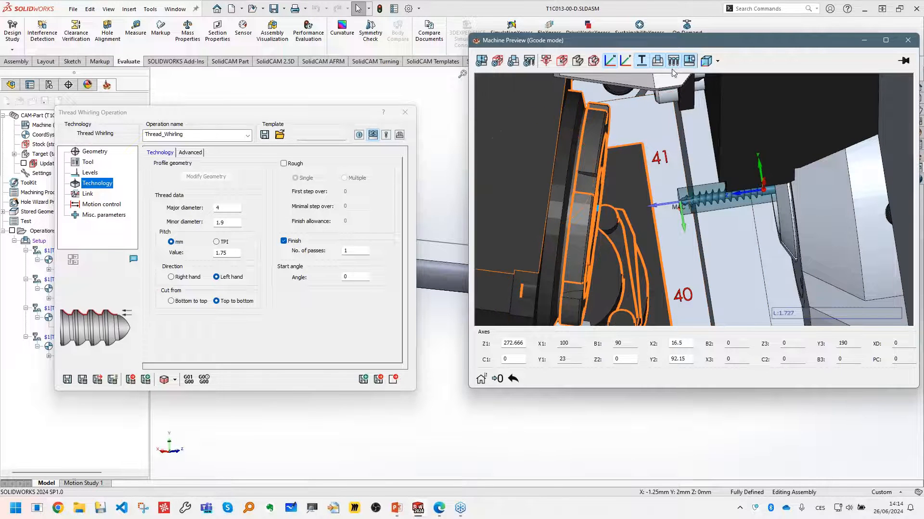
{"action": "scroll", "coordinate": [570, 212], "scroll_direction": "up", "scroll_amount": 2}
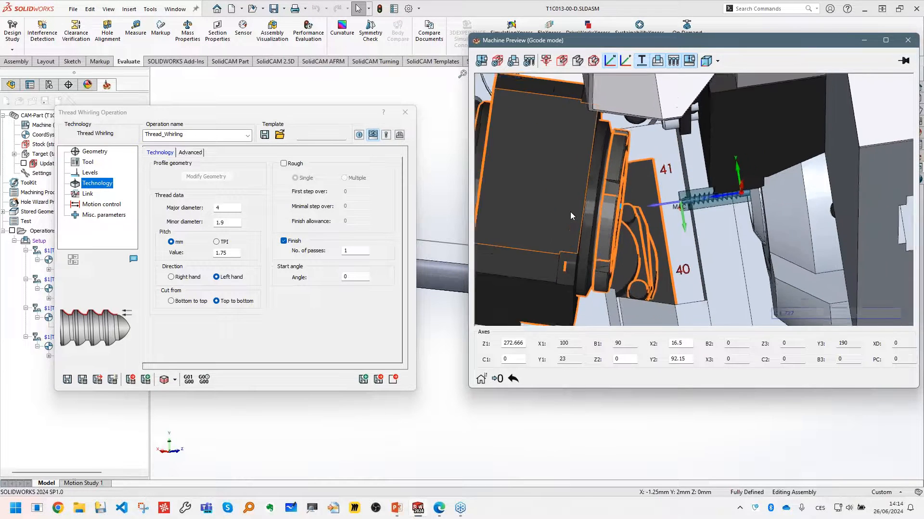
{"action": "scroll", "coordinate": [570, 212], "scroll_direction": "up", "scroll_amount": 1}
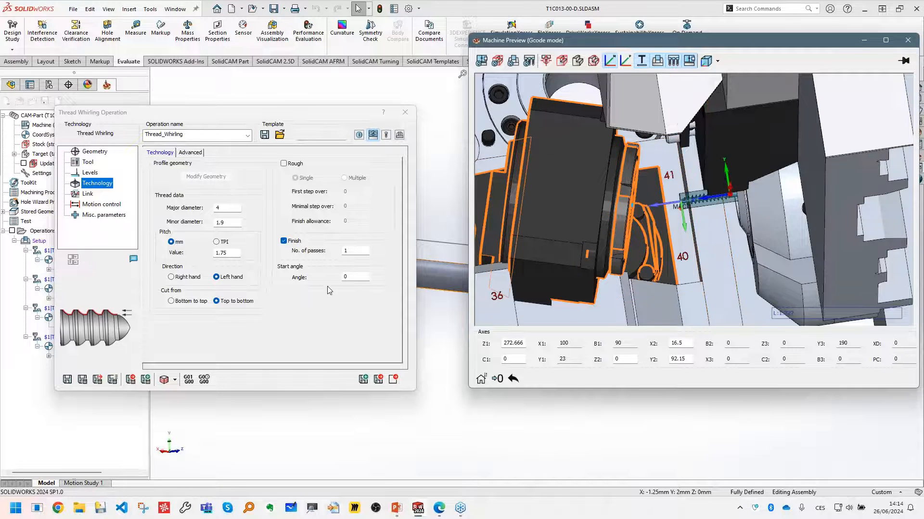
{"action": "left_click", "coordinate": [908, 40]}
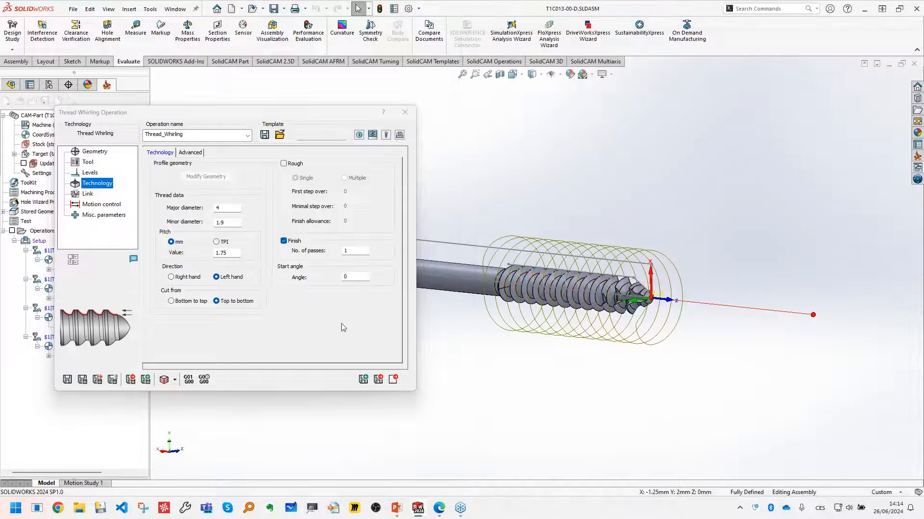
- Review the whirling toolpath around the screw and launch the Machine Simulation of the Thread_Whirling operation
{"action": "middle_click_drag", "start_coordinate": [562, 315], "coordinate": [531, 317]}
{"action": "scroll", "coordinate": [553, 317], "scroll_direction": "down", "scroll_amount": 2}
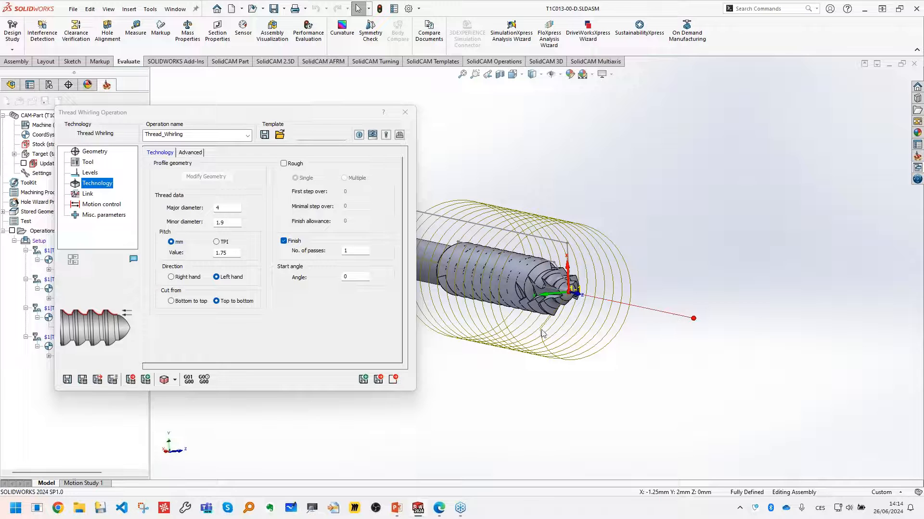
{"action": "middle_click_drag", "start_coordinate": [541, 335], "coordinate": [579, 328]}
{"action": "scroll", "coordinate": [580, 328], "scroll_direction": "up", "scroll_amount": 2}
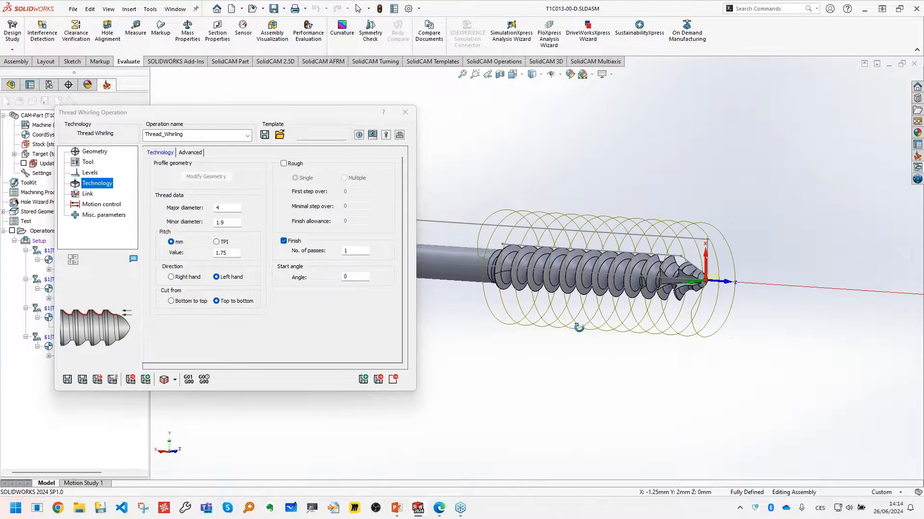
{"action": "left_click", "coordinate": [164, 384]}
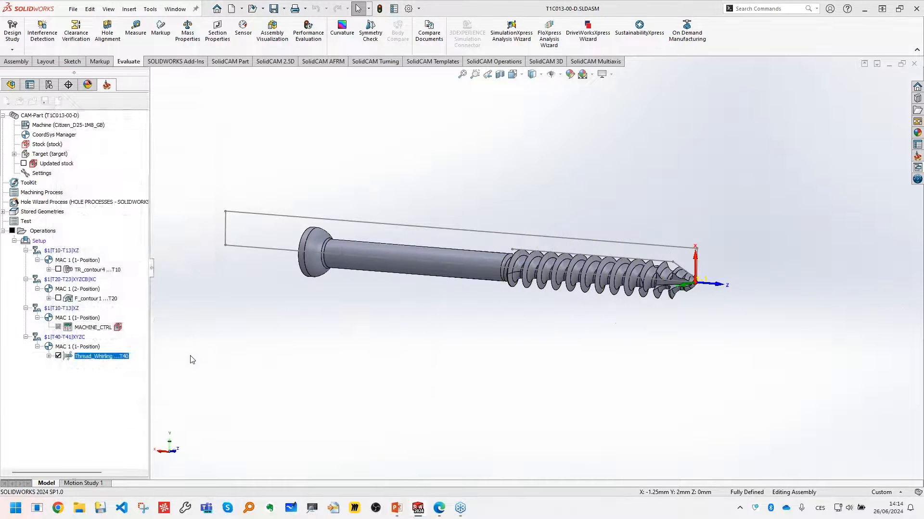
{"action": "left_click", "coordinate": [115, 324]}
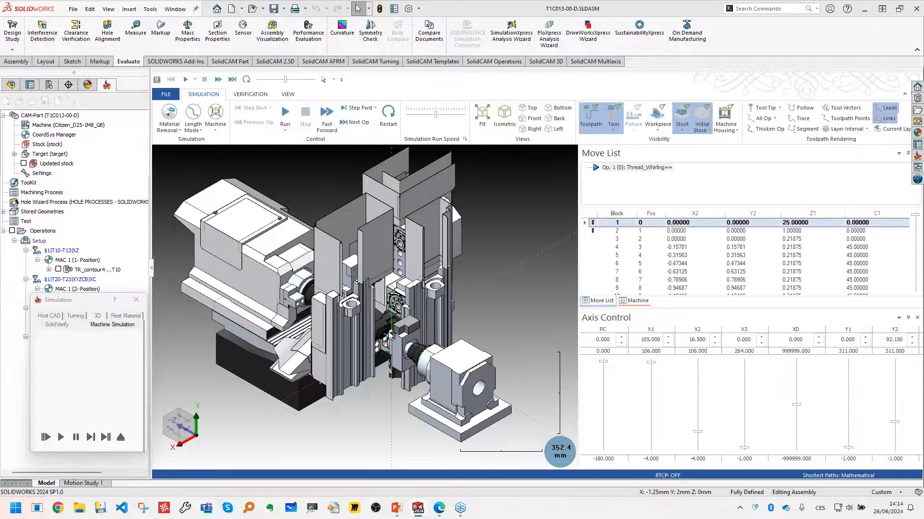
- Hide the X1 axis assembly in the machine tree to clear the view, and return to the move list
{"action": "scroll", "coordinate": [397, 326], "scroll_direction": "up", "scroll_amount": 4}
{"action": "left_click", "coordinate": [638, 301]}
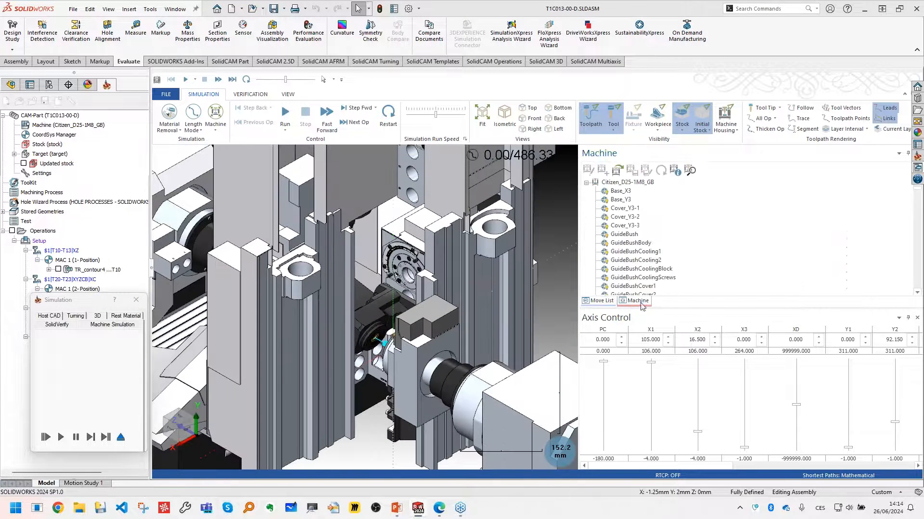
{"action": "scroll", "coordinate": [613, 202], "scroll_direction": "down", "scroll_amount": 10}
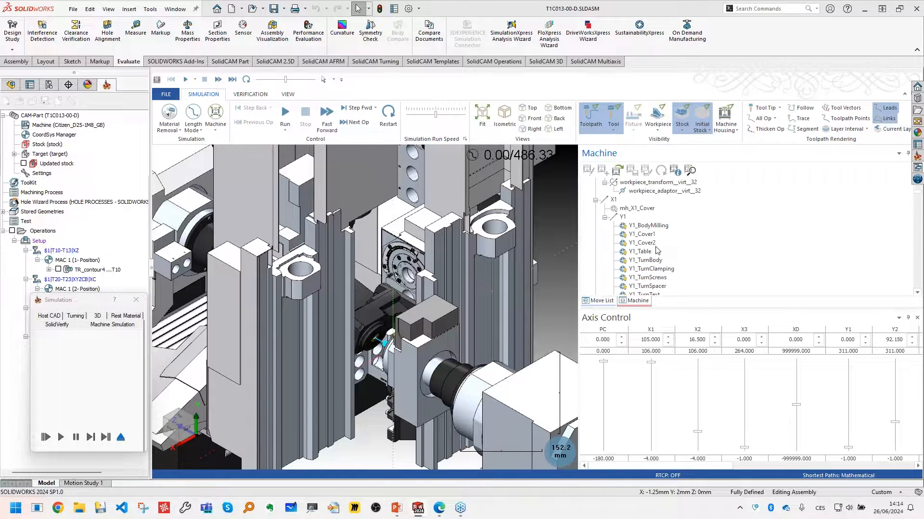
{"action": "right_click", "coordinate": [612, 199]}
{"action": "left_click", "coordinate": [647, 249]}
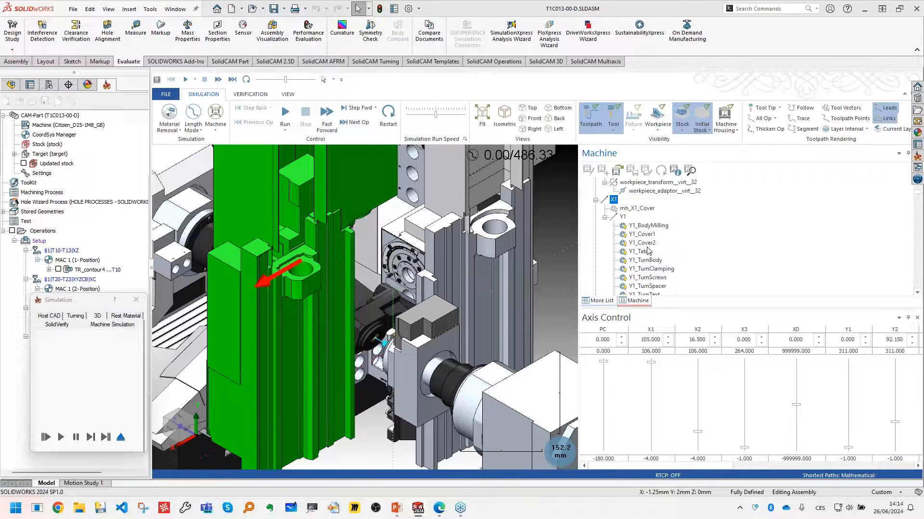
{"action": "left_click", "coordinate": [602, 298]}
- Run the Thread_Whirling machine simulation with a close view of the whirling ring and the screw tip
{"action": "scroll", "coordinate": [422, 321], "scroll_direction": "up", "scroll_amount": 5}
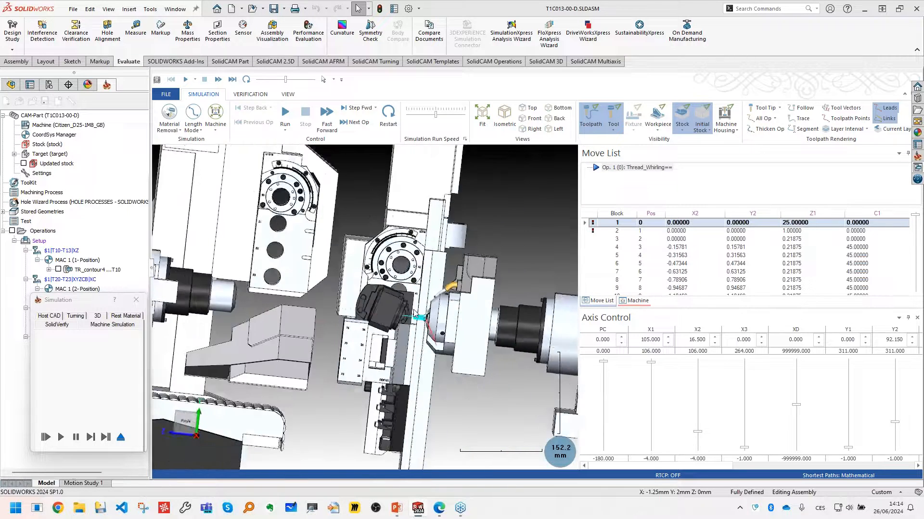
{"action": "scroll", "coordinate": [421, 321], "scroll_direction": "up", "scroll_amount": 5}
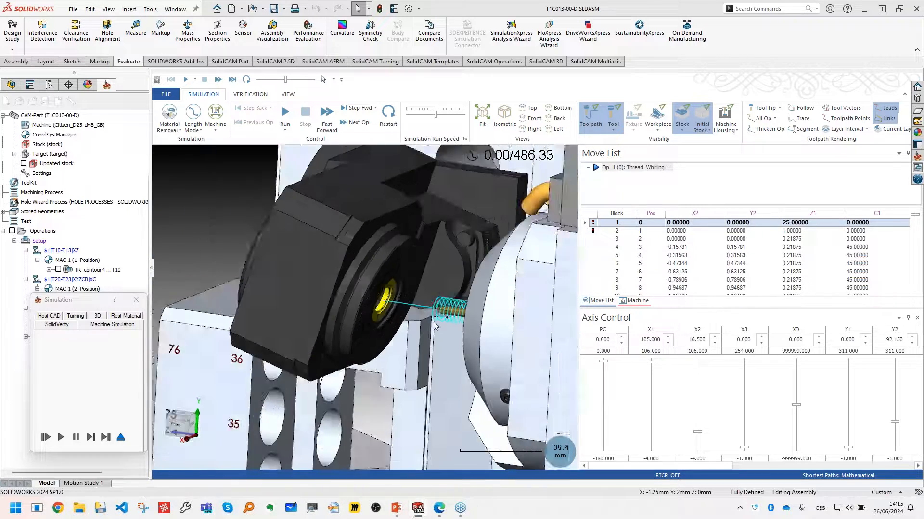
{"action": "scroll", "coordinate": [427, 309], "scroll_direction": "up", "scroll_amount": 5}
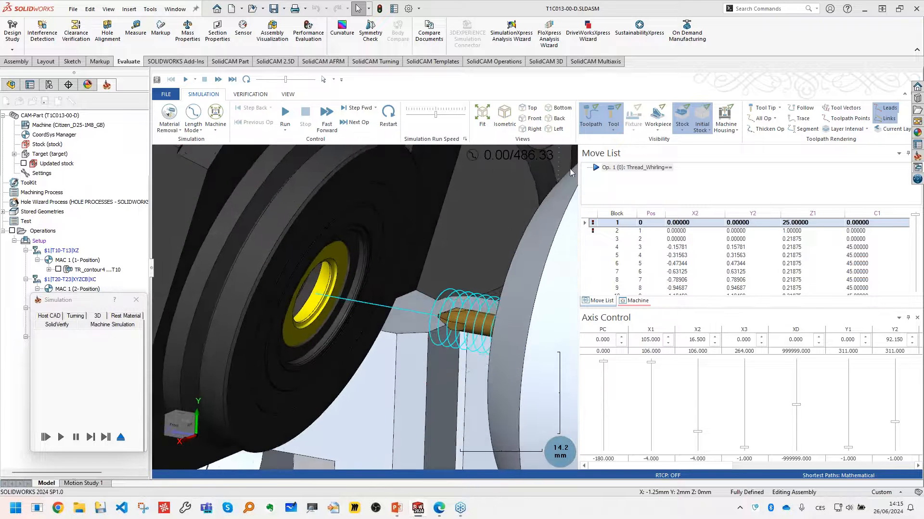
{"action": "left_click", "coordinate": [585, 114]}
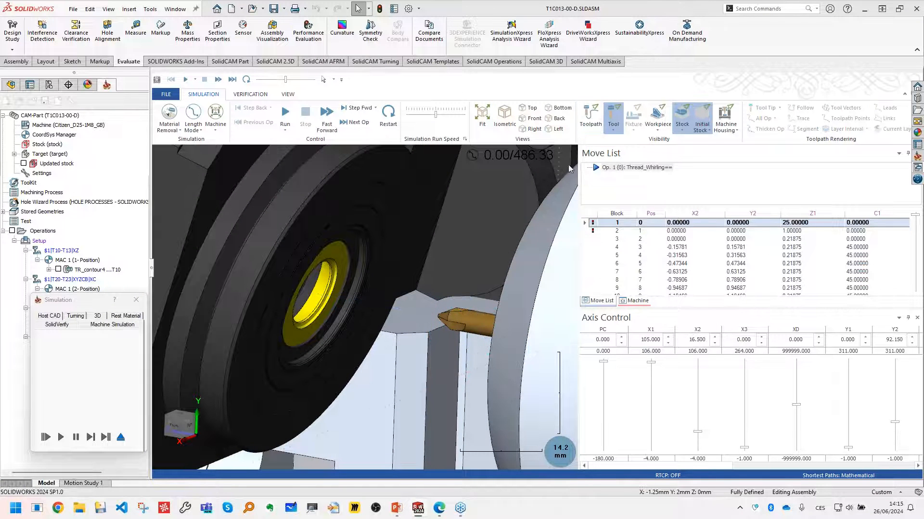
{"action": "left_click", "coordinate": [589, 114]}
{"action": "left_click", "coordinate": [286, 116]}
{"action": "middle_click_drag", "start_coordinate": [343, 309], "coordinate": [325, 281]}
{"action": "scroll", "coordinate": [325, 282], "scroll_direction": "up", "scroll_amount": 1}
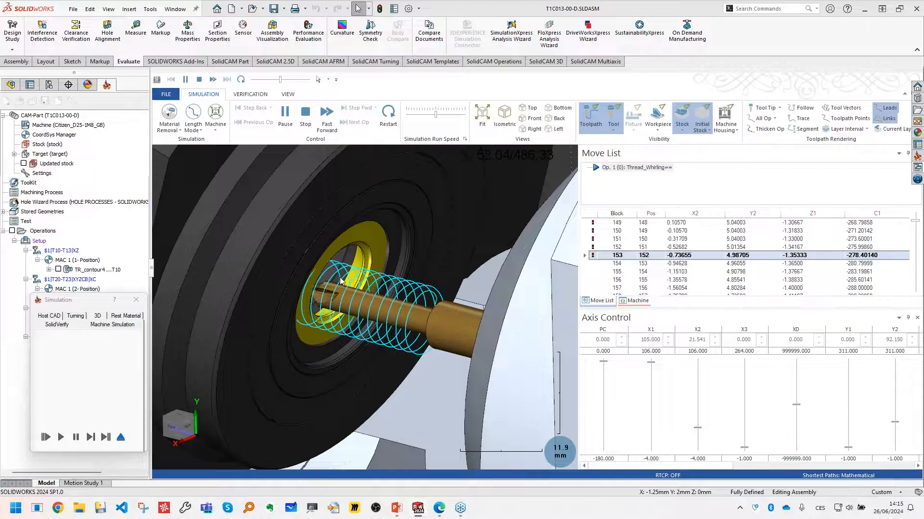
- Hide the toolpath and watch the whirling ring cut around the screw blank, both close up and with the surrounding head
{"action": "left_click", "coordinate": [590, 115]}
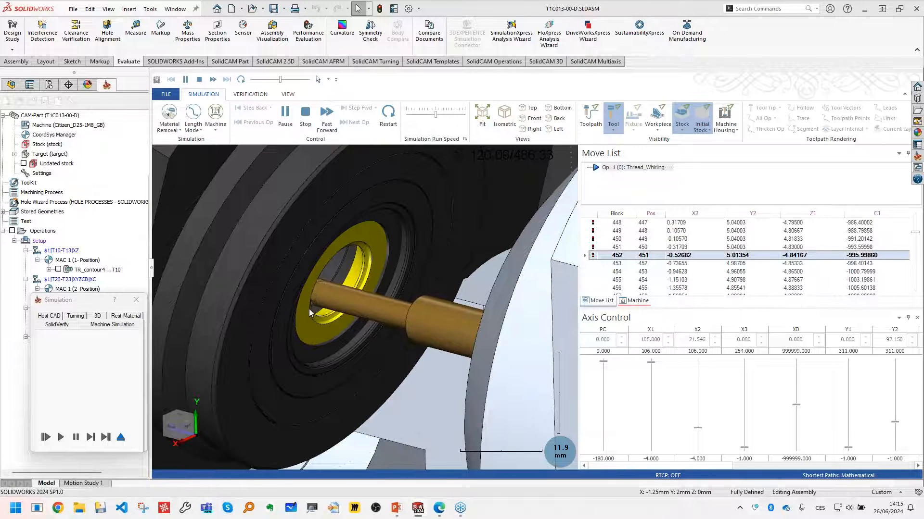
{"action": "scroll", "coordinate": [313, 292], "scroll_direction": "up", "scroll_amount": 4}
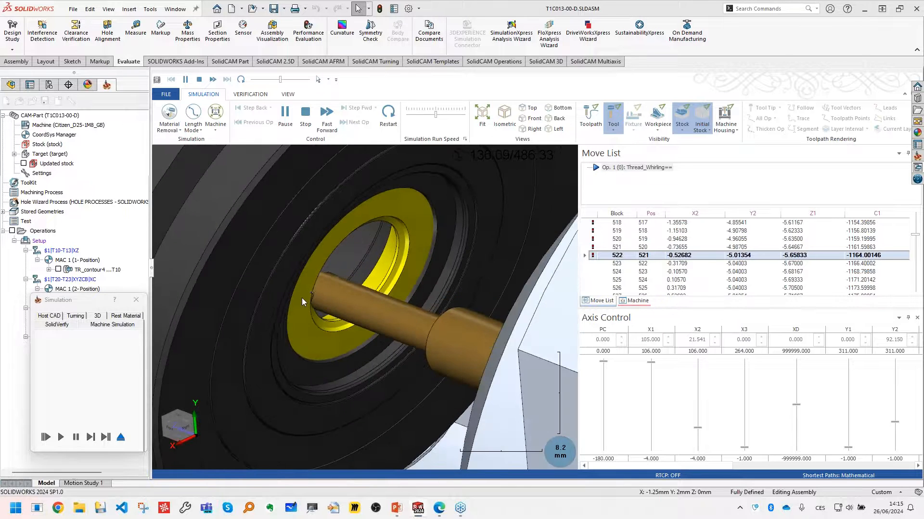
{"action": "scroll", "coordinate": [308, 287], "scroll_direction": "up", "scroll_amount": 3}
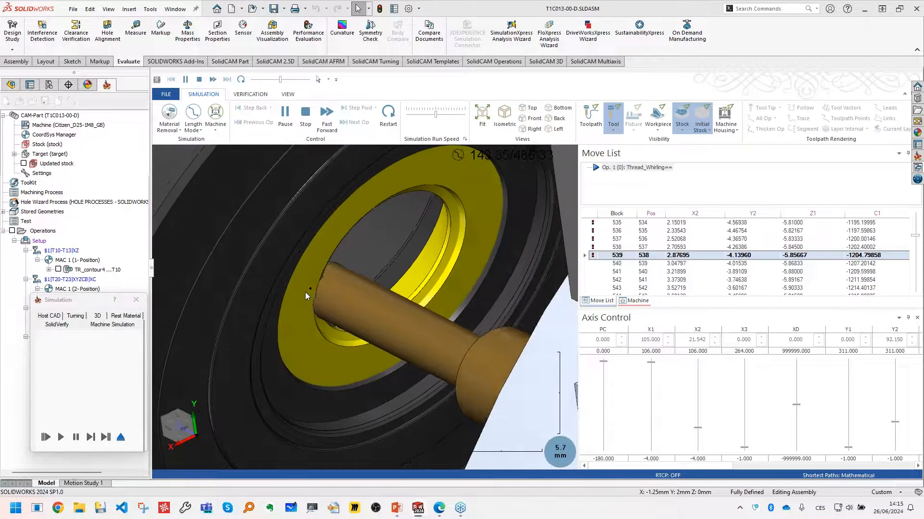
{"action": "scroll", "coordinate": [316, 313], "scroll_direction": "down", "scroll_amount": 5}
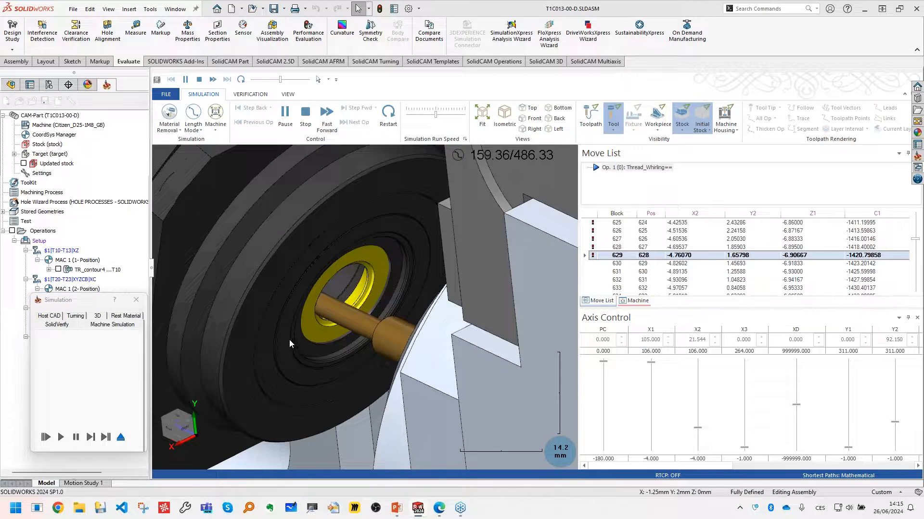
{"action": "middle_click_drag", "start_coordinate": [290, 339], "coordinate": [295, 337]}
{"action": "scroll", "coordinate": [297, 337], "scroll_direction": "down", "scroll_amount": 6}
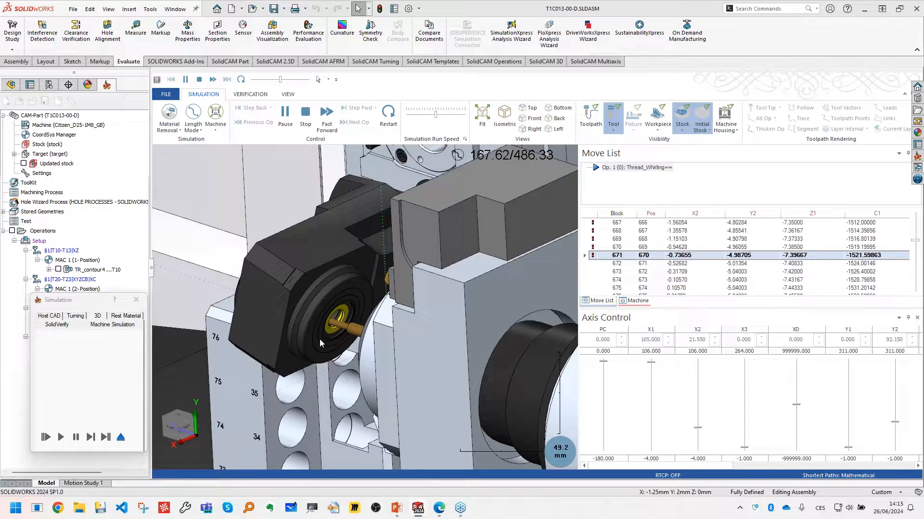
- Examine the thread being cut through the opening of the whirling ring, then pause and close the machine simulation
{"action": "middle_click_drag", "start_coordinate": [326, 337], "coordinate": [428, 349]}
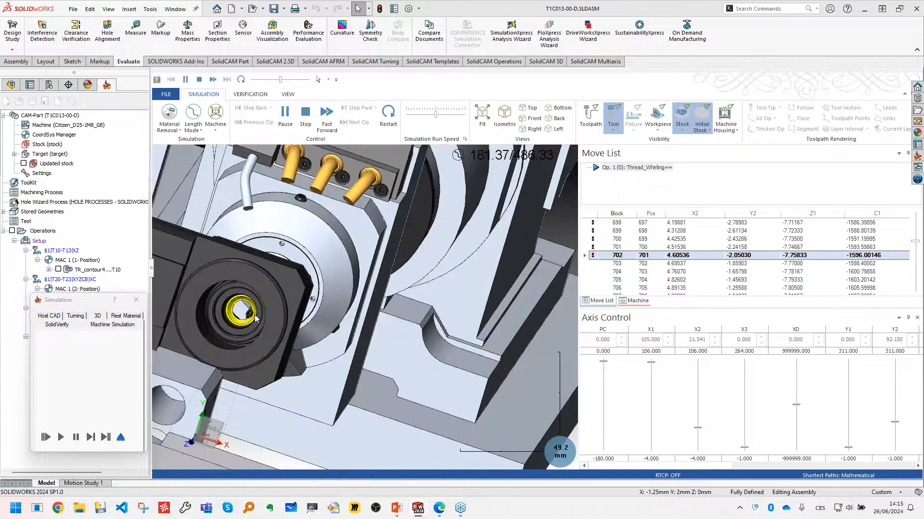
{"action": "scroll", "coordinate": [239, 322], "scroll_direction": "up", "scroll_amount": 8}
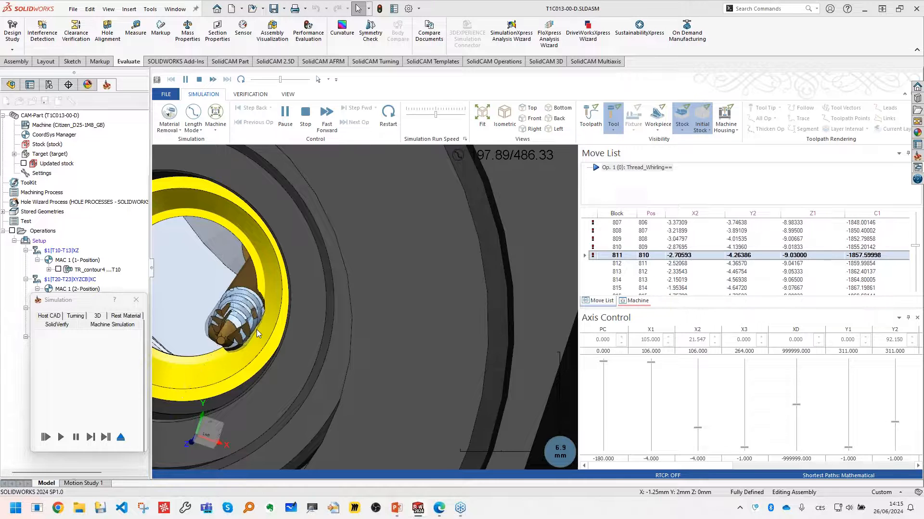
{"action": "scroll", "coordinate": [224, 323], "scroll_direction": "down", "scroll_amount": 2}
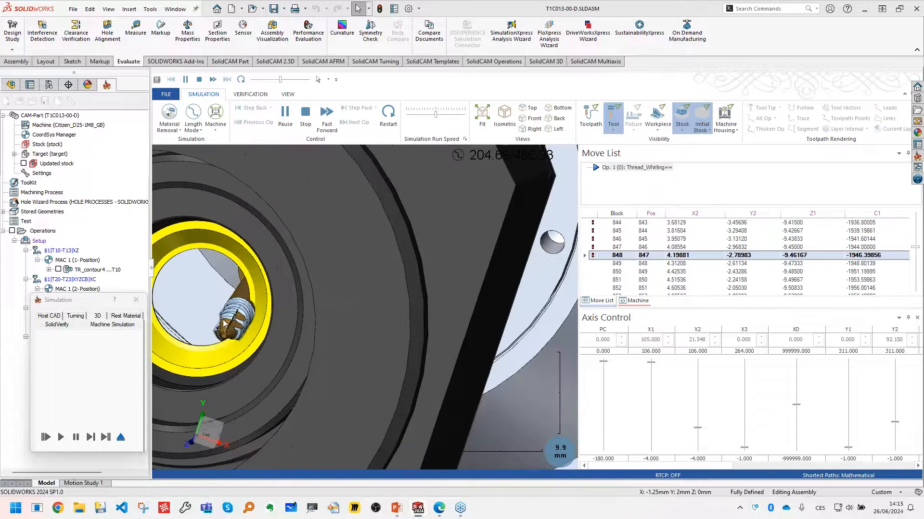
{"action": "scroll", "coordinate": [224, 323], "scroll_direction": "down", "scroll_amount": 3}
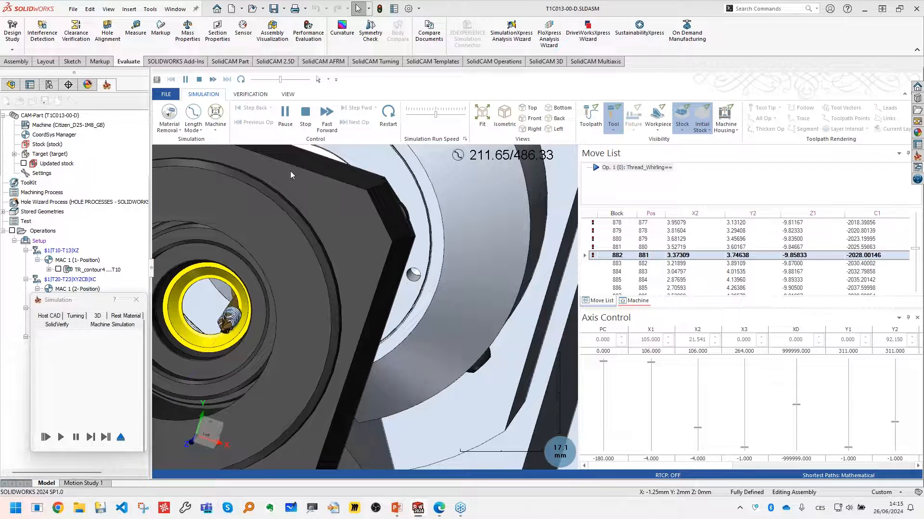
{"action": "left_click", "coordinate": [288, 123]}
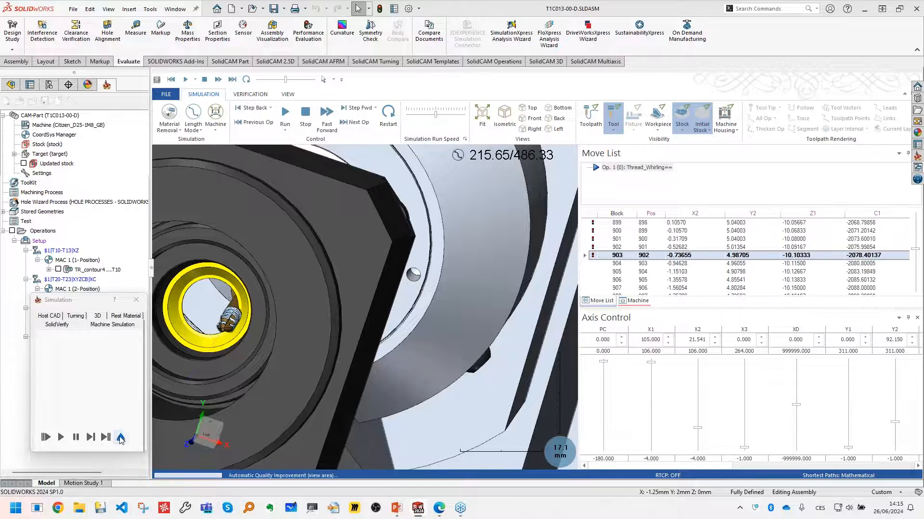
{"action": "key", "text": "Escape"}
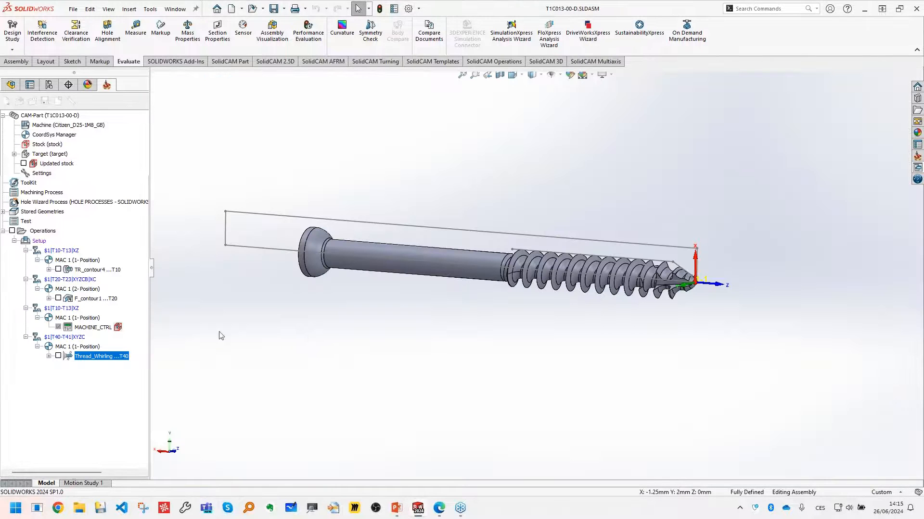
- Add a single roughing pass with a 0.2 finish allowance to the Thread_Whirling operation, calculate it, and inspect the toolpath
{"action": "double_click", "coordinate": [107, 356]}
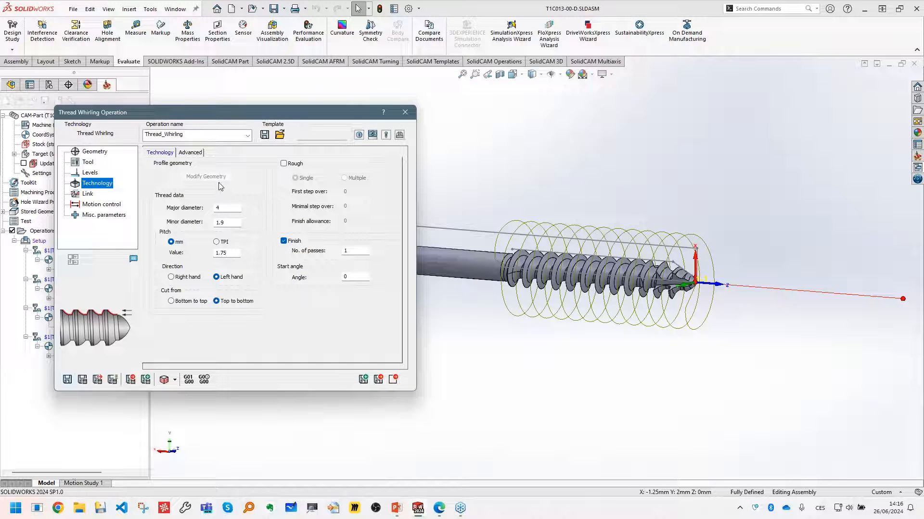
{"action": "left_click", "coordinate": [283, 164]}
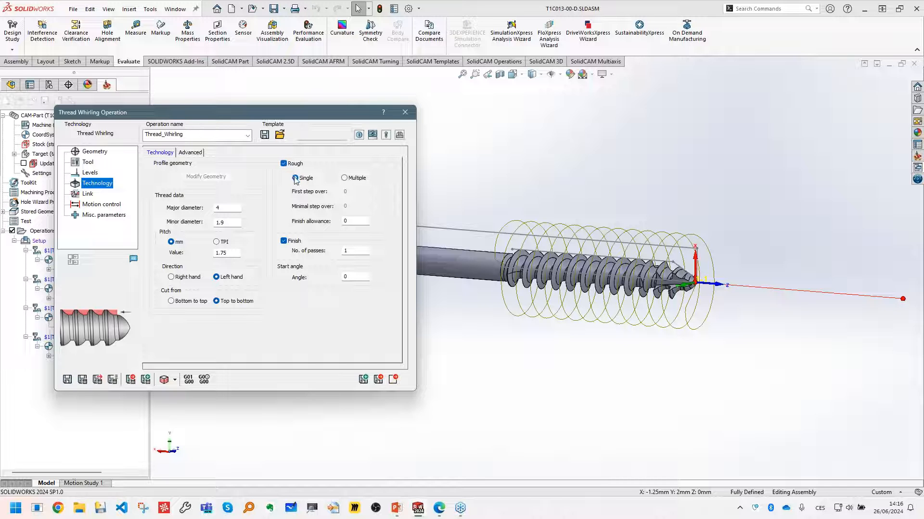
{"action": "left_click", "coordinate": [354, 222]}
{"action": "double_click", "coordinate": [354, 221]}
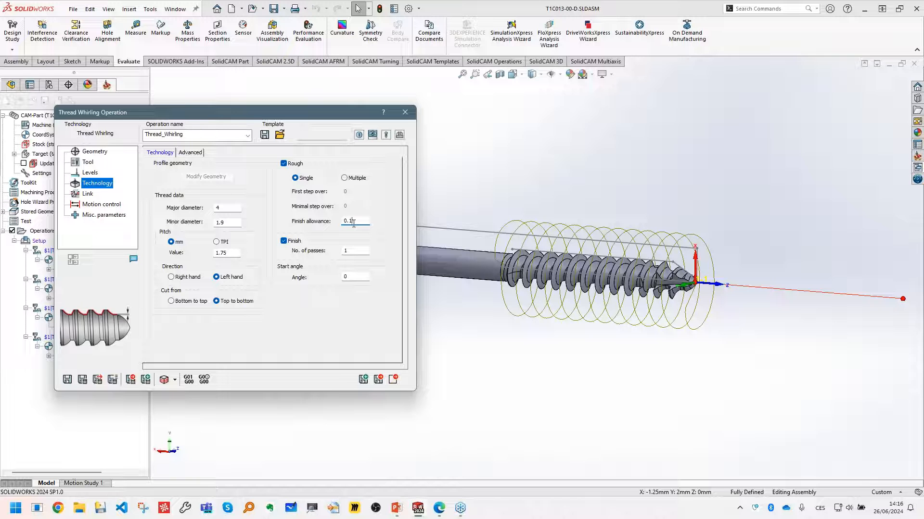
{"action": "left_click", "coordinate": [83, 380]}
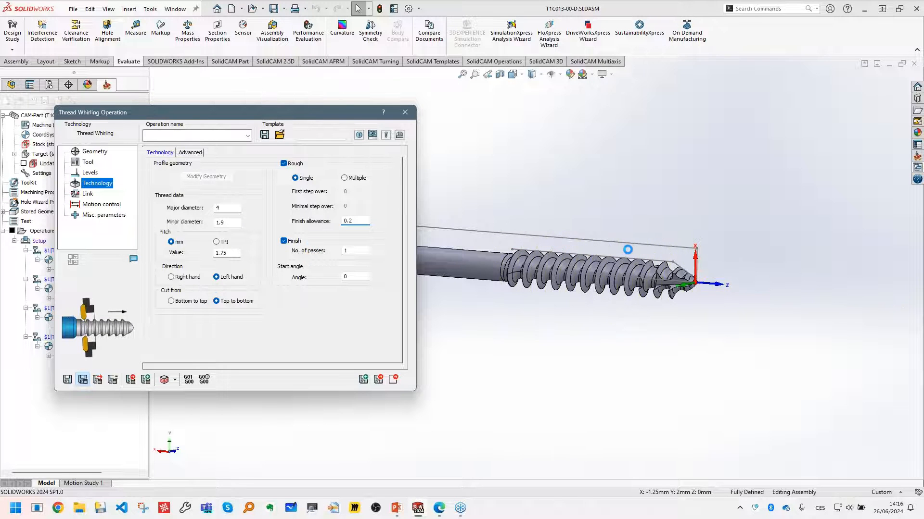
{"action": "middle_click_drag", "start_coordinate": [659, 254], "coordinate": [634, 228]}
{"action": "scroll", "coordinate": [634, 227], "scroll_direction": "down", "scroll_amount": 4}
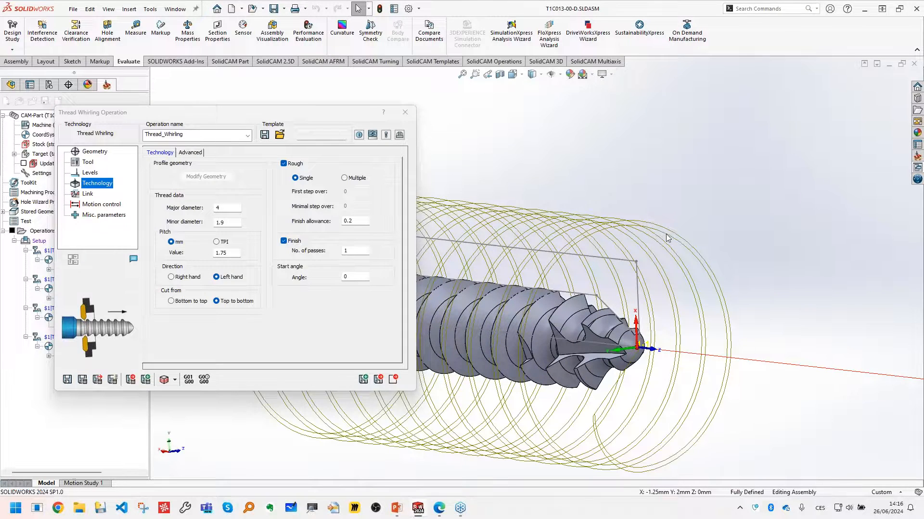
{"action": "scroll", "coordinate": [531, 271], "scroll_direction": "up", "scroll_amount": 4}
{"action": "scroll", "coordinate": [467, 282], "scroll_direction": "down", "scroll_amount": 2}
{"action": "middle_click_drag", "start_coordinate": [485, 287], "coordinate": [205, 168]}
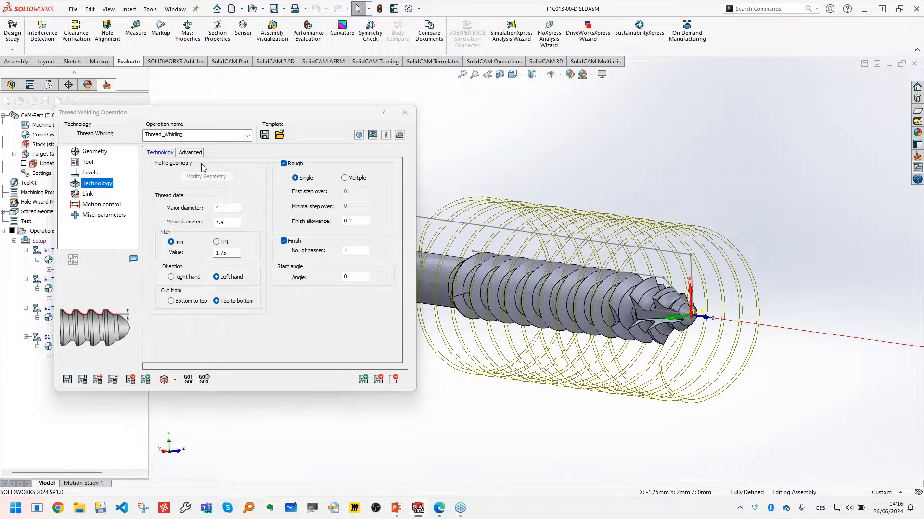
- Try multiple roughing passes with a first step over of 0.2 and minimal step over of 0.1, and inspect the calculated toolpath
{"action": "left_click", "coordinate": [344, 178]}
{"action": "double_click", "coordinate": [357, 190]}
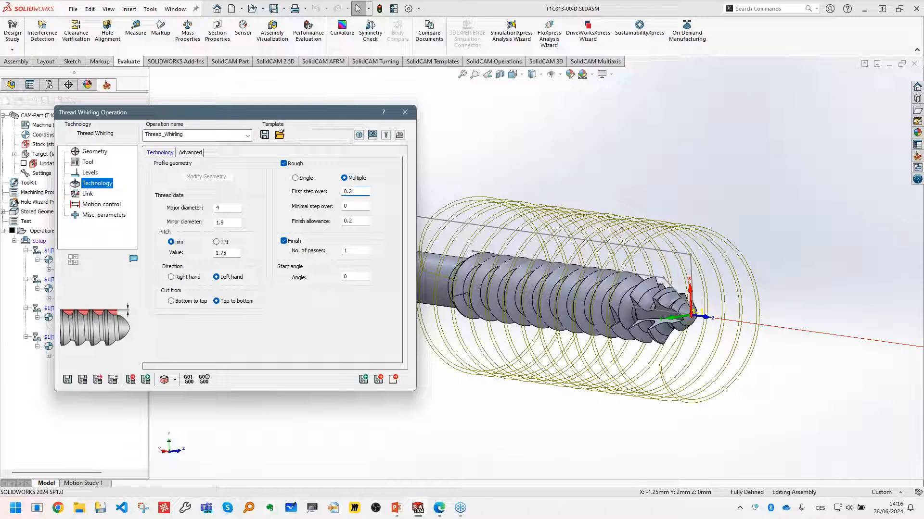
{"action": "double_click", "coordinate": [347, 206]}
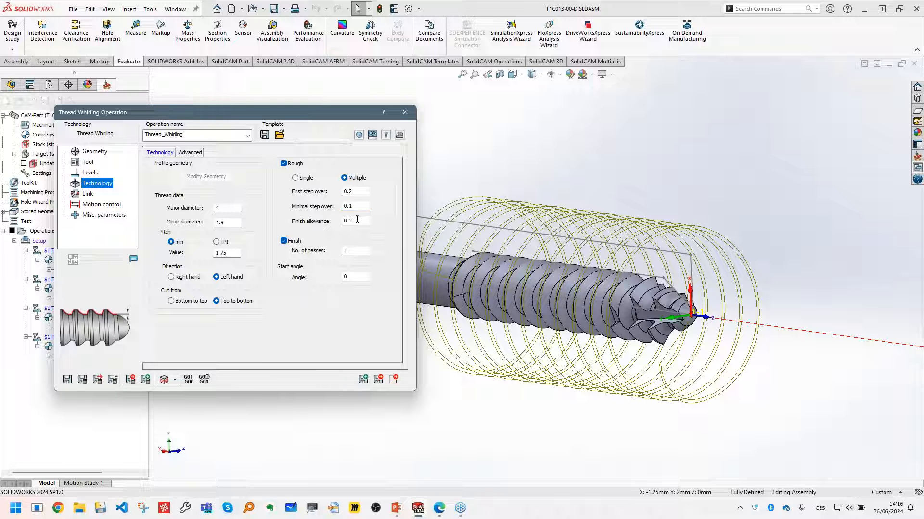
{"action": "left_click", "coordinate": [83, 380]}
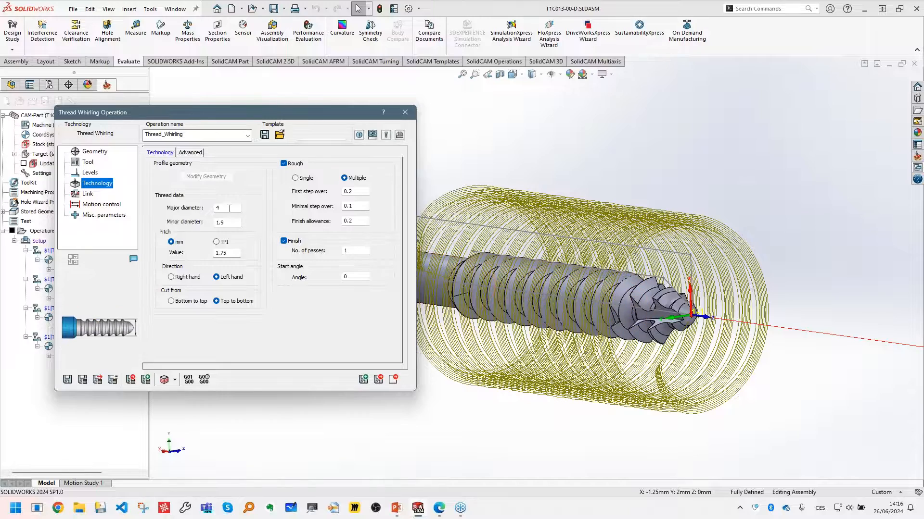
{"action": "scroll", "coordinate": [717, 295], "scroll_direction": "down", "scroll_amount": 2}
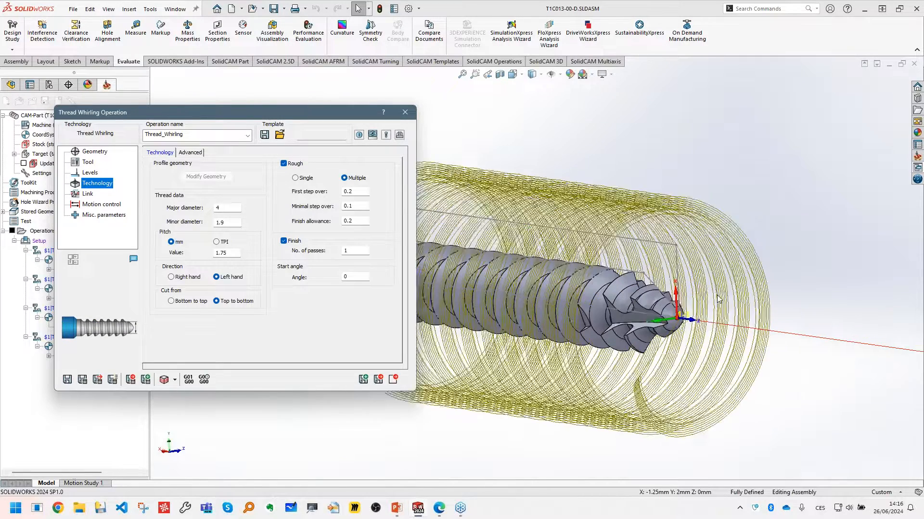
{"action": "middle_click_drag", "start_coordinate": [717, 309], "coordinate": [707, 307]}
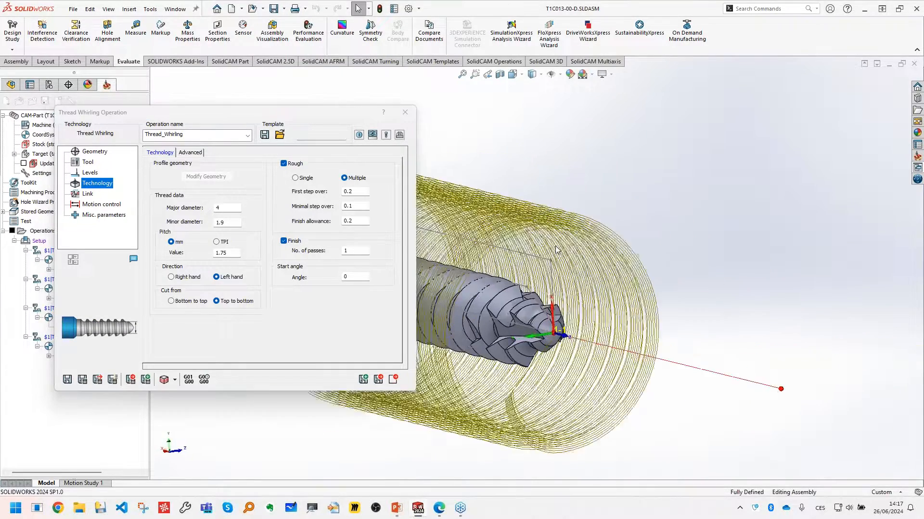
{"action": "scroll", "coordinate": [645, 212], "scroll_direction": "down", "scroll_amount": 4}
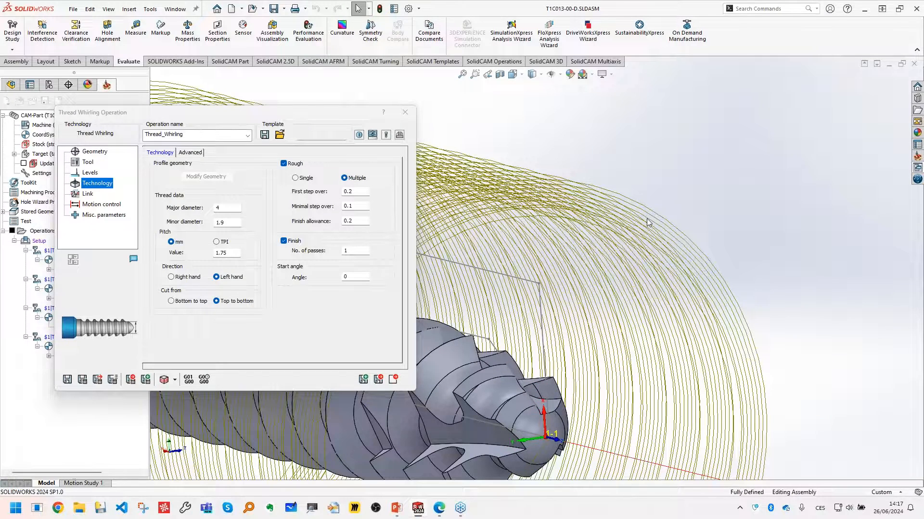
{"action": "scroll", "coordinate": [646, 239], "scroll_direction": "up", "scroll_amount": 4}
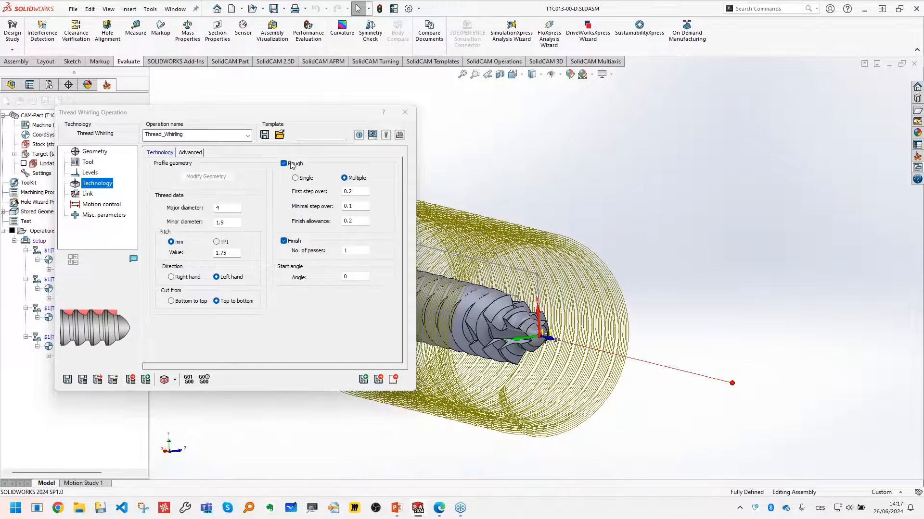
- Switch the whirling operation's roughing back to a single pass and recalculate the toolpath
{"action": "left_click", "coordinate": [294, 178]}
{"action": "left_click", "coordinate": [83, 379]}
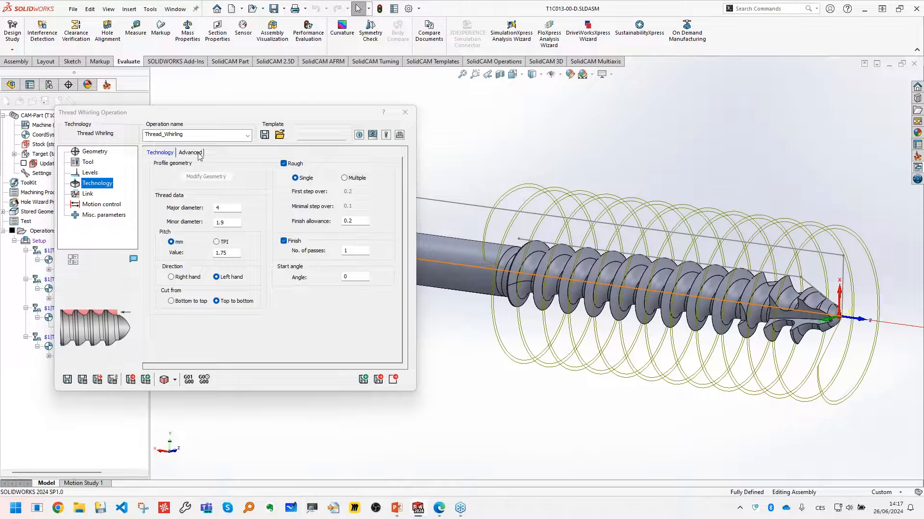
- Try a double-start thread by setting the number of starts to 2, calculate the operation, and inspect the toolpath from several angles
{"action": "left_click", "coordinate": [191, 153]}
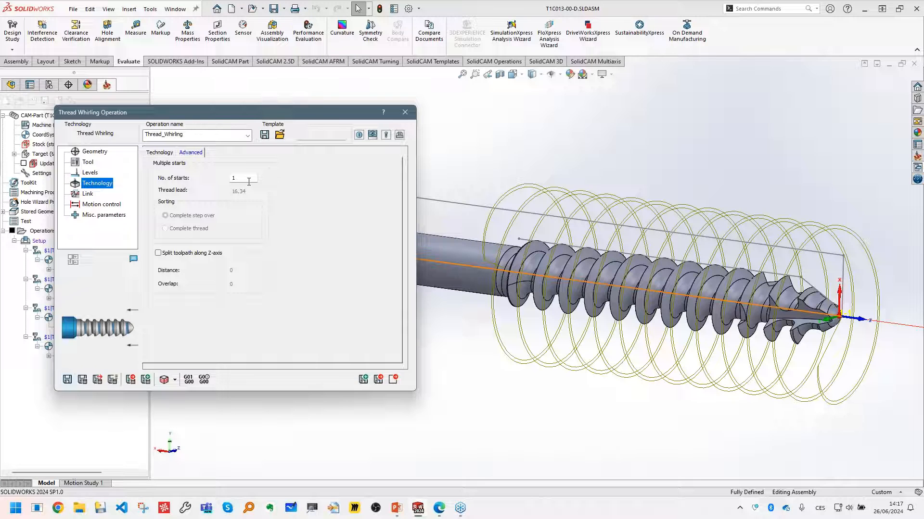
{"action": "middle_click_drag", "start_coordinate": [602, 279], "coordinate": [465, 270]}
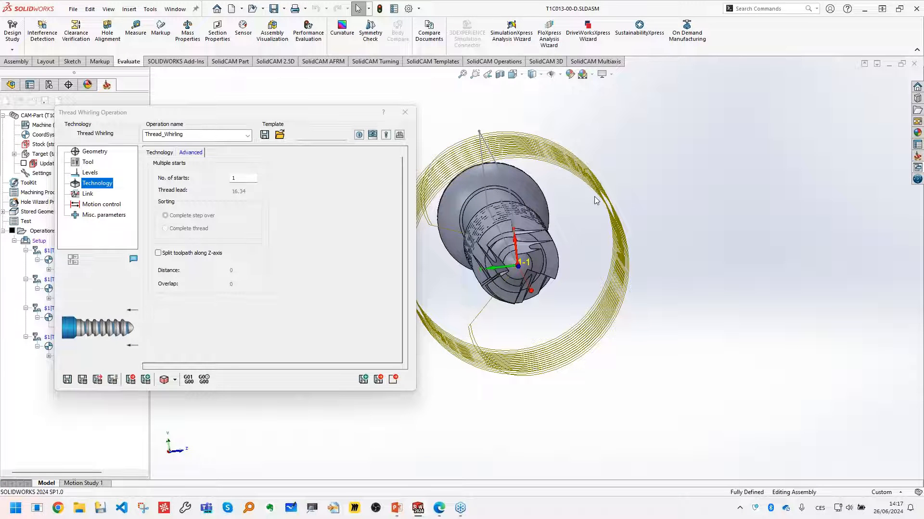
{"action": "double_click", "coordinate": [248, 177]}
{"action": "type", "text": "2"}
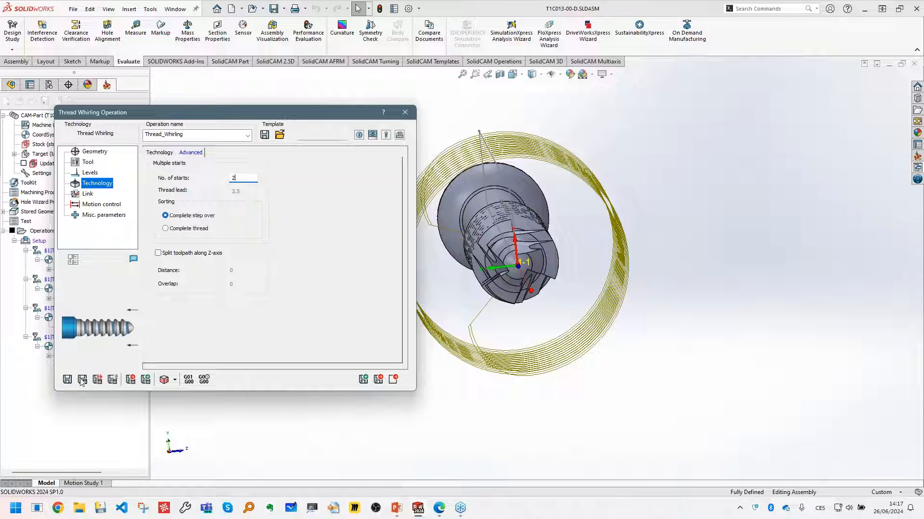
{"action": "left_click", "coordinate": [83, 380]}
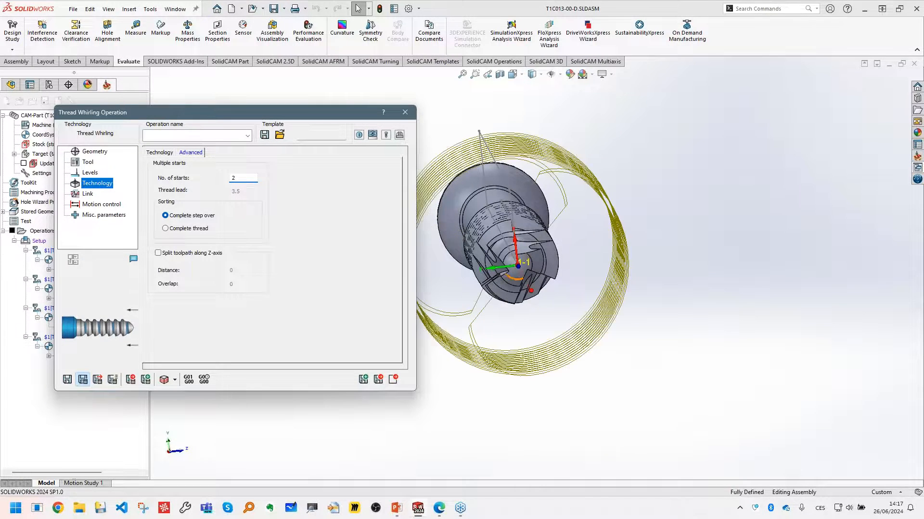
{"action": "middle_click_drag", "start_coordinate": [576, 304], "coordinate": [578, 303]}
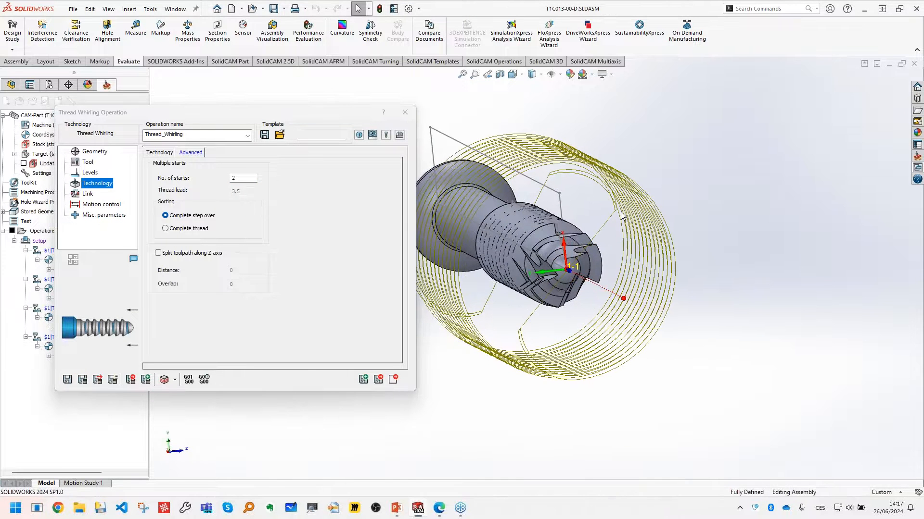
{"action": "middle_click_drag", "start_coordinate": [541, 281], "coordinate": [638, 280]}
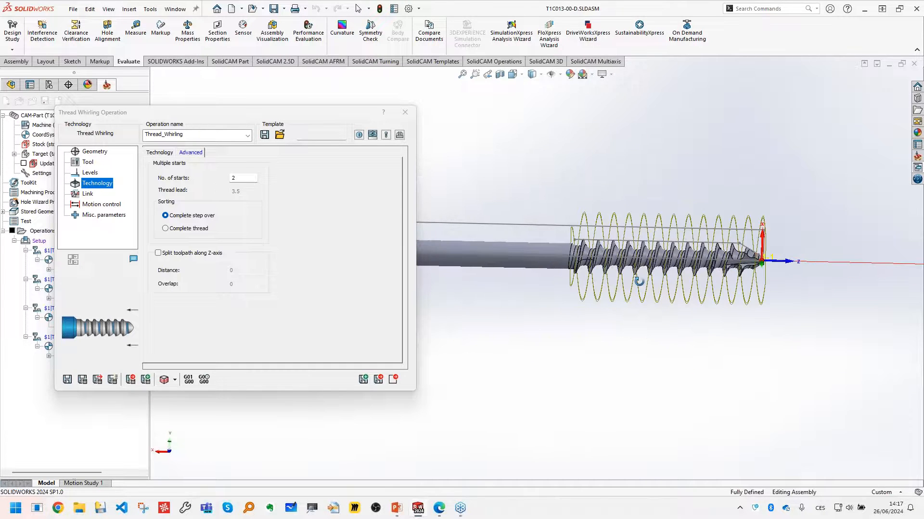
{"action": "scroll", "coordinate": [724, 246], "scroll_direction": "down", "scroll_amount": 3}
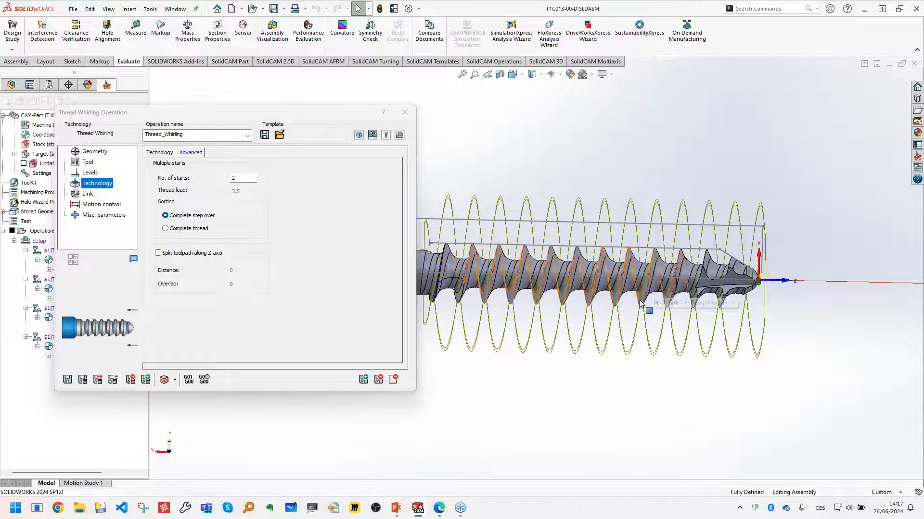
{"action": "scroll", "coordinate": [626, 288], "scroll_direction": "up", "scroll_amount": 2}
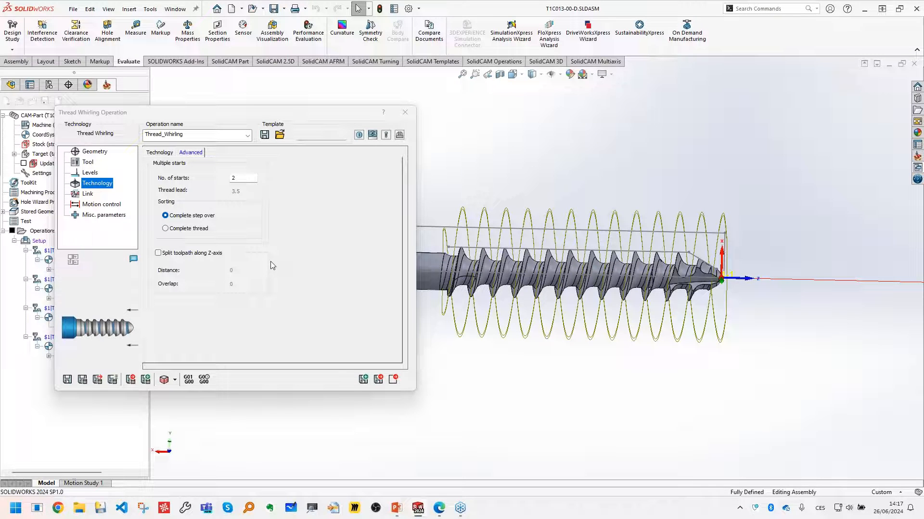
- Split the whirling toolpath along the Z-axis with a distance of 3 and an overlap of 0.2, then calculate and inspect it
{"action": "left_click", "coordinate": [193, 257]}
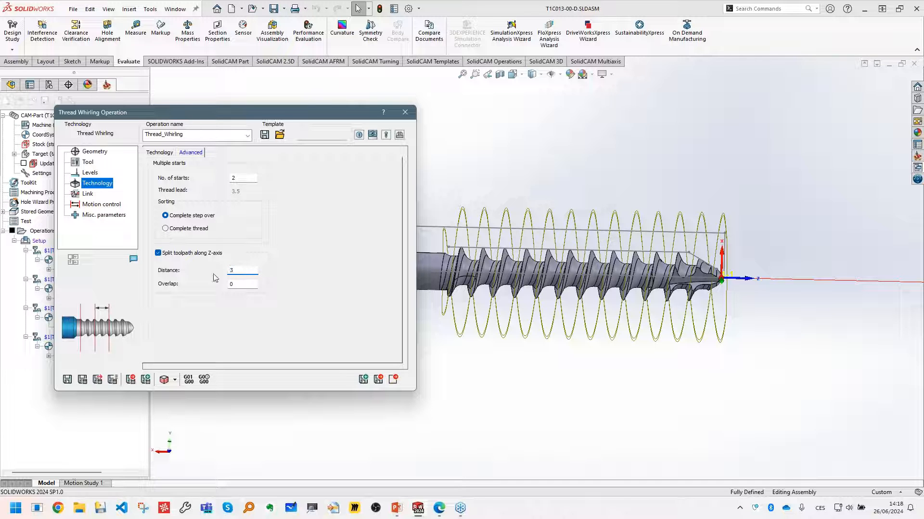
{"action": "key", "text": "Tab"}
{"action": "left_click", "coordinate": [83, 380]}
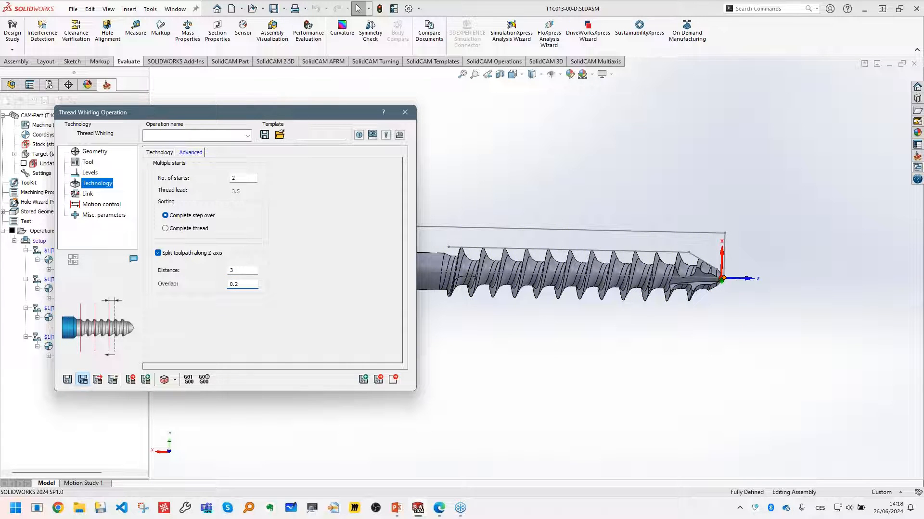
{"action": "middle_click_drag", "start_coordinate": [701, 324], "coordinate": [659, 337]}
{"action": "scroll", "coordinate": [569, 324], "scroll_direction": "down", "scroll_amount": 2}
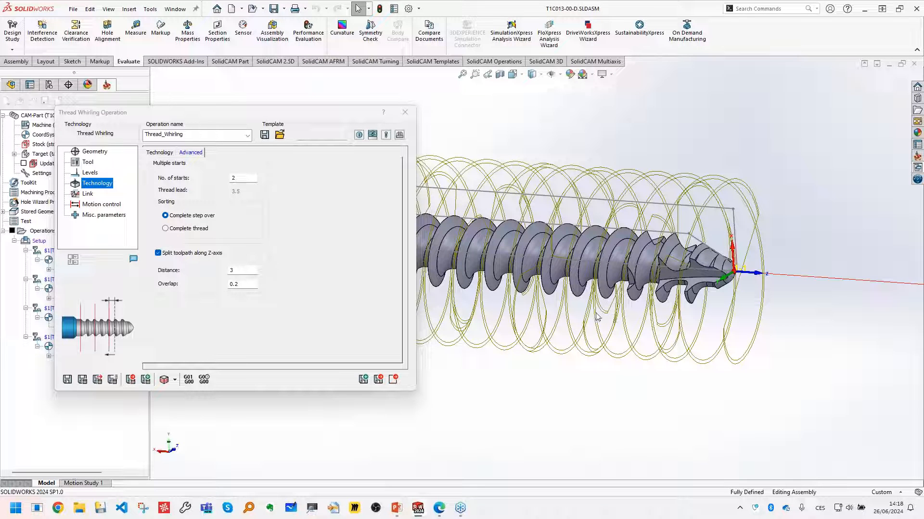
{"action": "scroll", "coordinate": [477, 303], "scroll_direction": "up", "scroll_amount": 3}
{"action": "scroll", "coordinate": [548, 277], "scroll_direction": "down", "scroll_amount": 5}
{"action": "mouse_move", "coordinate": [550, 275]}
{"action": "middle_mouse_down"}
{"action": "mouse_move", "coordinate": [572, 269]}
{"action": "mouse_move", "coordinate": [534, 271]}
{"action": "middle_mouse_up"}
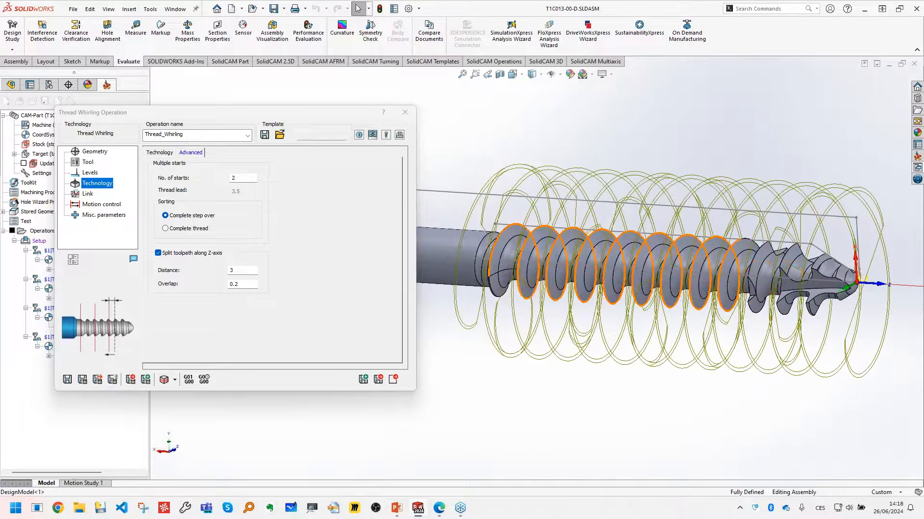
- Try the Complete thread sorting for the multiple starts, recalculate the operation, and inspect the toolpath
{"action": "left_click", "coordinate": [203, 218]}
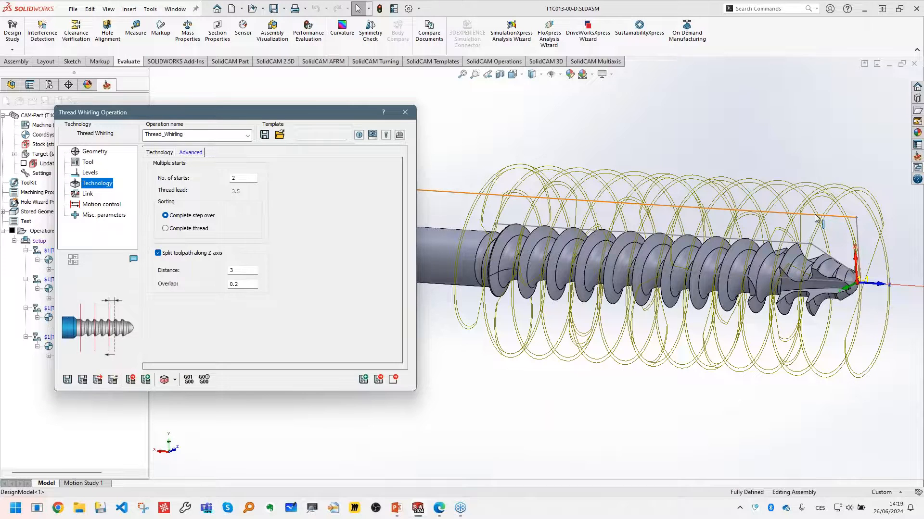
{"action": "middle_click_drag", "start_coordinate": [824, 219], "coordinate": [820, 321]}
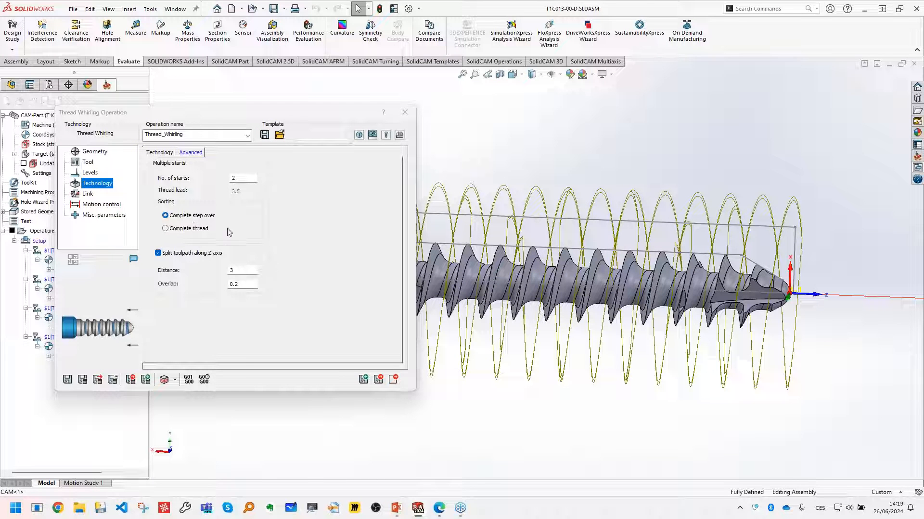
{"action": "left_click", "coordinate": [204, 232]}
{"action": "left_click", "coordinate": [83, 380]}
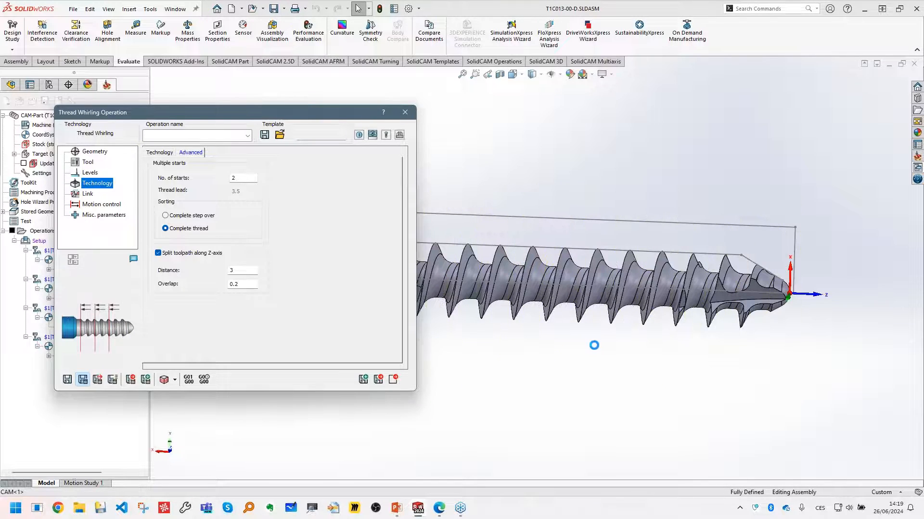
{"action": "middle_click_drag", "start_coordinate": [586, 348], "coordinate": [515, 356]}
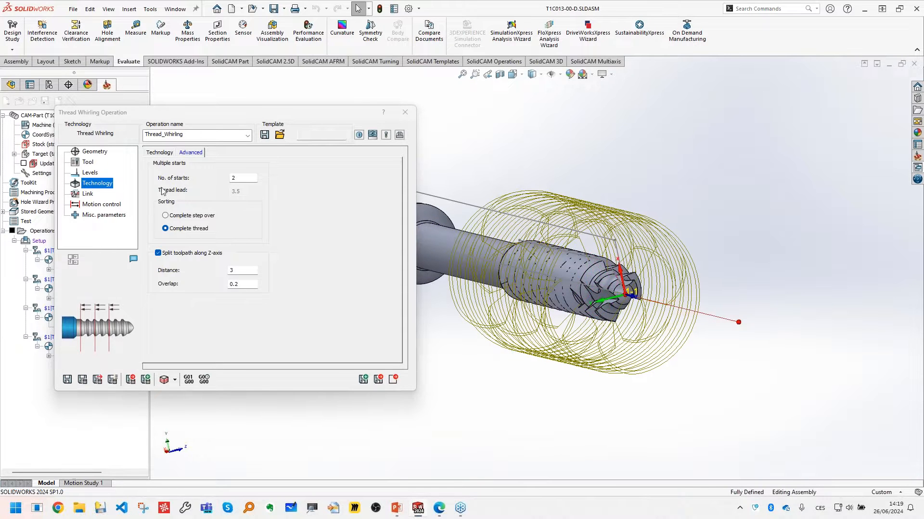
- Set the number of starts back to 1 and check the single-start split toolpath
{"action": "double_click", "coordinate": [243, 178]}
{"action": "type", "text": "1"}
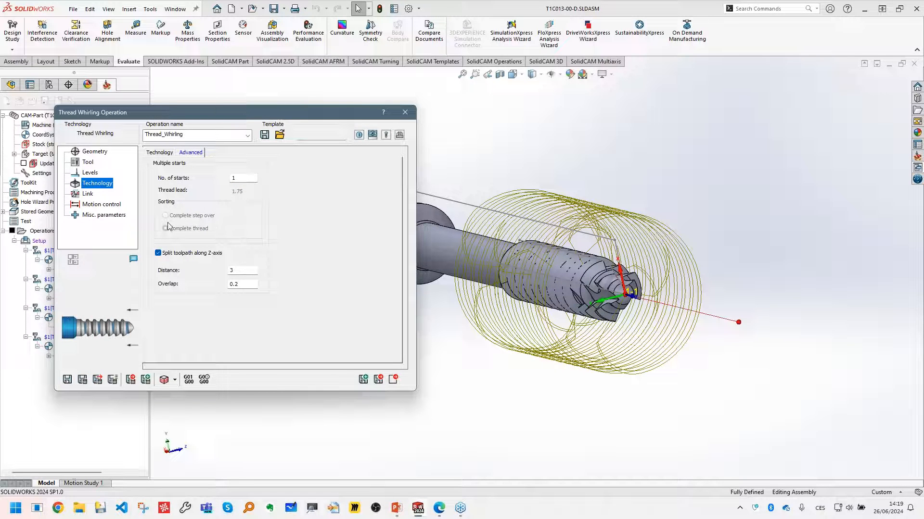
{"action": "middle_click_drag", "start_coordinate": [488, 295], "coordinate": [502, 281]}
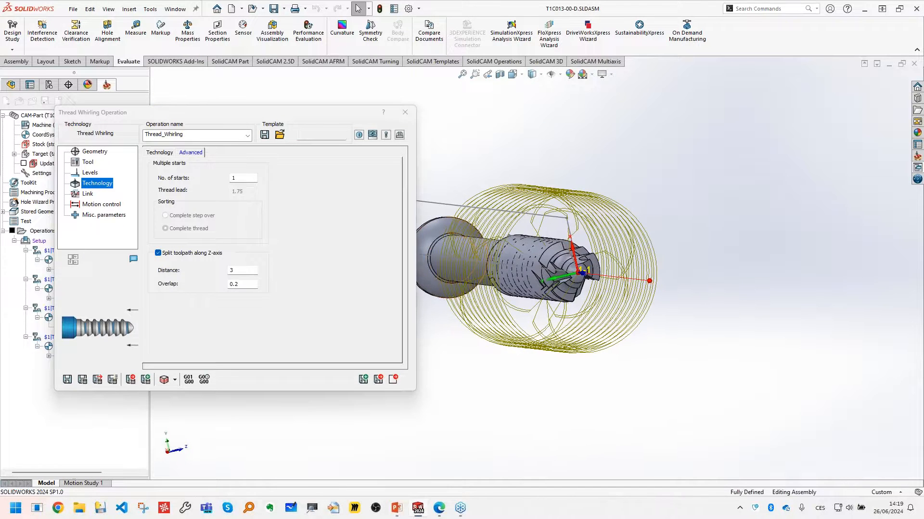
- Set the lead in to Normal, make the lead out the same as the lead in, and recalculate and inspect the toolpath
{"action": "left_click", "coordinate": [87, 194]}
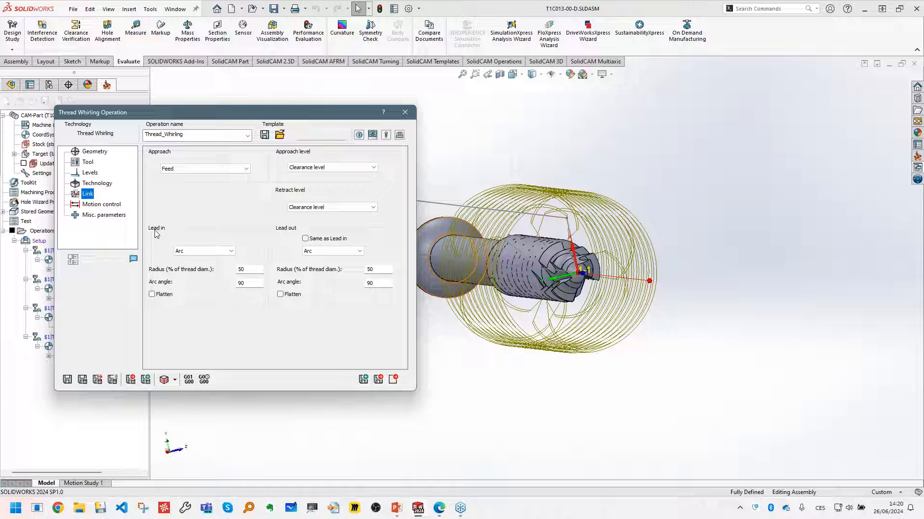
{"action": "left_click", "coordinate": [195, 250]}
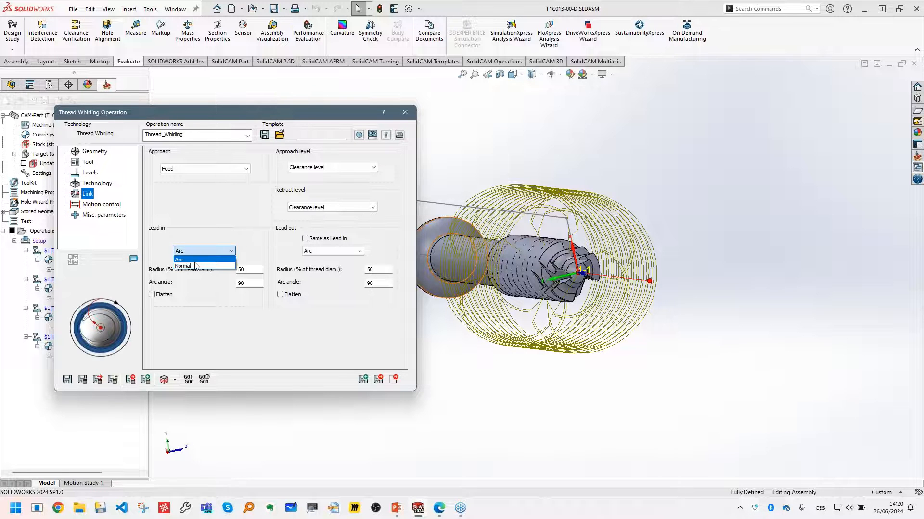
{"action": "left_click", "coordinate": [194, 268]}
{"action": "left_click", "coordinate": [305, 239]}
{"action": "left_click", "coordinate": [83, 379]}
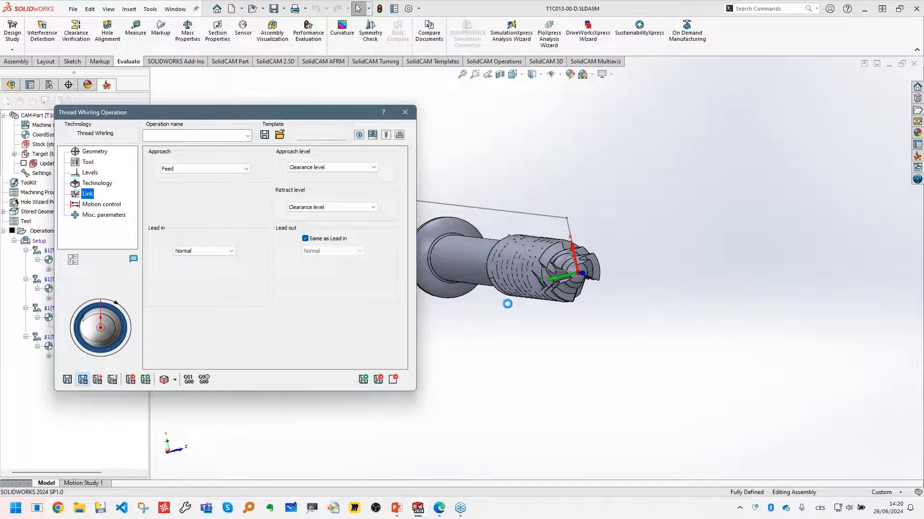
{"action": "middle_click_drag", "start_coordinate": [542, 299], "coordinate": [569, 316]}
{"action": "left_click", "coordinate": [207, 251]}
{"action": "left_click", "coordinate": [197, 258]}
{"action": "scroll", "coordinate": [680, 268], "scroll_direction": "up", "scroll_amount": 2}
{"action": "middle_click_drag", "start_coordinate": [681, 268], "coordinate": [671, 267]}
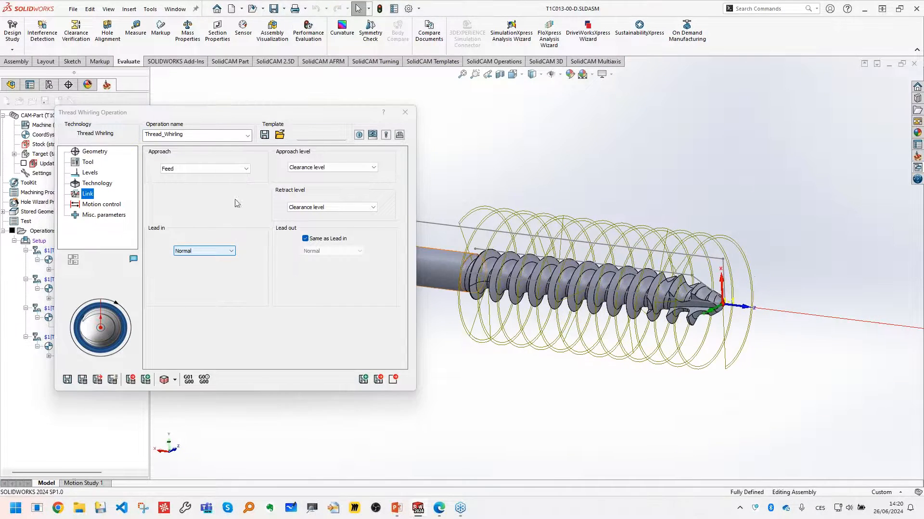
- Show the motion control settings and examine the whirling ring and its inserts in the machine preview
{"action": "left_click", "coordinate": [111, 204]}
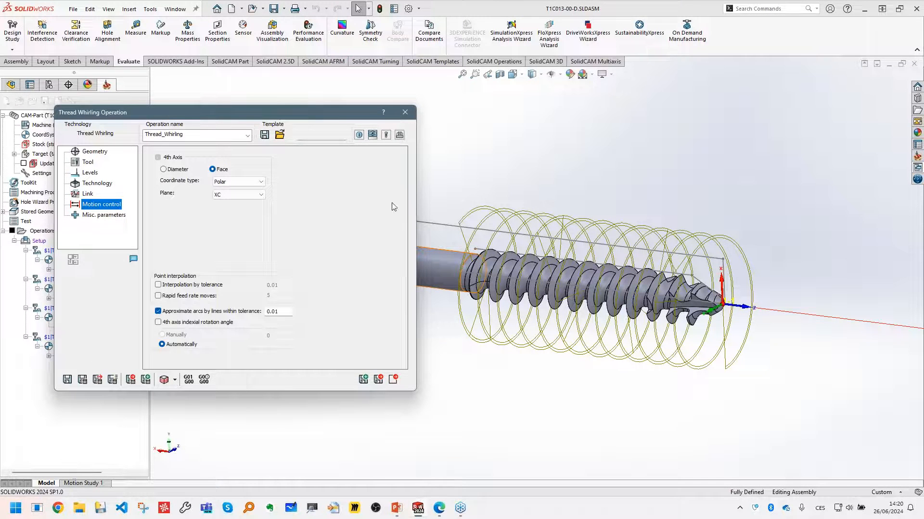
{"action": "left_click", "coordinate": [373, 136]}
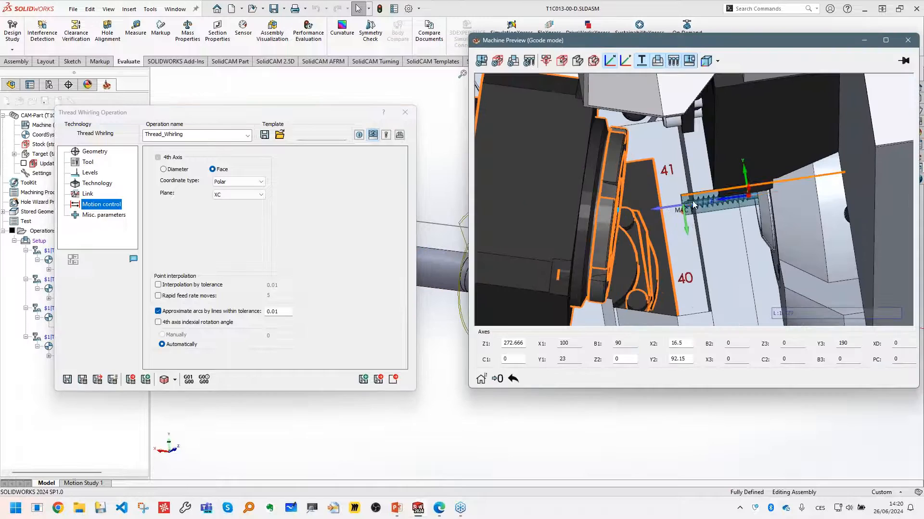
{"action": "mouse_move", "coordinate": [687, 208]}
{"action": "middle_mouse_down"}
{"action": "mouse_move", "coordinate": [674, 210]}
{"action": "mouse_move", "coordinate": [719, 206]}
{"action": "mouse_move", "coordinate": [673, 201]}
{"action": "middle_mouse_up"}
{"action": "scroll", "coordinate": [693, 204], "scroll_direction": "up", "scroll_amount": 2}
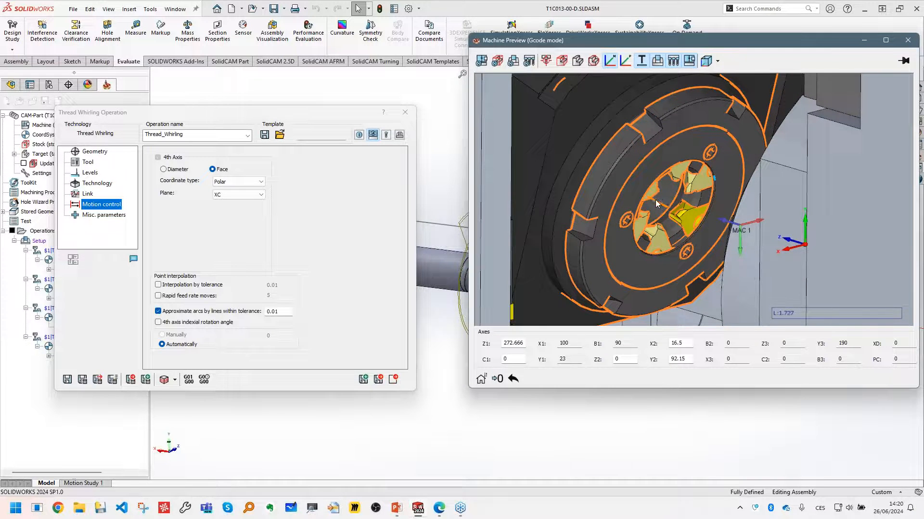
{"action": "scroll", "coordinate": [654, 200], "scroll_direction": "down", "scroll_amount": 5}
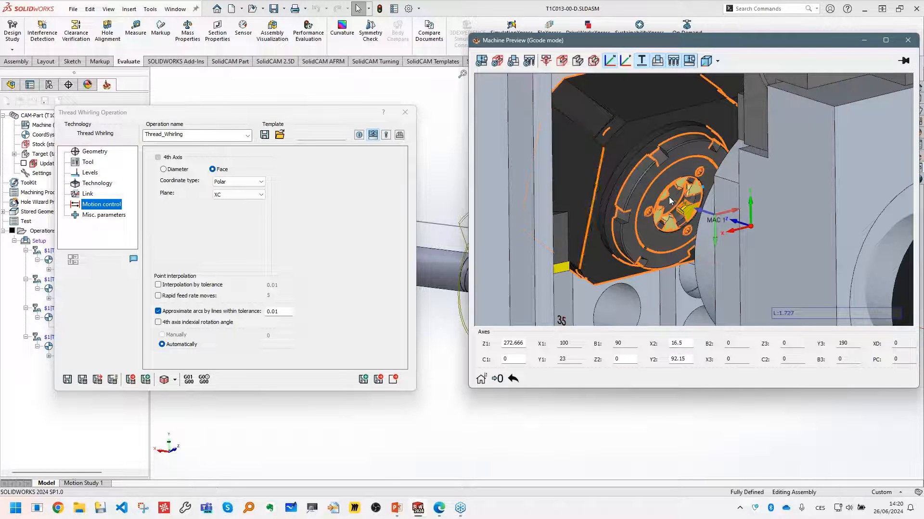
{"action": "scroll", "coordinate": [666, 207], "scroll_direction": "up", "scroll_amount": 2}
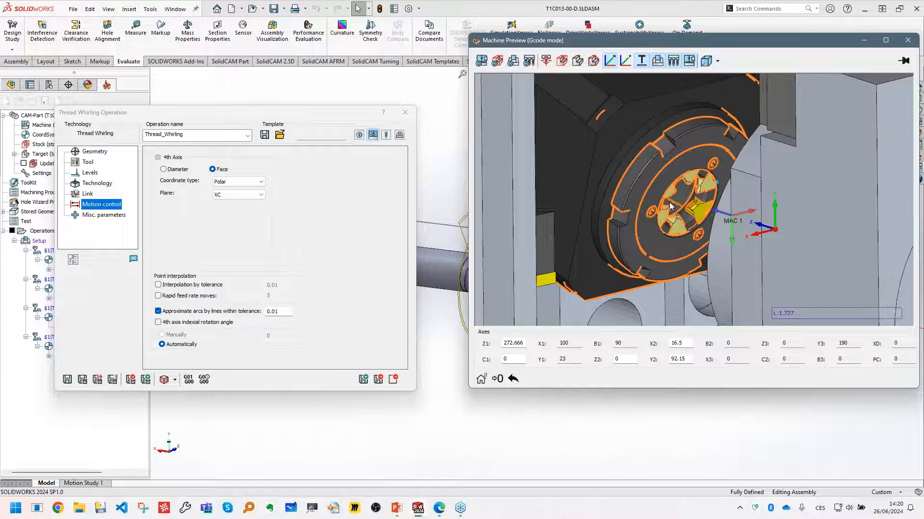
{"action": "scroll", "coordinate": [672, 206], "scroll_direction": "up", "scroll_amount": 2}
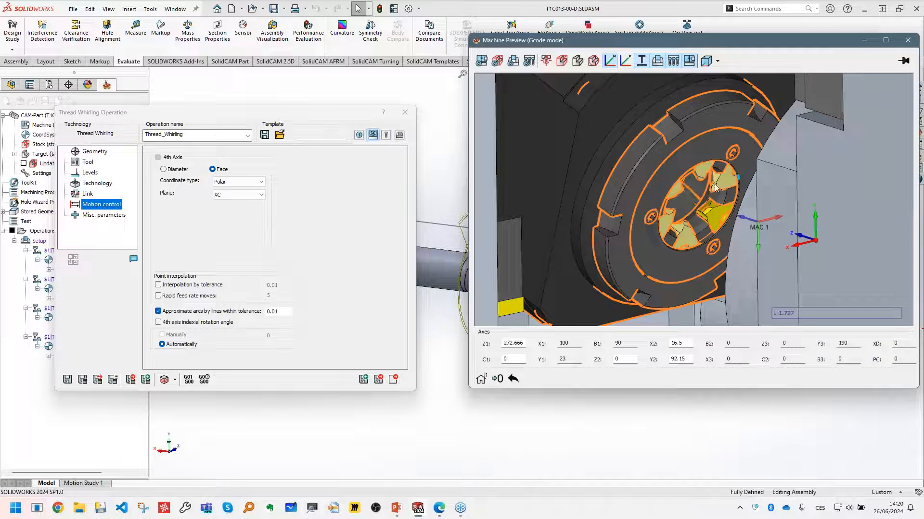
{"action": "scroll", "coordinate": [712, 207], "scroll_direction": "up", "scroll_amount": 3}
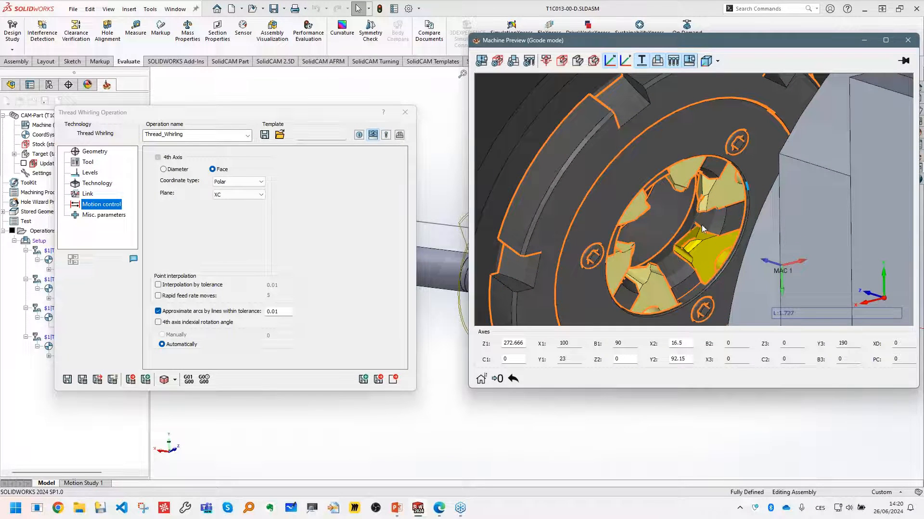
- Enable the 4th axis indexial rotation angle, set it manually to 180, and save and calculate the operation
{"action": "left_click", "coordinate": [204, 327]}
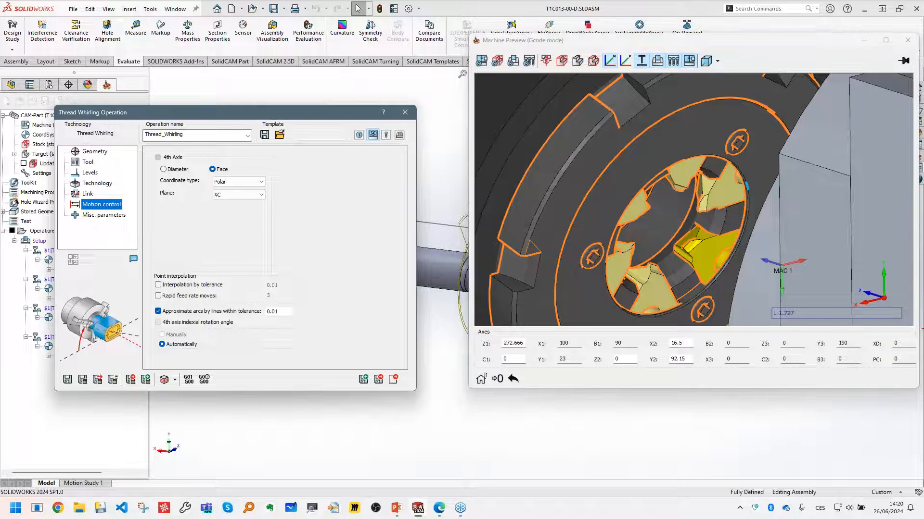
{"action": "left_click", "coordinate": [181, 337]}
{"action": "left_click", "coordinate": [280, 338]}
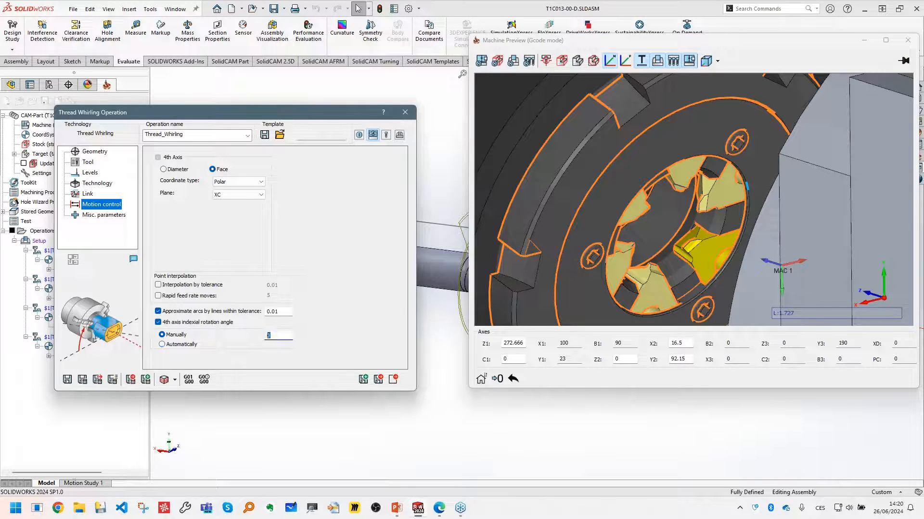
{"action": "left_click", "coordinate": [639, 246]}
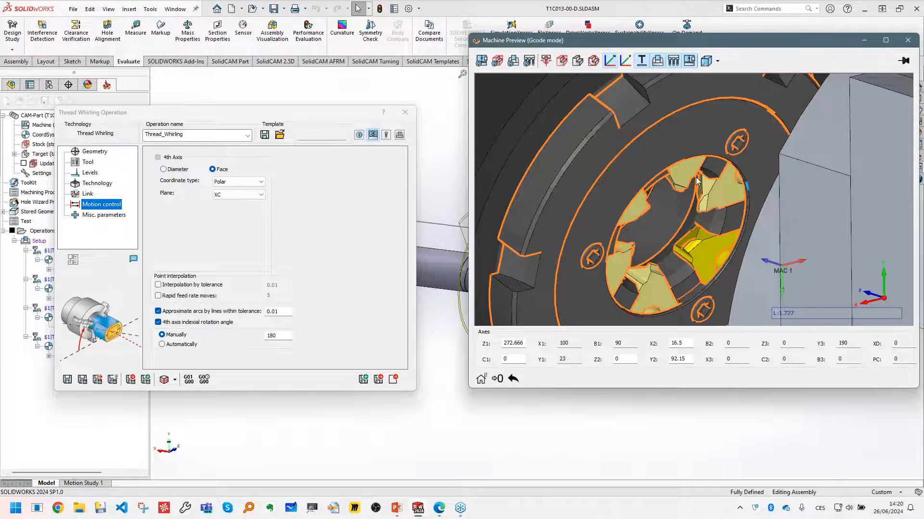
{"action": "left_click", "coordinate": [83, 380]}
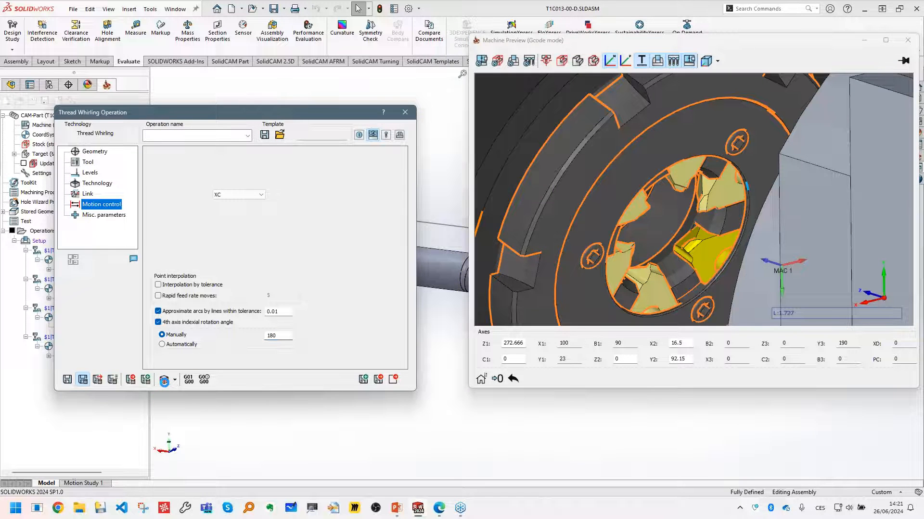
- Open the operation's machine simulation, examine the whirling head at the stock, and step through the first toolpath moves to block 11
{"action": "left_click", "coordinate": [164, 381]}
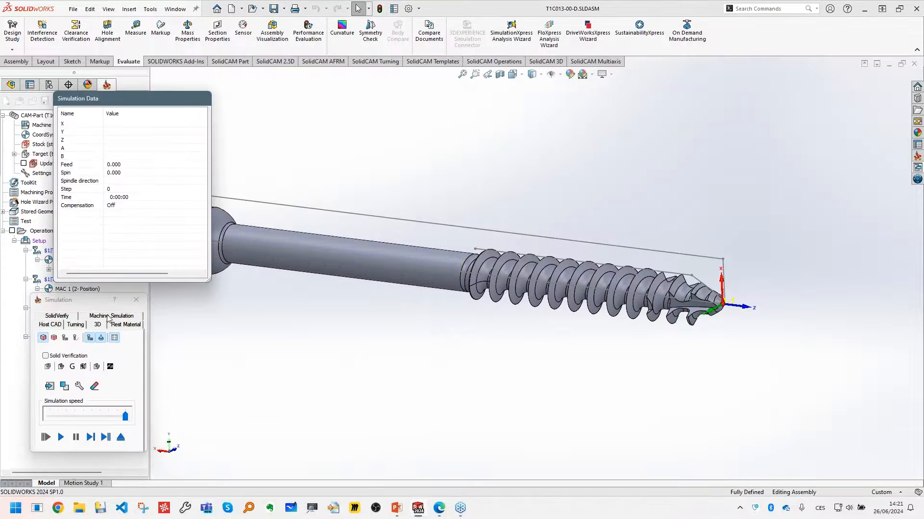
{"action": "left_click", "coordinate": [110, 316]}
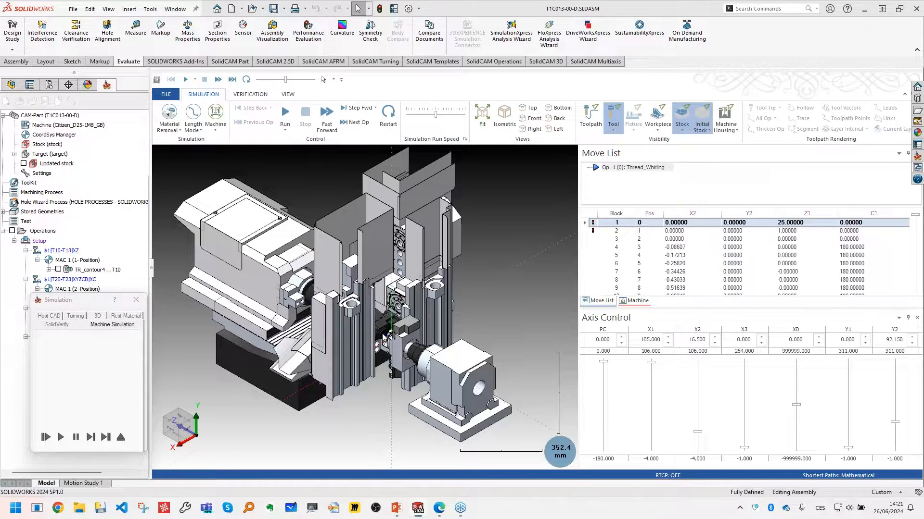
{"action": "scroll", "coordinate": [384, 337], "scroll_direction": "up", "scroll_amount": 10}
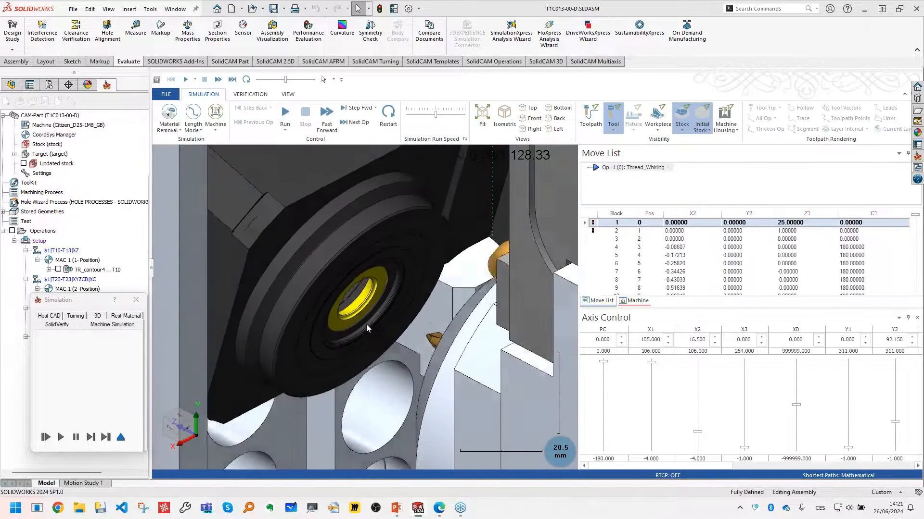
{"action": "scroll", "coordinate": [363, 315], "scroll_direction": "up", "scroll_amount": 4}
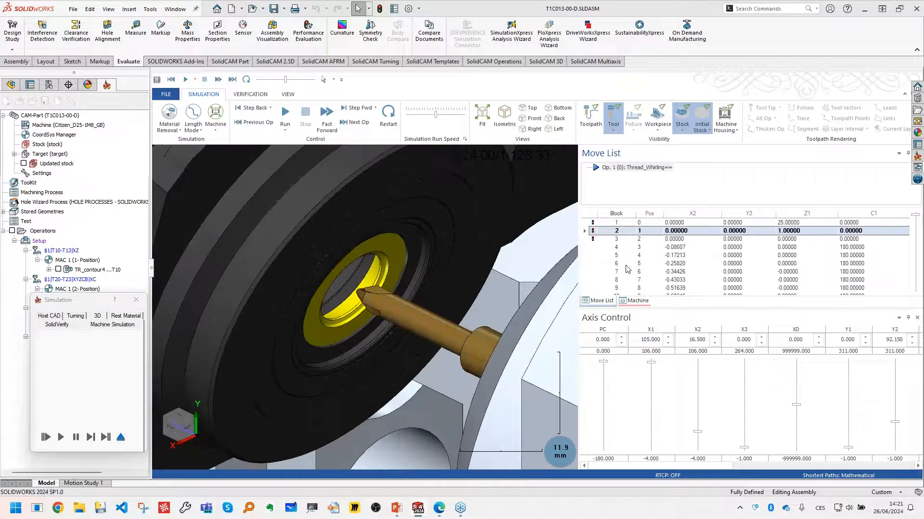
{"action": "scroll", "coordinate": [627, 269], "scroll_direction": "down", "scroll_amount": 1}
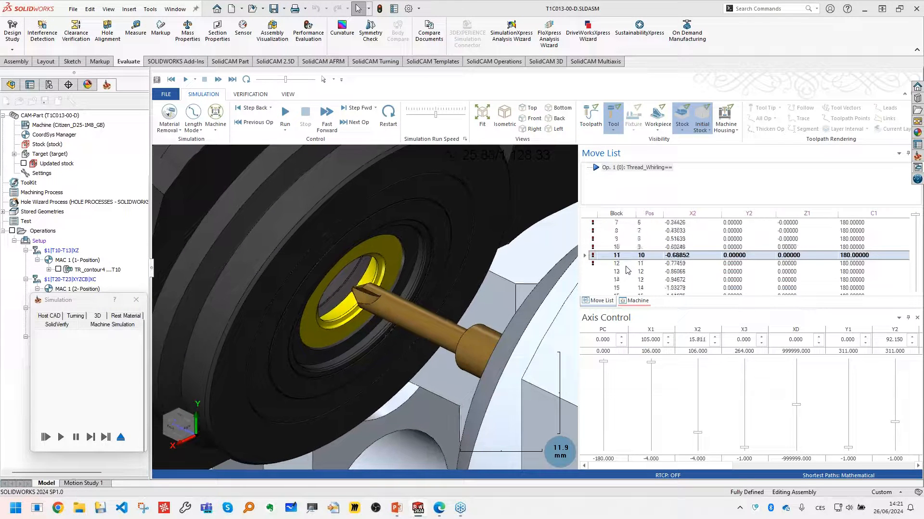
- Run the machine simulation while inspecting the thread being cut inside the whirling ring, then pause and exit the simulation
{"action": "left_click", "coordinate": [285, 113]}
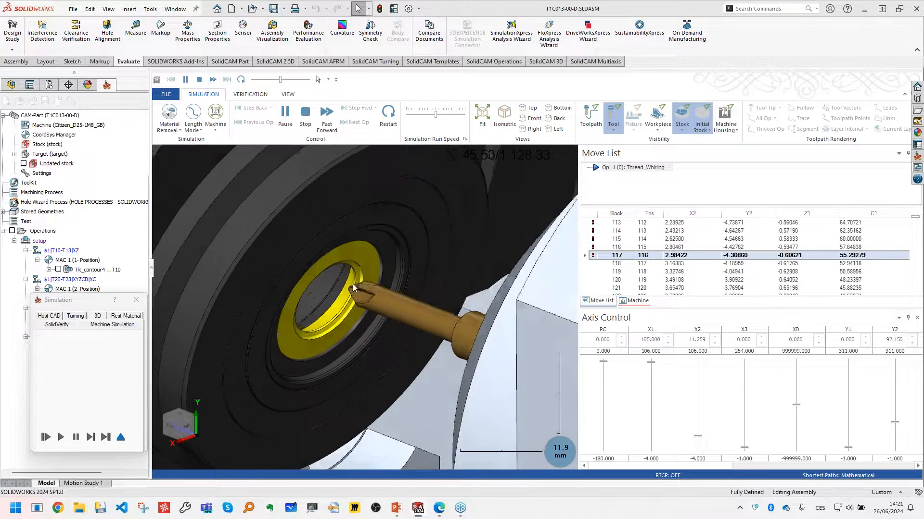
{"action": "scroll", "coordinate": [353, 284], "scroll_direction": "up", "scroll_amount": 3}
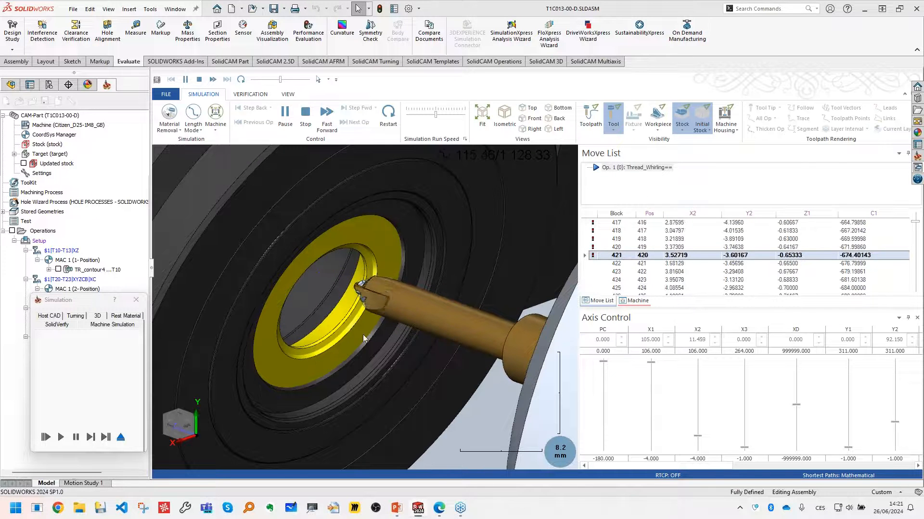
{"action": "scroll", "coordinate": [361, 334], "scroll_direction": "down", "scroll_amount": 2}
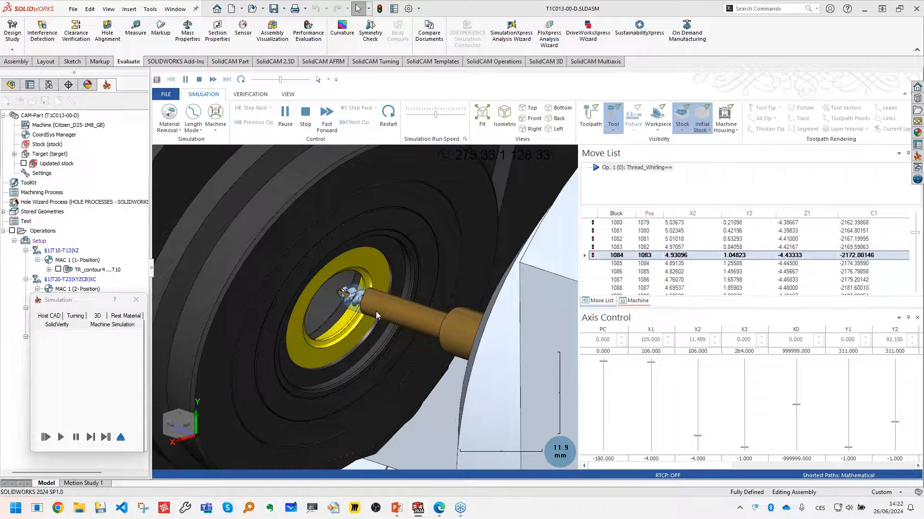
{"action": "scroll", "coordinate": [380, 305], "scroll_direction": "up", "scroll_amount": 3}
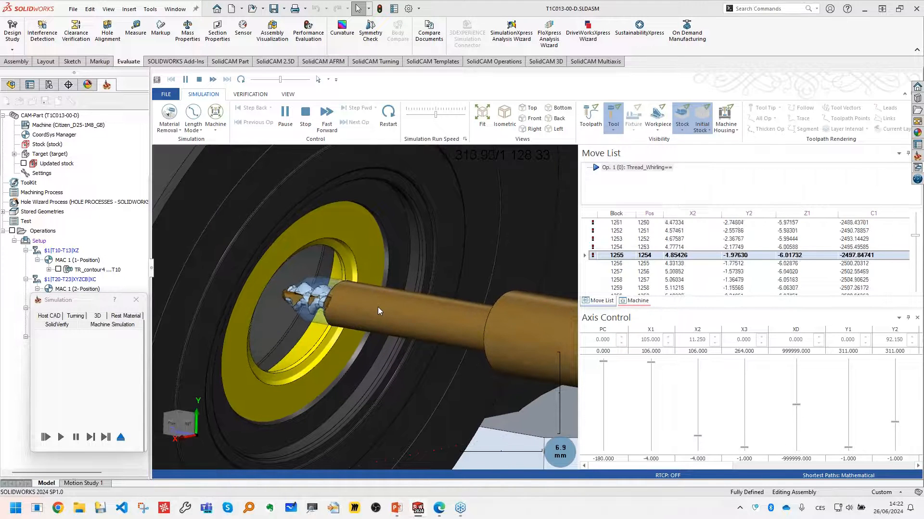
{"action": "scroll", "coordinate": [344, 270], "scroll_direction": "down", "scroll_amount": 3}
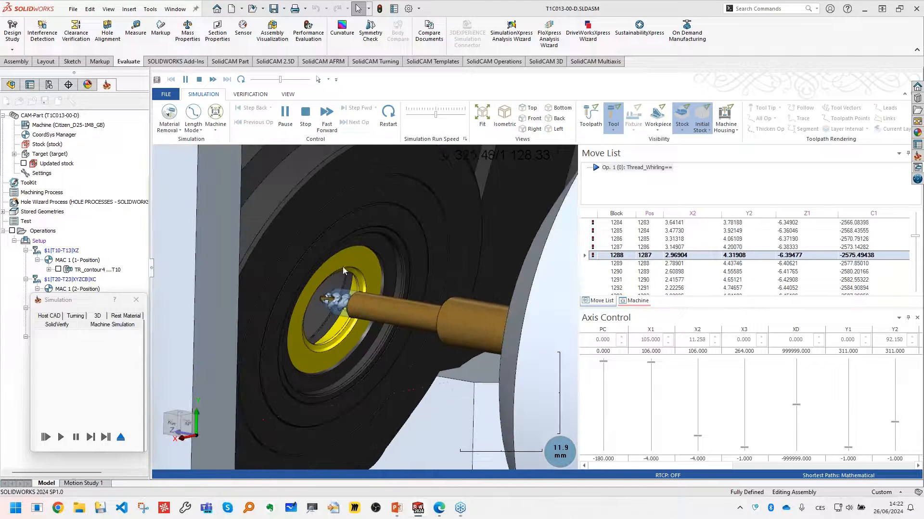
{"action": "left_click", "coordinate": [285, 114]}
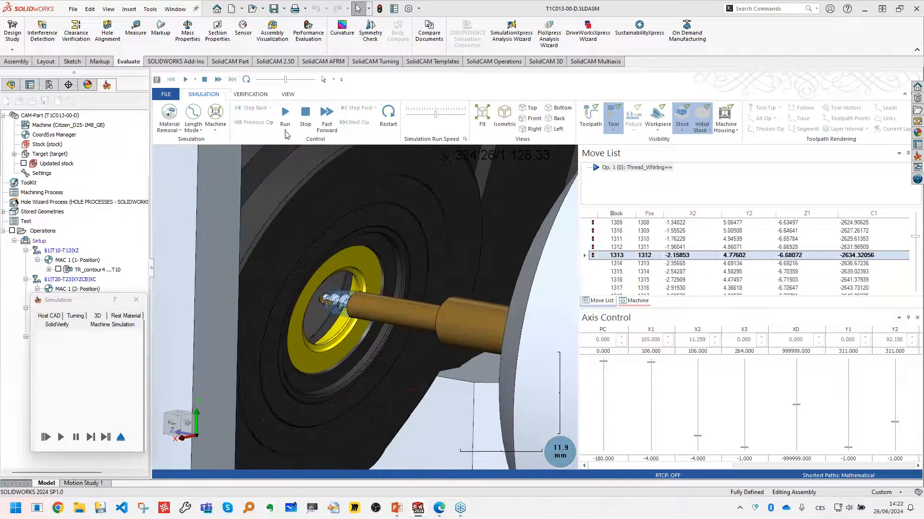
{"action": "left_click", "coordinate": [121, 438]}
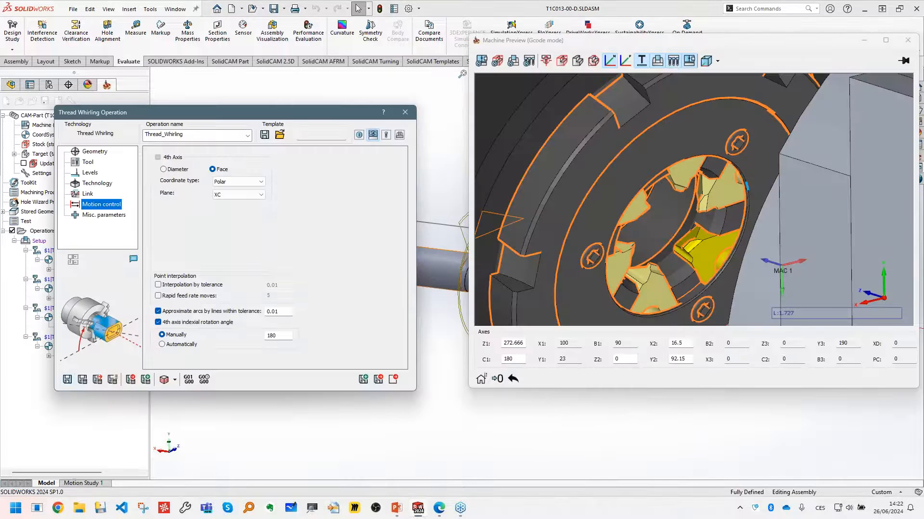
- Close the machine preview, disable the 4th axis indexial rotation angle, and save and calculate the operation
{"action": "left_click", "coordinate": [903, 43]}
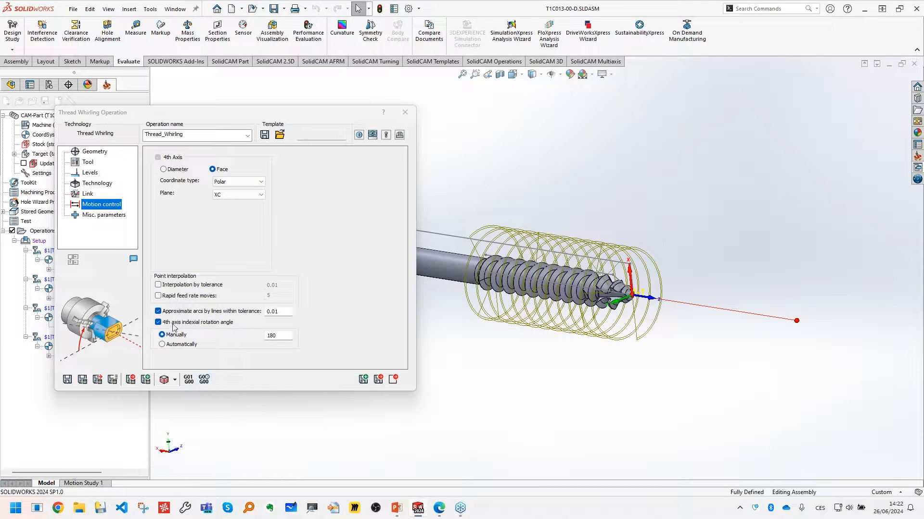
{"action": "left_click", "coordinate": [157, 322]}
{"action": "left_click", "coordinate": [82, 379]}
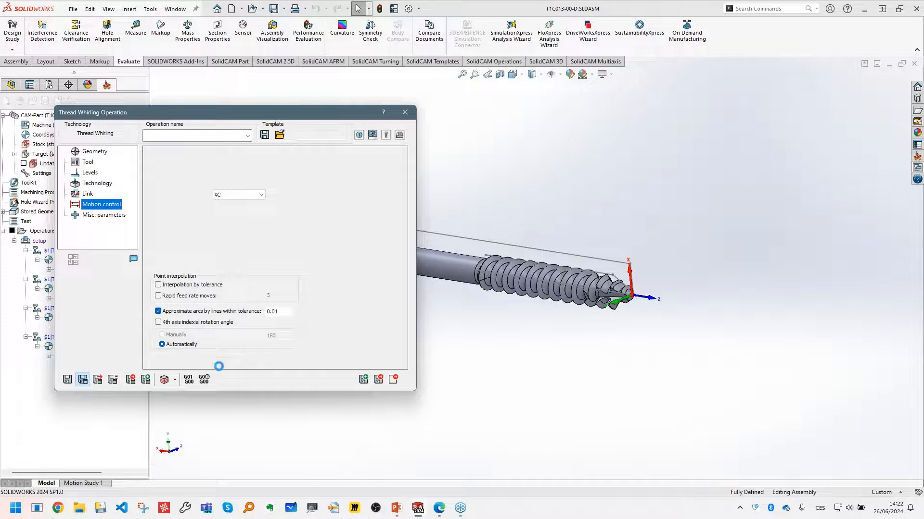
- Generate the operation's G-code and backplot Thread_Whirling.TAP in CIMCO Edit, inspecting the helical toolpath up close
{"action": "left_click", "coordinate": [189, 380]}
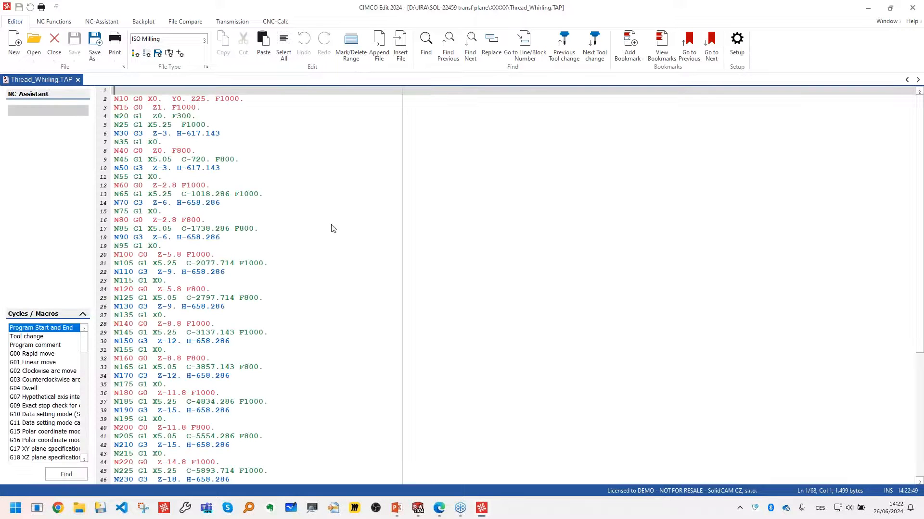
{"action": "left_click", "coordinate": [143, 21]}
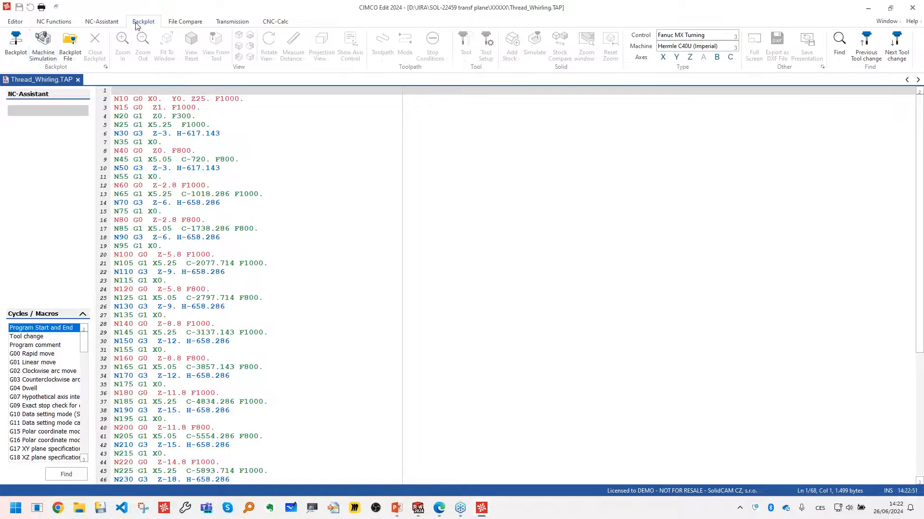
{"action": "left_click", "coordinate": [16, 44]}
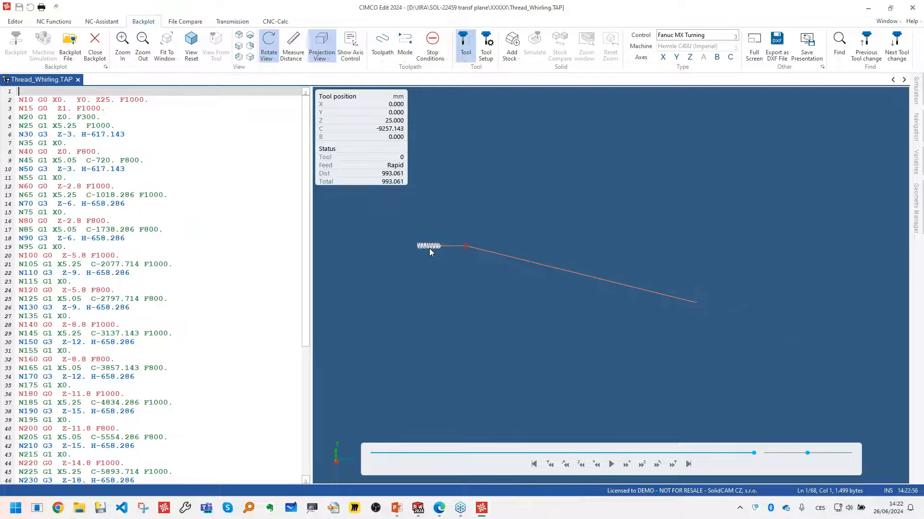
{"action": "scroll", "coordinate": [430, 248], "scroll_direction": "up", "scroll_amount": 7}
{"action": "left_click_drag", "start_coordinate": [427, 250], "coordinate": [406, 250]}
{"action": "scroll", "coordinate": [406, 250], "scroll_direction": "up", "scroll_amount": 2}
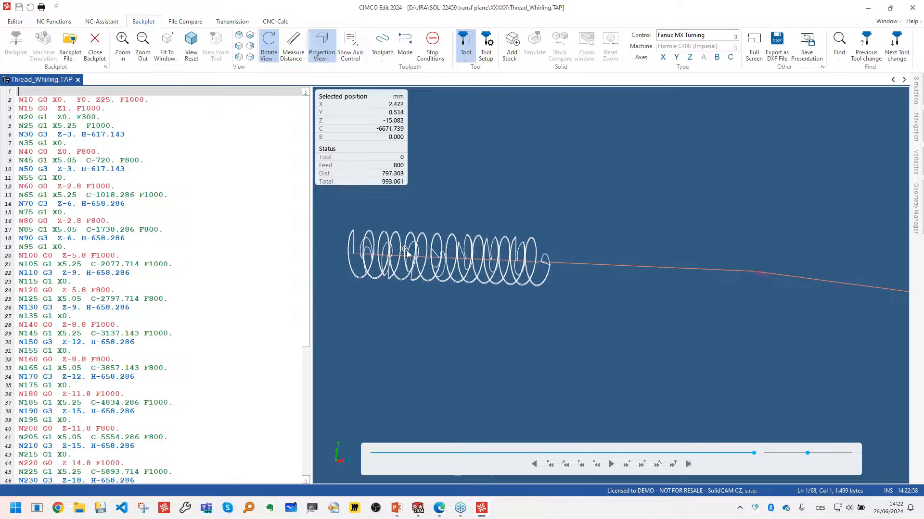
- Examine the G-code from the N10 positioning move to the N30 G3 block and its H rotation value
{"action": "left_click", "coordinate": [34, 100]}
{"action": "left_click_drag", "start_coordinate": [40, 101], "coordinate": [115, 104]}
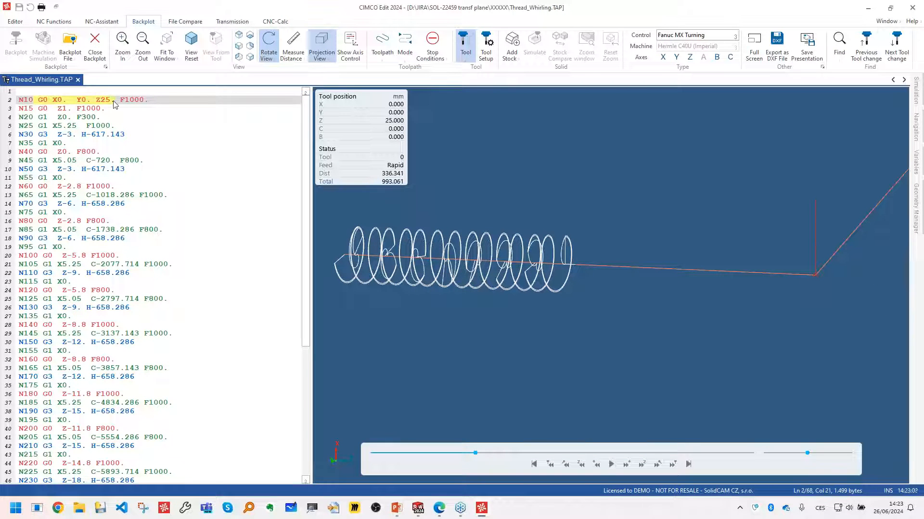
{"action": "left_click", "coordinate": [111, 103]}
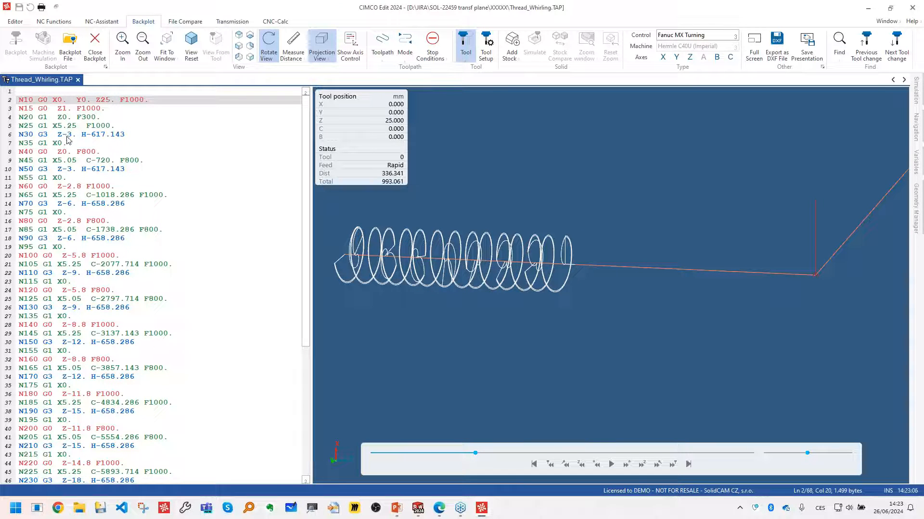
{"action": "left_click", "coordinate": [55, 125]}
{"action": "left_click_drag", "start_coordinate": [38, 137], "coordinate": [50, 135]}
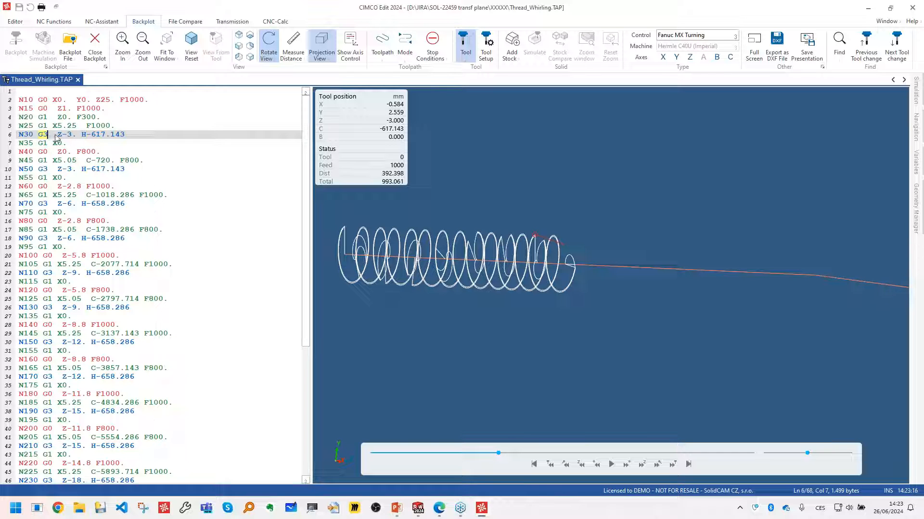
{"action": "left_click_drag", "start_coordinate": [82, 136], "coordinate": [126, 137]}
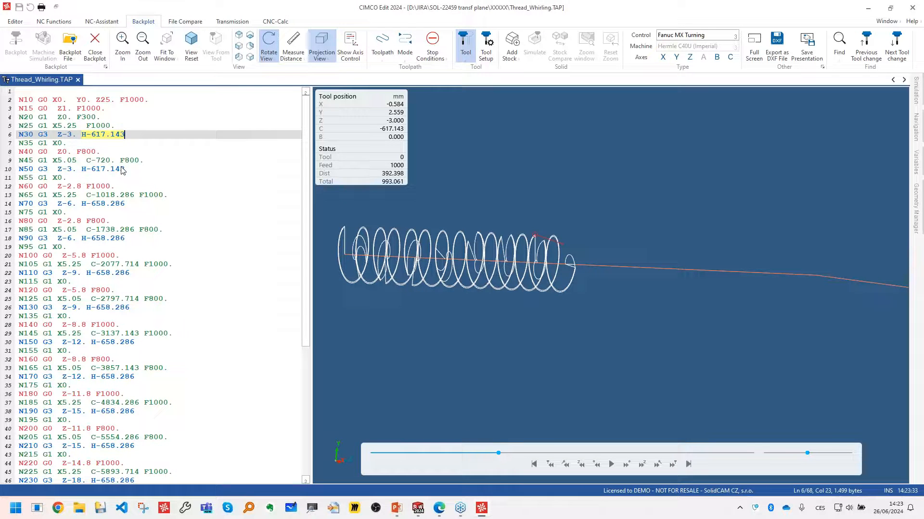
- View the backplotted helix at an angle and play the toolpath simulation into block N50, then stop it
{"action": "mouse_move", "coordinate": [394, 263]}
{"action": "left_mouse_down"}
{"action": "mouse_move", "coordinate": [344, 279]}
{"action": "mouse_move", "coordinate": [387, 268]}
{"action": "left_mouse_up"}
{"action": "left_click", "coordinate": [386, 269]}
{"action": "scroll", "coordinate": [386, 269], "scroll_direction": "up", "scroll_amount": 4}
{"action": "left_click", "coordinate": [433, 253]}
{"action": "left_click_drag", "start_coordinate": [442, 251], "coordinate": [465, 288]}
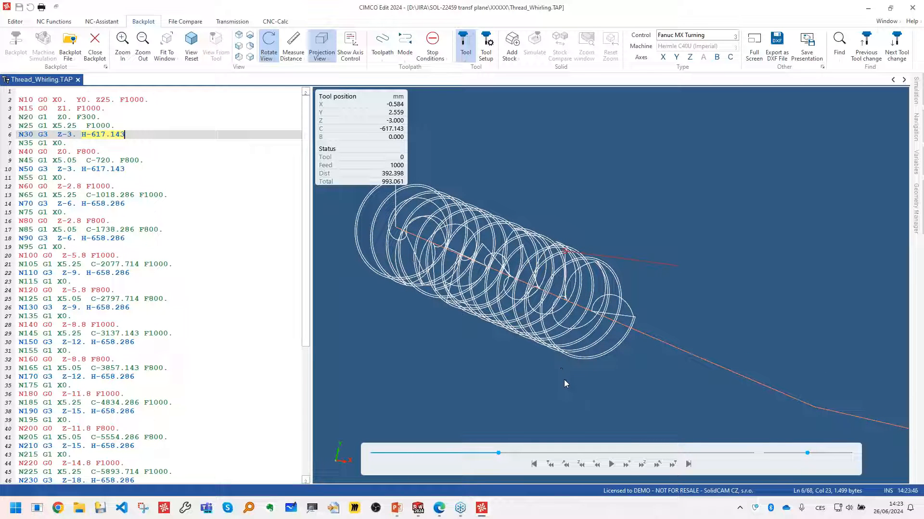
{"action": "left_click", "coordinate": [611, 464]}
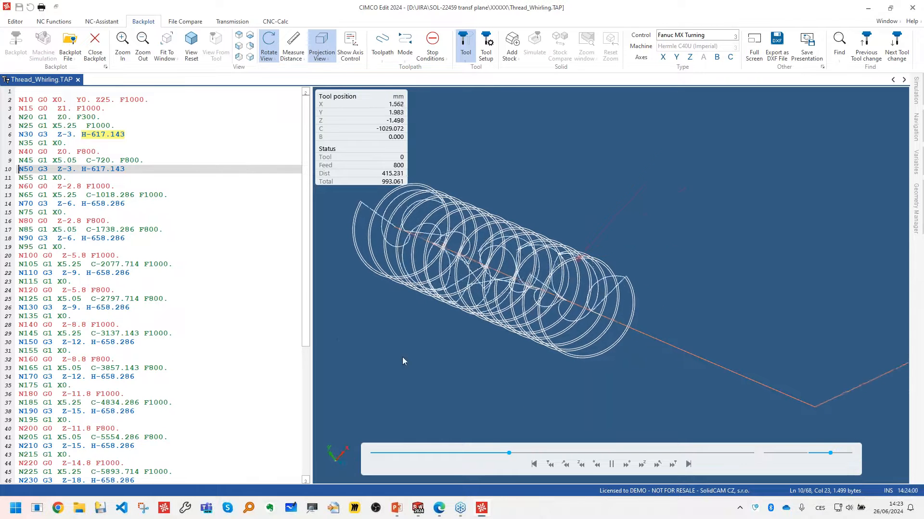
{"action": "left_click", "coordinate": [610, 465]}
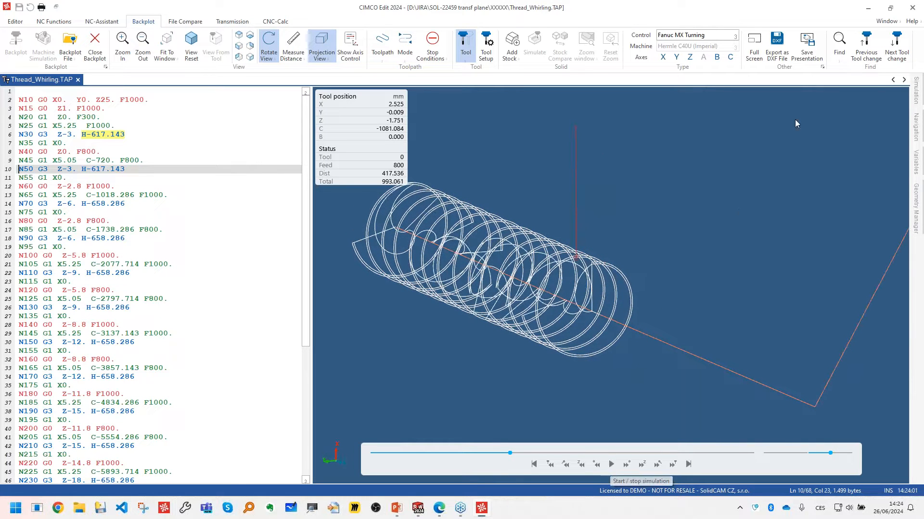
- Return to SolidCAM, close the Thread Whirling operation, and open and inspect the custom profile CAM-Part
{"action": "left_click", "coordinate": [868, 9]}
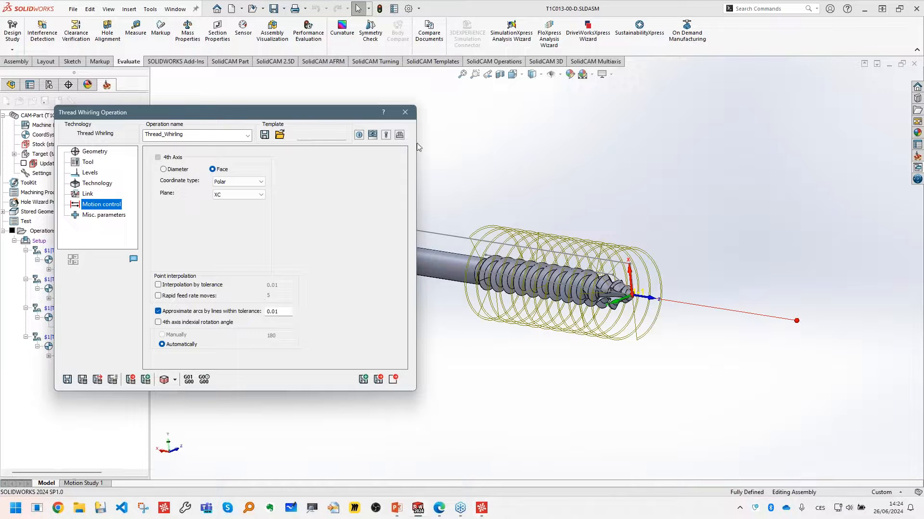
{"action": "left_click", "coordinate": [403, 111]}
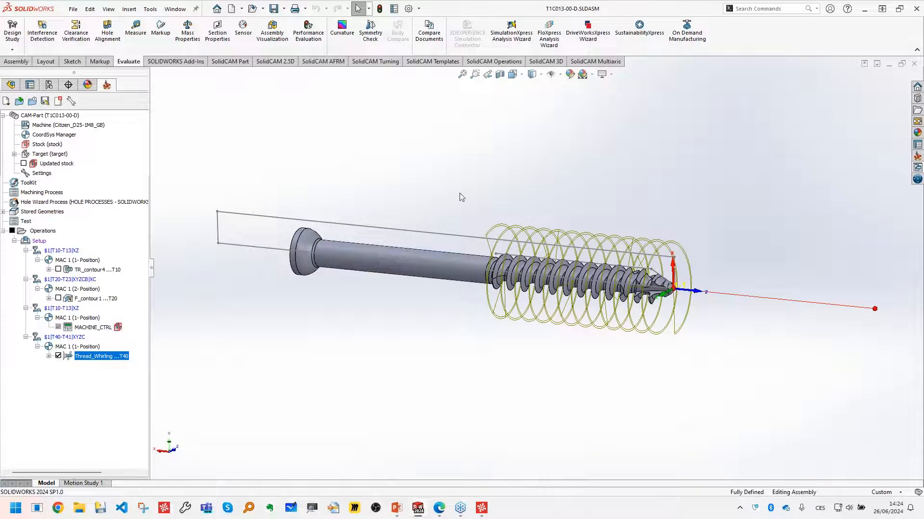
{"action": "left_click", "coordinate": [19, 102]}
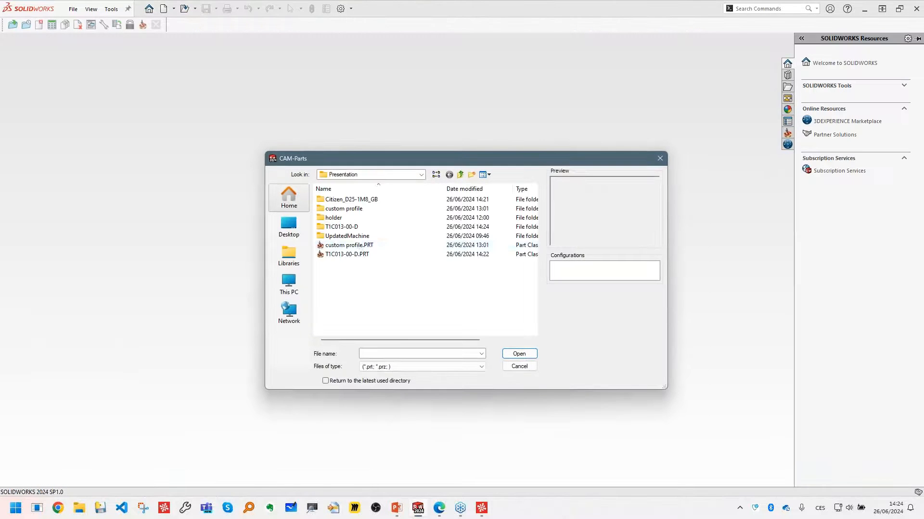
{"action": "left_click", "coordinate": [361, 245]}
{"action": "double_click", "coordinate": [361, 245]}
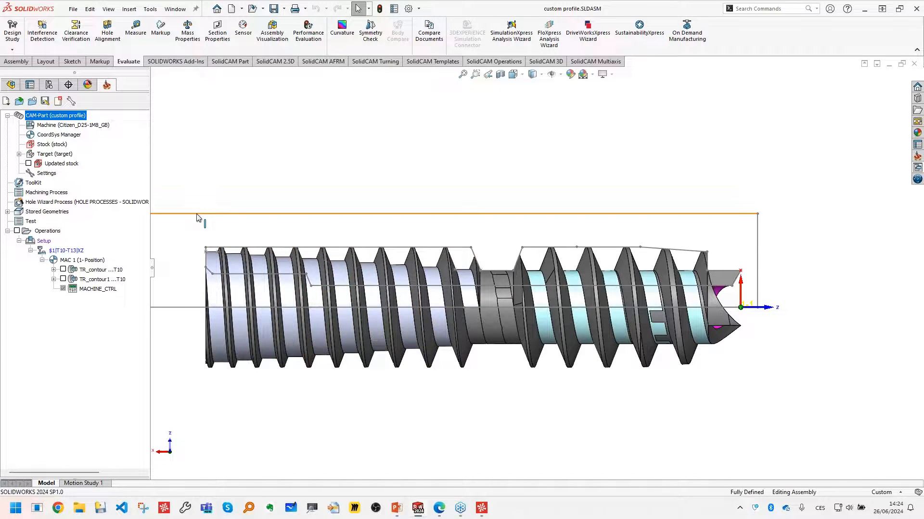
{"action": "scroll", "coordinate": [196, 230], "scroll_direction": "up", "scroll_amount": 1}
{"action": "scroll", "coordinate": [217, 245], "scroll_direction": "down", "scroll_amount": 1}
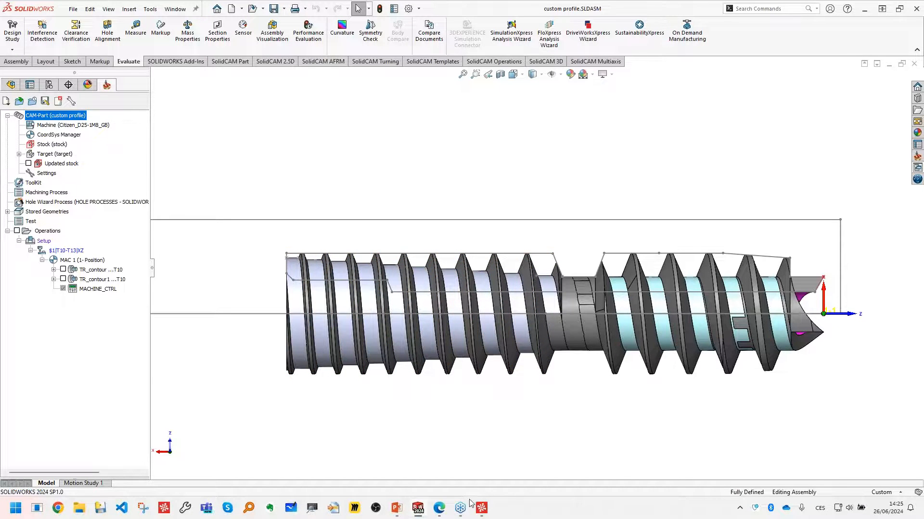
- Switch to the browser, open thread whirling unit 7.171.885 in the STAR Micronics results, and enlarge its 3D view
{"action": "left_click", "coordinate": [437, 512]}
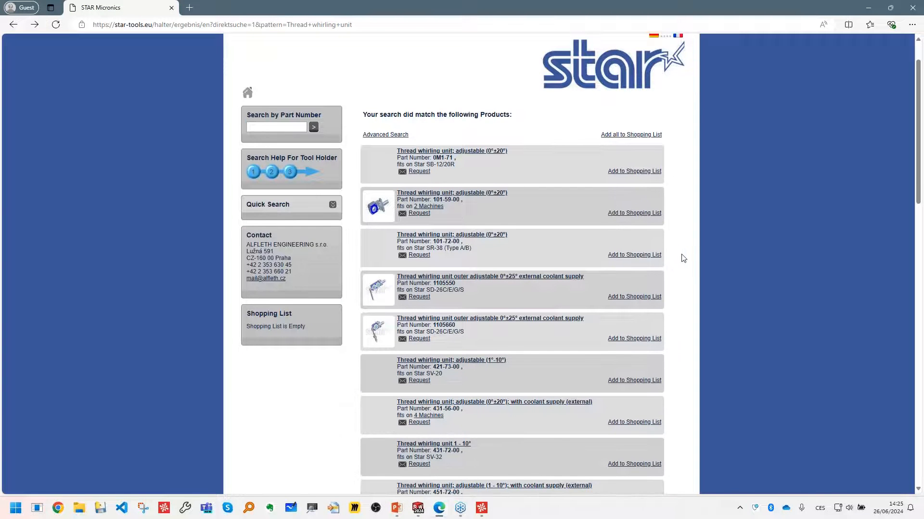
{"action": "scroll", "coordinate": [678, 254], "scroll_direction": "down", "scroll_amount": 10}
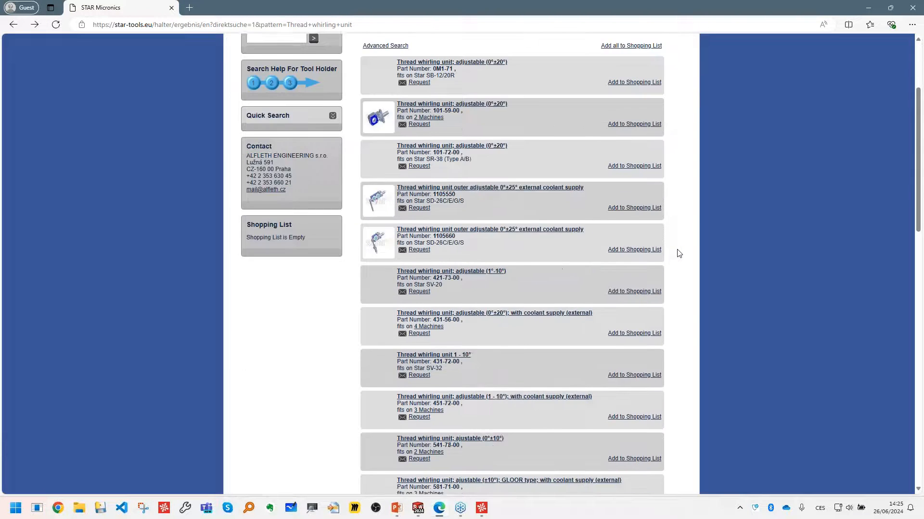
{"action": "scroll", "coordinate": [678, 254], "scroll_direction": "down", "scroll_amount": 8}
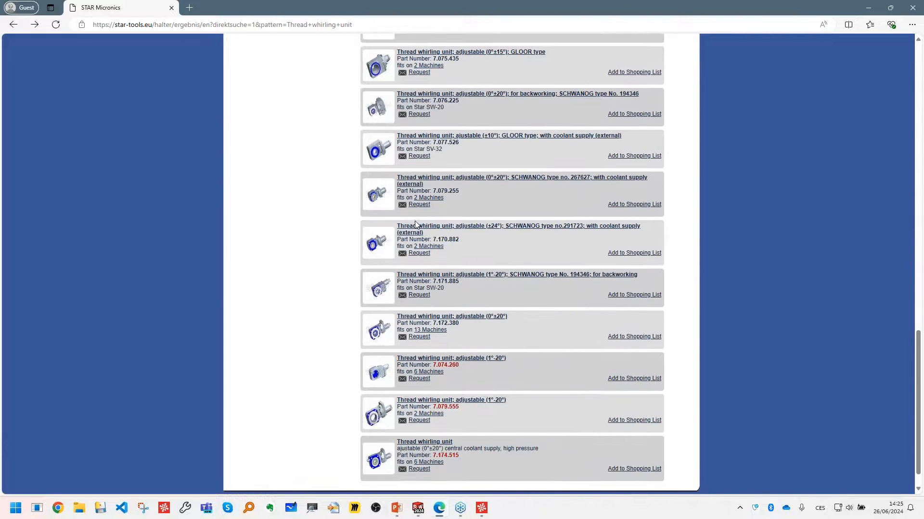
{"action": "scroll", "coordinate": [416, 224], "scroll_direction": "up", "scroll_amount": 1}
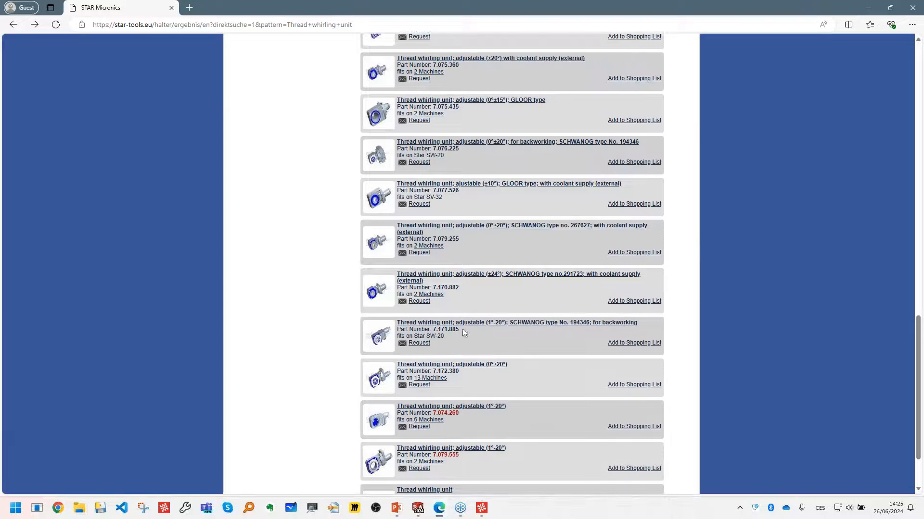
{"action": "left_click", "coordinate": [468, 327]}
{"action": "scroll", "coordinate": [436, 377], "scroll_direction": "down", "scroll_amount": 6}
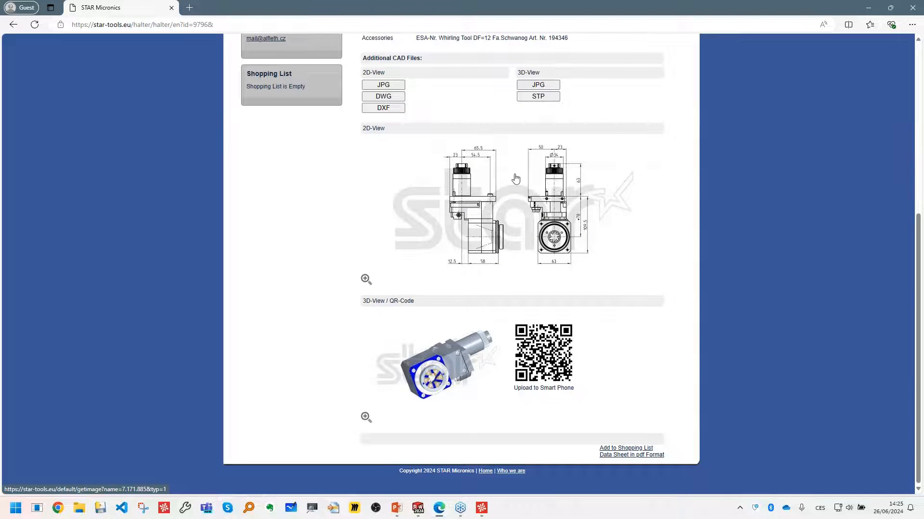
{"action": "left_click", "coordinate": [447, 388]}
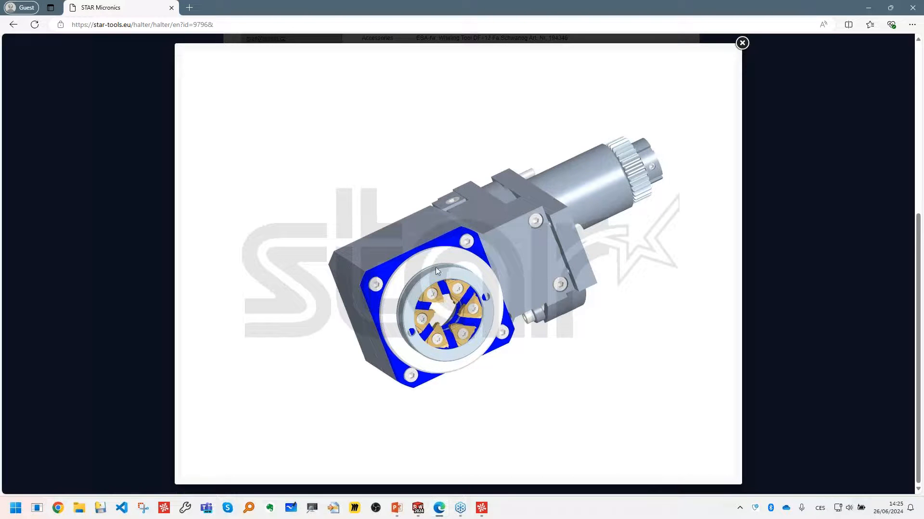
- Close the enlarged 3D view, return to SolidWorks, and open the holder assembly 7172380_1_ASM.SLDASM from the holder folder
{"action": "left_click", "coordinate": [742, 43]}
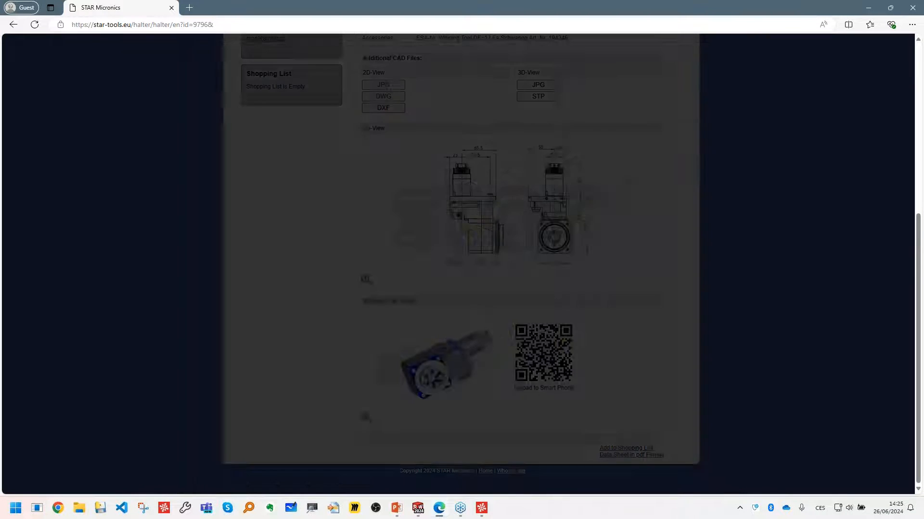
{"action": "left_click", "coordinate": [868, 7]}
{"action": "left_click", "coordinate": [74, 10]}
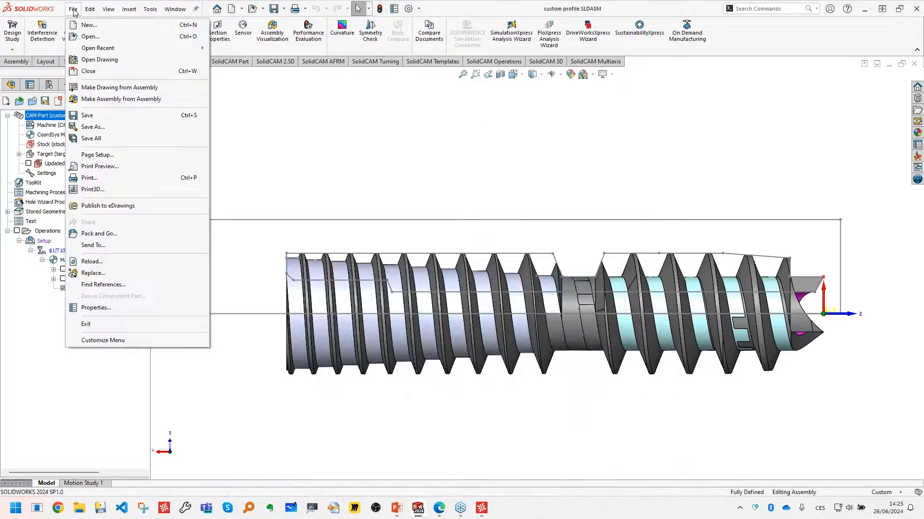
{"action": "left_click", "coordinate": [89, 37]}
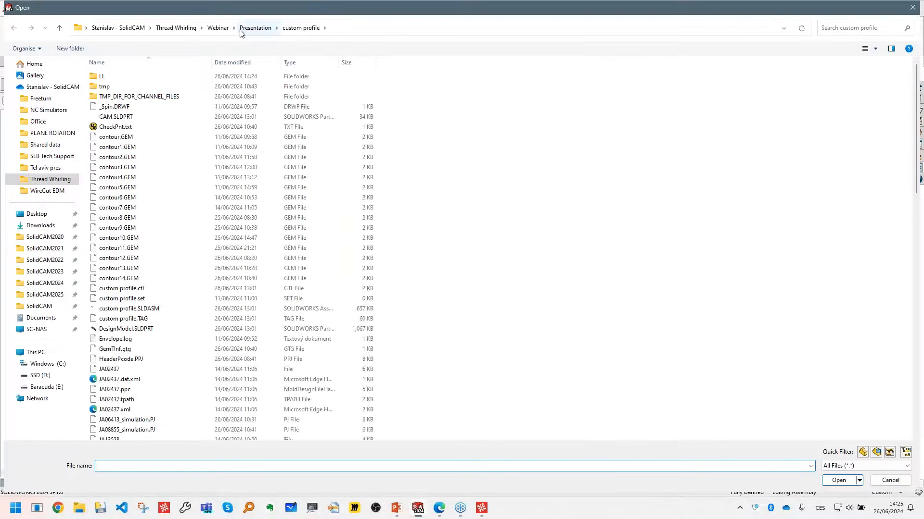
{"action": "left_click", "coordinate": [243, 28]}
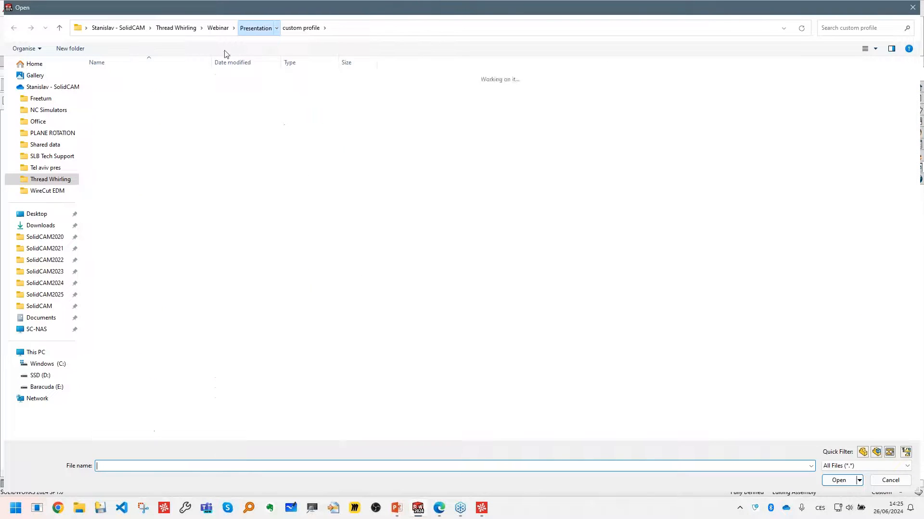
{"action": "double_click", "coordinate": [107, 97]}
{"action": "double_click", "coordinate": [124, 76]}
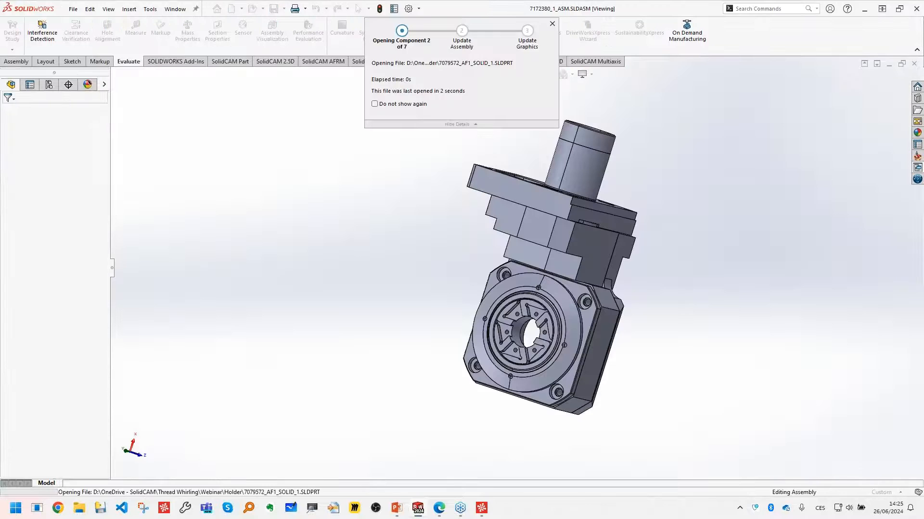
- Examine the whirling unit assembly from several angles, focusing on the insert seats around the central bore
{"action": "middle_click_drag", "start_coordinate": [639, 293], "coordinate": [623, 318]}
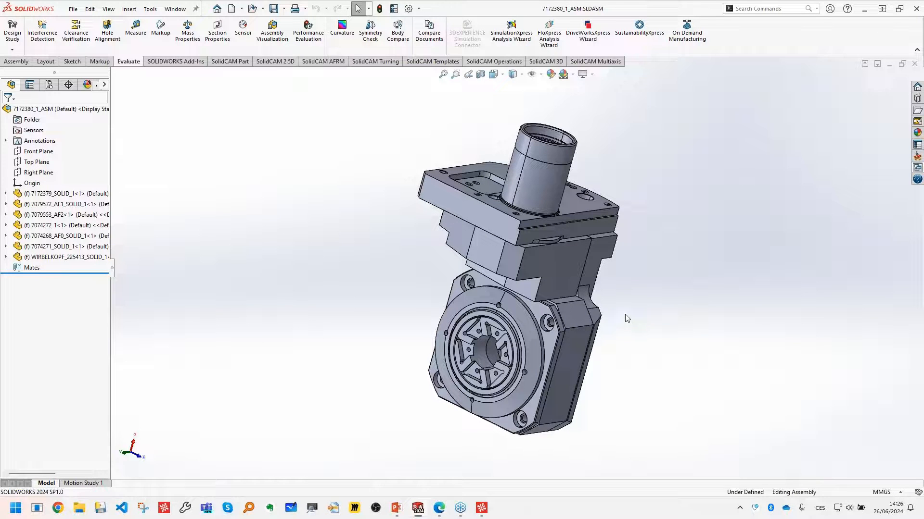
{"action": "scroll", "coordinate": [628, 307], "scroll_direction": "down", "scroll_amount": 2}
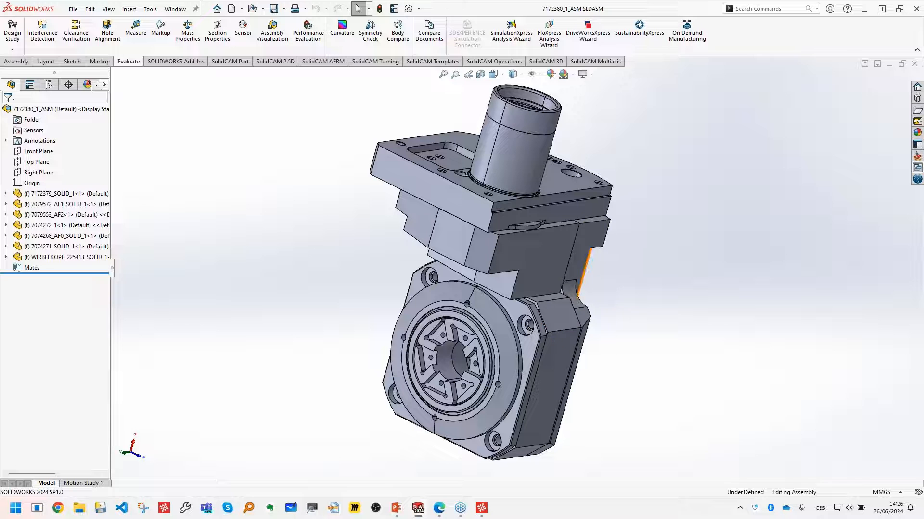
{"action": "middle_click_drag", "start_coordinate": [610, 261], "coordinate": [570, 271]}
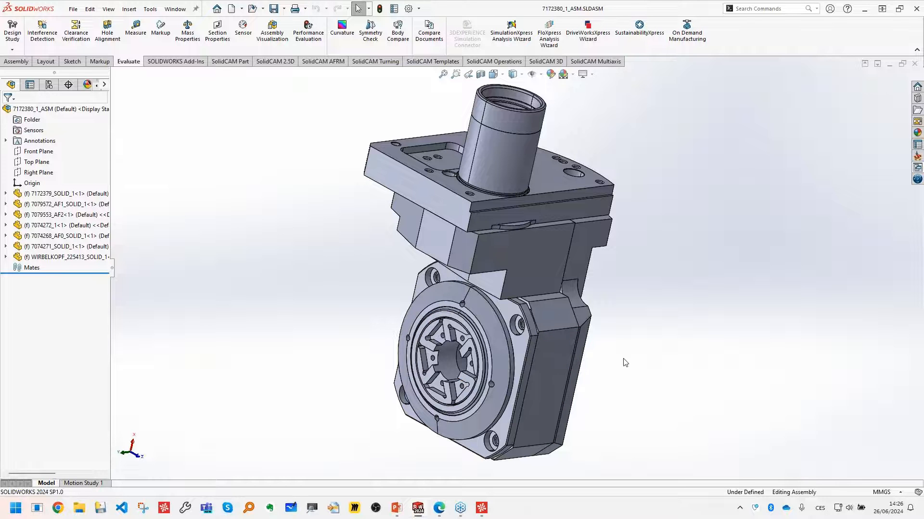
{"action": "mouse_move", "coordinate": [621, 363]}
{"action": "middle_mouse_down"}
{"action": "mouse_move", "coordinate": [633, 336]}
{"action": "mouse_move", "coordinate": [681, 336]}
{"action": "mouse_move", "coordinate": [621, 355]}
{"action": "middle_mouse_up"}
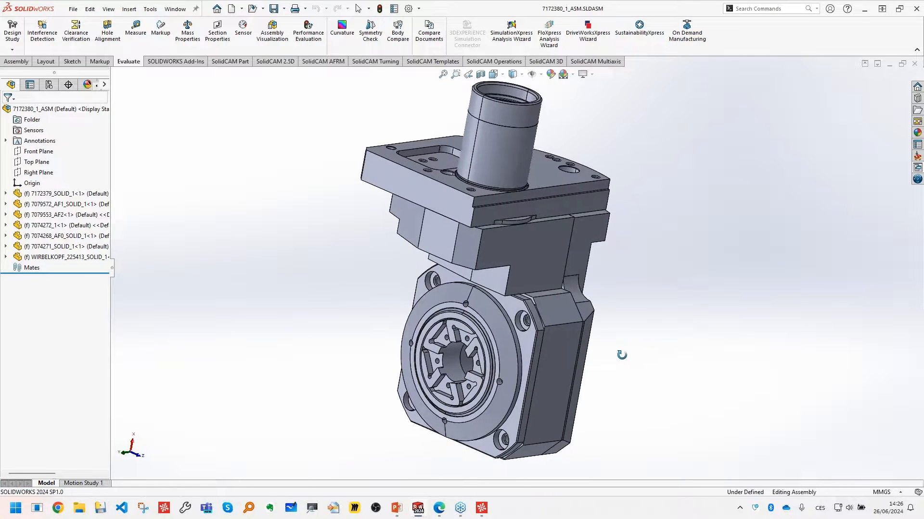
{"action": "scroll", "coordinate": [642, 357], "scroll_direction": "down", "scroll_amount": 1}
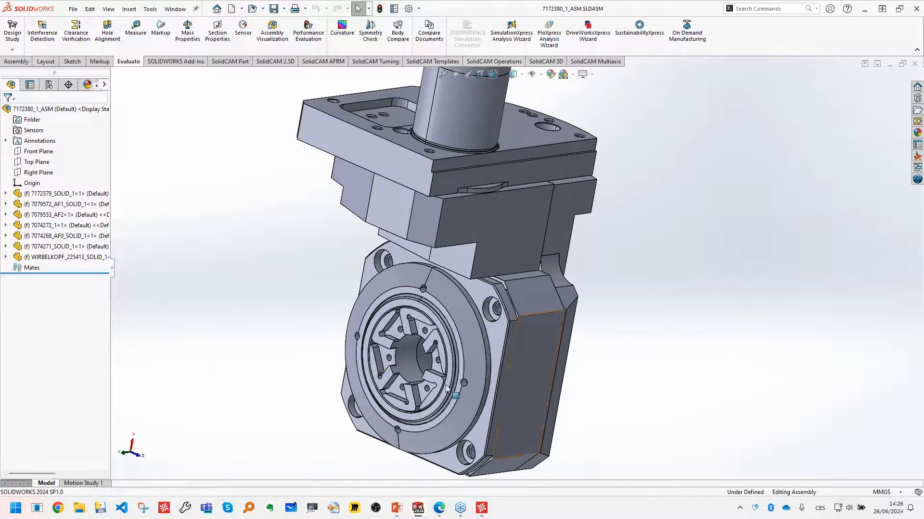
{"action": "scroll", "coordinate": [510, 387], "scroll_direction": "up", "scroll_amount": 2}
{"action": "scroll", "coordinate": [433, 371], "scroll_direction": "down", "scroll_amount": 1}
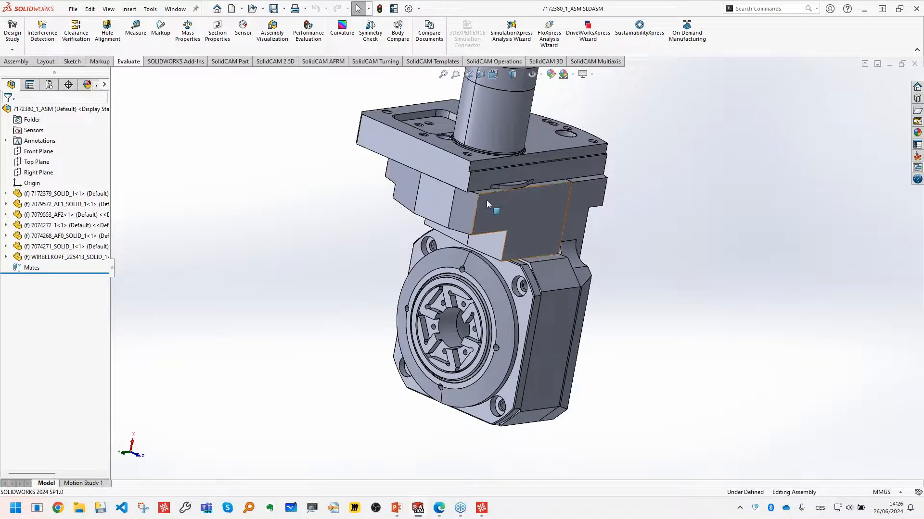
{"action": "scroll", "coordinate": [449, 371], "scroll_direction": "down", "scroll_amount": 5}
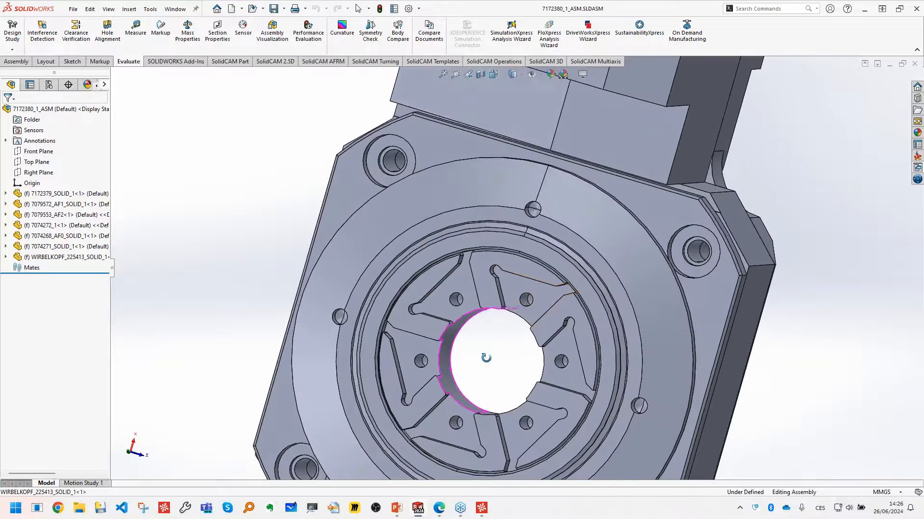
{"action": "scroll", "coordinate": [493, 380], "scroll_direction": "up", "scroll_amount": 2}
- Insert the Whirling Thread Insert.SLDPRT part into the assembly and place it beside the whirling head
{"action": "left_click", "coordinate": [152, 10]}
{"action": "left_click", "coordinate": [89, 9]}
{"action": "left_click", "coordinate": [317, 138]}
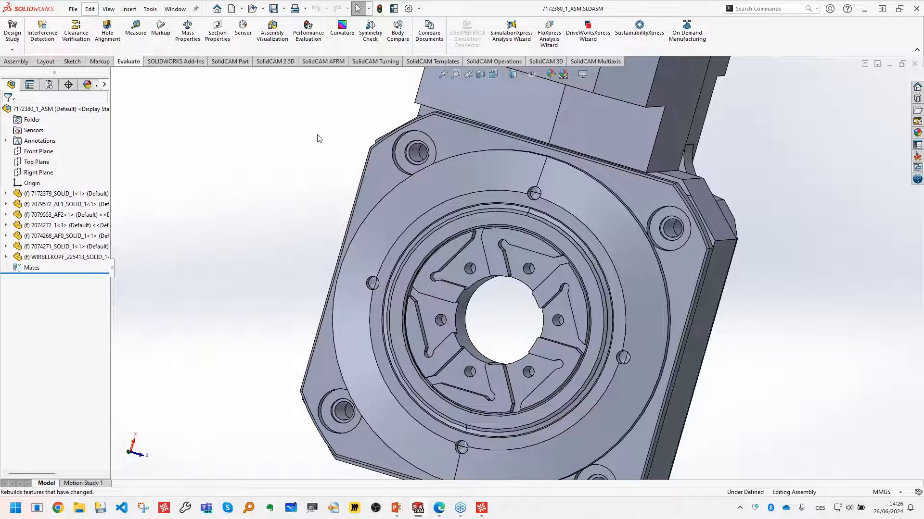
{"action": "left_click", "coordinate": [16, 61]}
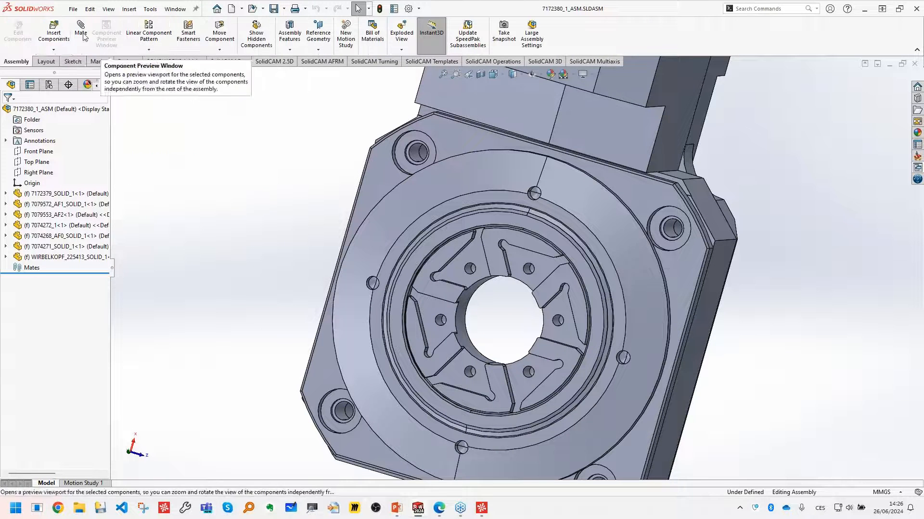
{"action": "left_click", "coordinate": [54, 29]}
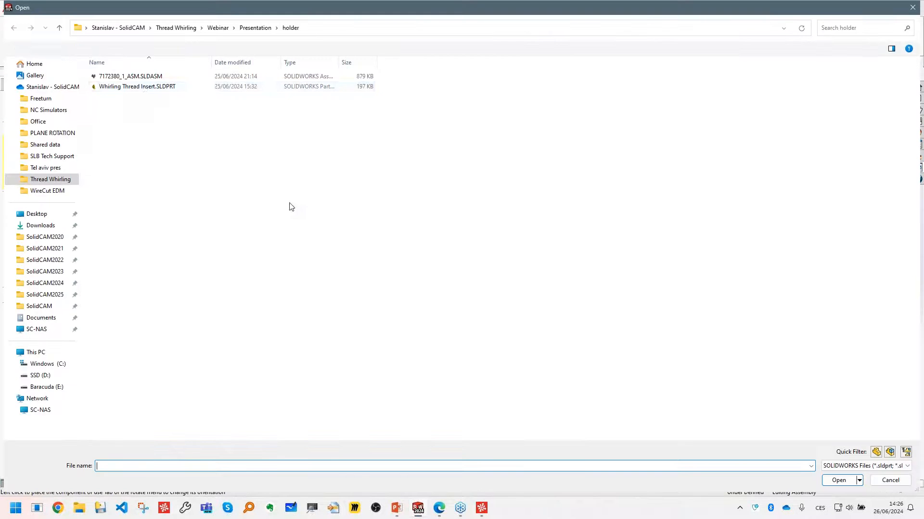
{"action": "double_click", "coordinate": [143, 88]}
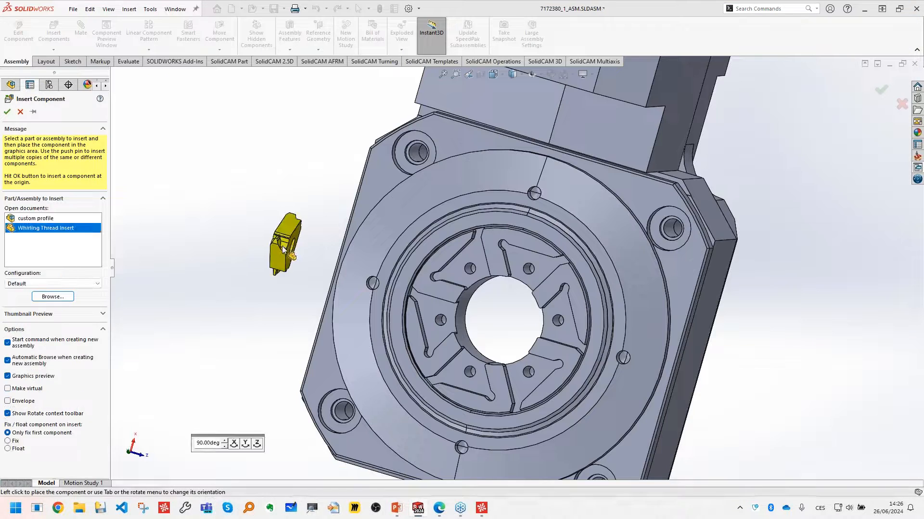
{"action": "left_click", "coordinate": [283, 244]}
- Mate the insert's hole concentric with a screw hole in the whirling head and flip the mate alignment
{"action": "scroll", "coordinate": [283, 245], "scroll_direction": "down", "scroll_amount": 6}
{"action": "middle_click_drag", "start_coordinate": [335, 320], "coordinate": [364, 311]}
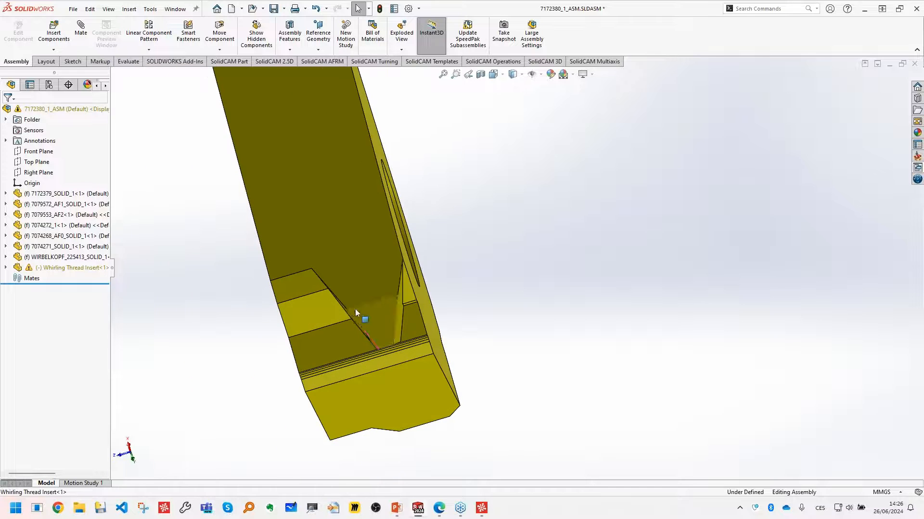
{"action": "middle_click_drag", "start_coordinate": [458, 244], "coordinate": [344, 277]}
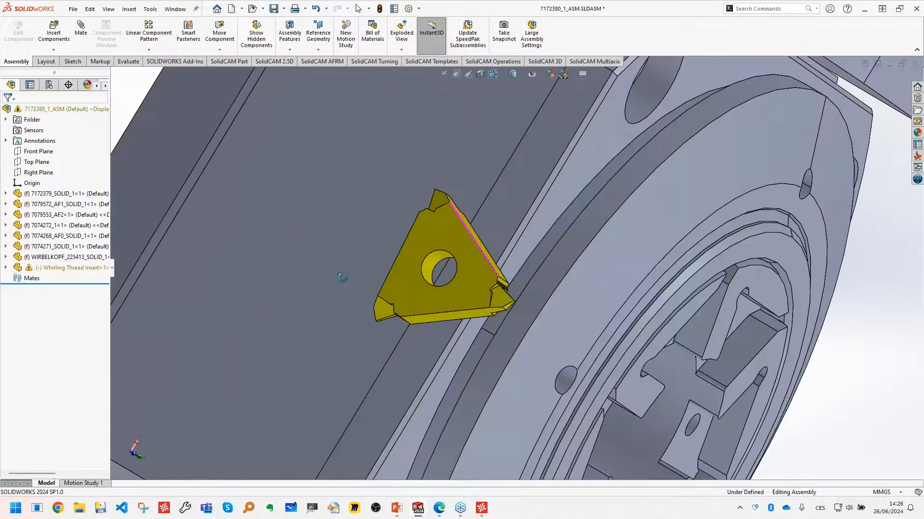
{"action": "scroll", "coordinate": [529, 283], "scroll_direction": "up", "scroll_amount": 5}
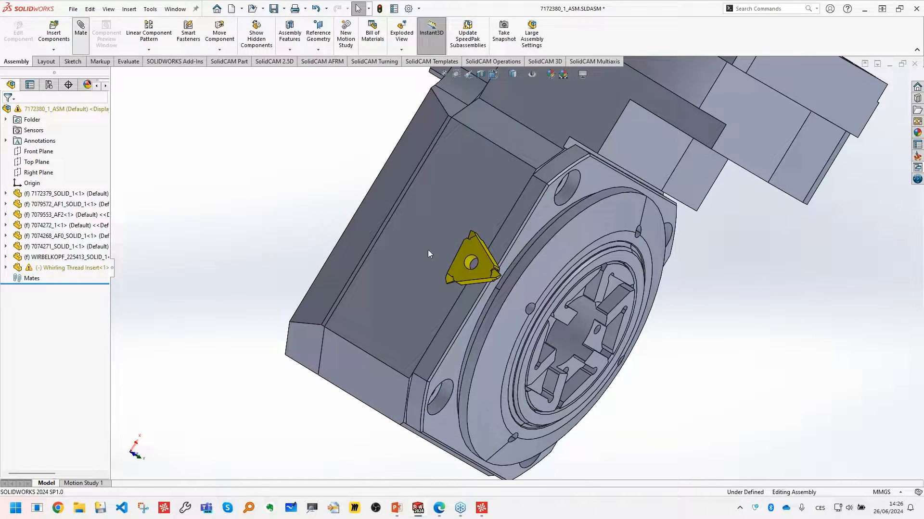
{"action": "scroll", "coordinate": [482, 270], "scroll_direction": "down", "scroll_amount": 3}
{"action": "left_click", "coordinate": [458, 258]}
{"action": "scroll", "coordinate": [716, 395], "scroll_direction": "down", "scroll_amount": 2}
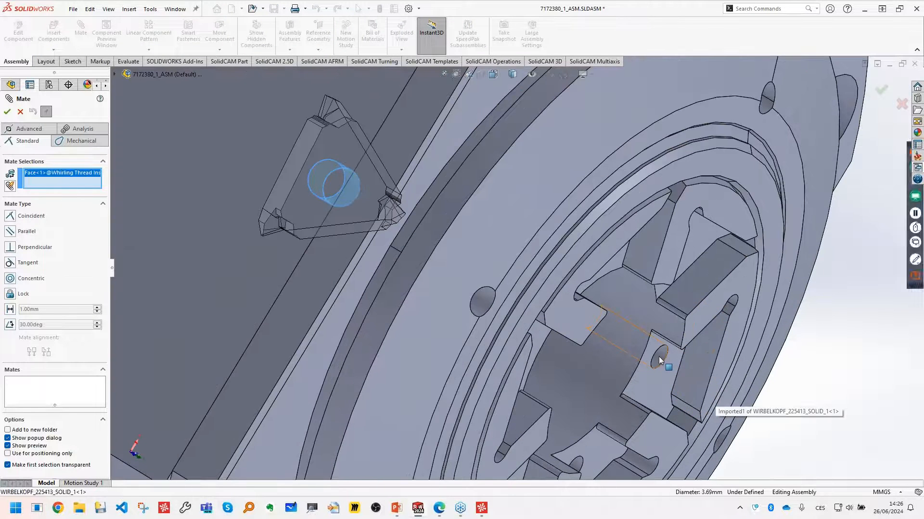
{"action": "left_click", "coordinate": [660, 362]}
{"action": "scroll", "coordinate": [597, 381], "scroll_direction": "up", "scroll_amount": 4}
{"action": "middle_click_drag", "start_coordinate": [596, 381], "coordinate": [543, 314]}
{"action": "scroll", "coordinate": [543, 314], "scroll_direction": "down", "scroll_amount": 3}
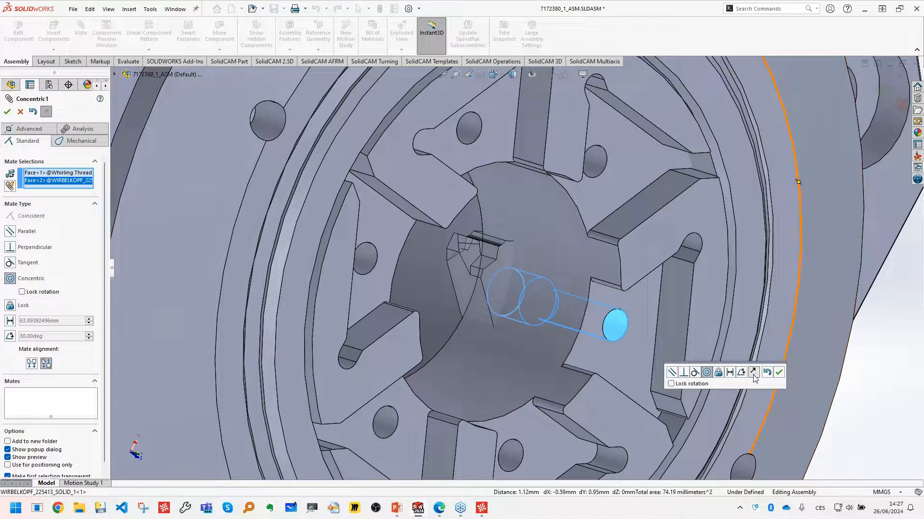
{"action": "left_click", "coordinate": [754, 373]}
{"action": "left_click", "coordinate": [779, 372]}
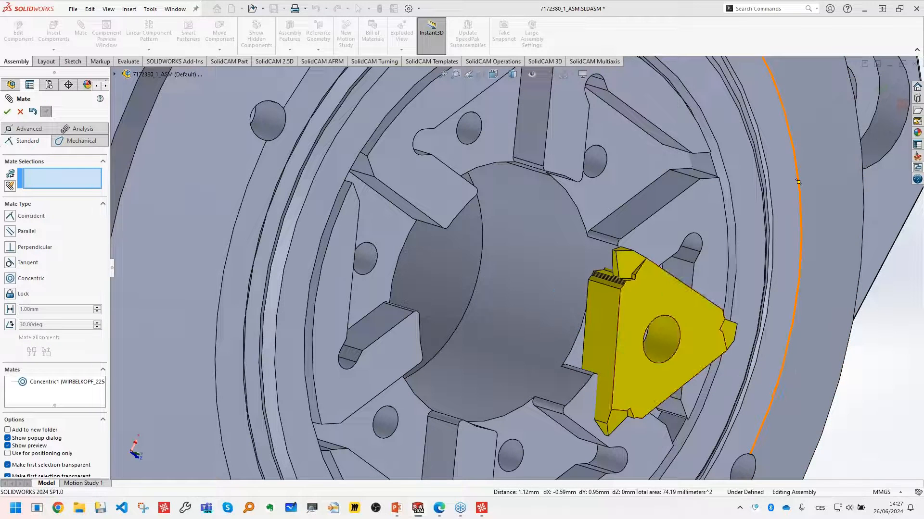
- Mate the insert's flat triangular face coincident with the whirling head's flat face around its seat
{"action": "left_click", "coordinate": [656, 300]}
{"action": "left_click", "coordinate": [662, 245]}
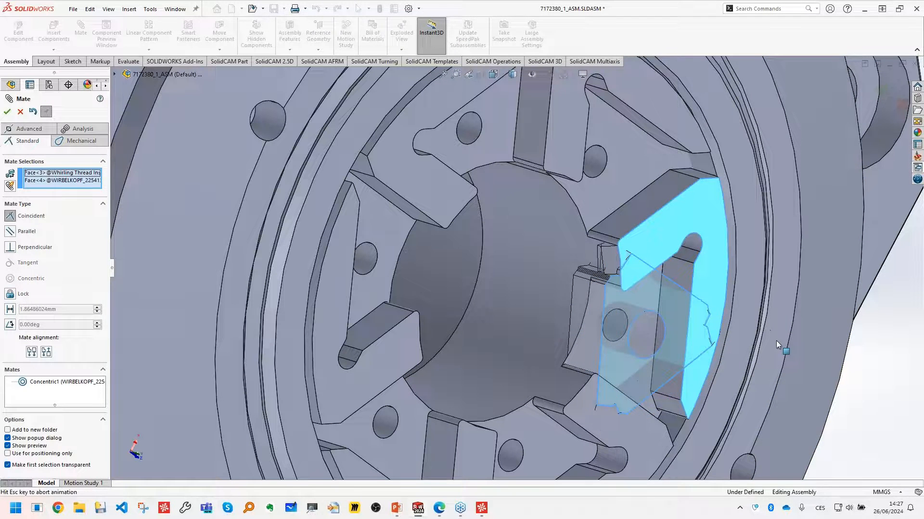
{"action": "left_click", "coordinate": [887, 358]}
- Mate the insert's side face parallel to the adjacent wall of its seat and finish mating
{"action": "middle_click_drag", "start_coordinate": [689, 299], "coordinate": [640, 289]}
{"action": "left_click", "coordinate": [668, 281]}
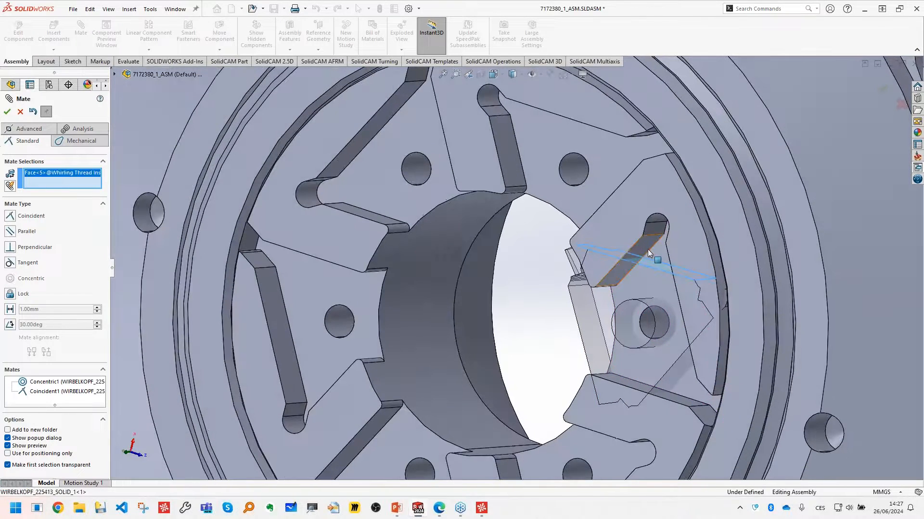
{"action": "left_click", "coordinate": [638, 291]}
{"action": "left_click", "coordinate": [649, 304]}
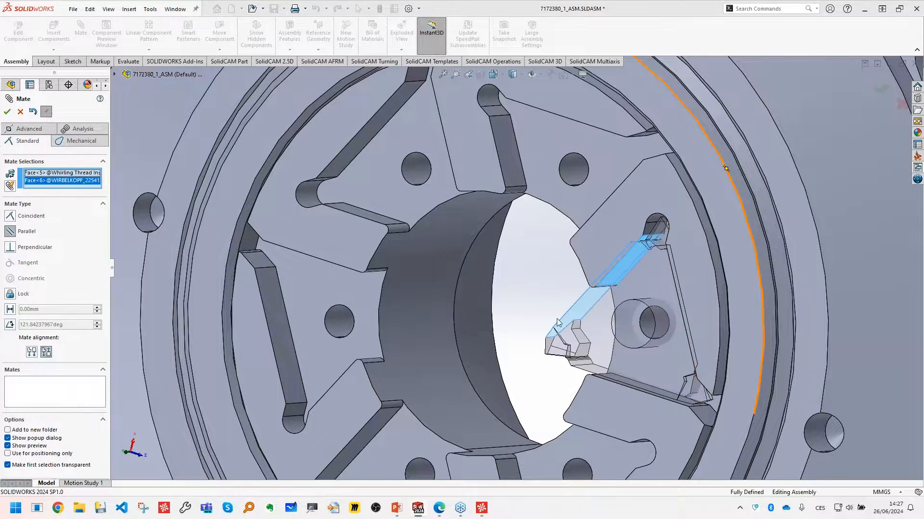
{"action": "middle_click_drag", "start_coordinate": [553, 318], "coordinate": [531, 320]}
{"action": "scroll", "coordinate": [531, 320], "scroll_direction": "up", "scroll_amount": 5}
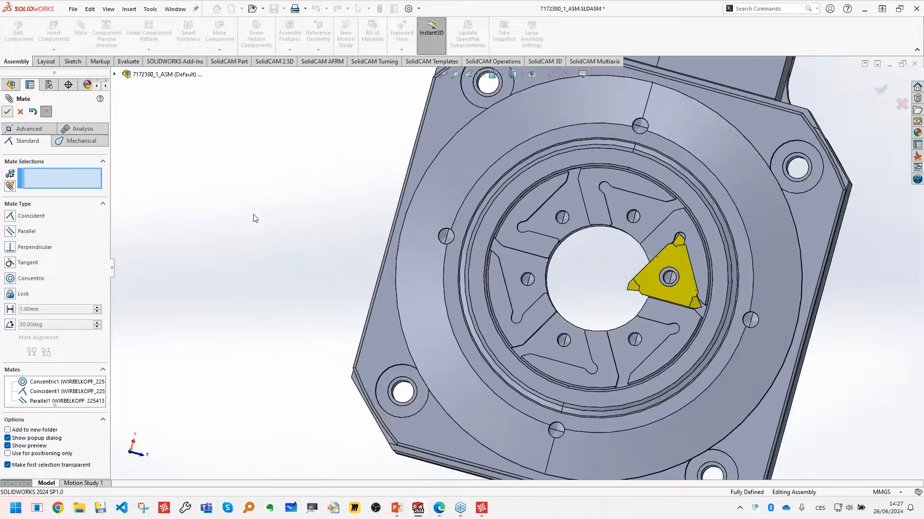
{"action": "key", "text": "Escape"}
- Create a reference axis through the cylindrical face of the whirling head's central bore
{"action": "scroll", "coordinate": [476, 293], "scroll_direction": "down", "scroll_amount": 5}
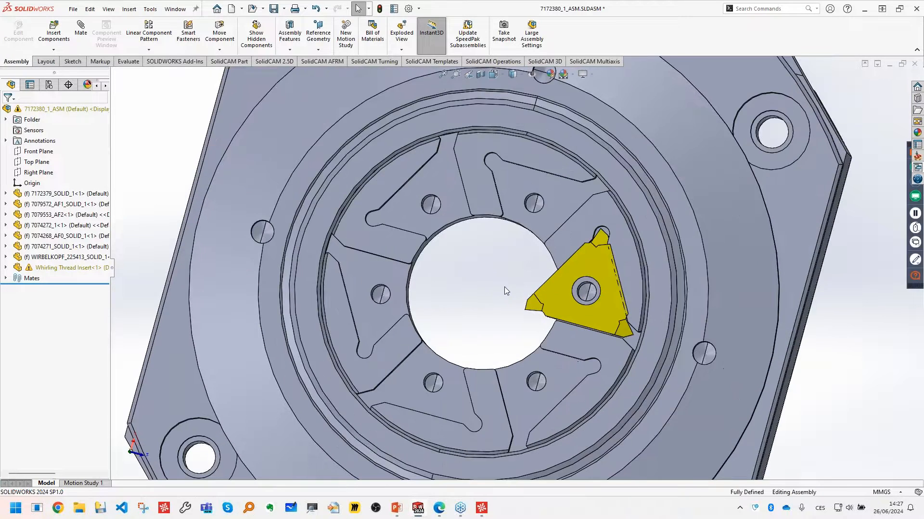
{"action": "middle_click_drag", "start_coordinate": [504, 286], "coordinate": [474, 315]}
{"action": "scroll", "coordinate": [506, 286], "scroll_direction": "up", "scroll_amount": 2}
{"action": "left_click", "coordinate": [318, 49]}
{"action": "left_click", "coordinate": [324, 72]}
{"action": "left_click", "coordinate": [474, 316]}
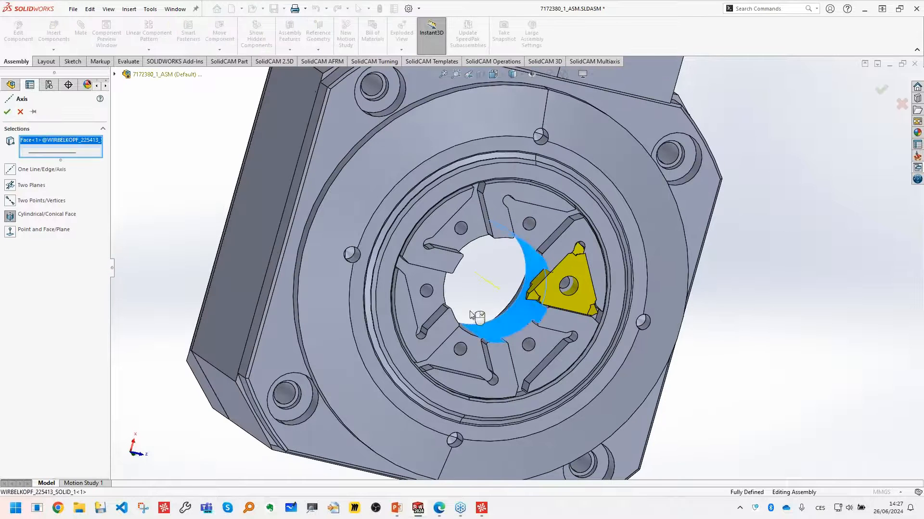
{"action": "left_click", "coordinate": [7, 113]}
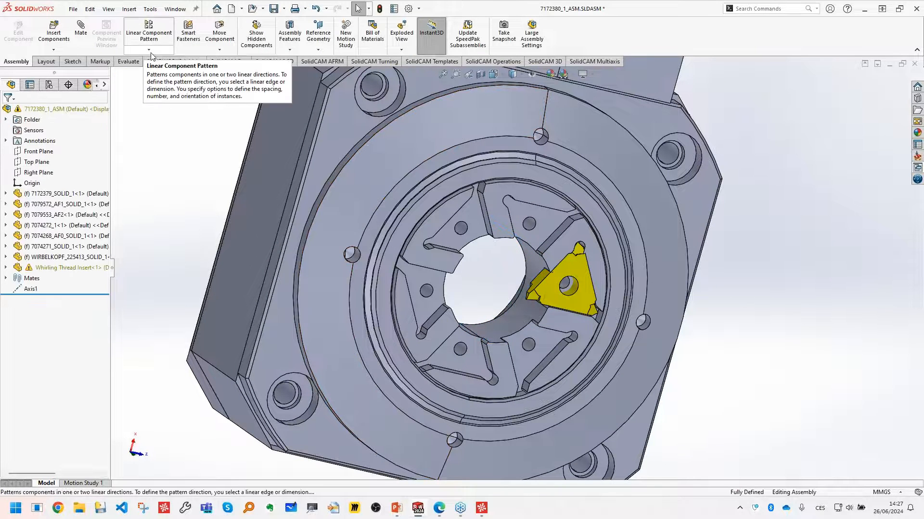
- Create a circular component pattern of the whirling insert around Axis1 with 6 equally spaced instances over 360 degrees
{"action": "left_click", "coordinate": [150, 52]}
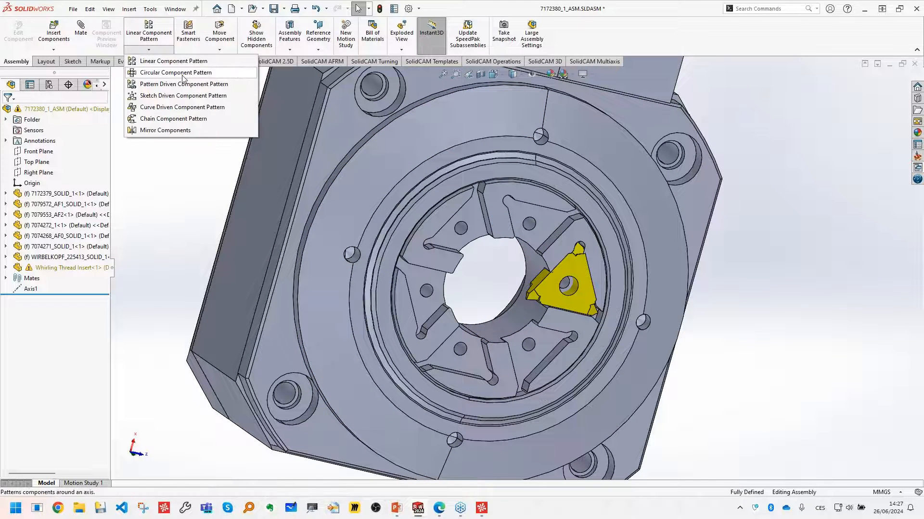
{"action": "left_click", "coordinate": [183, 77]}
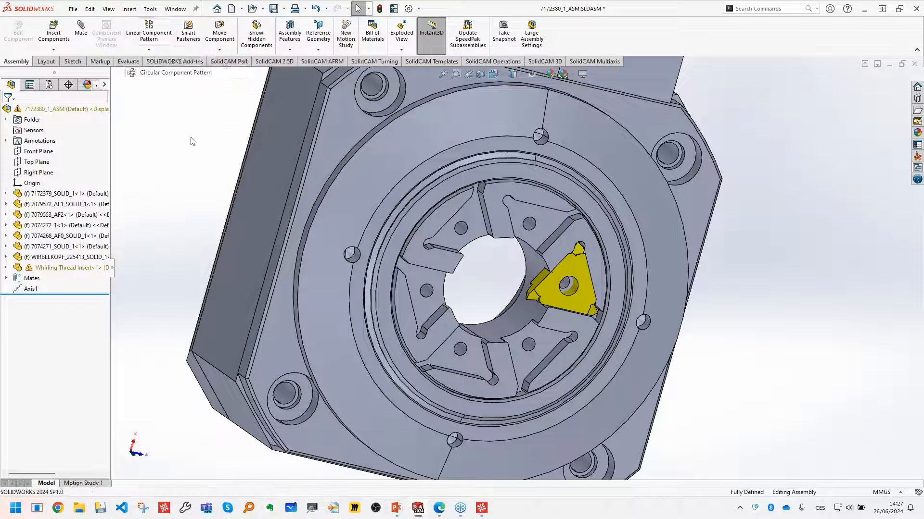
{"action": "left_click", "coordinate": [547, 296]}
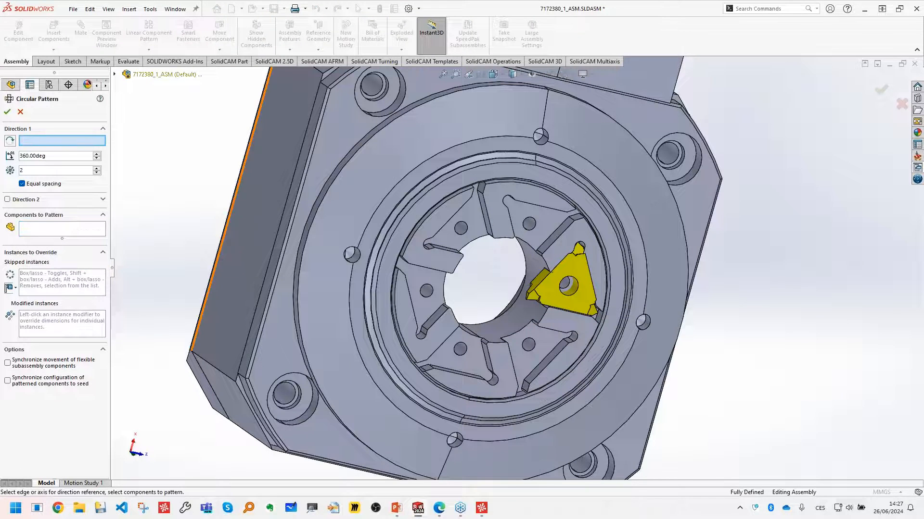
{"action": "left_click", "coordinate": [114, 74]}
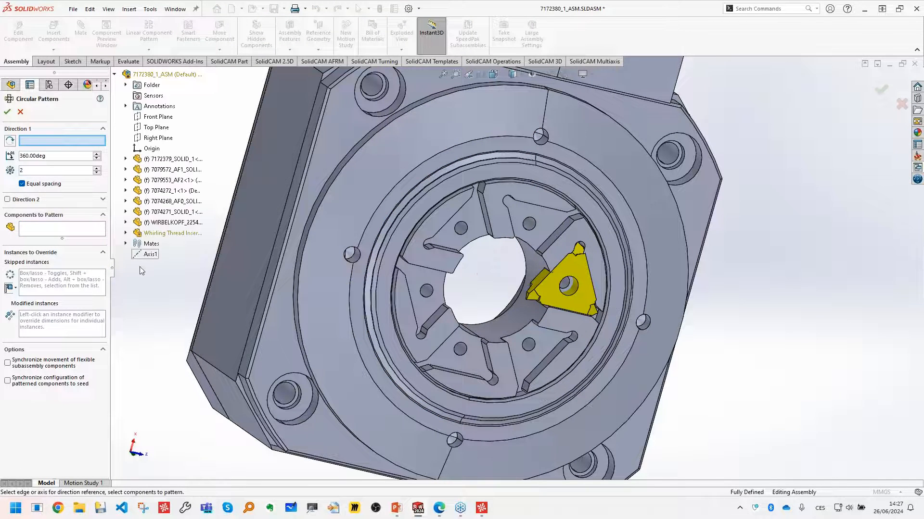
{"action": "left_click", "coordinate": [141, 256]}
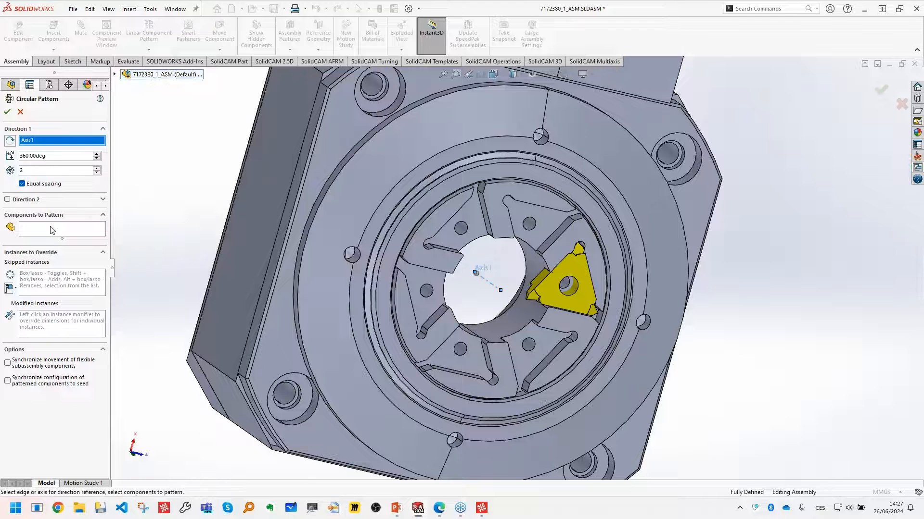
{"action": "left_click", "coordinate": [567, 300]}
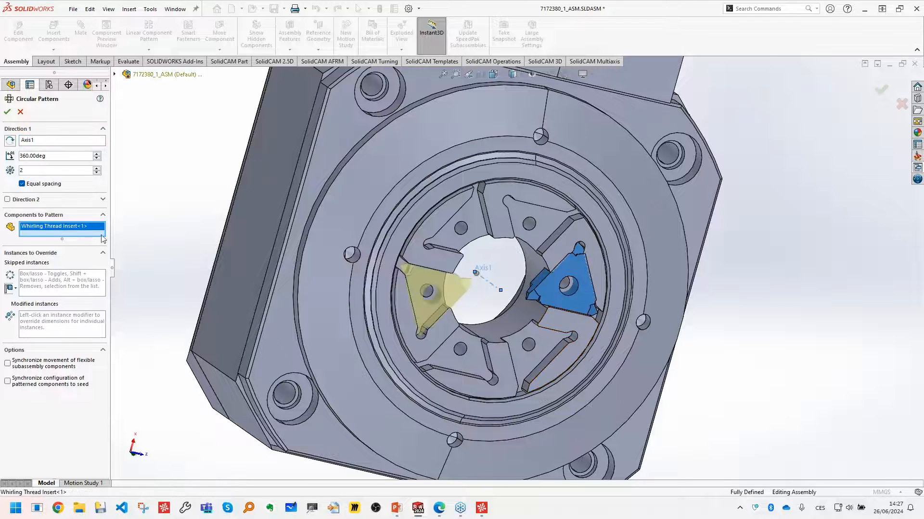
{"action": "left_click_drag", "start_coordinate": [64, 174], "coordinate": [5, 177]}
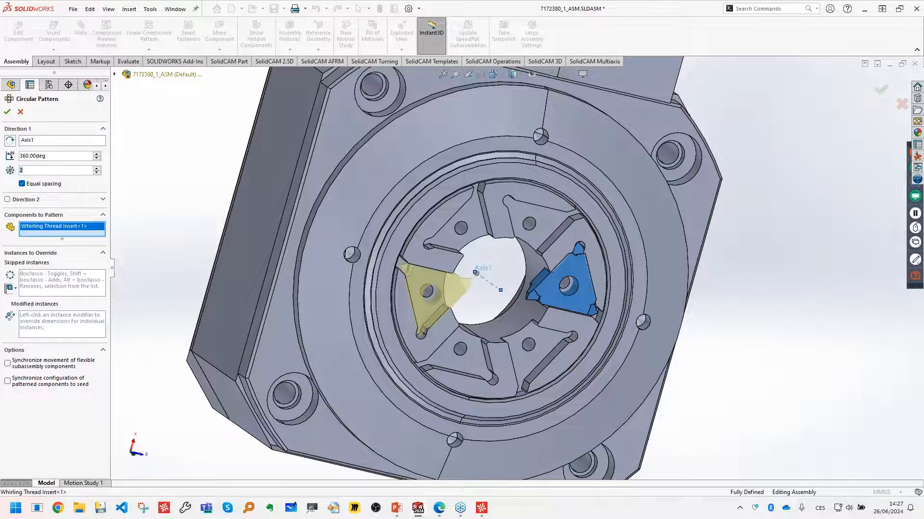
{"action": "type", "text": "6"}
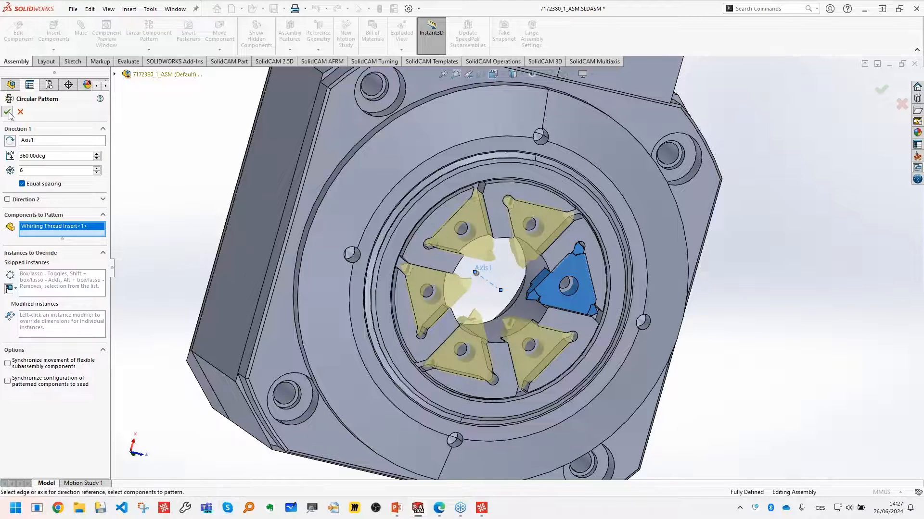
{"action": "left_click", "coordinate": [9, 115]}
- Start an assembly sketch on the flat triangular face of a whirling insert
{"action": "mouse_move", "coordinate": [500, 284]}
{"action": "middle_mouse_down"}
{"action": "mouse_move", "coordinate": [521, 277]}
{"action": "mouse_move", "coordinate": [497, 286]}
{"action": "middle_mouse_up"}
{"action": "scroll", "coordinate": [550, 207], "scroll_direction": "up", "scroll_amount": 5}
{"action": "scroll", "coordinate": [550, 207], "scroll_direction": "down", "scroll_amount": 3}
{"action": "middle_click_drag", "start_coordinate": [568, 271], "coordinate": [557, 263]}
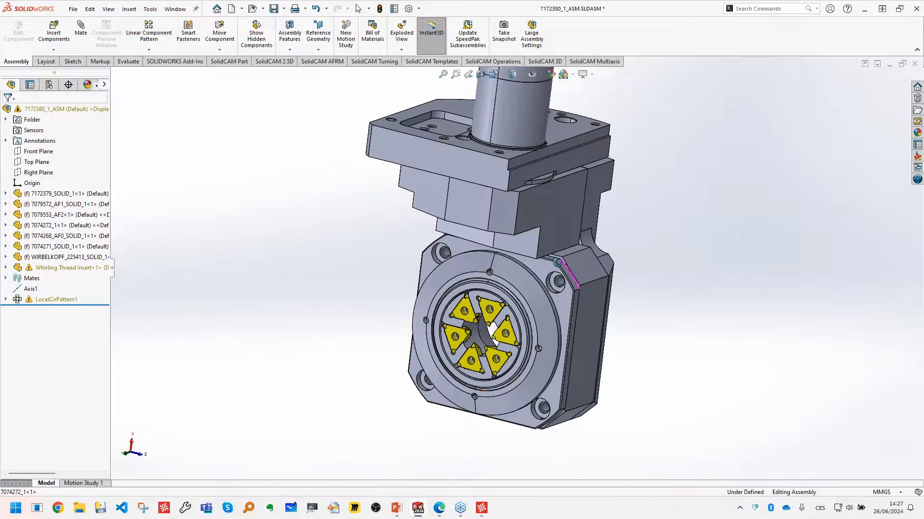
{"action": "scroll", "coordinate": [620, 264], "scroll_direction": "down", "scroll_amount": 2}
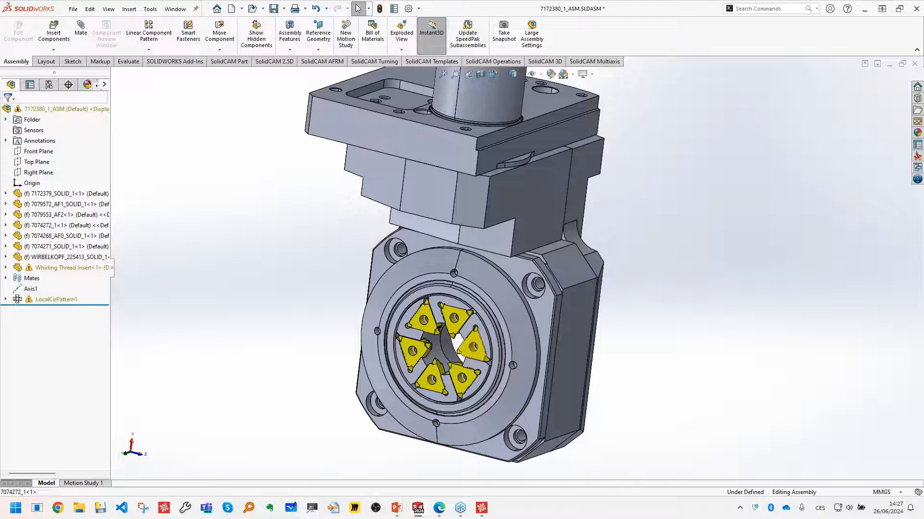
{"action": "scroll", "coordinate": [449, 397], "scroll_direction": "down", "scroll_amount": 5}
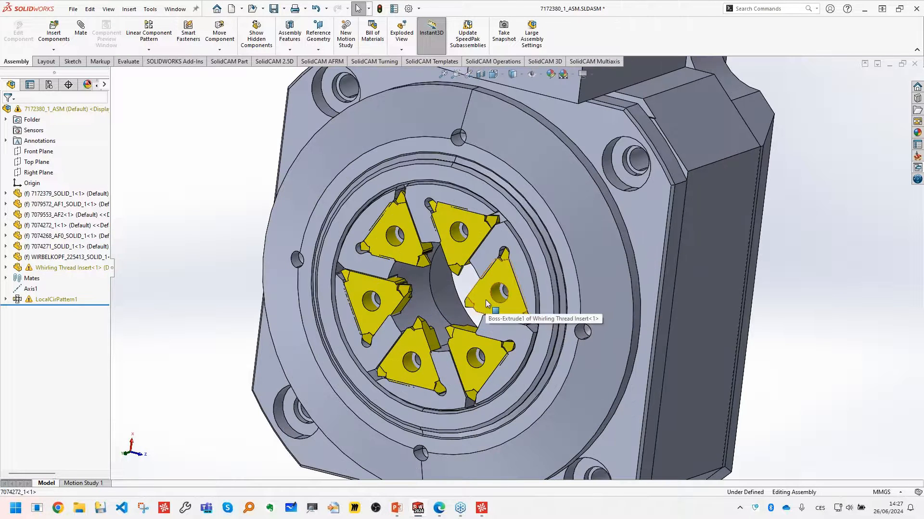
{"action": "left_click", "coordinate": [486, 300]}
{"action": "key", "text": "space"}
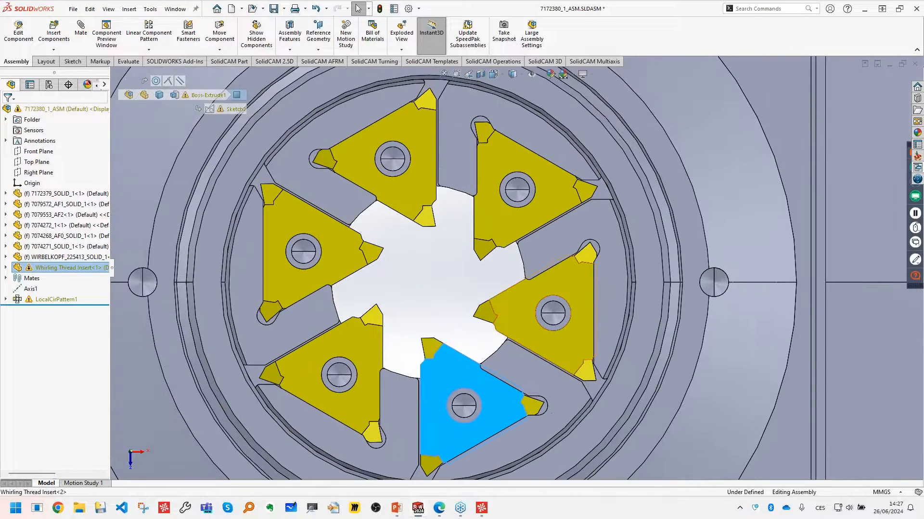
{"action": "left_click", "coordinate": [516, 316]}
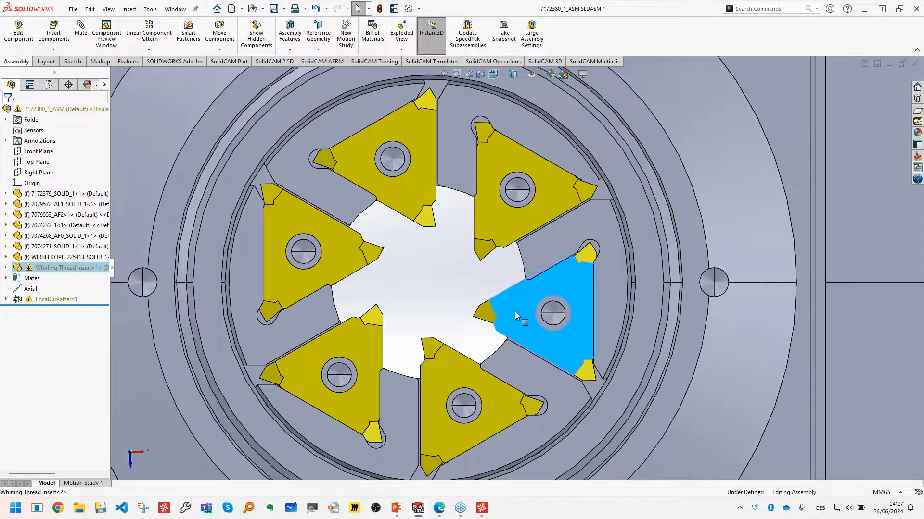
{"action": "right_click", "coordinate": [515, 316]}
{"action": "left_click", "coordinate": [538, 210]}
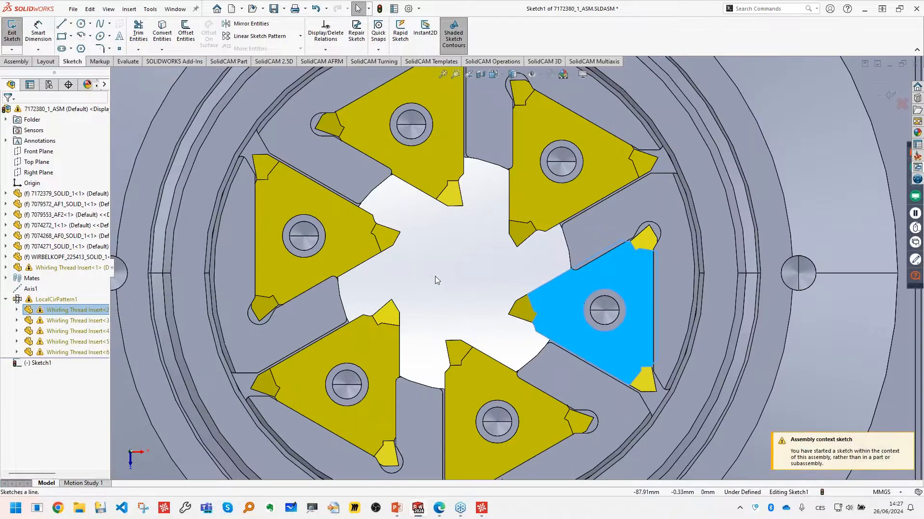
- Draw a perimeter circle of about 5.8 mm radius through three of the inserts' inner cutting tips
{"action": "key", "text": "l"}
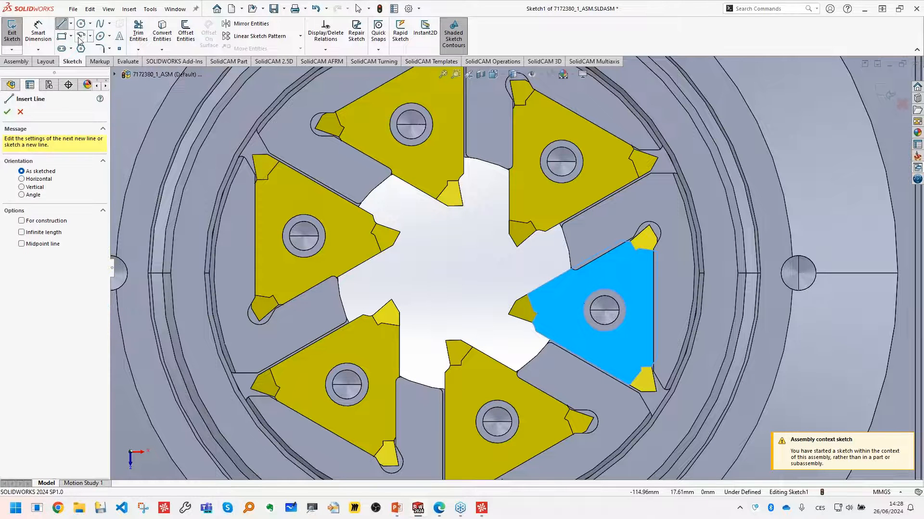
{"action": "left_click", "coordinate": [82, 24]}
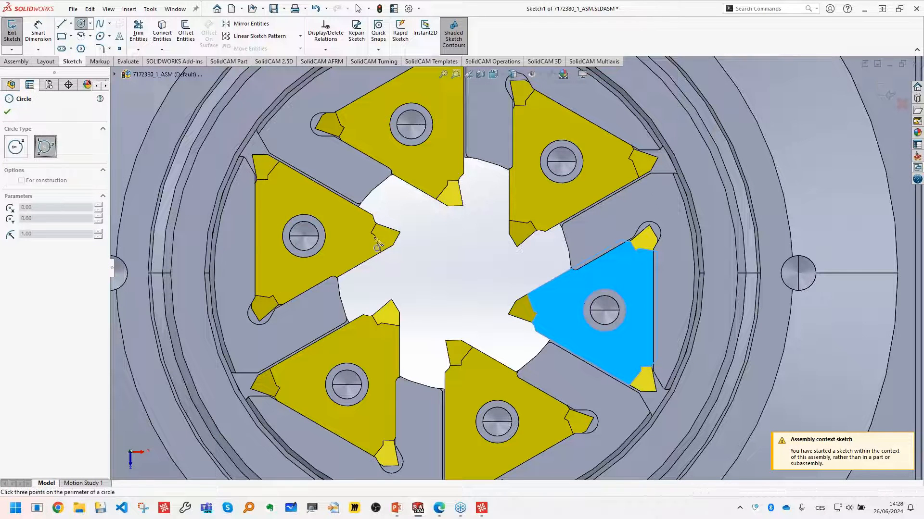
{"action": "left_click", "coordinate": [400, 232]}
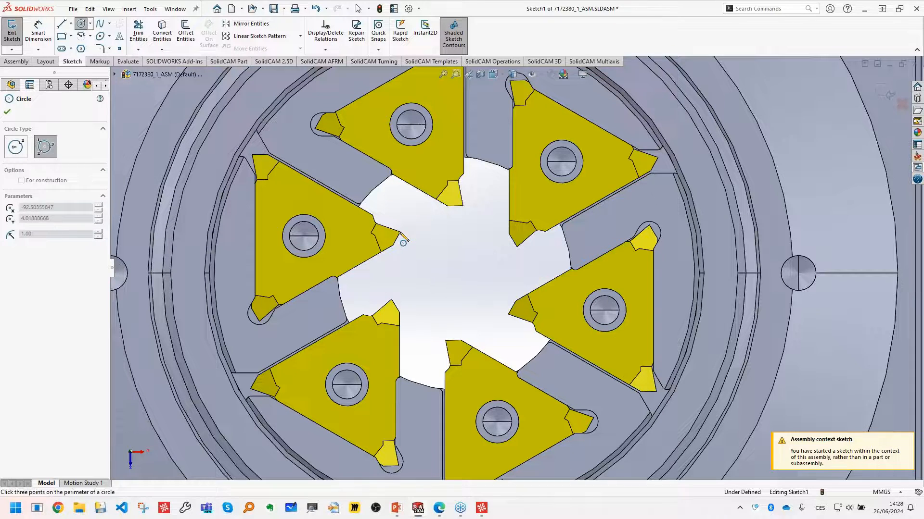
{"action": "left_click", "coordinate": [517, 247]}
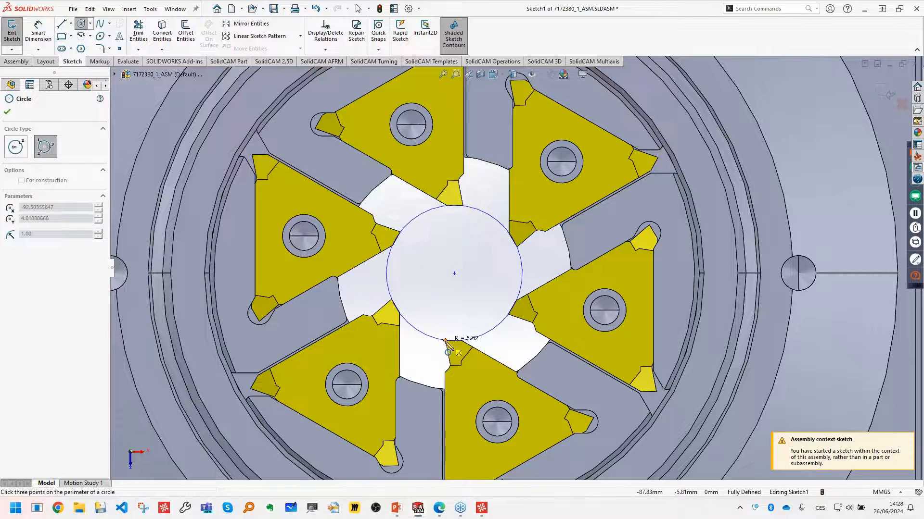
{"action": "left_click", "coordinate": [454, 340]}
- Sketch one vertical and one horizontal line, each about 2.9 mm long, from the circle's center and exit the sketch
{"action": "key", "text": "l"}
{"action": "scroll", "coordinate": [476, 281], "scroll_direction": "down", "scroll_amount": 2}
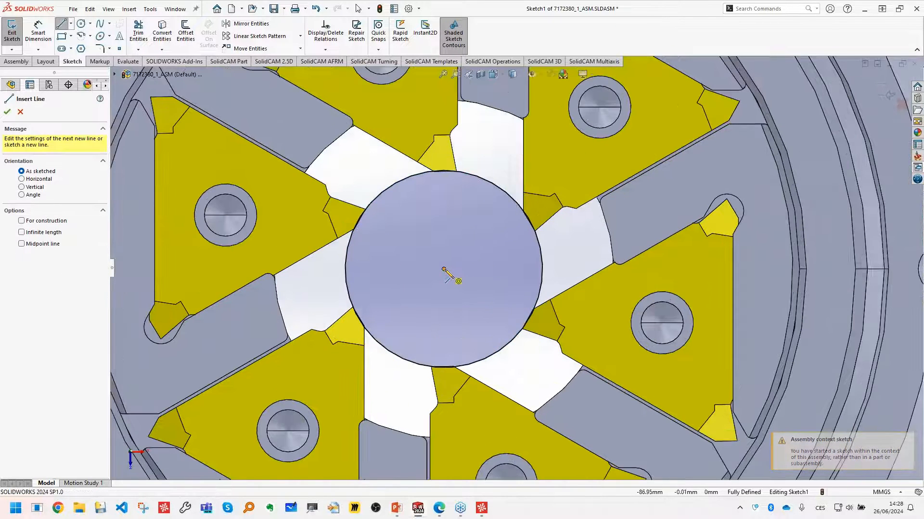
{"action": "left_click", "coordinate": [444, 269]}
{"action": "double_click", "coordinate": [443, 319]}
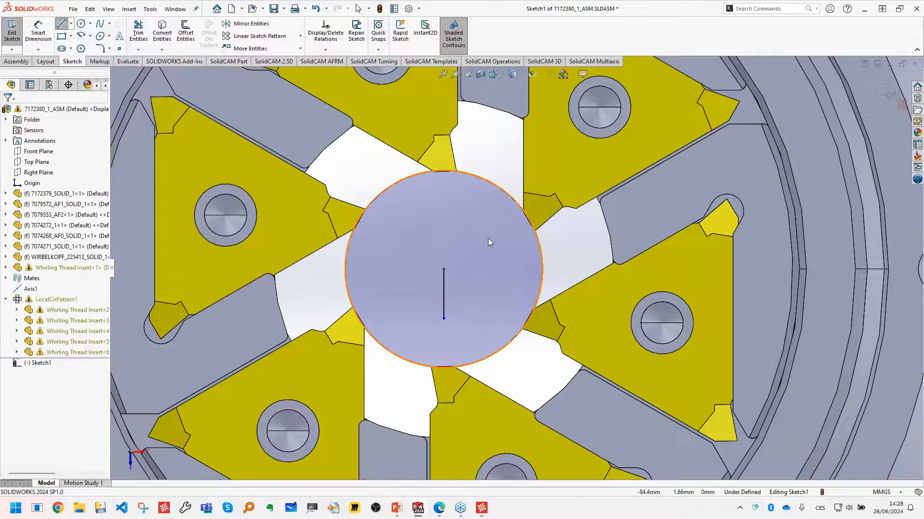
{"action": "left_click", "coordinate": [443, 269]}
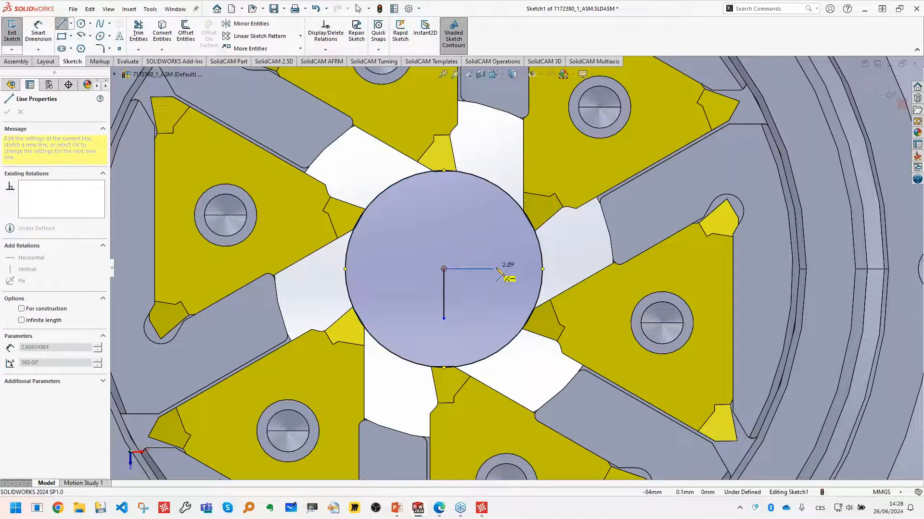
{"action": "left_click", "coordinate": [496, 268]}
{"action": "key", "text": "Escape"}
{"action": "scroll", "coordinate": [515, 267], "scroll_direction": "up", "scroll_amount": 5}
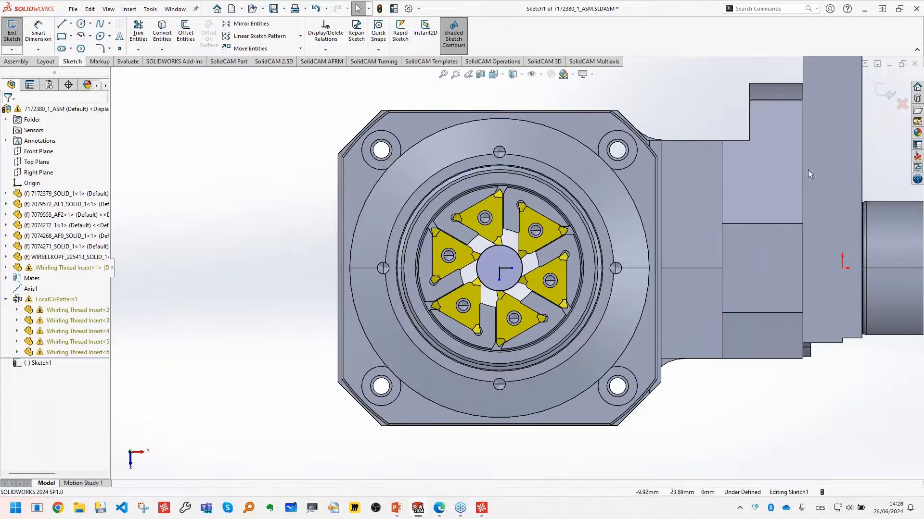
{"action": "left_click", "coordinate": [885, 94]}
- Create a coordinate system at the sketched circle's center with its Y axis along the vertical sketch line (Line2@Sketch1)
{"action": "mouse_move", "coordinate": [481, 270]}
{"action": "middle_mouse_down"}
{"action": "mouse_move", "coordinate": [521, 208]}
{"action": "mouse_move", "coordinate": [493, 275]}
{"action": "mouse_move", "coordinate": [497, 291]}
{"action": "middle_mouse_up"}
{"action": "key", "text": "Escape"}
{"action": "scroll", "coordinate": [500, 296], "scroll_direction": "down", "scroll_amount": 7}
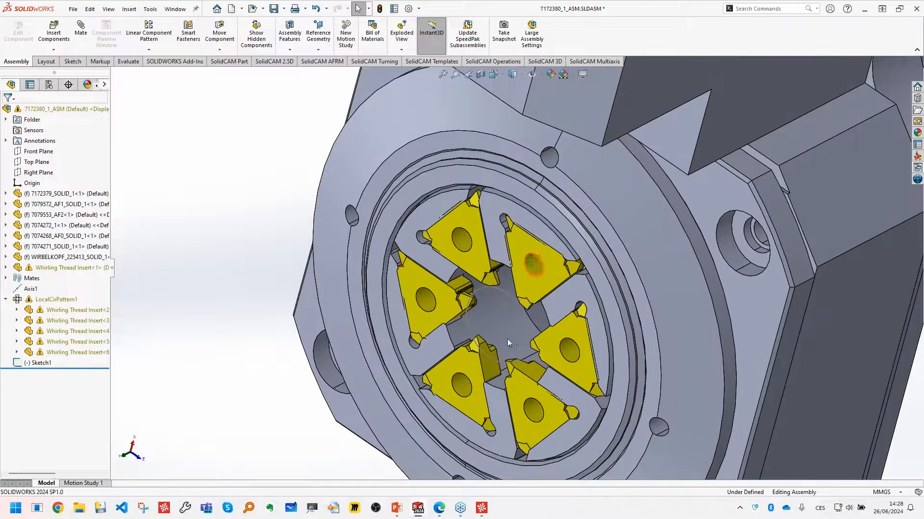
{"action": "left_click", "coordinate": [321, 44]}
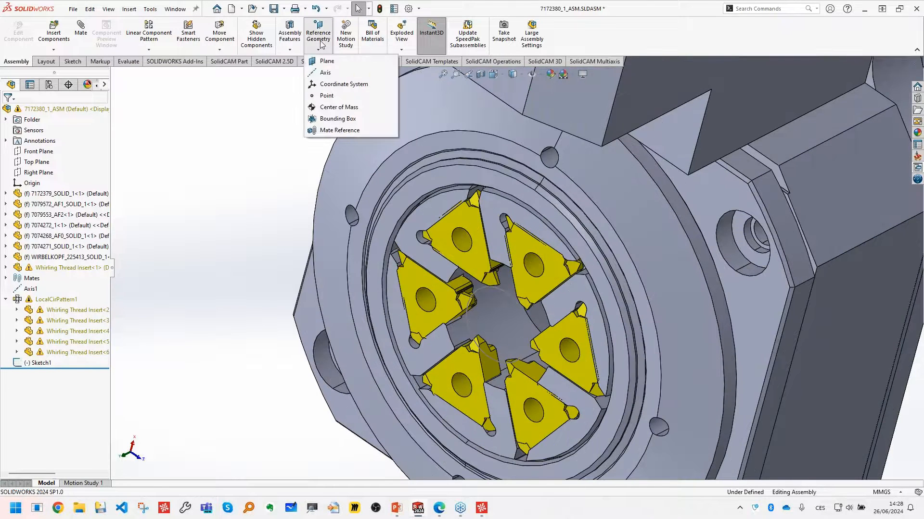
{"action": "left_click", "coordinate": [343, 84]}
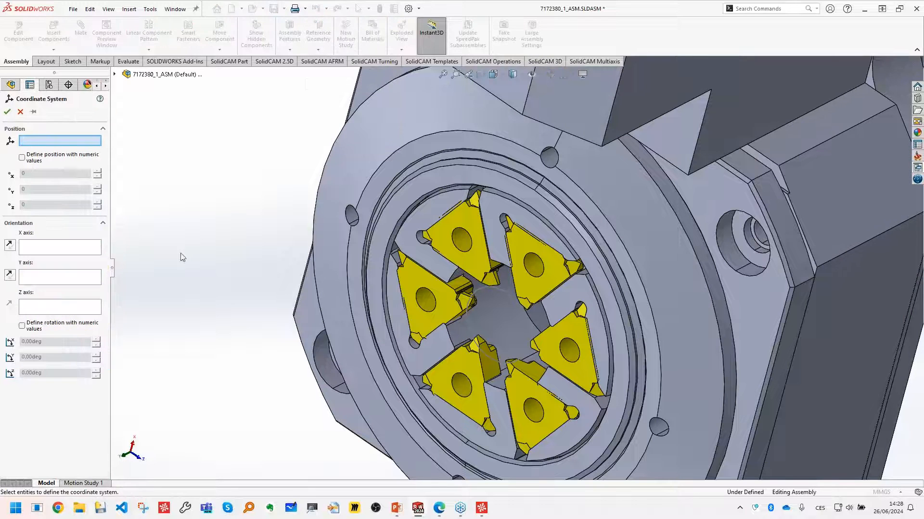
{"action": "scroll", "coordinate": [498, 328], "scroll_direction": "down", "scroll_amount": 3}
{"action": "middle_click_drag", "start_coordinate": [500, 312], "coordinate": [539, 296]}
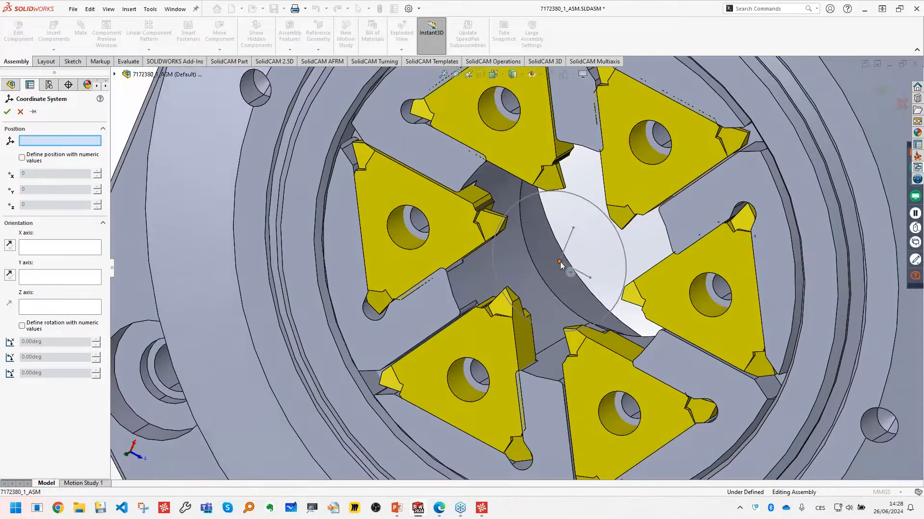
{"action": "left_click", "coordinate": [559, 262]}
{"action": "left_click", "coordinate": [67, 280]}
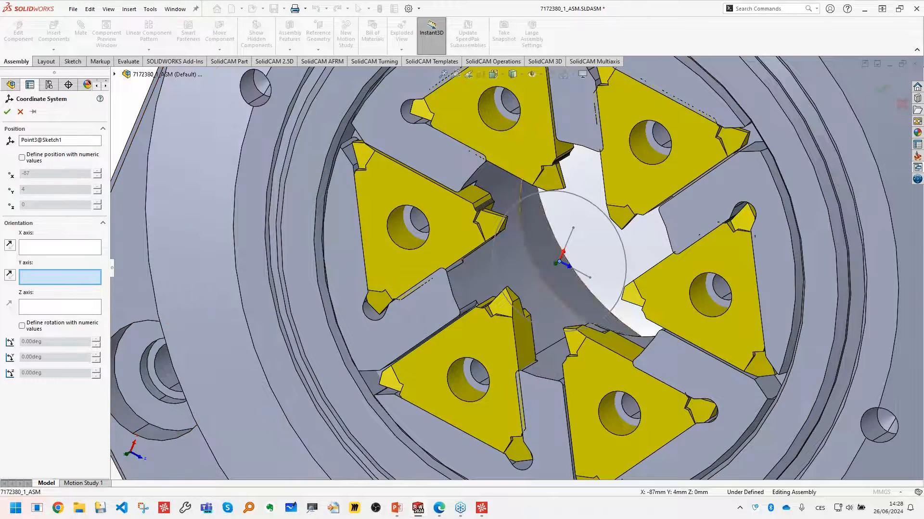
{"action": "left_click", "coordinate": [584, 276]}
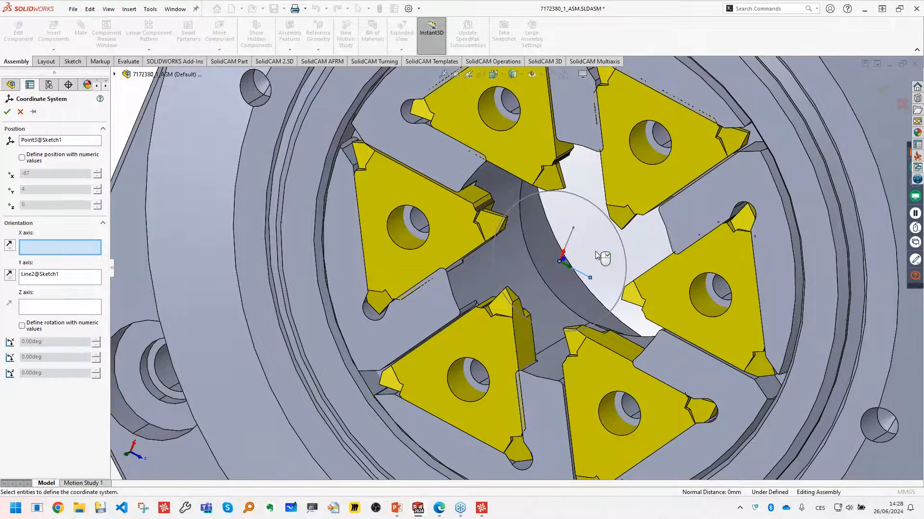
{"action": "scroll", "coordinate": [580, 265], "scroll_direction": "up", "scroll_amount": 5}
{"action": "scroll", "coordinate": [595, 261], "scroll_direction": "down", "scroll_amount": 2}
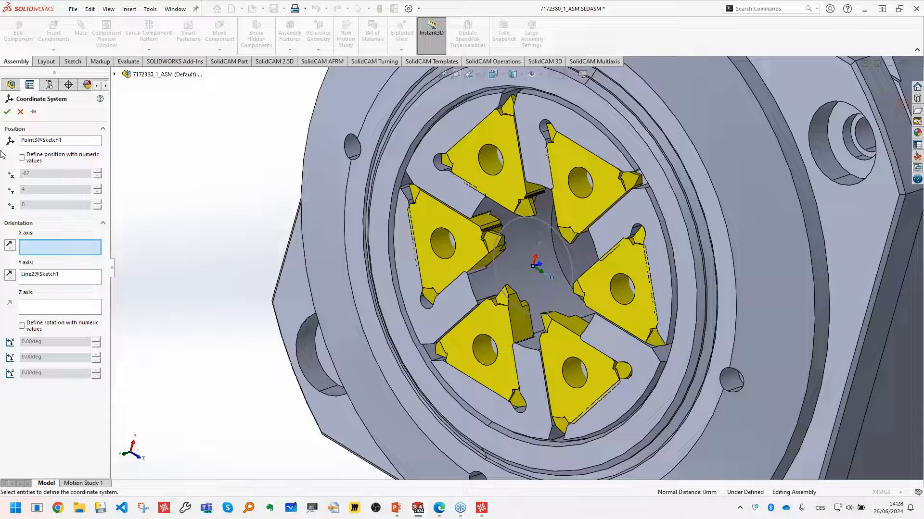
{"action": "left_click", "coordinate": [7, 112]}
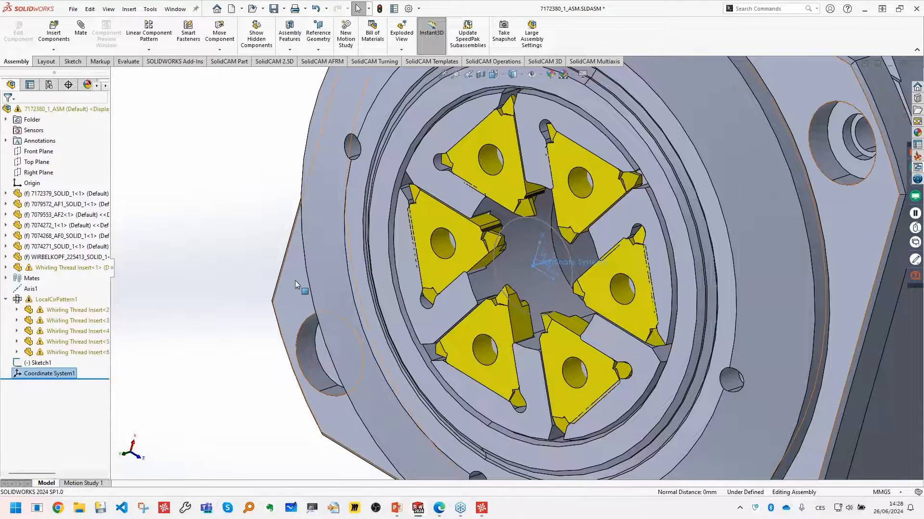
- Rename the new coordinate system as CP
{"action": "left_click", "coordinate": [57, 374]}
{"action": "type", "text": "C"}
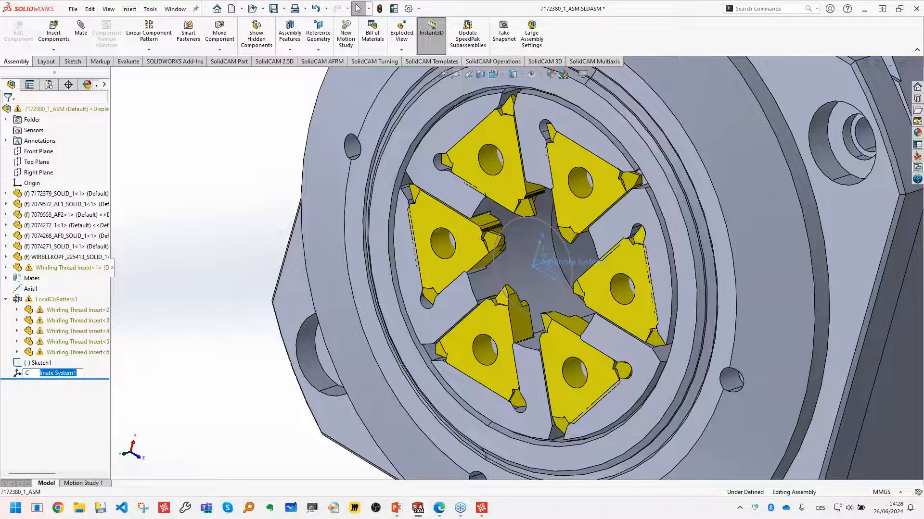
{"action": "type", "text": "P"}
{"action": "key", "text": "Return"}
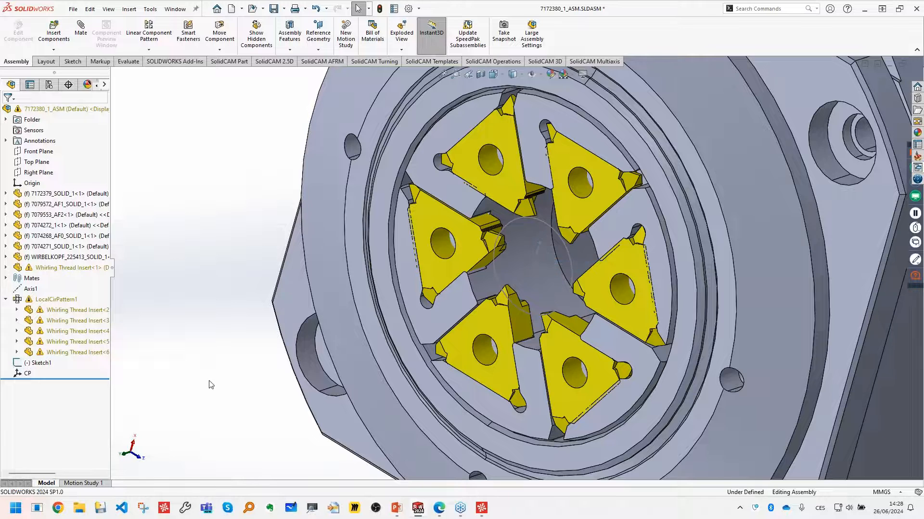
{"action": "key", "text": "f"}
{"action": "scroll", "coordinate": [347, 268], "scroll_direction": "up", "scroll_amount": 3}
{"action": "middle_click_drag", "start_coordinate": [395, 232], "coordinate": [254, 361], "text": "ctrl"}
{"action": "middle_click_drag", "start_coordinate": [368, 362], "coordinate": [352, 363]}
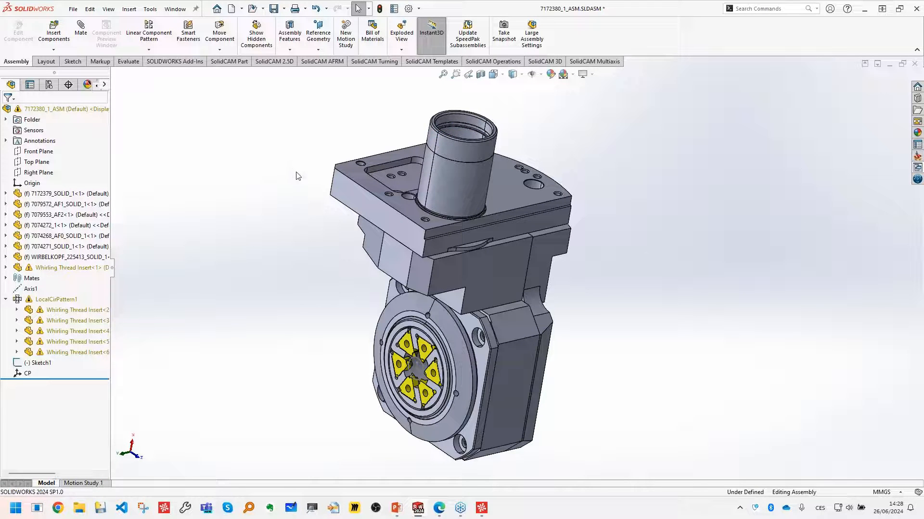
- Sketch one short horizontal and one short vertical line from the shank's center on the mounting plate's upper face, and exit the sketch
{"action": "left_click", "coordinate": [510, 199]}
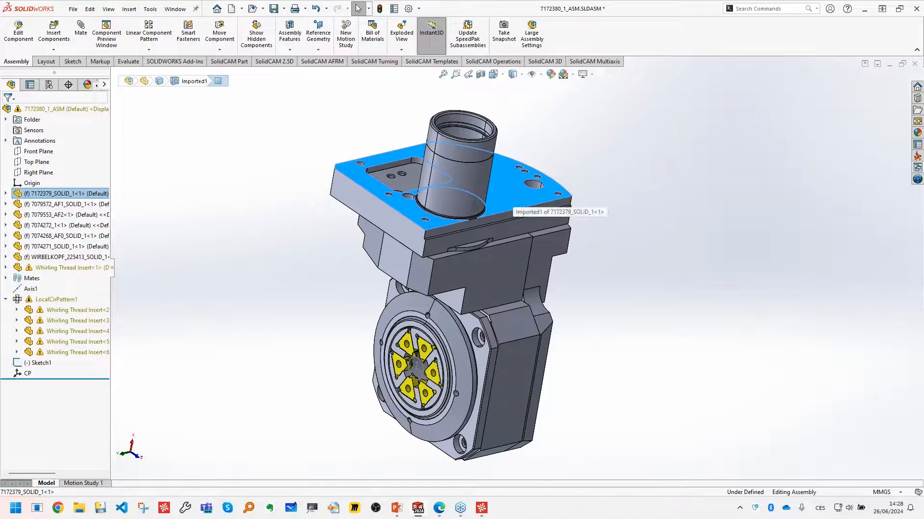
{"action": "key", "text": "space"}
{"action": "left_click", "coordinate": [706, 263]}
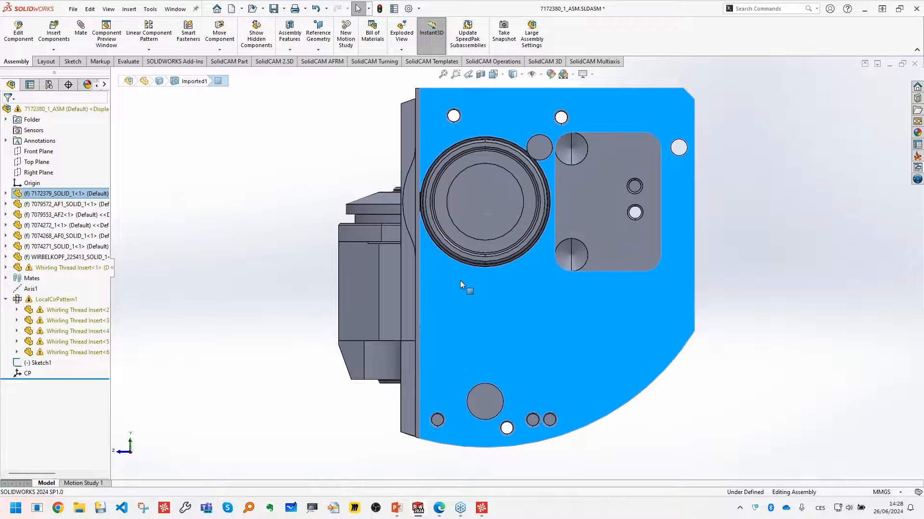
{"action": "right_click", "coordinate": [477, 272]}
{"action": "left_click", "coordinate": [483, 186]}
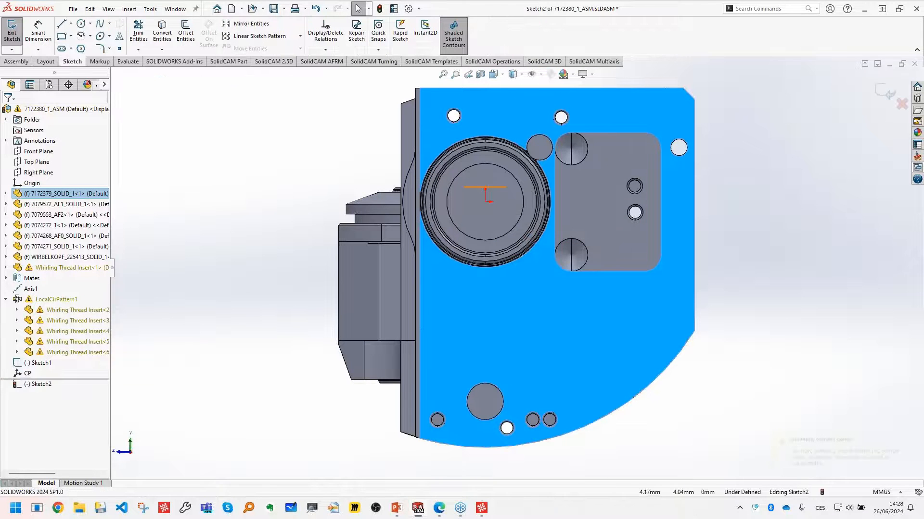
{"action": "left_click", "coordinate": [61, 23]}
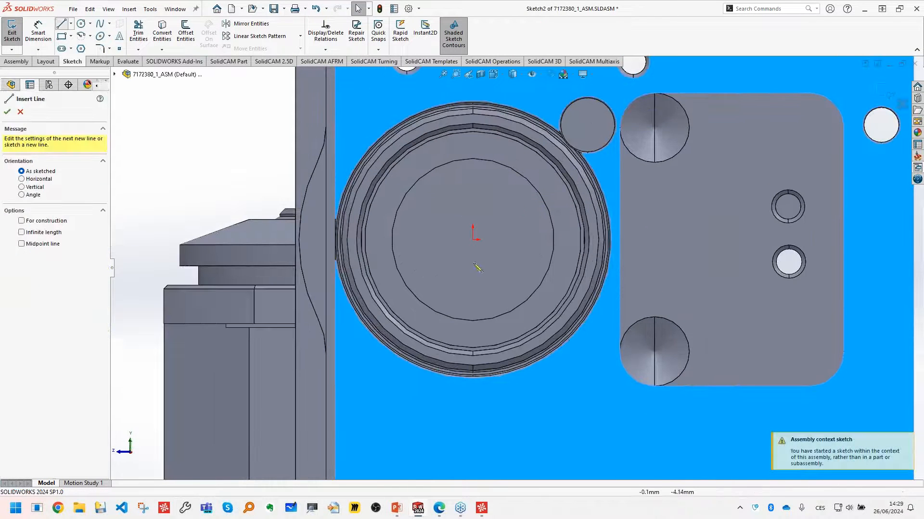
{"action": "double_click", "coordinate": [429, 240]}
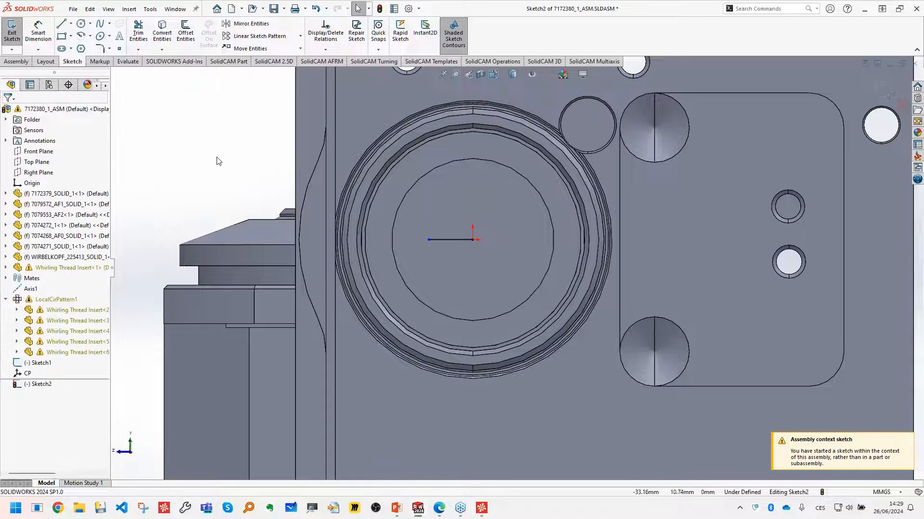
{"action": "left_click", "coordinate": [472, 239]}
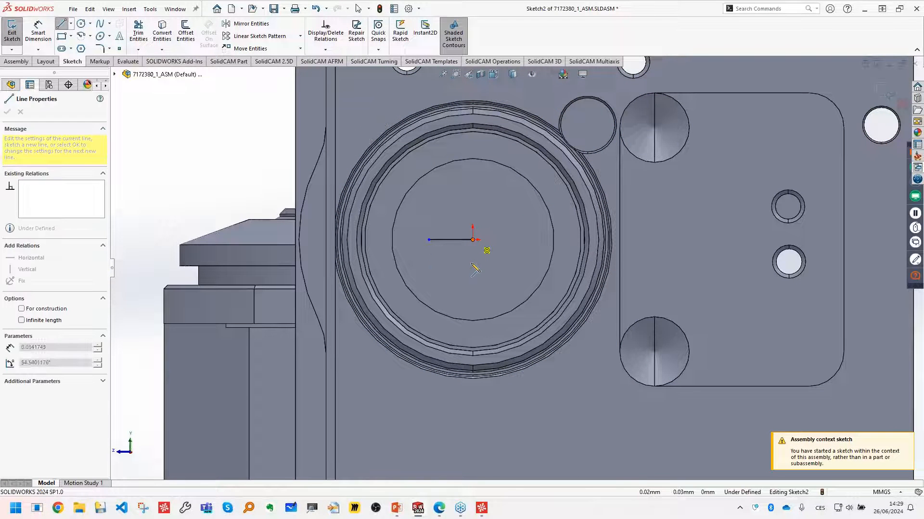
{"action": "left_click", "coordinate": [472, 273]}
{"action": "key", "text": "Escape"}
{"action": "scroll", "coordinate": [794, 126], "scroll_direction": "up", "scroll_amount": 6}
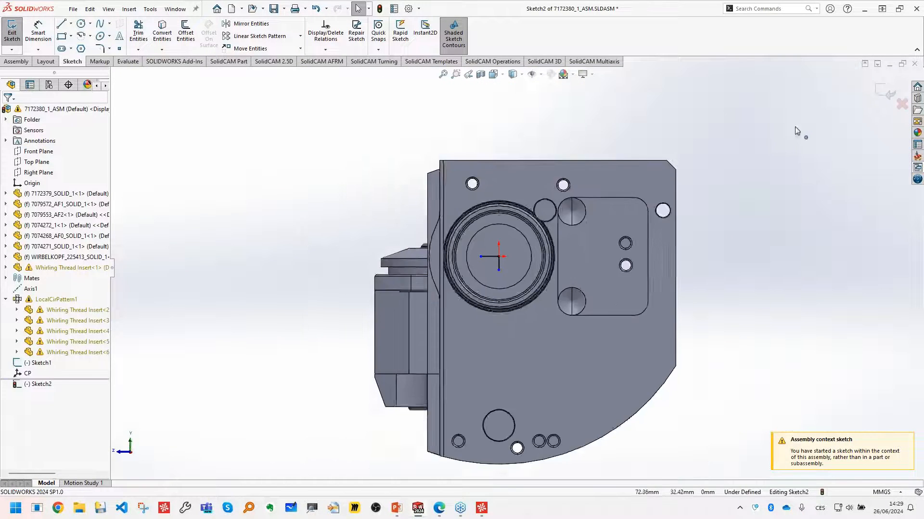
{"action": "left_click", "coordinate": [886, 92]}
- Create a coordinate system at the lines' shared endpoint (Point1@Sketch2) with its Y axis along the sketched line Line1@Sketch2
{"action": "mouse_move", "coordinate": [461, 308]}
{"action": "middle_mouse_down"}
{"action": "mouse_move", "coordinate": [520, 157]}
{"action": "mouse_move", "coordinate": [600, 293]}
{"action": "mouse_move", "coordinate": [693, 304]}
{"action": "middle_mouse_up"}
{"action": "scroll", "coordinate": [519, 157], "scroll_direction": "up", "scroll_amount": 3}
{"action": "scroll", "coordinate": [536, 232], "scroll_direction": "down", "scroll_amount": 3}
{"action": "scroll", "coordinate": [535, 232], "scroll_direction": "down", "scroll_amount": 3}
{"action": "left_click", "coordinate": [318, 36]}
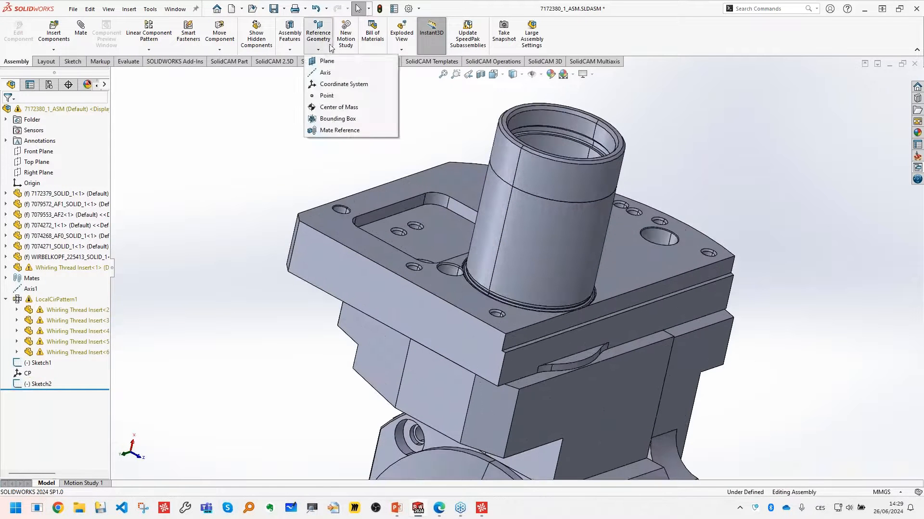
{"action": "left_click", "coordinate": [336, 85]}
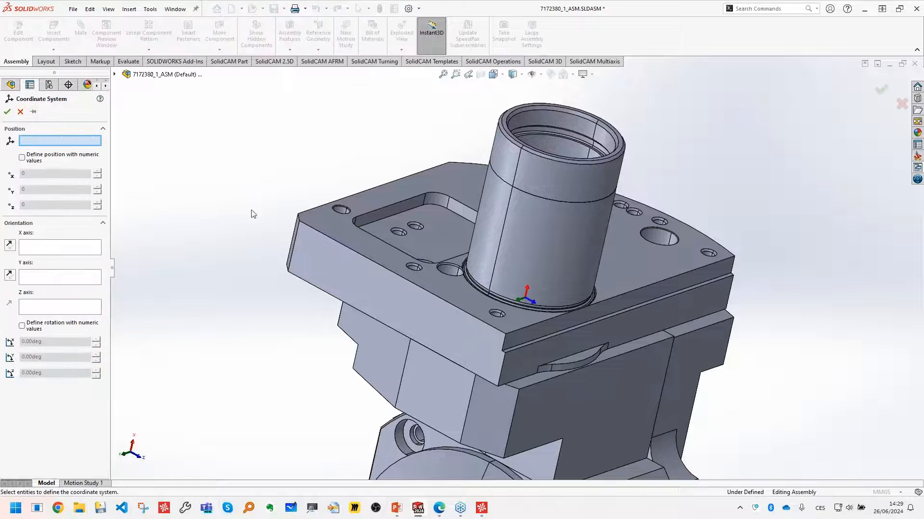
{"action": "scroll", "coordinate": [535, 284], "scroll_direction": "down", "scroll_amount": 2}
{"action": "left_click", "coordinate": [510, 270]}
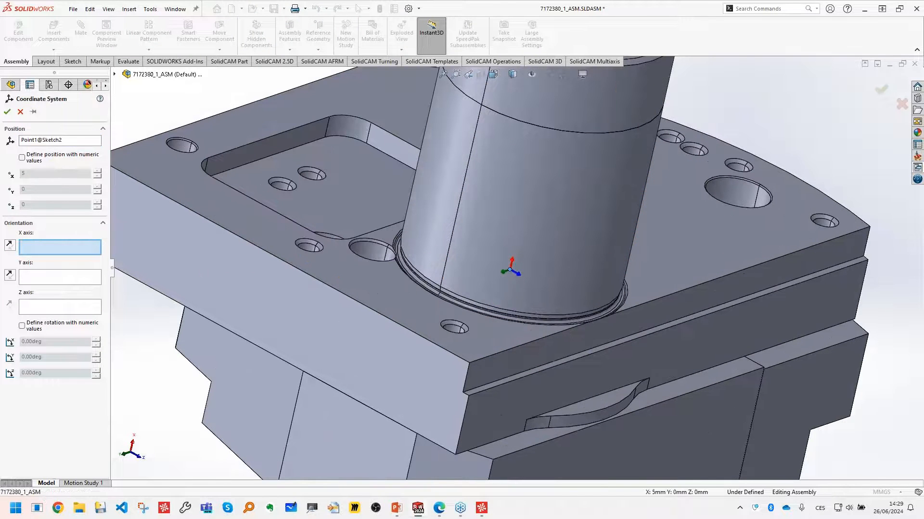
{"action": "scroll", "coordinate": [529, 284], "scroll_direction": "down", "scroll_amount": 2}
{"action": "left_click", "coordinate": [48, 285]}
{"action": "scroll", "coordinate": [529, 289], "scroll_direction": "up", "scroll_amount": 2}
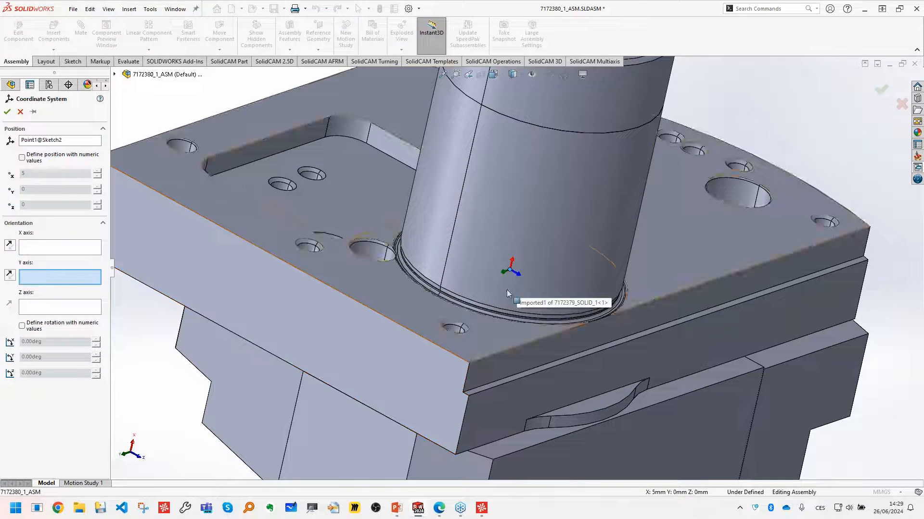
{"action": "left_click", "coordinate": [516, 305]}
{"action": "scroll", "coordinate": [537, 307], "scroll_direction": "down", "scroll_amount": 1}
{"action": "scroll", "coordinate": [538, 308], "scroll_direction": "up", "scroll_amount": 3}
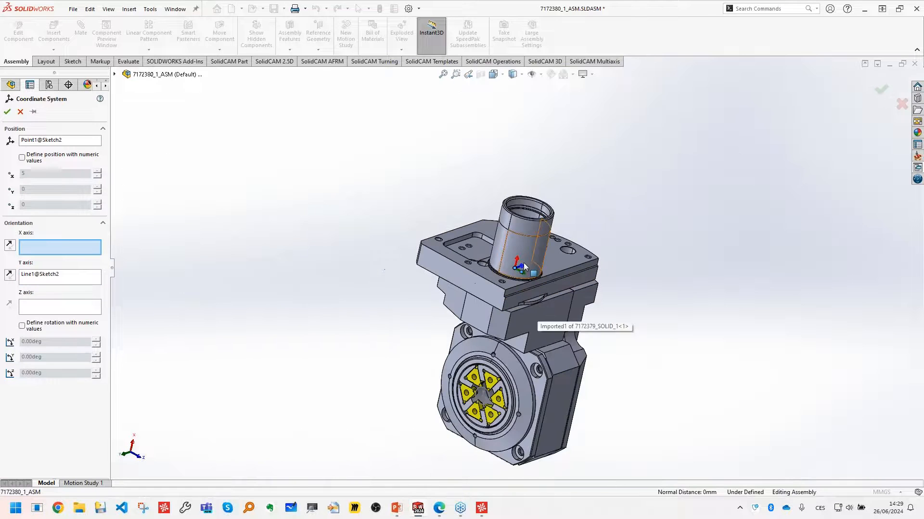
{"action": "left_click", "coordinate": [7, 111]}
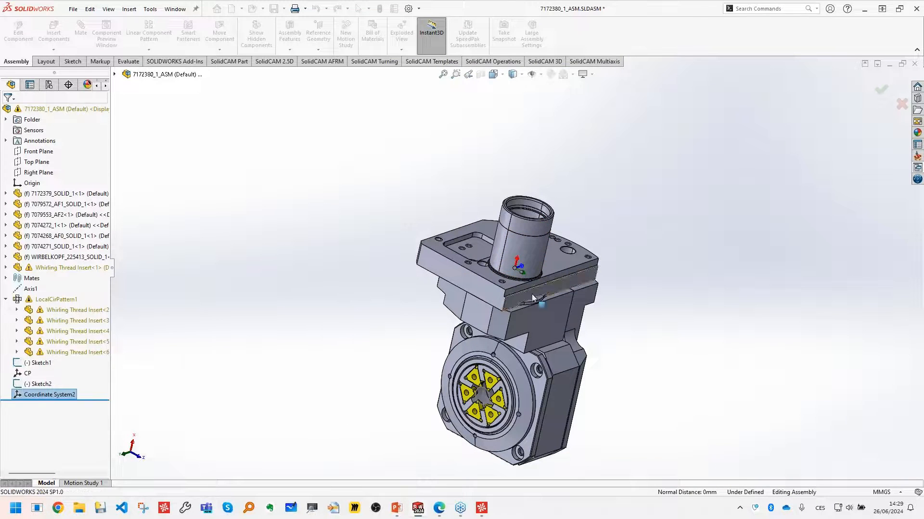
- Rename the new coordinate system as station cs
{"action": "scroll", "coordinate": [510, 255], "scroll_direction": "down", "scroll_amount": 1}
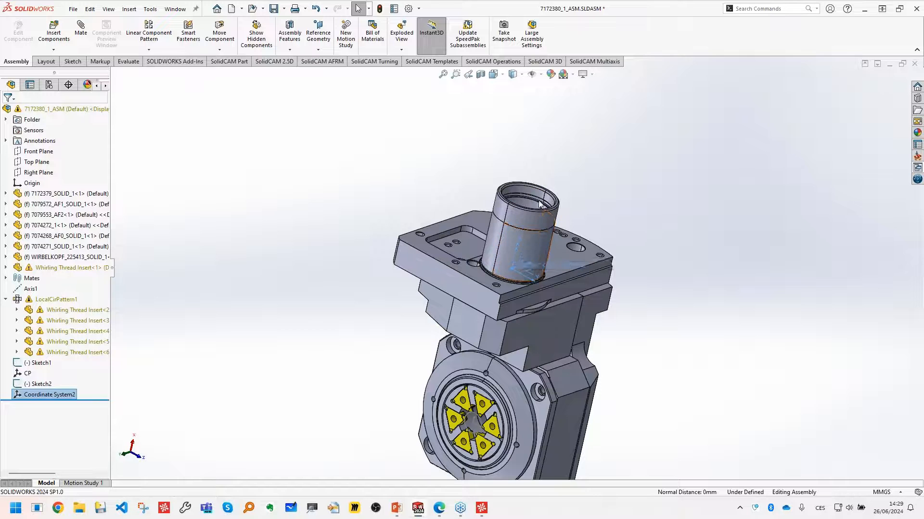
{"action": "left_click", "coordinate": [51, 395]}
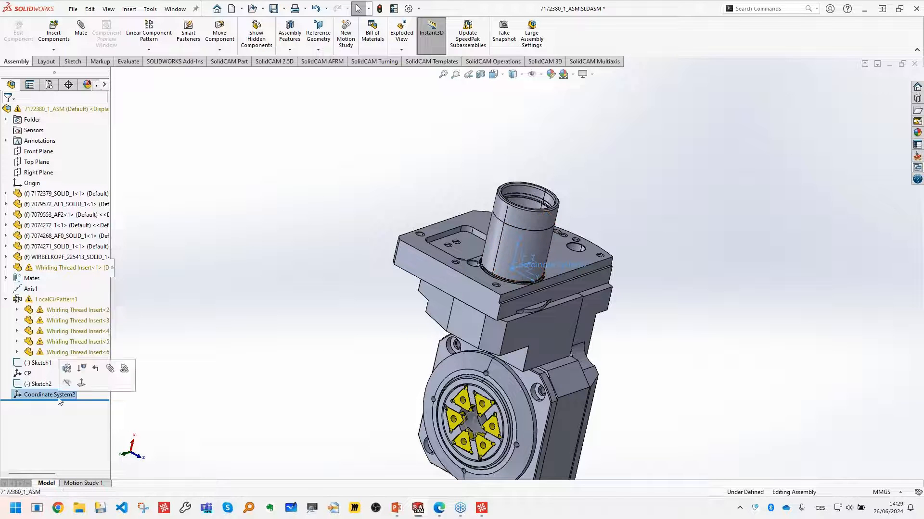
{"action": "type", "text": "station cs"}
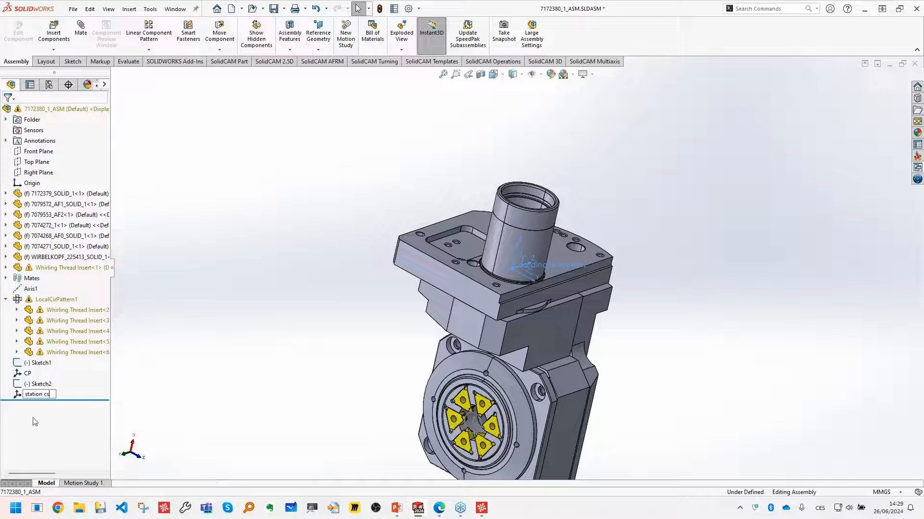
{"action": "left_click", "coordinate": [243, 343]}
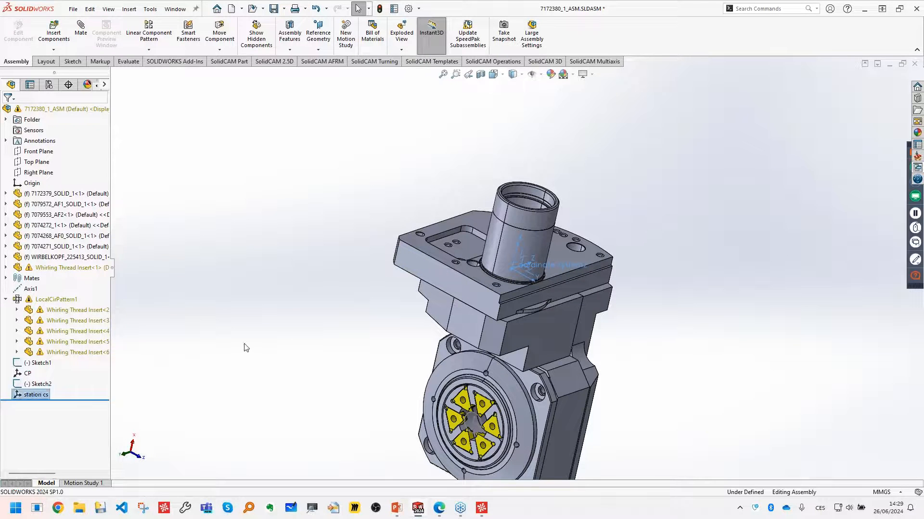
- Create a new Tool Assemblies library in the SolidCAM ToolKit
{"action": "scroll", "coordinate": [476, 230], "scroll_direction": "up", "scroll_amount": 2}
{"action": "scroll", "coordinate": [564, 313], "scroll_direction": "down", "scroll_amount": 1}
{"action": "scroll", "coordinate": [529, 288], "scroll_direction": "down", "scroll_amount": 2}
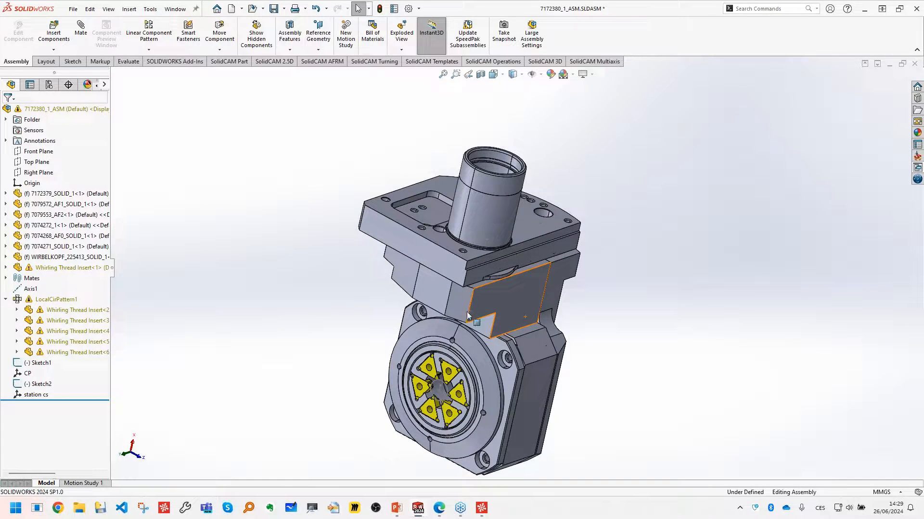
{"action": "left_click", "coordinate": [150, 9]}
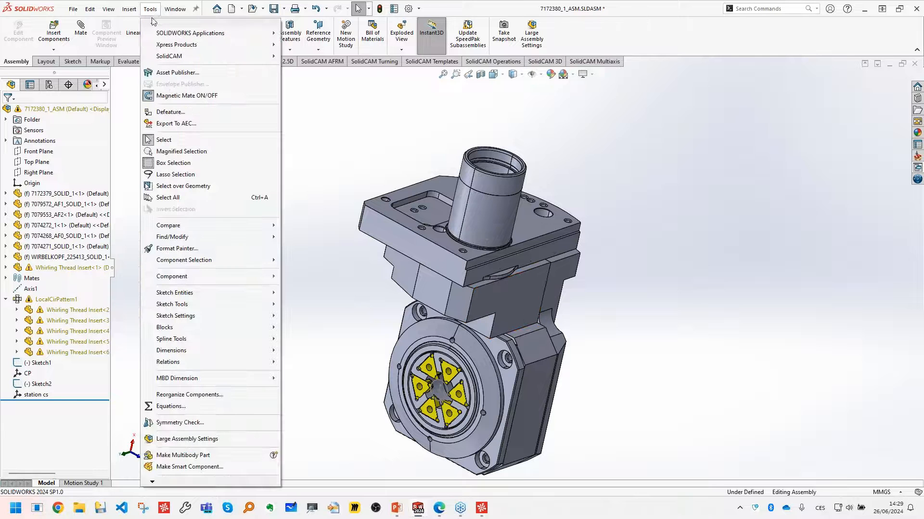
{"action": "mouse_move", "coordinate": [164, 56]}
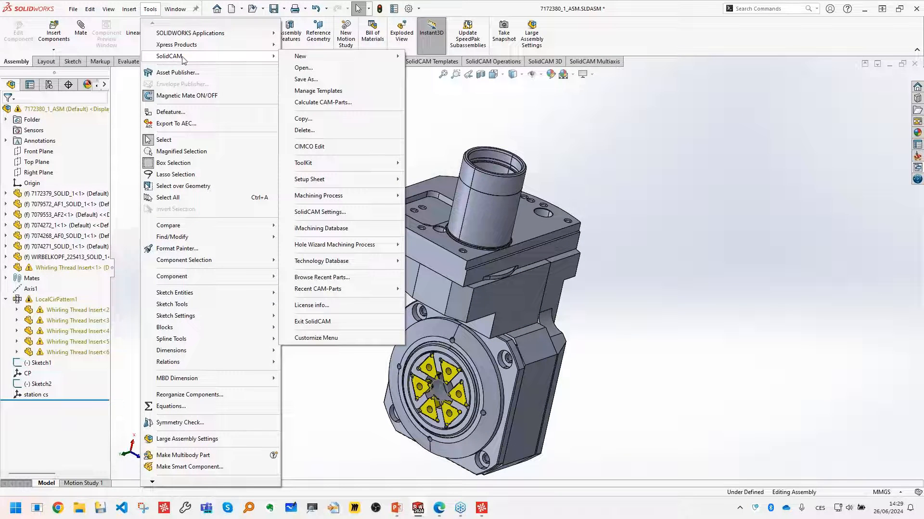
{"action": "mouse_move", "coordinate": [336, 163]}
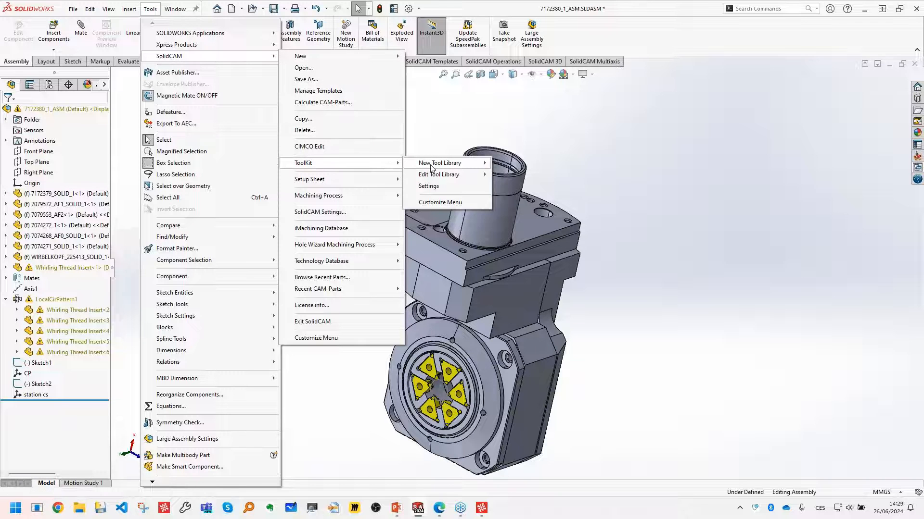
{"action": "mouse_move", "coordinate": [432, 167]}
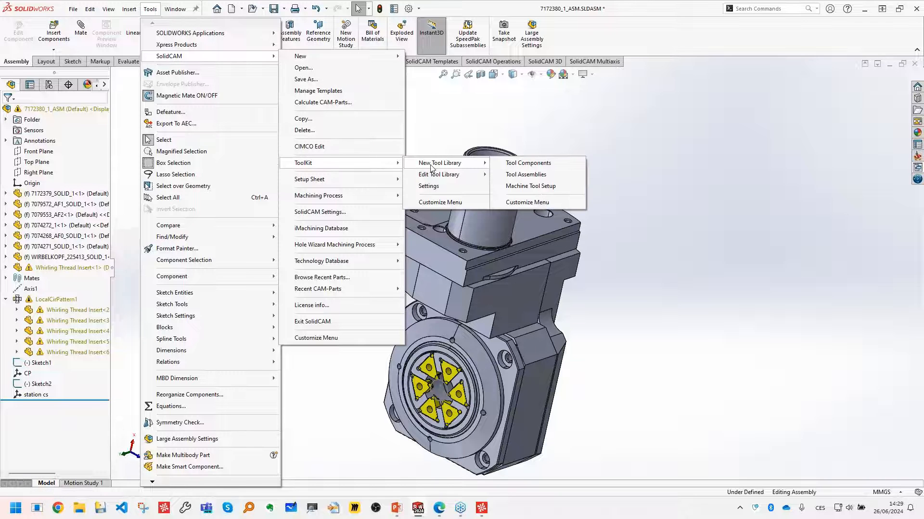
{"action": "left_click", "coordinate": [565, 176]}
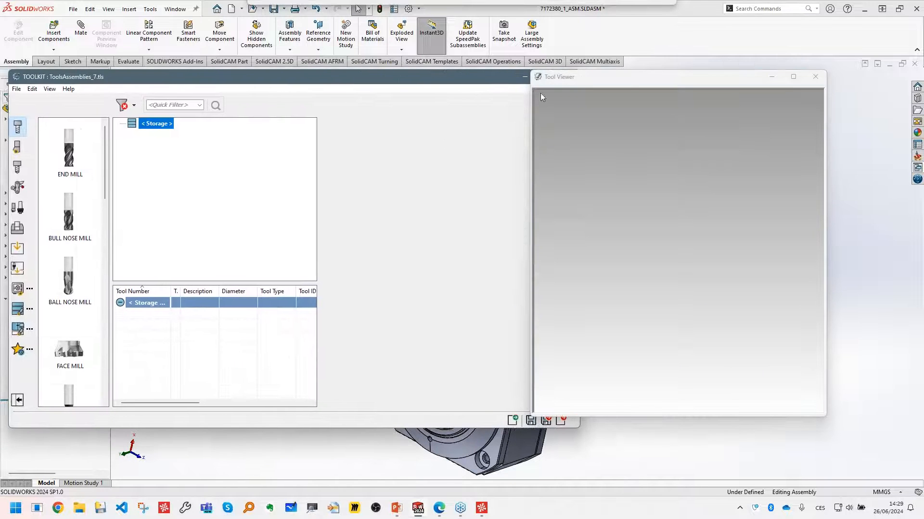
- Import the tool assembly from CAD into the library and generate it as a milling tool
{"action": "left_click_drag", "start_coordinate": [642, 79], "coordinate": [700, 80]}
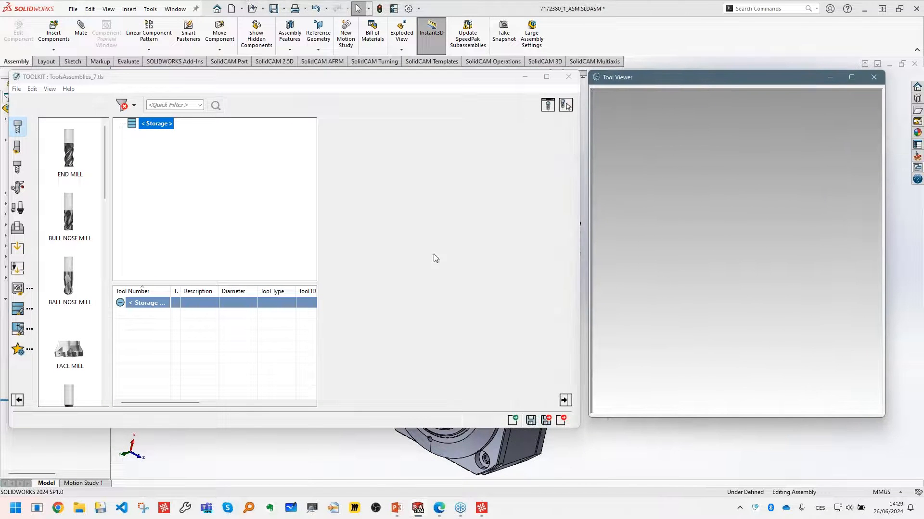
{"action": "left_click", "coordinate": [339, 228]}
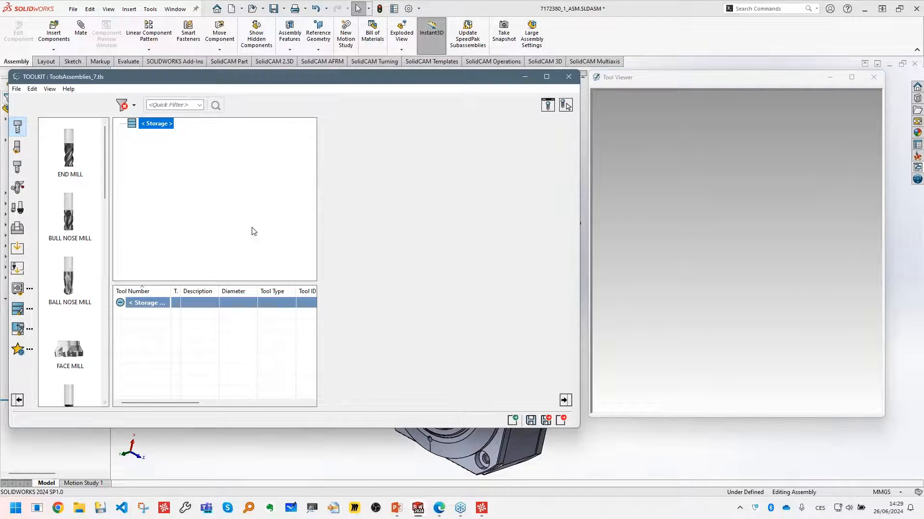
{"action": "left_click", "coordinate": [24, 272]}
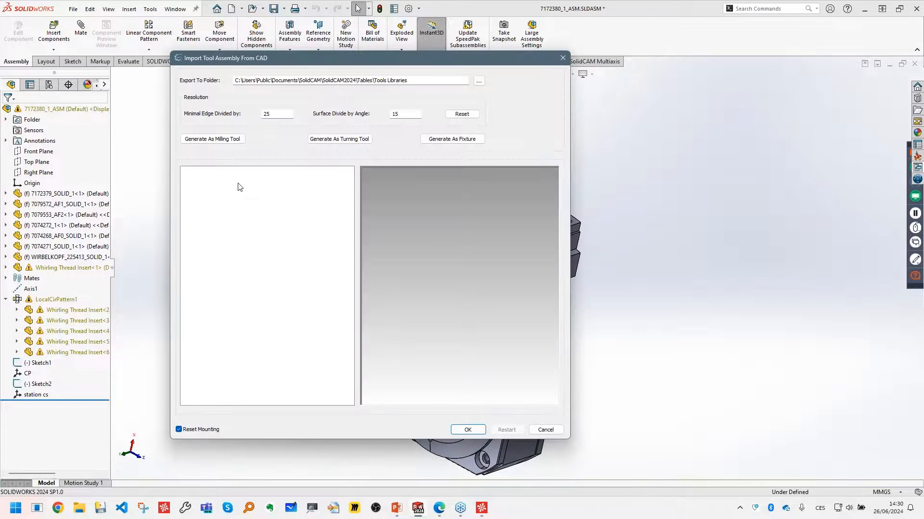
{"action": "left_click", "coordinate": [207, 140]}
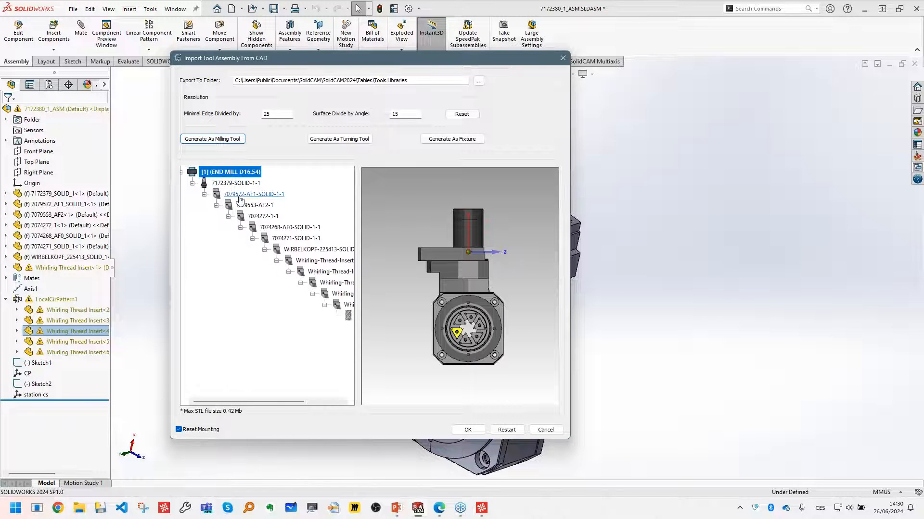
- Union the six whirling thread inserts, Whirling-Thread-Insert-1 through Whirling-Thread-Insert-4 in the component tree, to the cutter
{"action": "scroll", "coordinate": [246, 210], "scroll_direction": "right", "scroll_amount": 2}
{"action": "scroll", "coordinate": [289, 268], "scroll_direction": "right", "scroll_amount": 3}
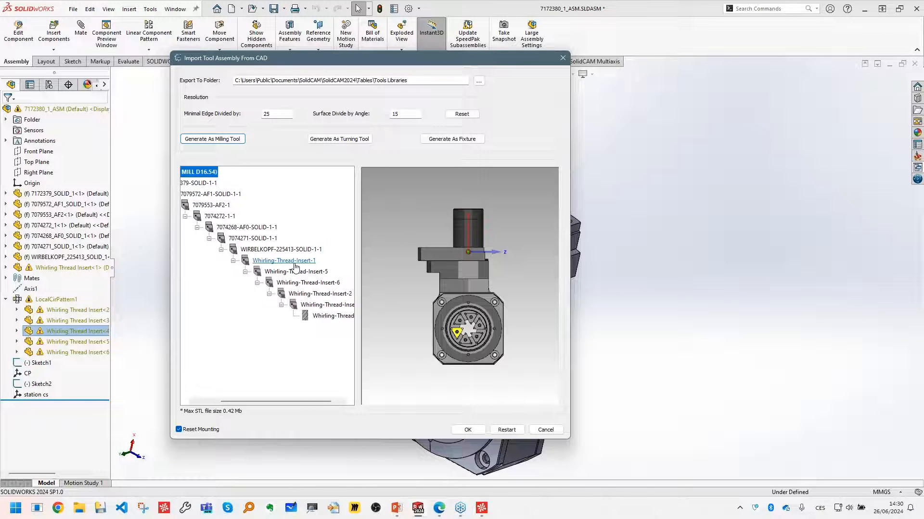
{"action": "left_click", "coordinate": [254, 261]}
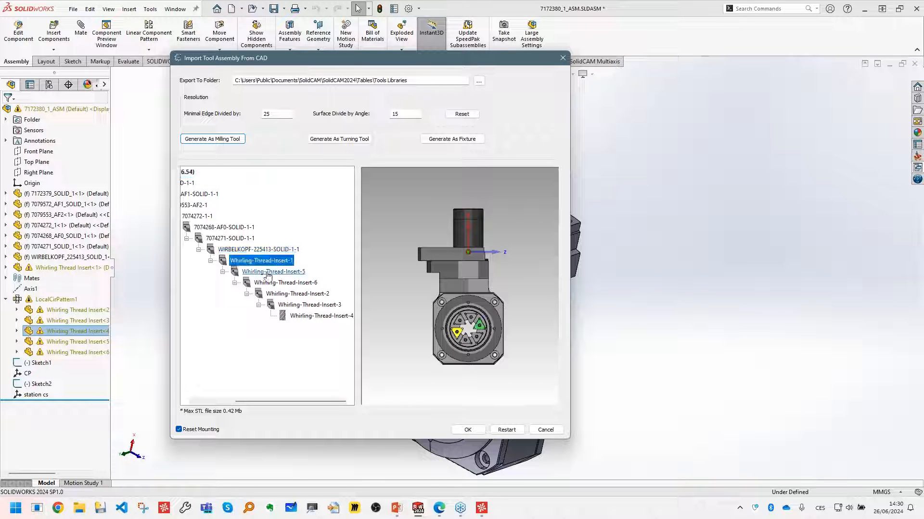
{"action": "left_click", "coordinate": [322, 317], "text": "shift"}
{"action": "right_click", "coordinate": [311, 315]}
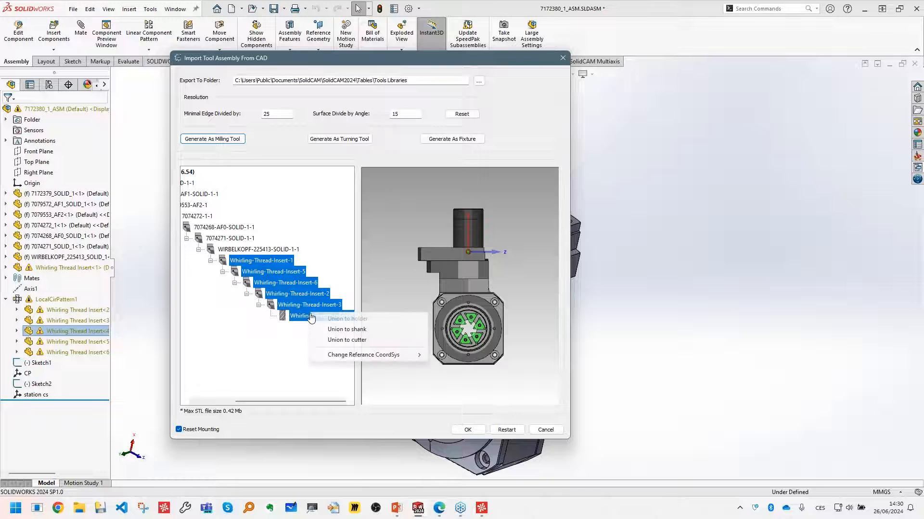
{"action": "left_click", "coordinate": [383, 342]}
- Union the body components from 7079572-AF1-SOLID-1-1 through WIRBELKOPF-225413-SOLID-1-1 into one component and select it
{"action": "scroll", "coordinate": [466, 321], "scroll_direction": "up", "scroll_amount": 3}
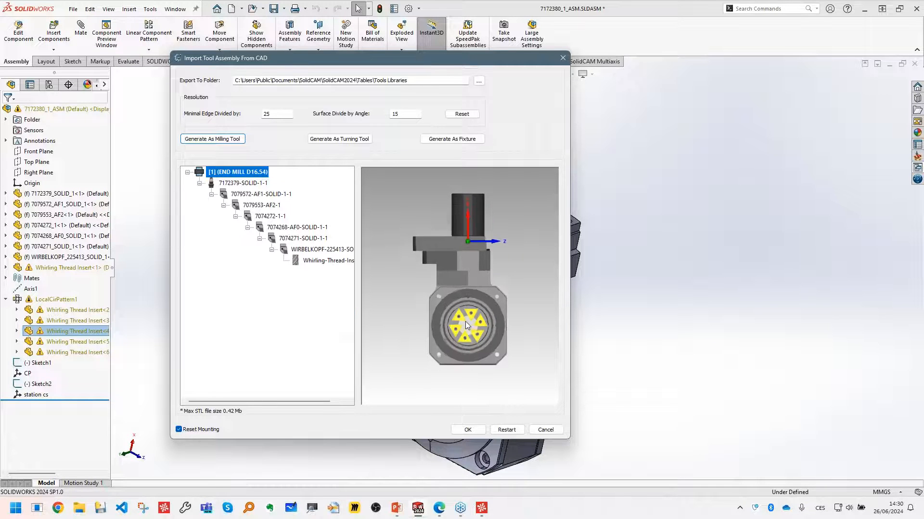
{"action": "left_click_drag", "start_coordinate": [472, 313], "coordinate": [461, 290]}
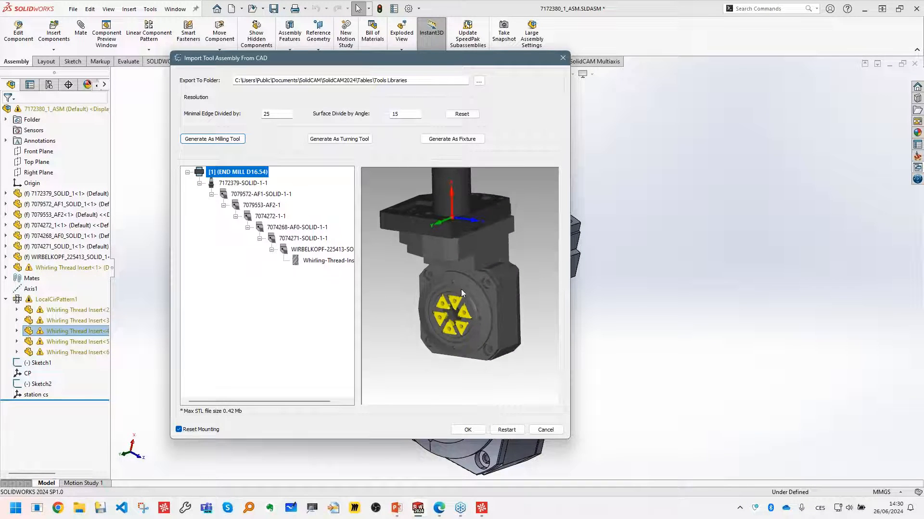
{"action": "left_click", "coordinate": [260, 194]}
{"action": "left_click", "coordinate": [311, 250], "text": "shift"}
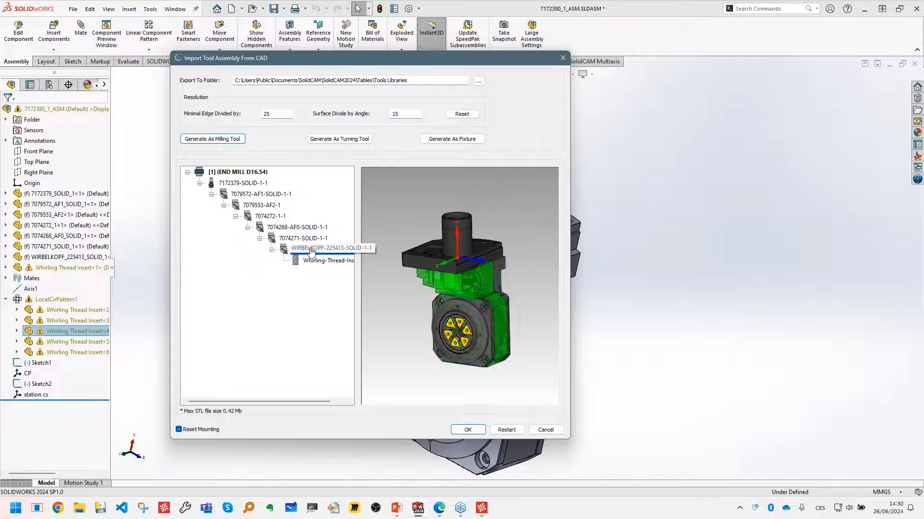
{"action": "right_click", "coordinate": [311, 250]}
{"action": "left_click", "coordinate": [353, 263]}
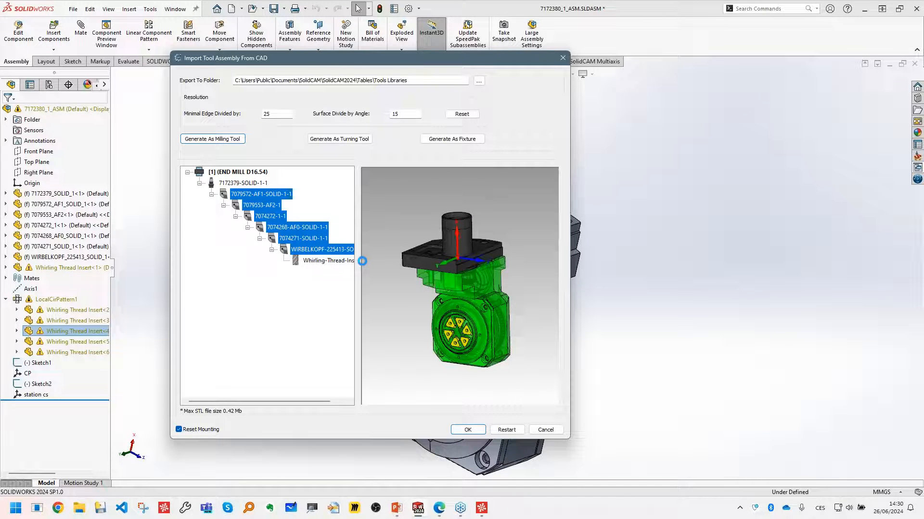
{"action": "right_click", "coordinate": [260, 195]}
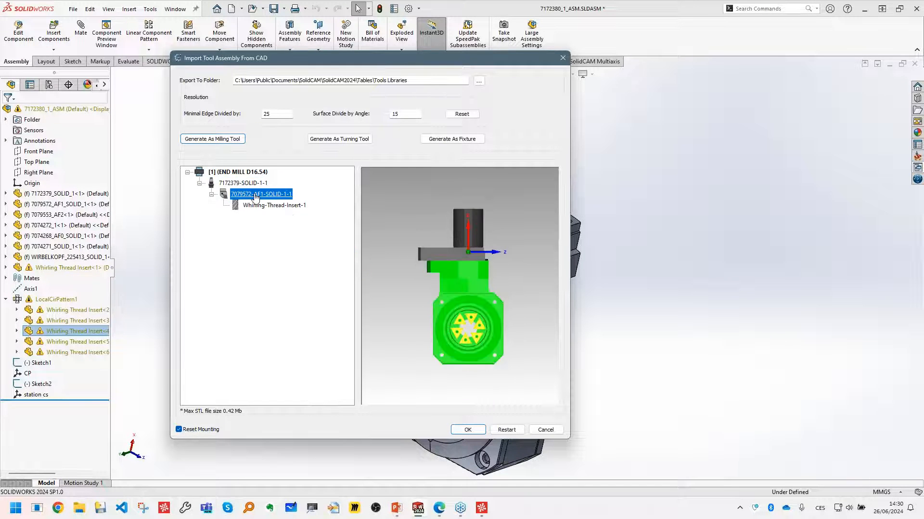
- Change the 7079572-AF1-SOLID-1-1 component of the milling tool to a holder
{"action": "left_click", "coordinate": [291, 200]}
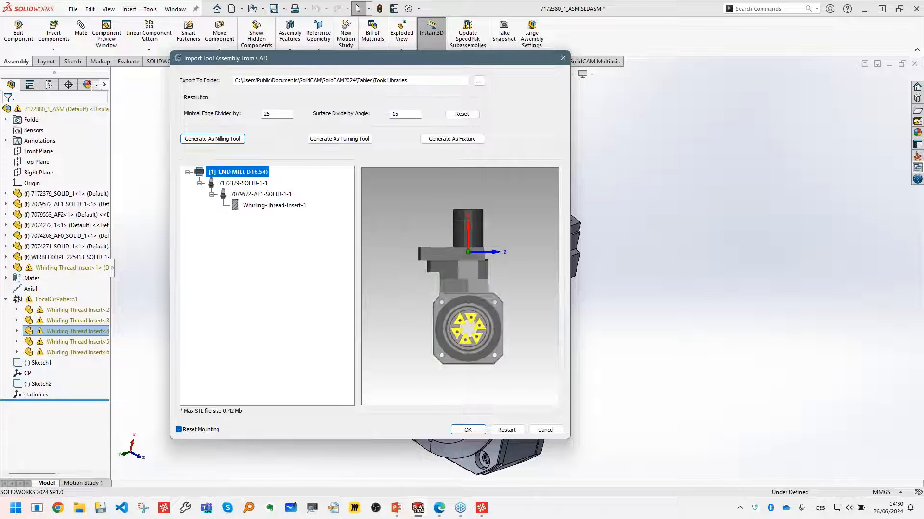
{"action": "middle_click_drag", "start_coordinate": [443, 285], "coordinate": [440, 311]}
{"action": "scroll", "coordinate": [469, 273], "scroll_direction": "up", "scroll_amount": 4}
{"action": "scroll", "coordinate": [472, 319], "scroll_direction": "down", "scroll_amount": 3}
{"action": "scroll", "coordinate": [472, 327], "scroll_direction": "up", "scroll_amount": 1}
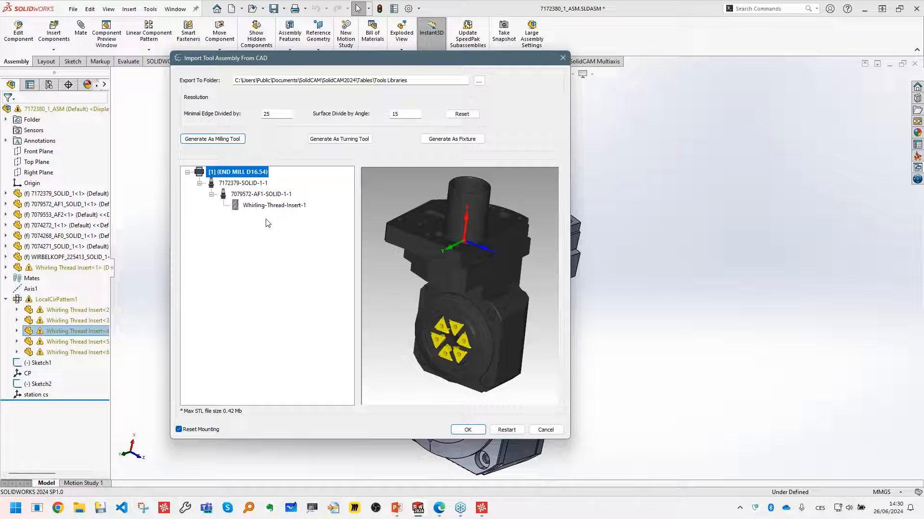
- Set the reference coordinate system of holder 7172379-SOLID-1-1 to station cs
{"action": "left_click", "coordinate": [246, 184]}
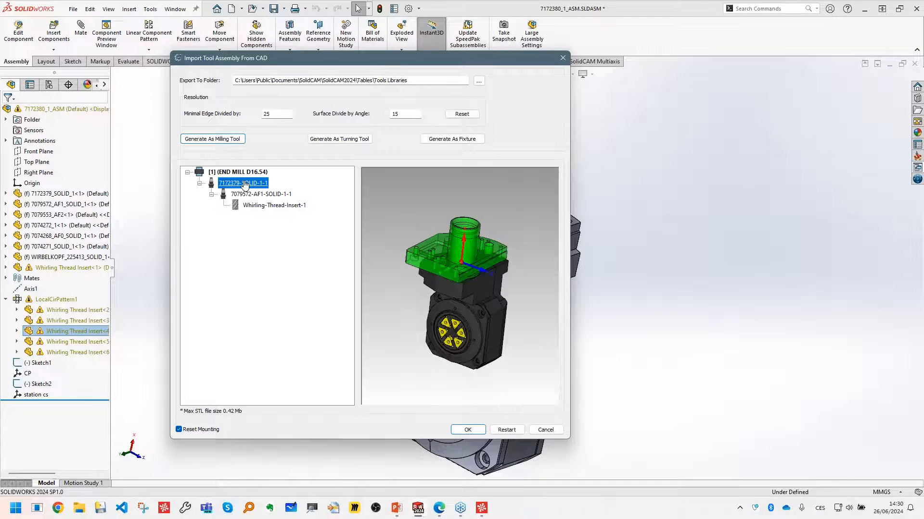
{"action": "right_click", "coordinate": [241, 186]}
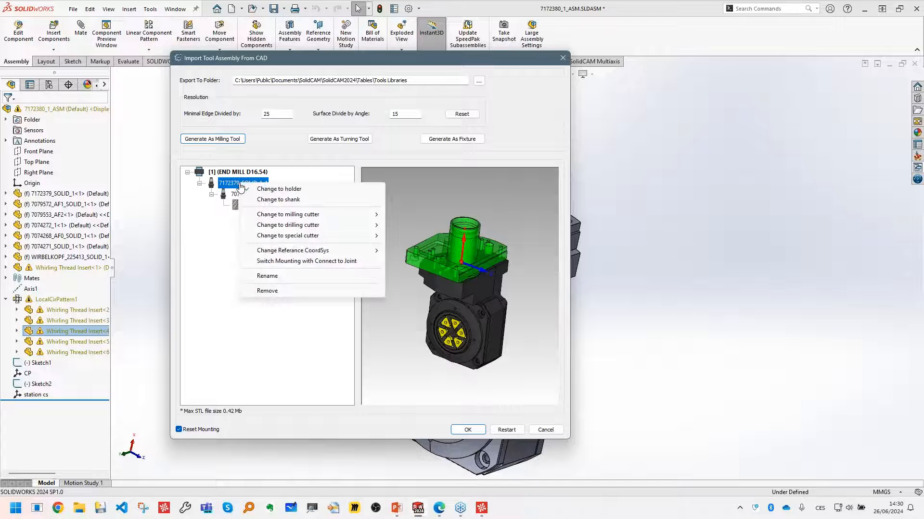
{"action": "mouse_move", "coordinate": [353, 254]}
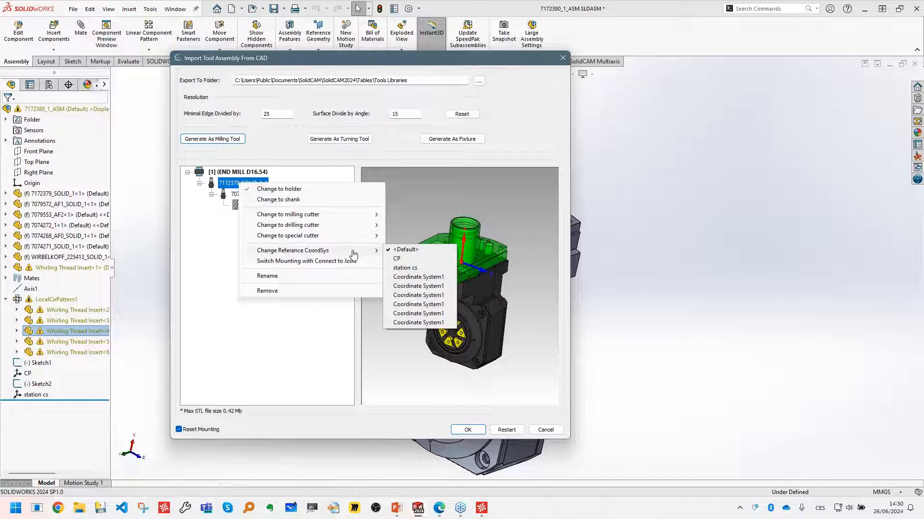
{"action": "left_click", "coordinate": [417, 269]}
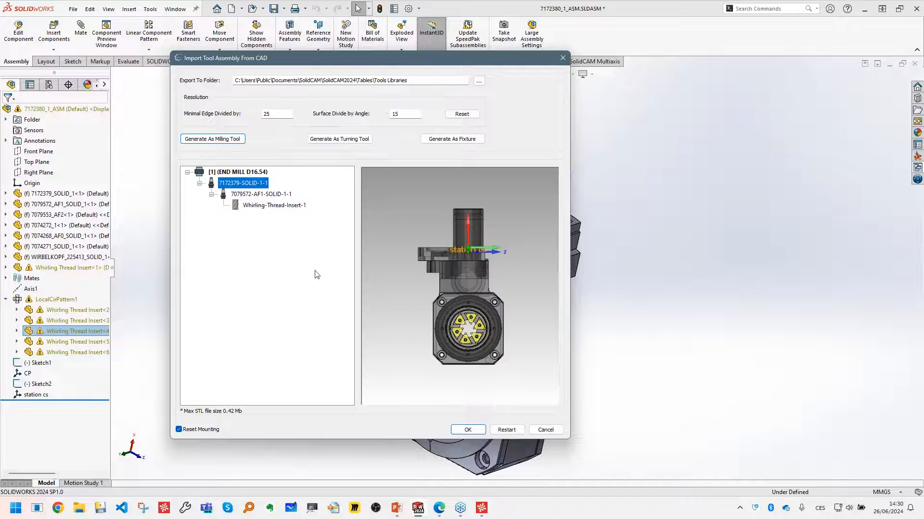
{"action": "middle_click_drag", "start_coordinate": [504, 299], "coordinate": [455, 328]}
{"action": "scroll", "coordinate": [457, 319], "scroll_direction": "up", "scroll_amount": 4}
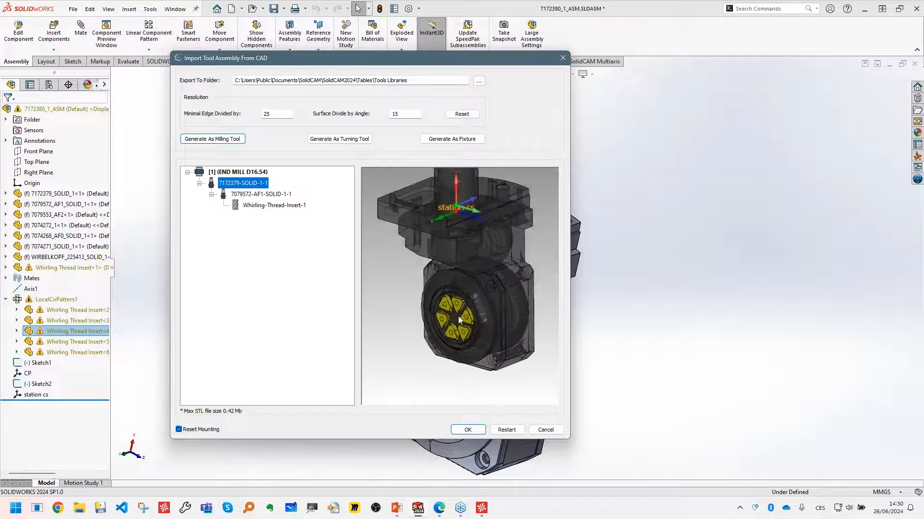
- Change the Whirling-Thread-Insert-1 cutter to the special cutter type THREAD WHIRLING
{"action": "left_click", "coordinate": [266, 205]}
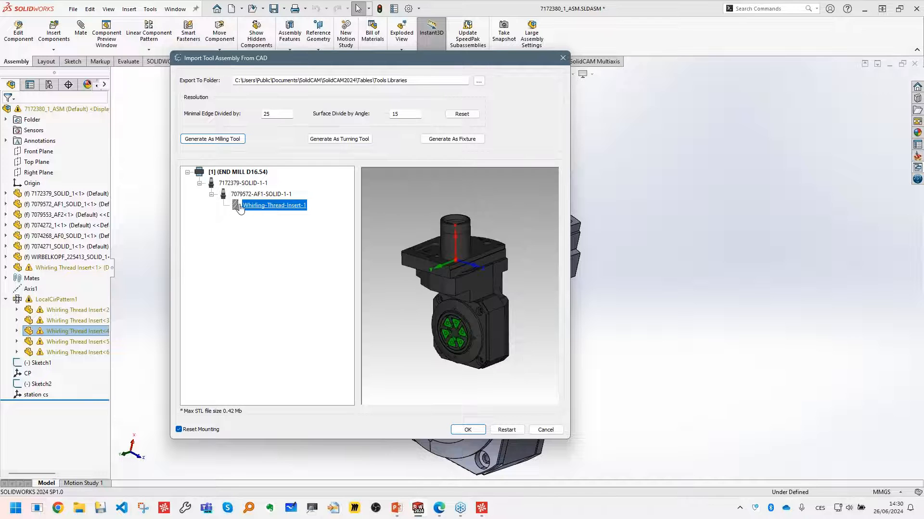
{"action": "right_click", "coordinate": [245, 206]}
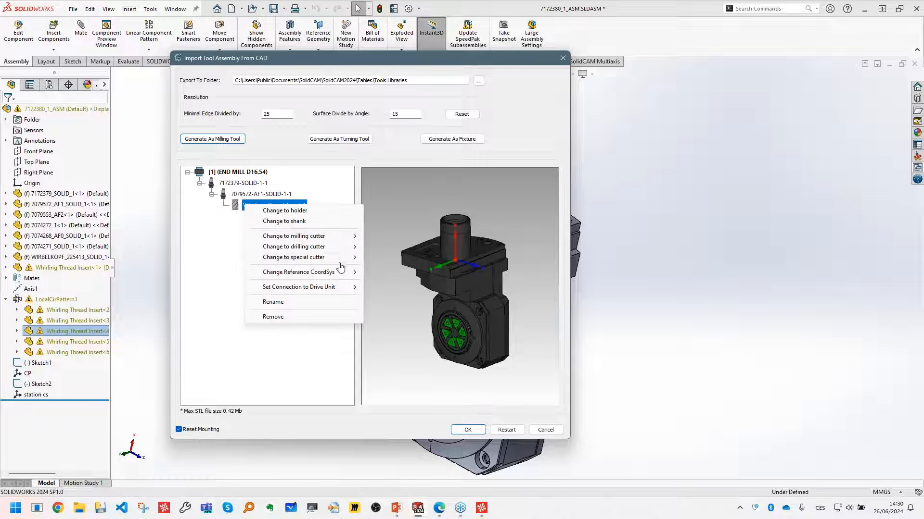
{"action": "mouse_move", "coordinate": [343, 258]}
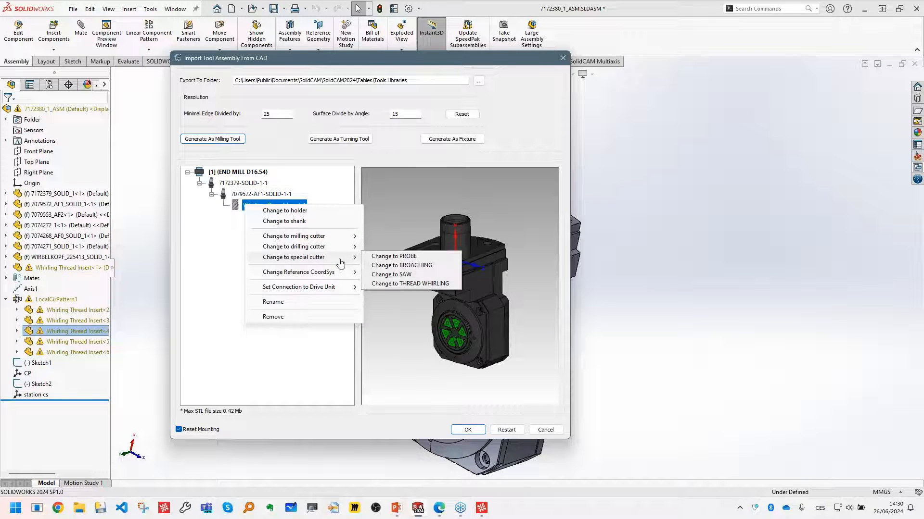
{"action": "left_click", "coordinate": [439, 284]}
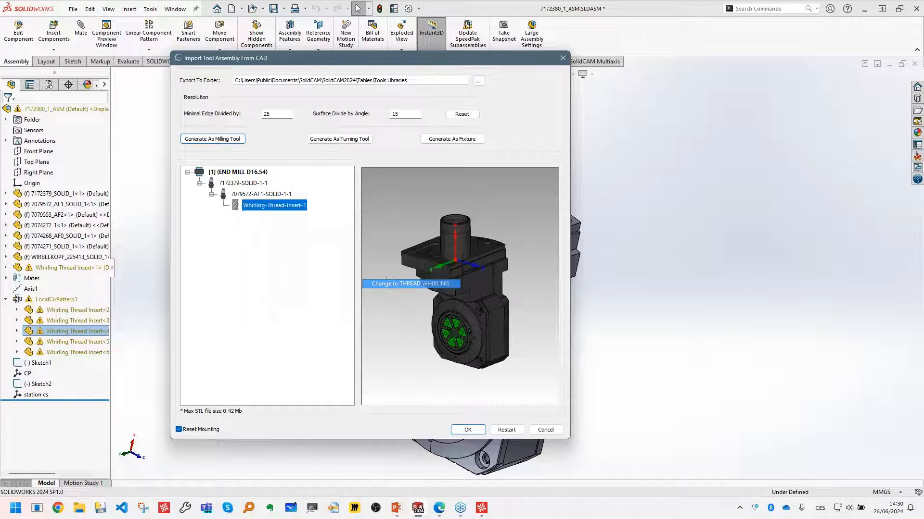
- Set the reference coordinate system of the Whirling-Thread-Insert-1 cutter to CP
{"action": "right_click", "coordinate": [245, 211]}
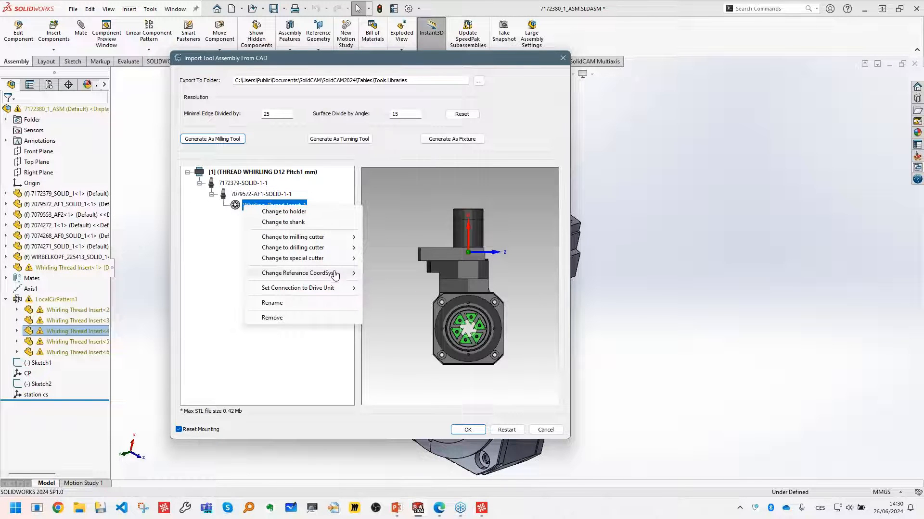
{"action": "mouse_move", "coordinate": [339, 276]}
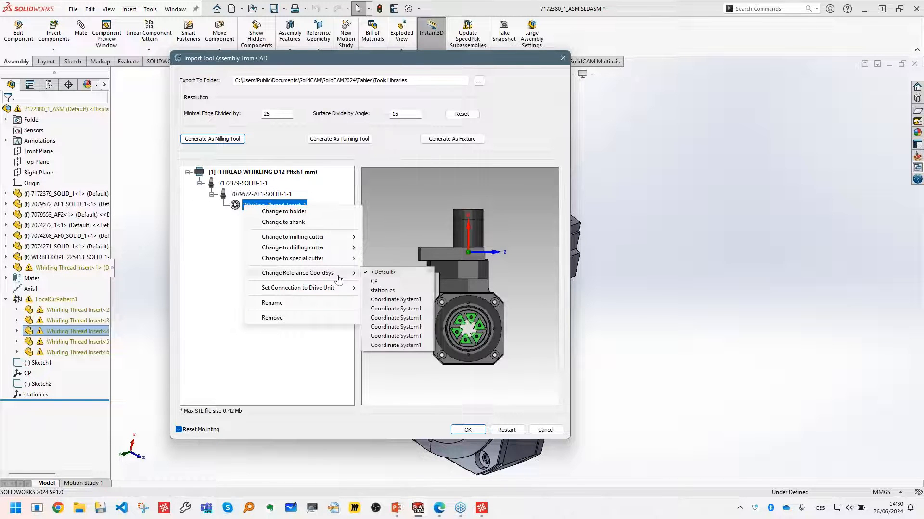
{"action": "left_click", "coordinate": [403, 283]}
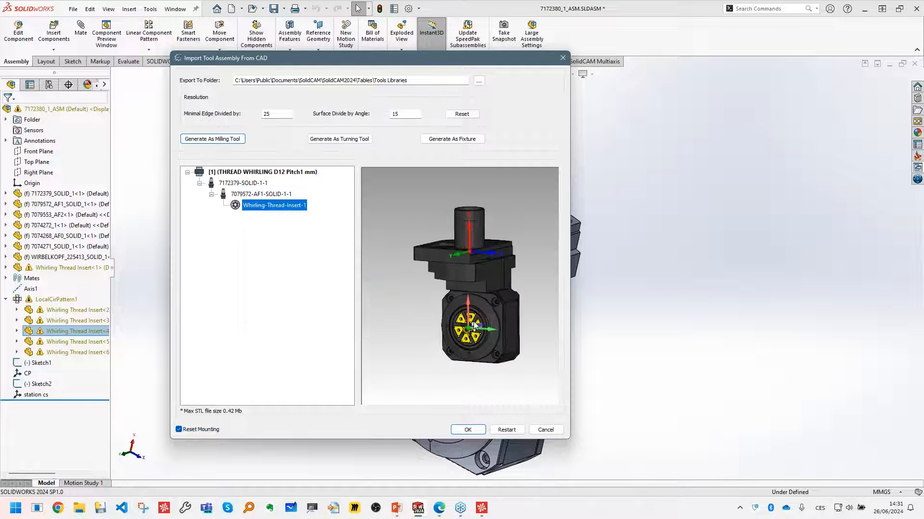
{"action": "scroll", "coordinate": [473, 321], "scroll_direction": "up", "scroll_amount": 6}
{"action": "scroll", "coordinate": [469, 298], "scroll_direction": "down", "scroll_amount": 4}
{"action": "scroll", "coordinate": [467, 255], "scroll_direction": "down", "scroll_amount": 1}
{"action": "middle_click_drag", "start_coordinate": [463, 205], "coordinate": [449, 228]}
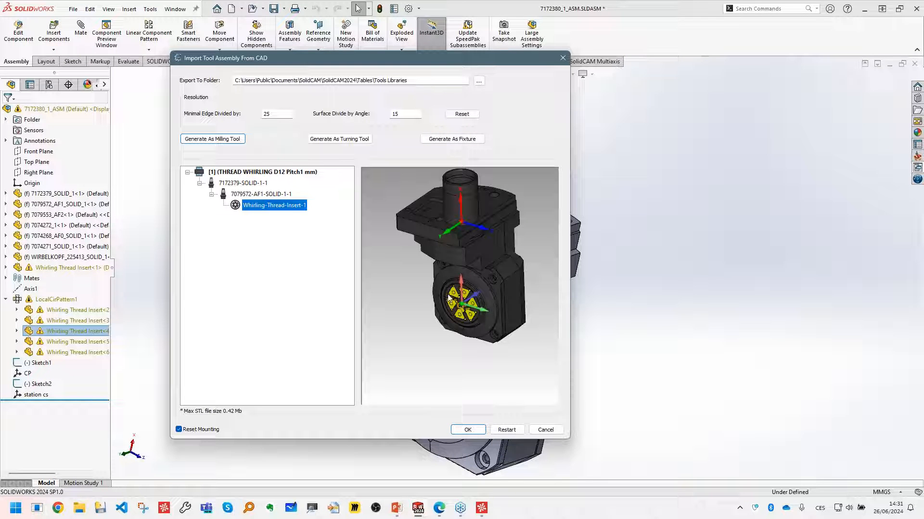
- Set the drive unit connection of Whirling-Thread-Insert-1 to GEAR and complete the tool assembly import
{"action": "right_click", "coordinate": [279, 205]}
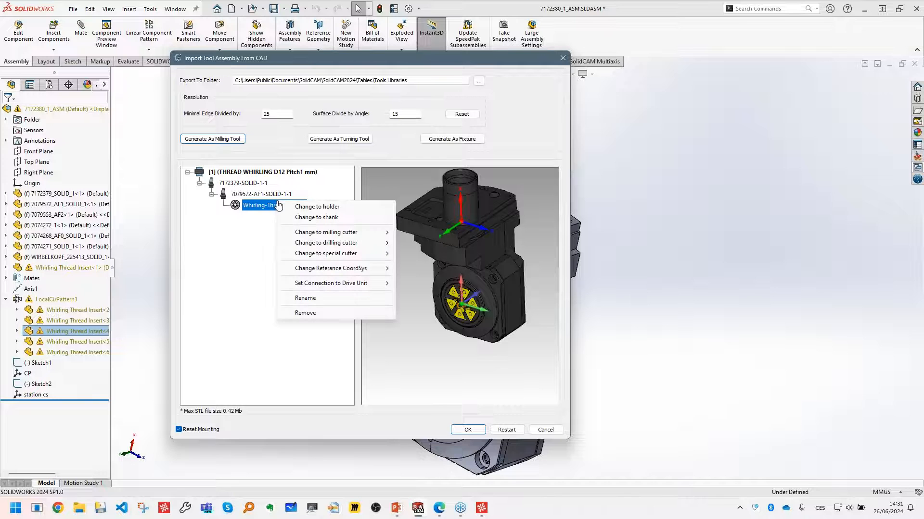
{"action": "mouse_move", "coordinate": [362, 287]}
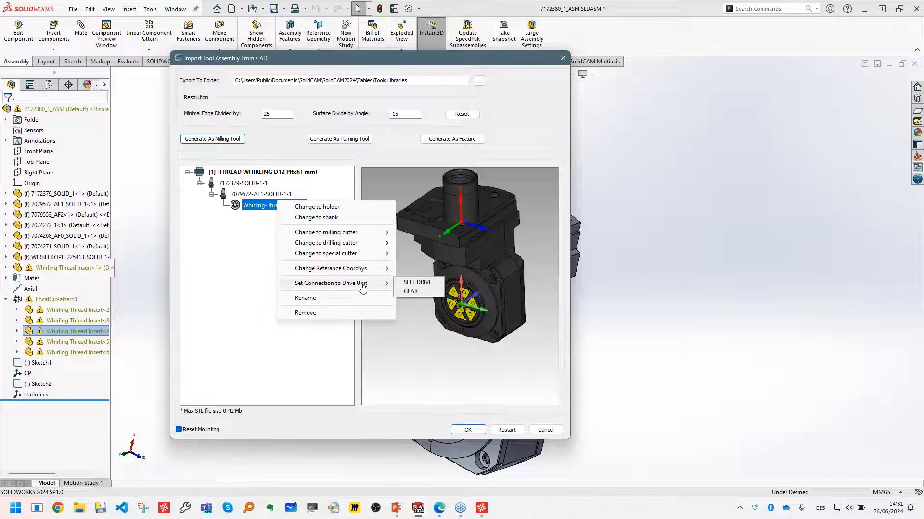
{"action": "left_click", "coordinate": [413, 292]}
{"action": "left_click", "coordinate": [473, 435]}
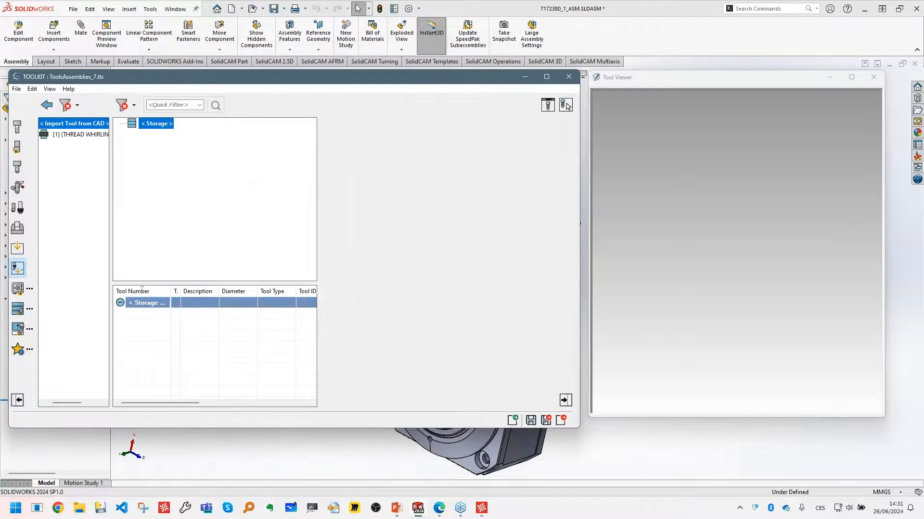
- Add the imported thread whirling tool to the library storage and expand its component tree down to the insert
{"action": "left_click_drag", "start_coordinate": [78, 138], "coordinate": [157, 125]}
{"action": "middle_click_drag", "start_coordinate": [783, 346], "coordinate": [754, 299]}
{"action": "left_click", "coordinate": [185, 167]}
{"action": "left_click", "coordinate": [131, 134]}
{"action": "left_click", "coordinate": [143, 145]}
{"action": "left_click", "coordinate": [156, 156]}
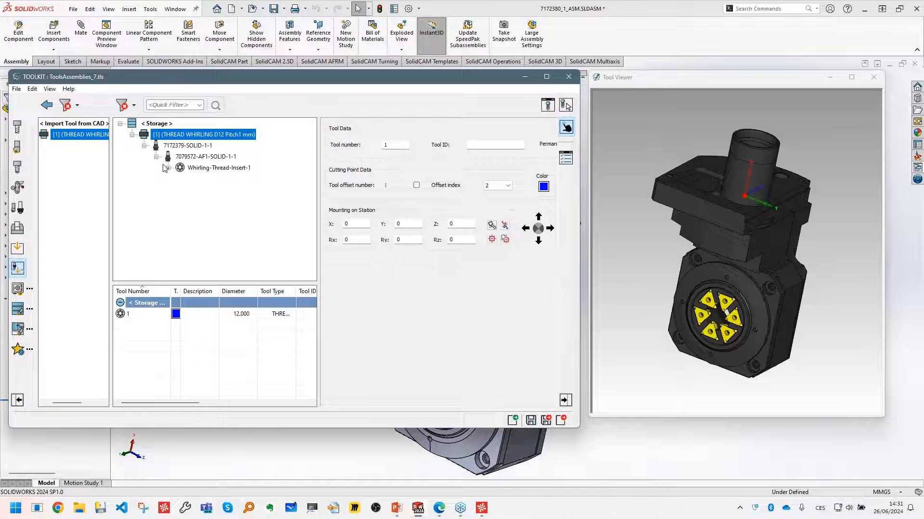
{"action": "left_click", "coordinate": [671, 296]}
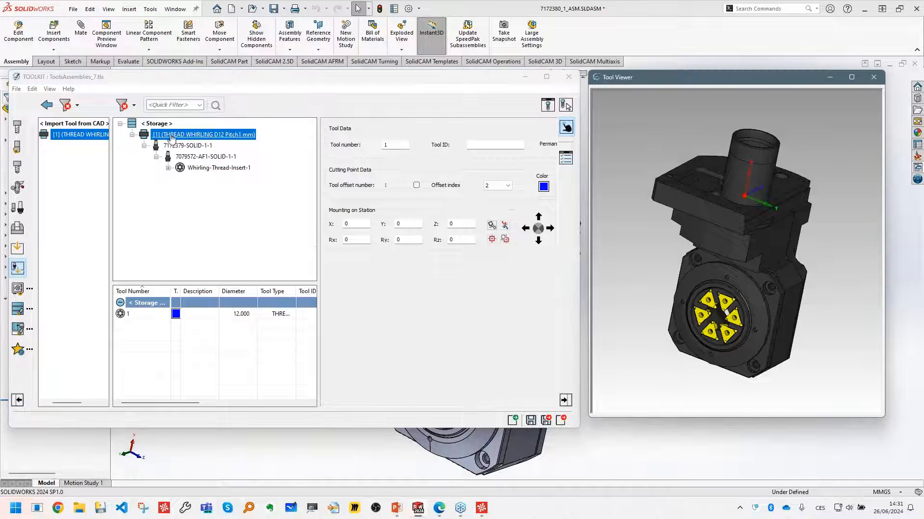
{"action": "left_click", "coordinate": [356, 263]}
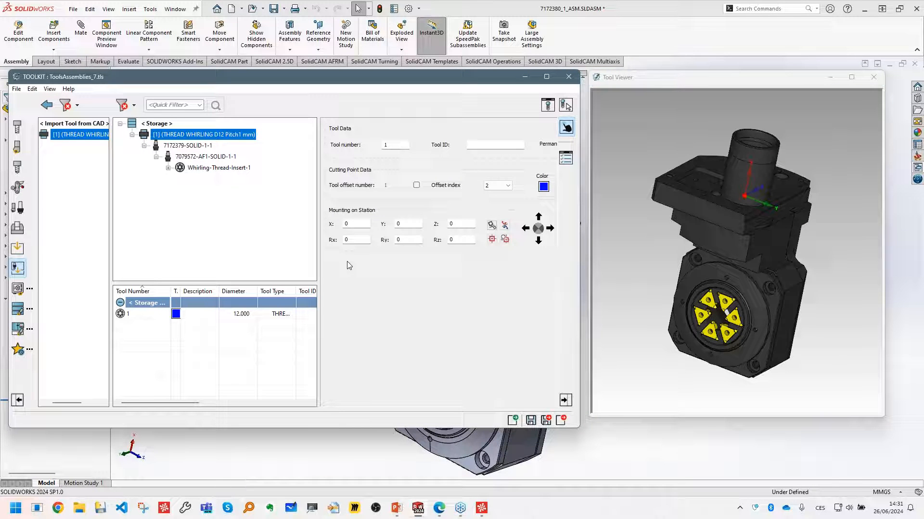
{"action": "left_click", "coordinate": [591, 240]}
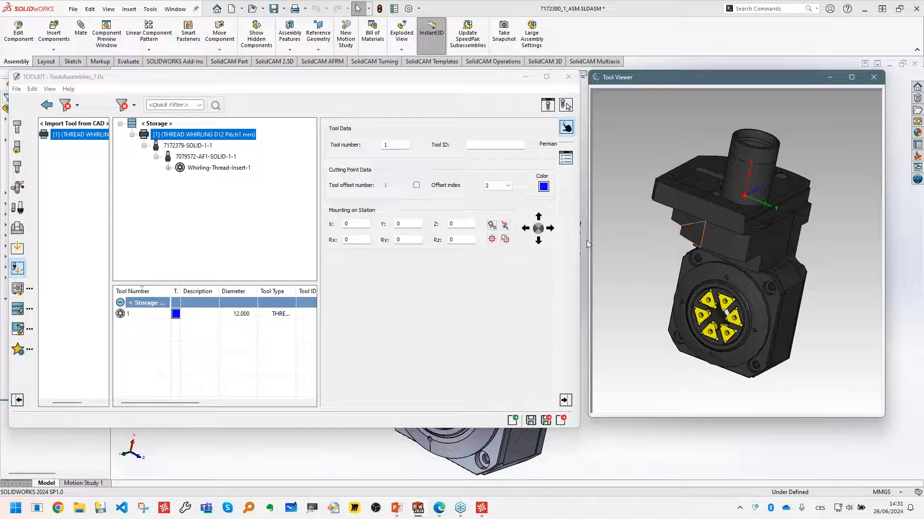
- Add a joint with a rotary axis to holder 7172379-SOLID-1-1
{"action": "left_click", "coordinate": [189, 146]}
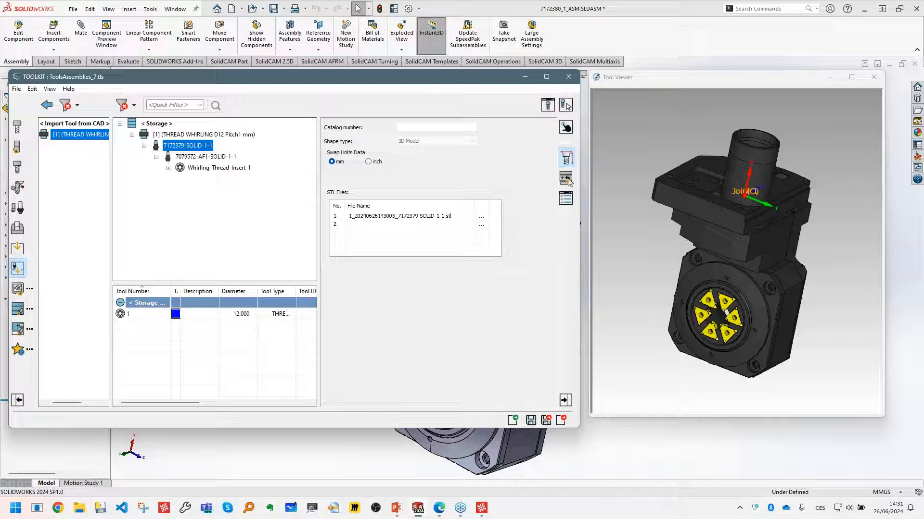
{"action": "left_click", "coordinate": [566, 179]}
{"action": "right_click", "coordinate": [363, 211]}
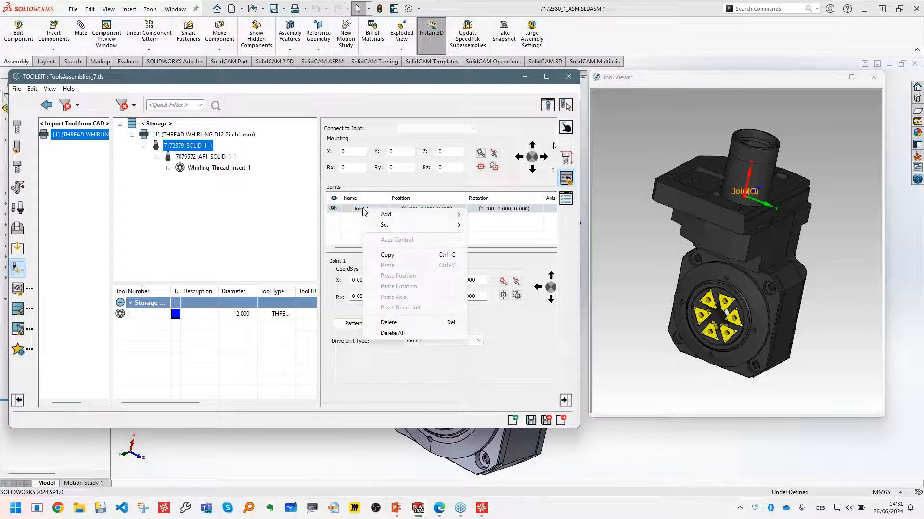
{"action": "mouse_move", "coordinate": [437, 219]}
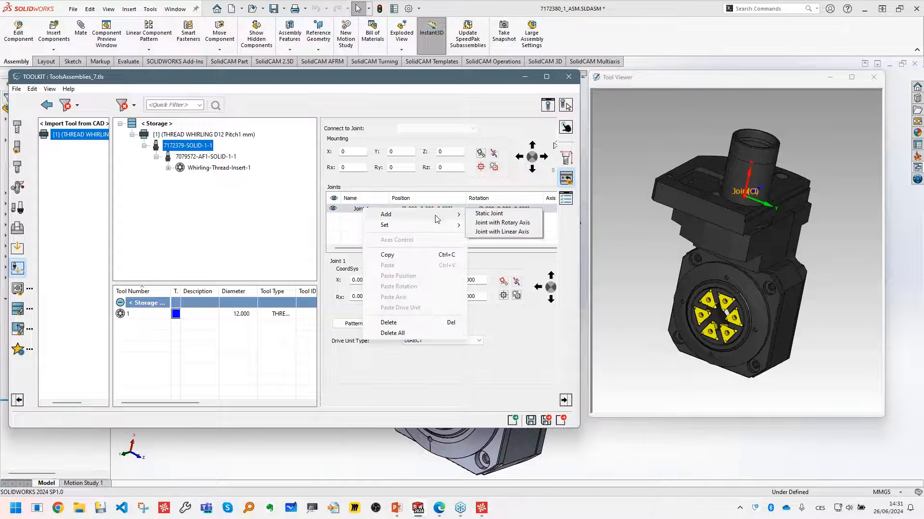
{"action": "left_click", "coordinate": [526, 224]}
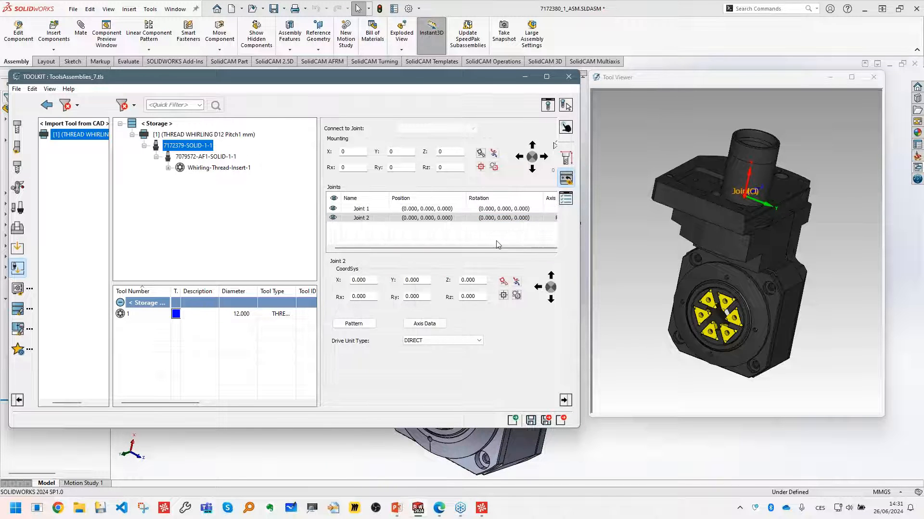
- Name the new joint's rotary axis Lead angle and set its axis vector to (1.000, 0.000, 0.000)
{"action": "left_click", "coordinate": [433, 325]}
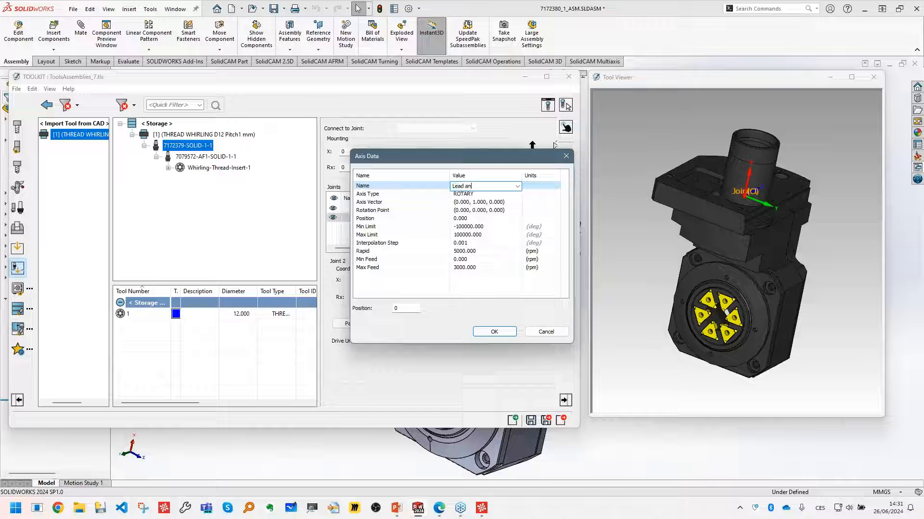
{"action": "left_click", "coordinate": [535, 210]}
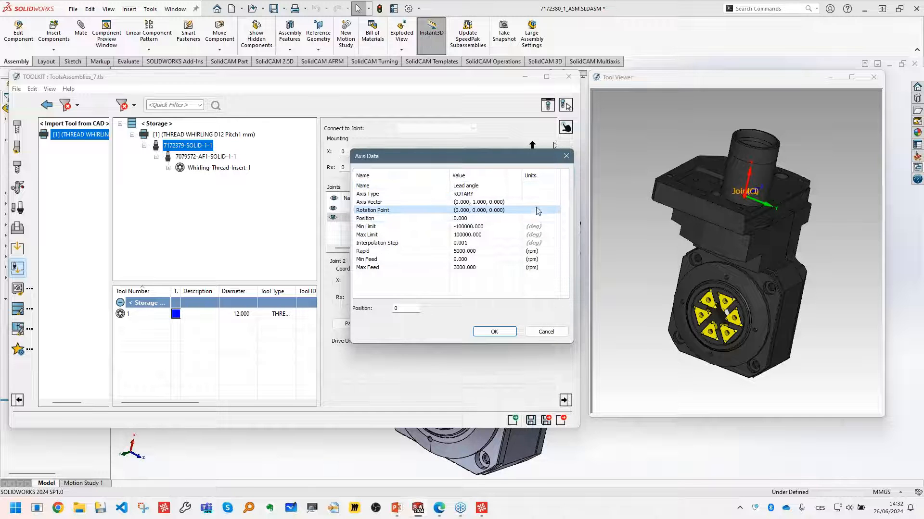
{"action": "left_click", "coordinate": [514, 201]}
{"action": "left_click", "coordinate": [515, 201]}
{"action": "left_click", "coordinate": [518, 202]}
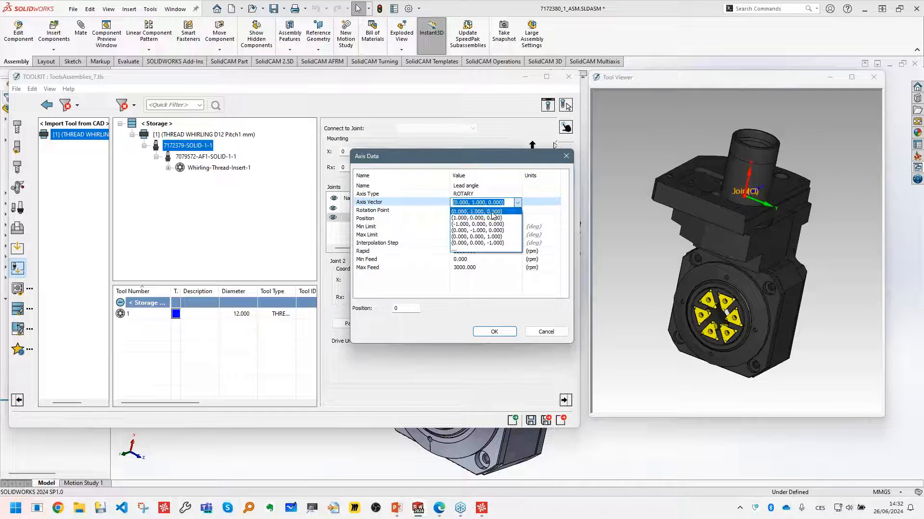
{"action": "left_click", "coordinate": [488, 219]}
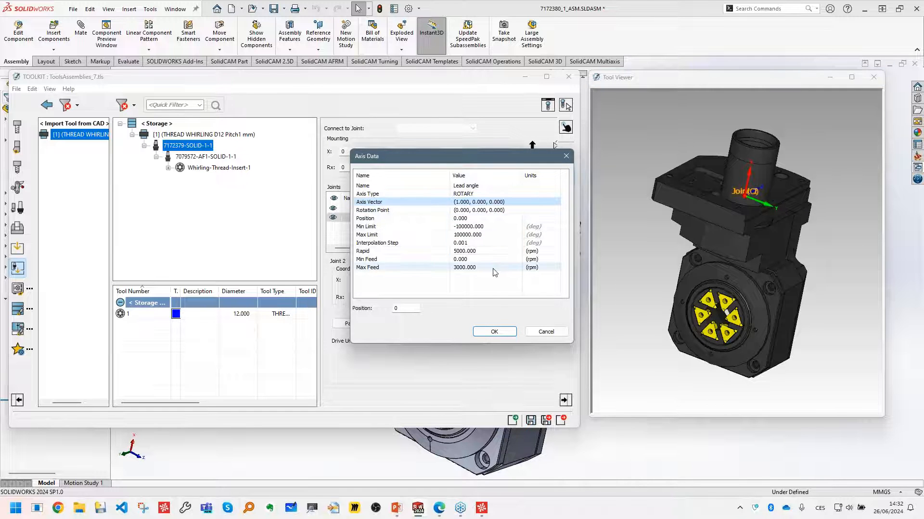
{"action": "left_click", "coordinate": [494, 332]}
- Connect holder 7079572-AF1-SOLID-1-1 to Joint 2 of its parent holder
{"action": "left_click", "coordinate": [206, 156]}
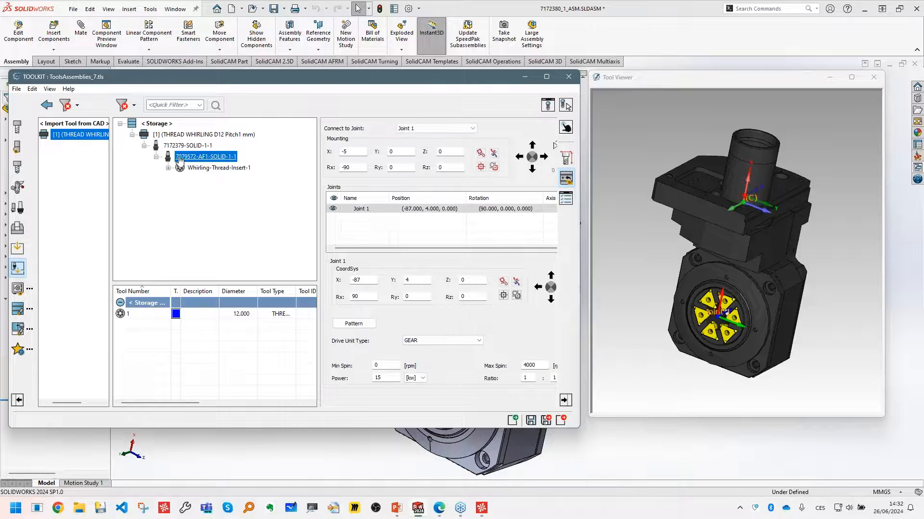
{"action": "left_click", "coordinate": [447, 129]}
{"action": "left_click", "coordinate": [446, 145]}
- Test the whirling tool's Lead angle axis with a trial angle and reset it to 0
{"action": "left_click", "coordinate": [204, 135]}
{"action": "left_click", "coordinate": [382, 274]}
{"action": "type", "text": "-50"}
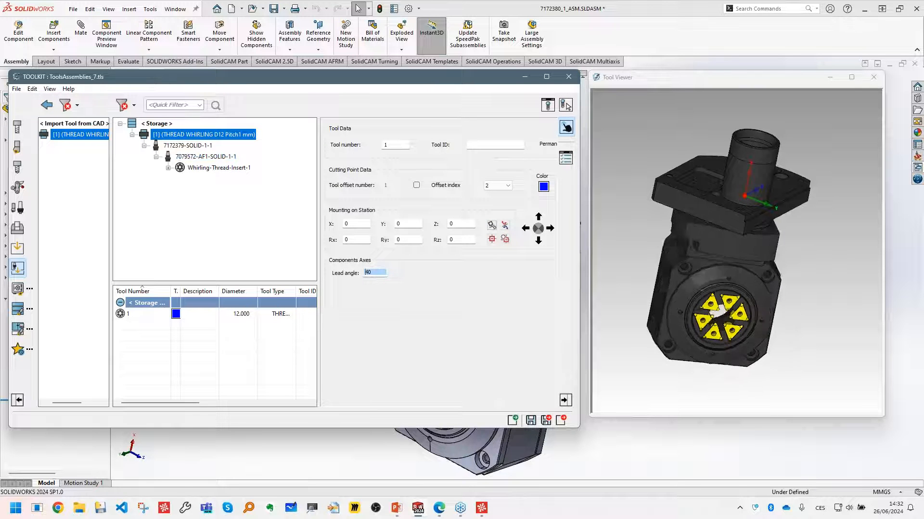
{"action": "scroll", "coordinate": [382, 274], "scroll_direction": "up", "scroll_amount": 13}
{"action": "scroll", "coordinate": [381, 274], "scroll_direction": "down", "scroll_amount": 3}
{"action": "type", "text": "0"}
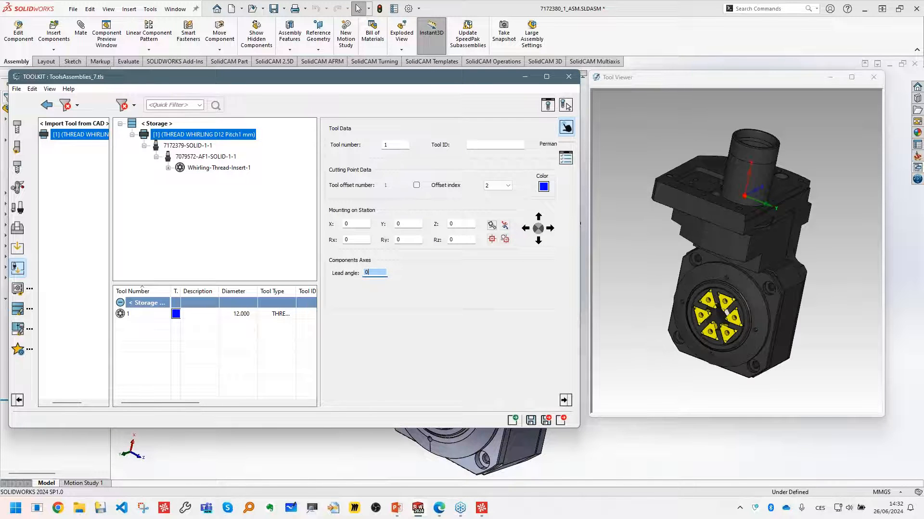
- Save the tool library under the name Thread whirling webinar in the Tools Libraries folder as a Tools Assemblies file
{"action": "left_click", "coordinate": [16, 88]}
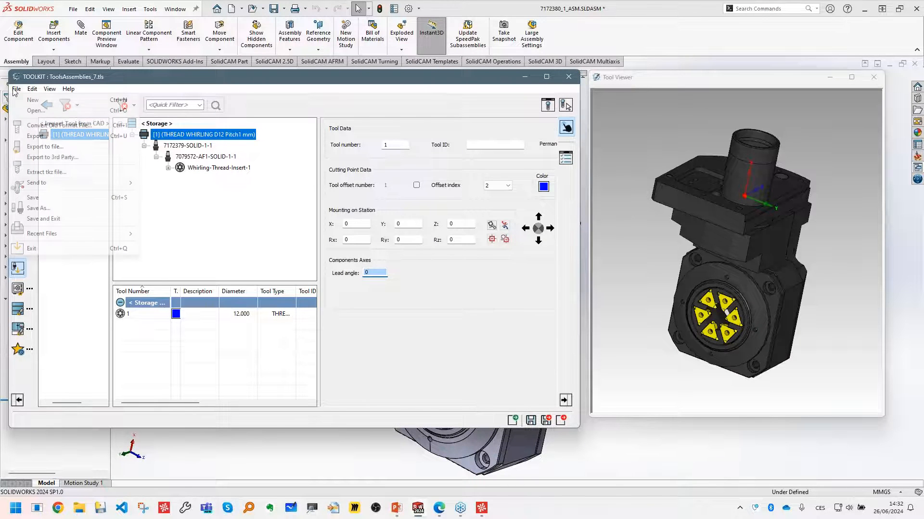
{"action": "left_click", "coordinate": [188, 262]}
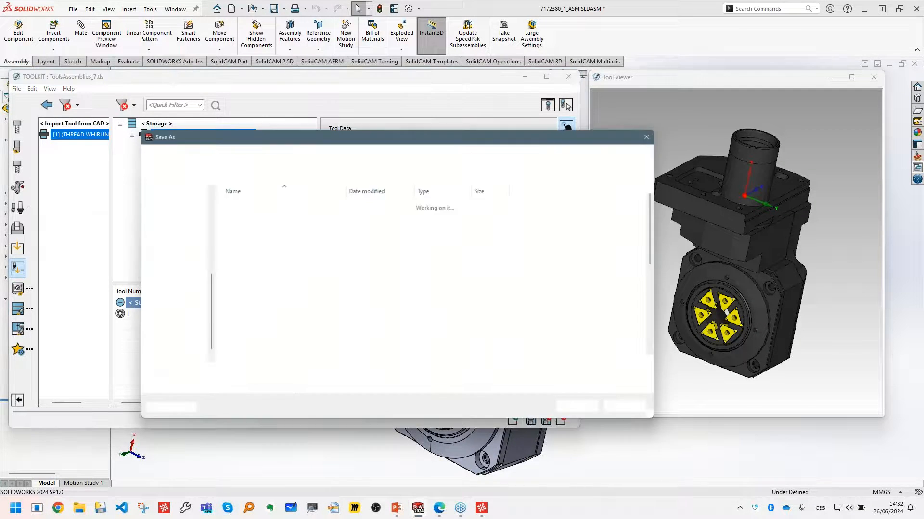
{"action": "type", "text": "Thr"}
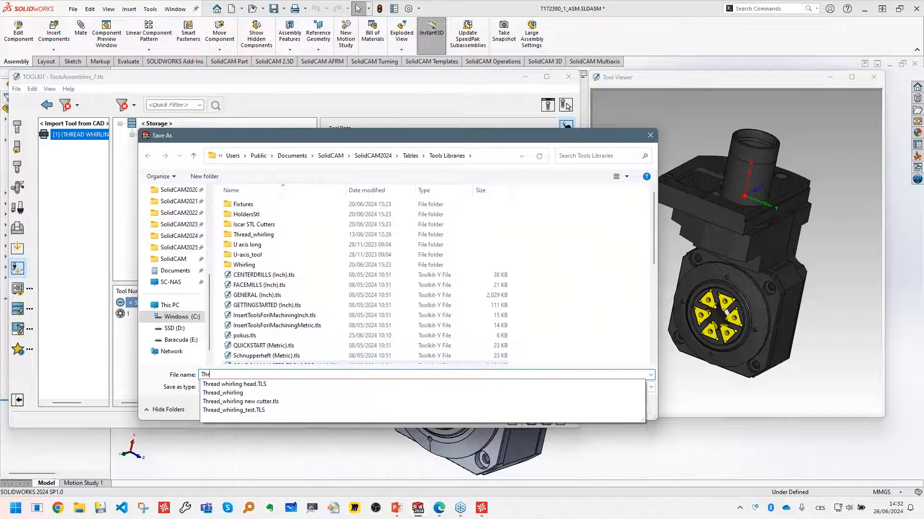
{"action": "type", "text": "ead w"}
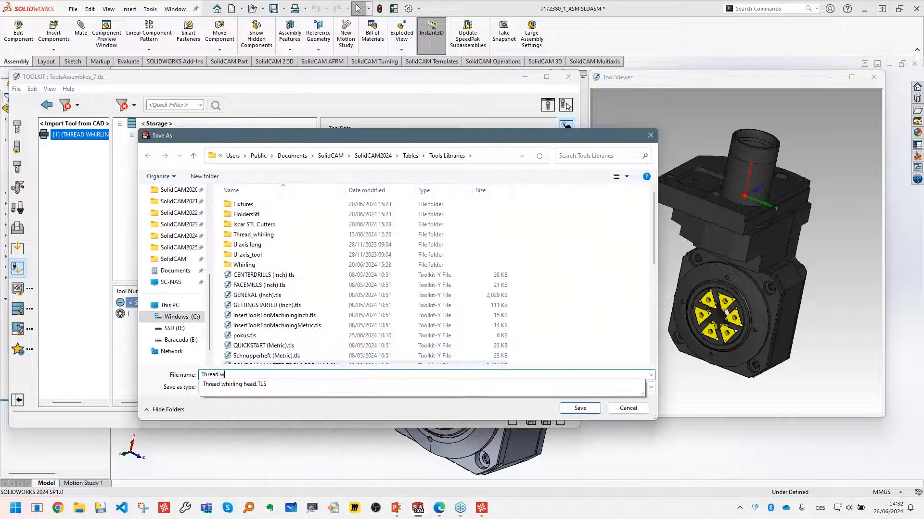
{"action": "type", "text": "hirling head.Te"}
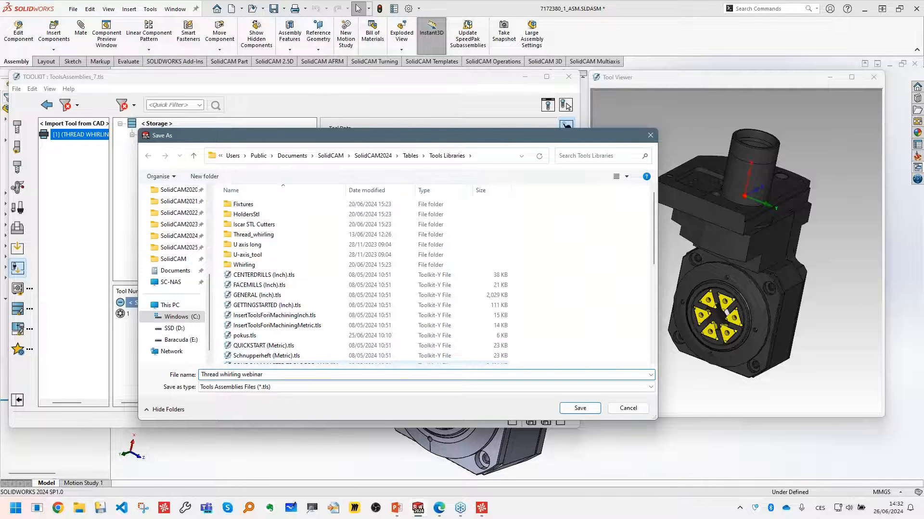
{"action": "left_click", "coordinate": [579, 408]}
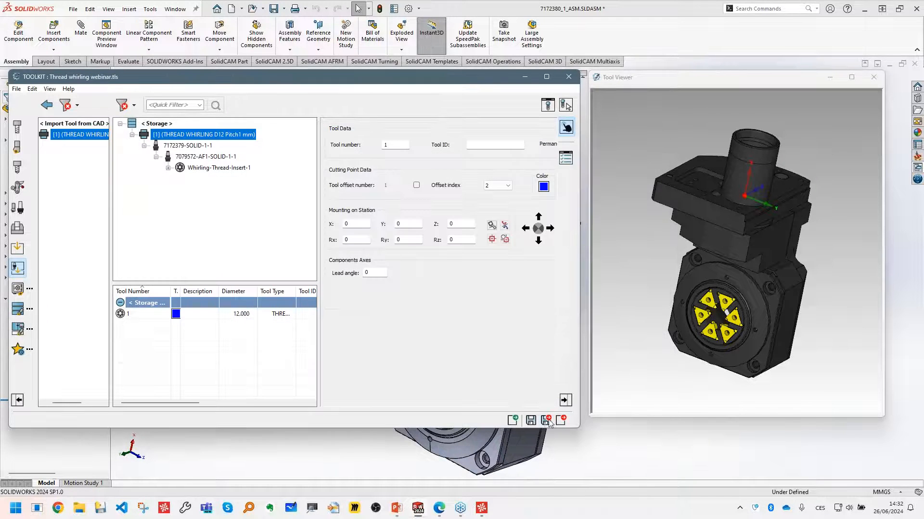
- Save and exit the tool library, and close the whirling unit assembly with all modified documents saved
{"action": "left_click", "coordinate": [547, 420]}
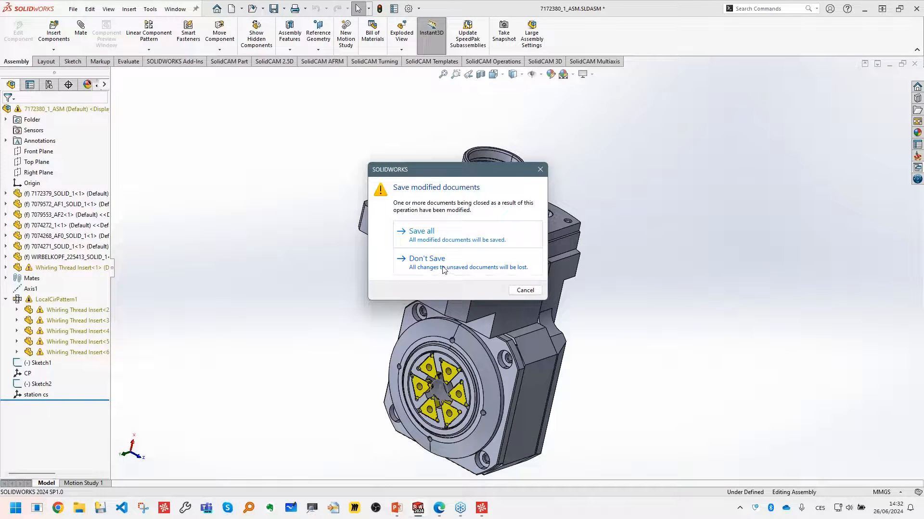
{"action": "left_click", "coordinate": [427, 239]}
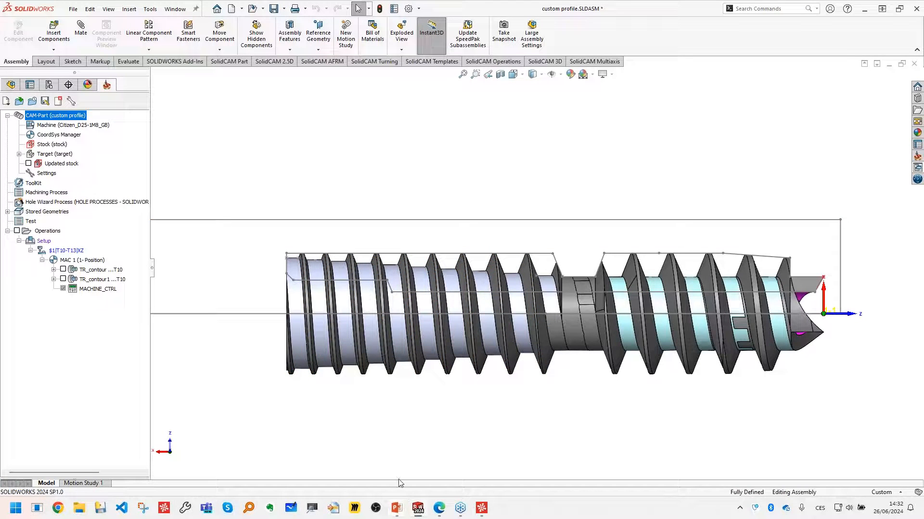
- Switch to the PowerPoint thread whirling slide show and advance from the technology principles slide to slide 5
{"action": "mouse_move", "coordinate": [397, 506]}
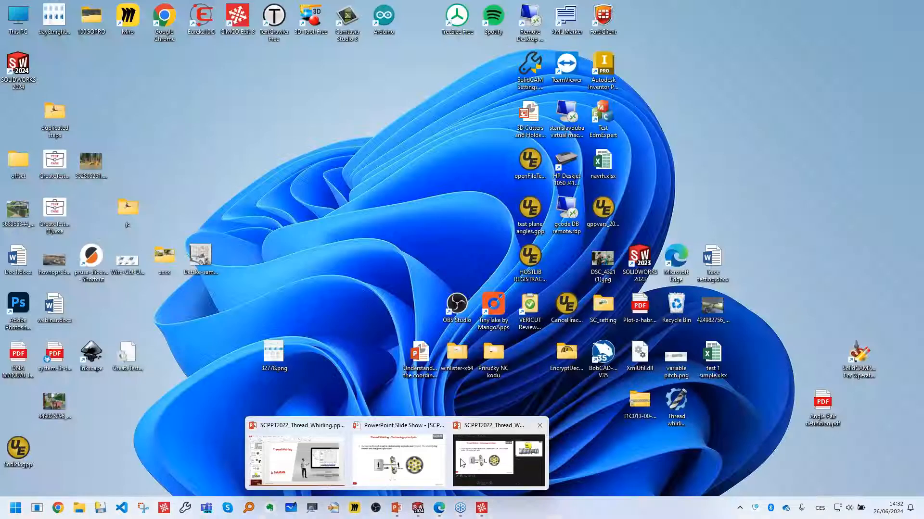
{"action": "left_click", "coordinate": [460, 463]}
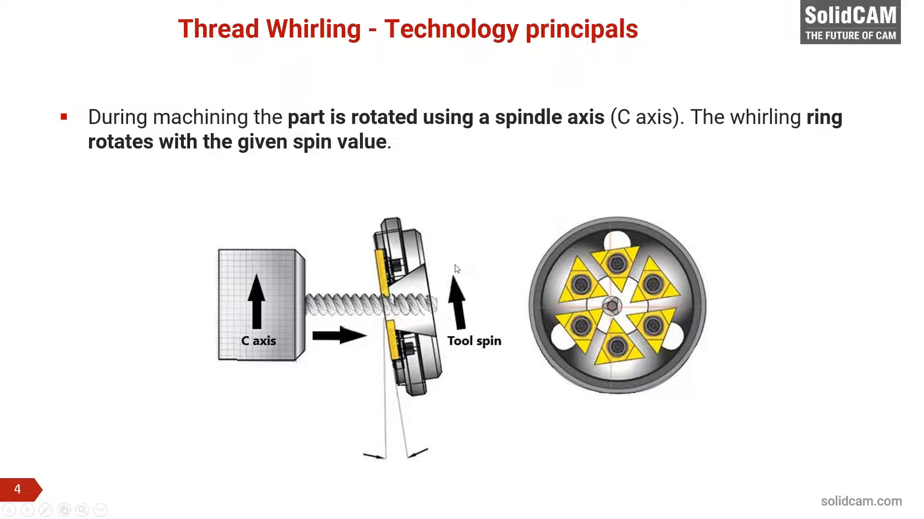
{"action": "left_click", "coordinate": [456, 268]}
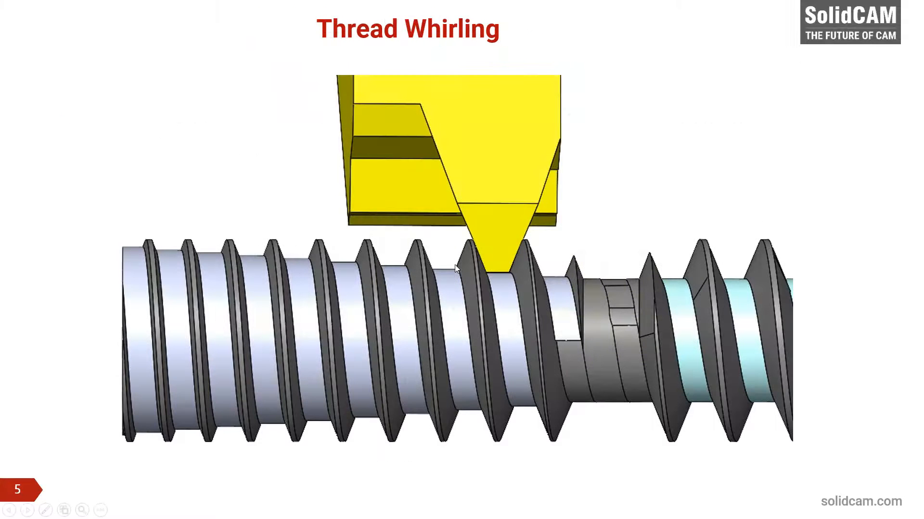
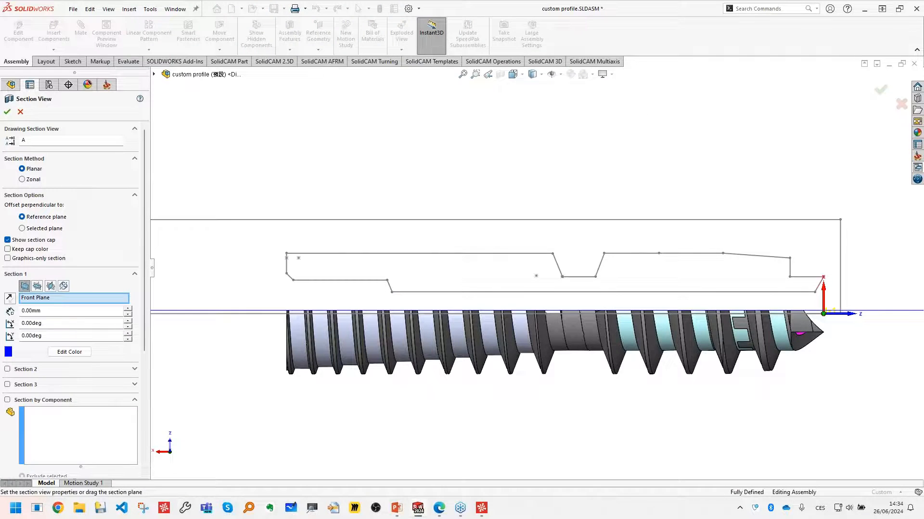
- Section the custom profile assembly through the Top Plane and start a sketch on its Top Plane
{"action": "left_click", "coordinate": [39, 287]}
{"action": "left_click", "coordinate": [8, 113]}
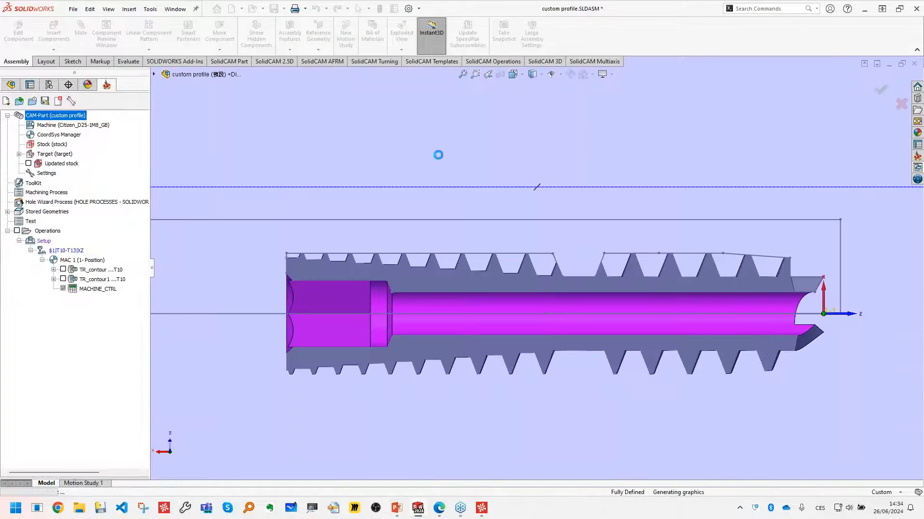
{"action": "left_click", "coordinate": [11, 85]}
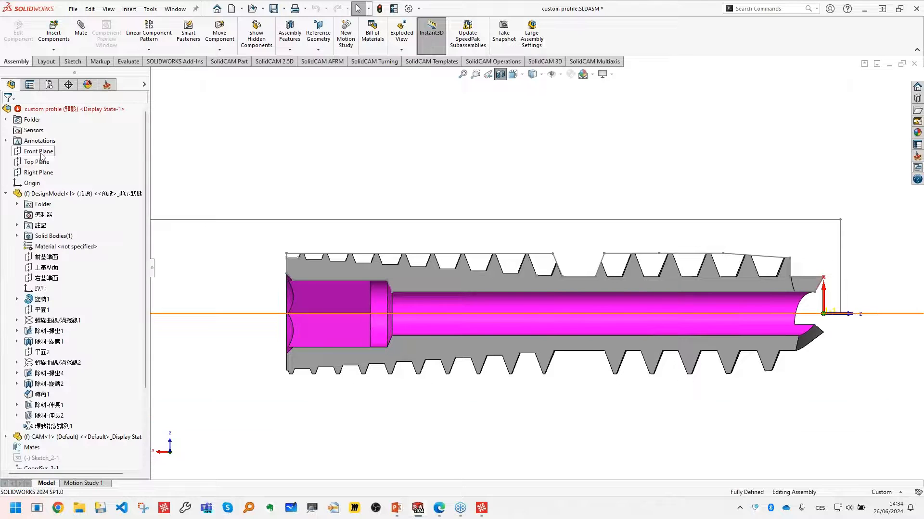
{"action": "left_click", "coordinate": [37, 172]}
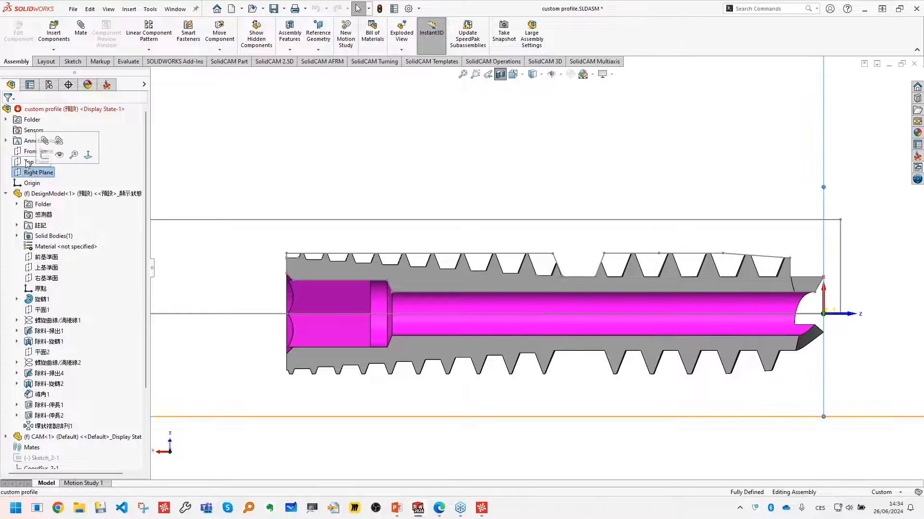
{"action": "left_click", "coordinate": [37, 162]}
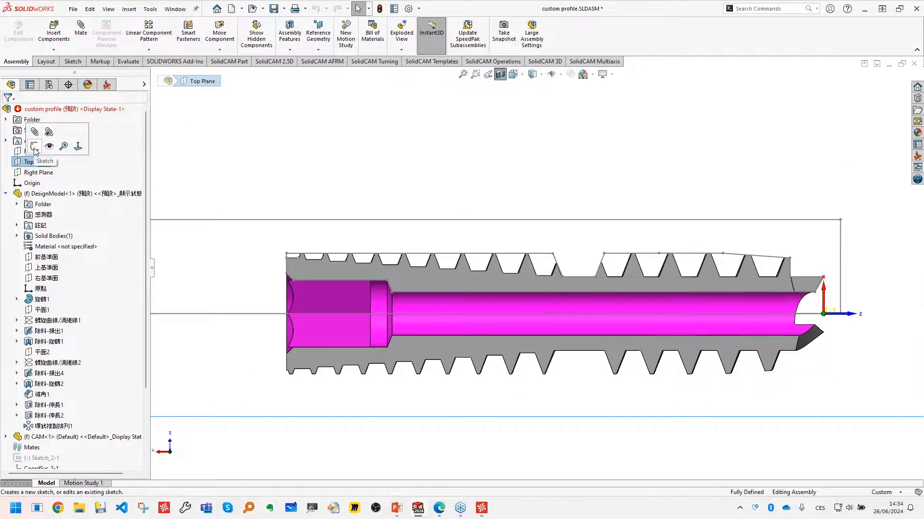
{"action": "left_click", "coordinate": [34, 146]}
- Sketch a sloped line about 7.88 mm long from the first thread root corner to the profile corner at the middle relief
{"action": "key", "text": "alt+Right"}
{"action": "key", "text": "alt+Right"}
{"action": "key", "text": "alt+Right"}
{"action": "key", "text": "alt+Right"}
{"action": "key", "text": "alt+Right"}
{"action": "key", "text": "alt+Right"}
{"action": "key", "text": "alt+Right"}
{"action": "key", "text": "alt+Right"}
{"action": "key", "text": "alt+Right"}
{"action": "key", "text": "alt+Right"}
{"action": "key", "text": "alt+Right"}
{"action": "key", "text": "alt+Right"}
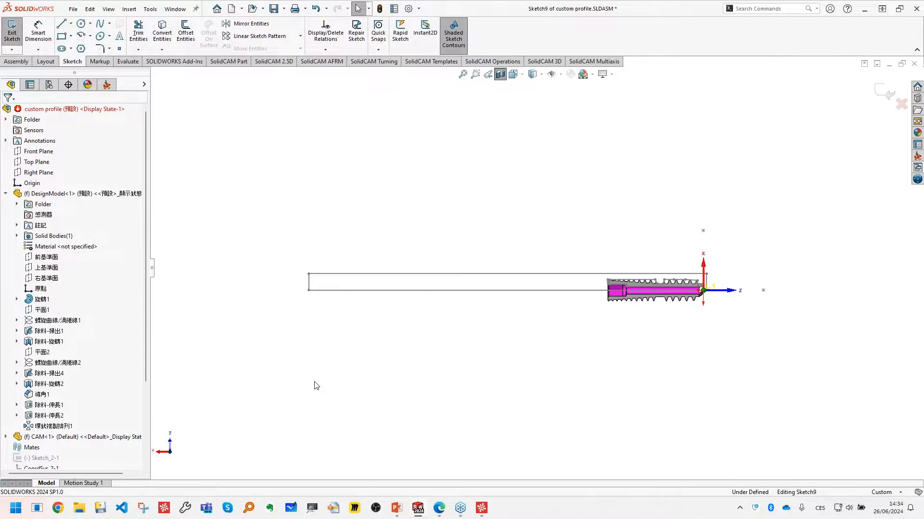
{"action": "scroll", "coordinate": [743, 289], "scroll_direction": "up", "scroll_amount": 10}
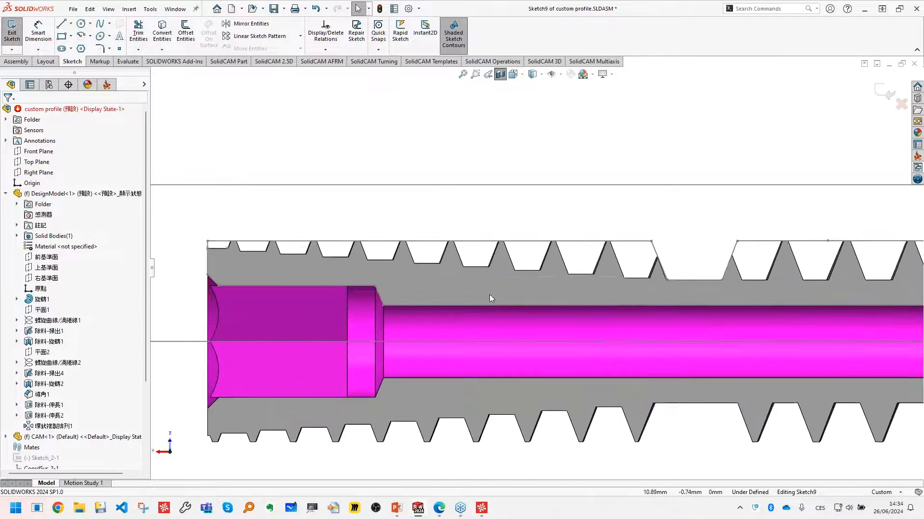
{"action": "left_click", "coordinate": [106, 86]}
{"action": "right_click_drag", "start_coordinate": [437, 155], "coordinate": [398, 164]}
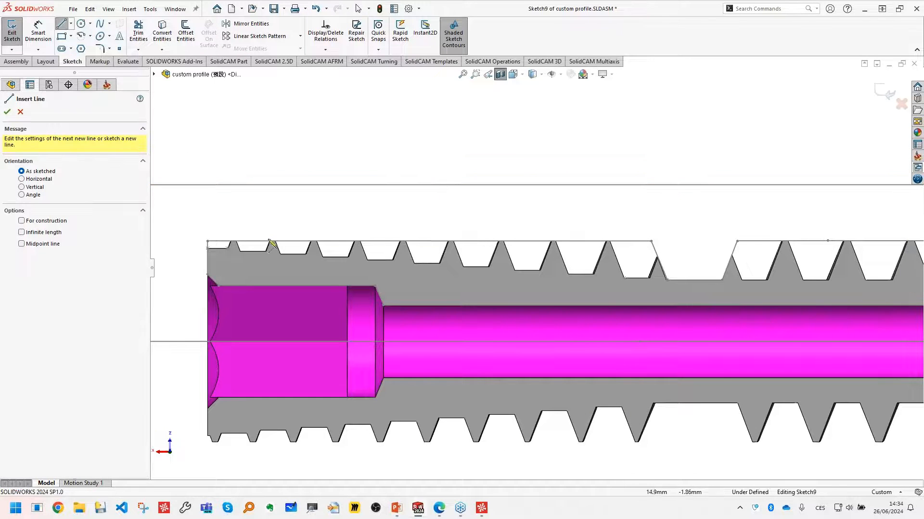
{"action": "left_click", "coordinate": [228, 248]}
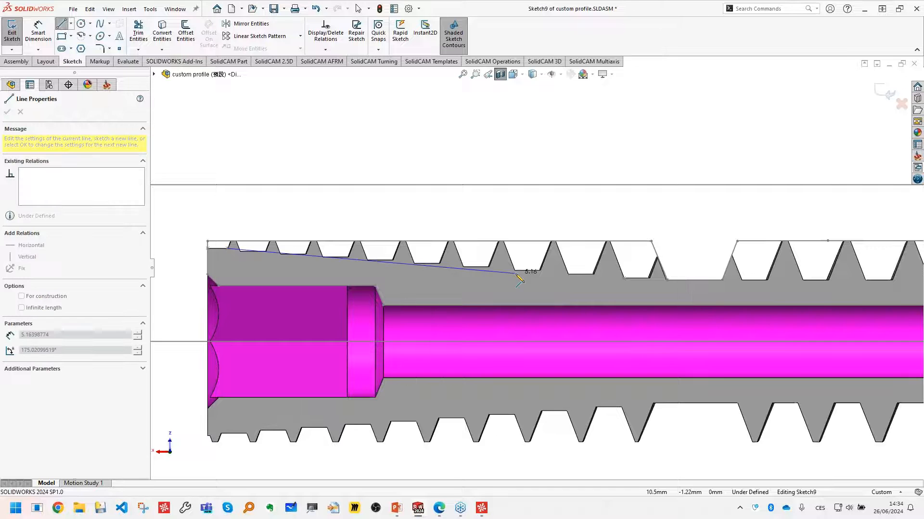
{"action": "left_click", "coordinate": [667, 280]}
{"action": "key", "text": "Escape"}
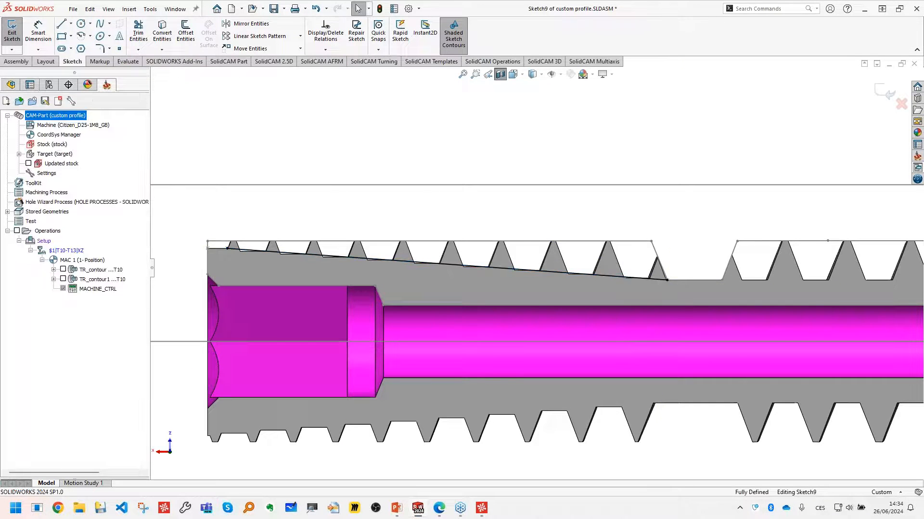
- Open the Whirling Thread Insert part alongside the custom profile assembly
{"action": "scroll", "coordinate": [511, 235], "scroll_direction": "down", "scroll_amount": 2}
{"action": "scroll", "coordinate": [502, 225], "scroll_direction": "up", "scroll_amount": 2}
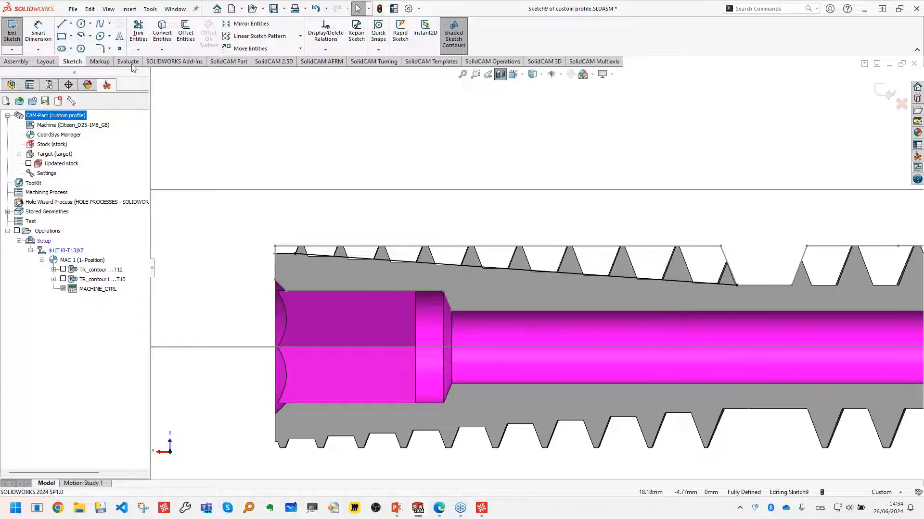
{"action": "left_click", "coordinate": [72, 8]}
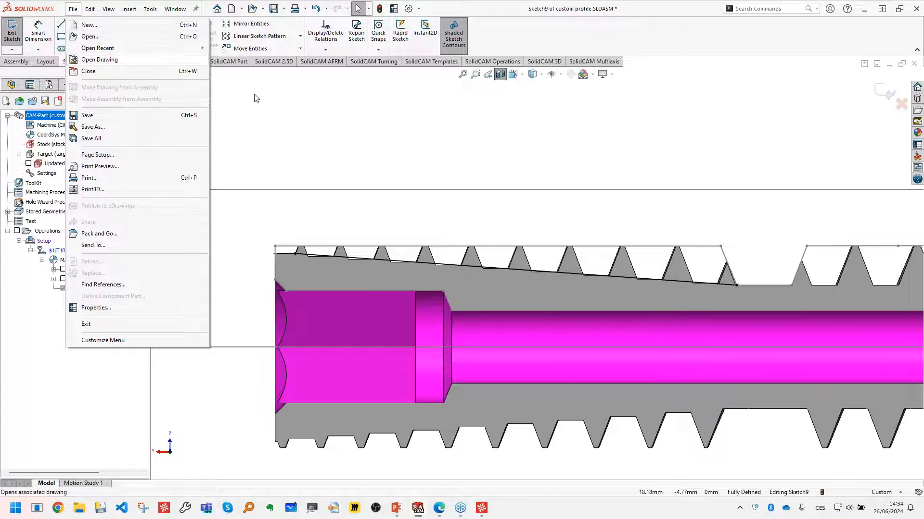
{"action": "key", "text": "Escape"}
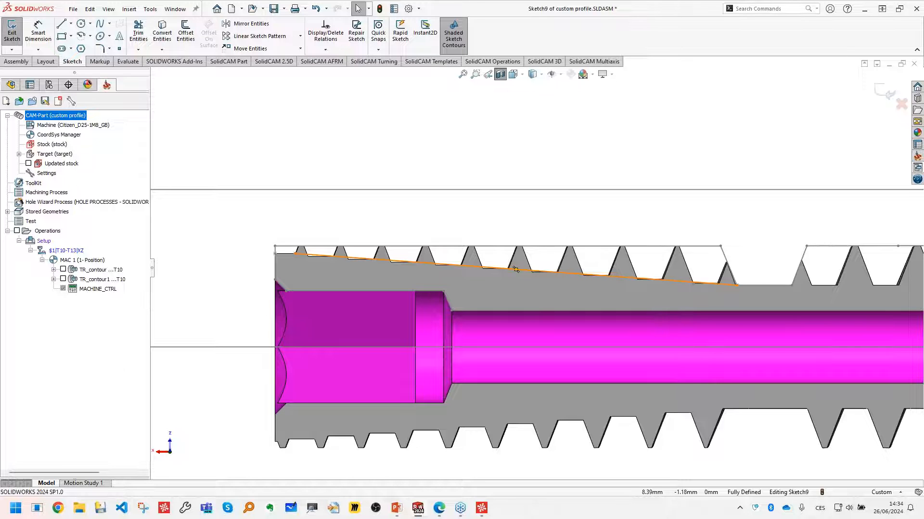
{"action": "left_click", "coordinate": [73, 8]}
{"action": "left_click", "coordinate": [329, 168]}
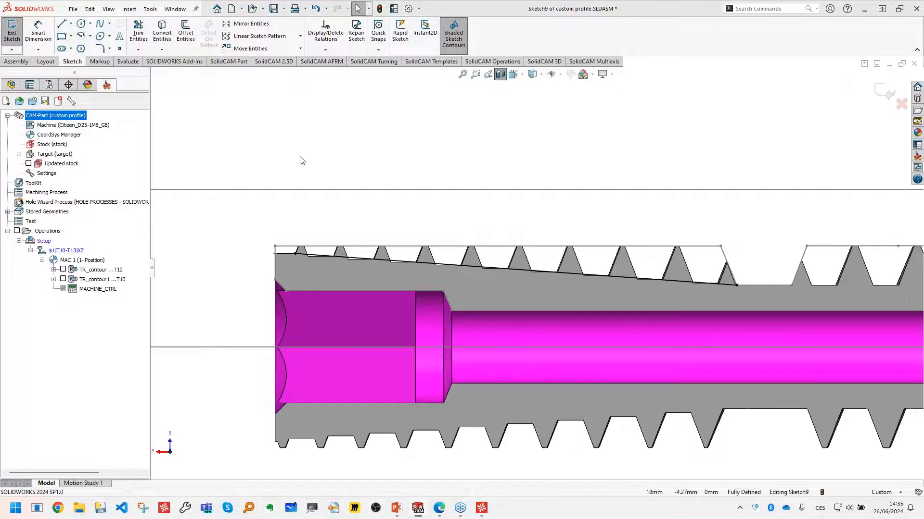
{"action": "double_click", "coordinate": [154, 88]}
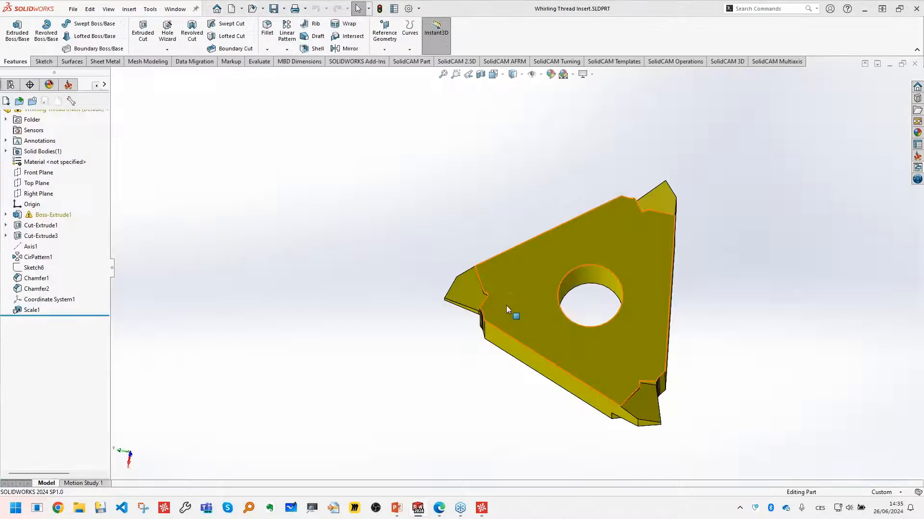
- Measure the distance from the insert's side face to the corner of its cutting tip, and close the insert part
{"action": "middle_click_drag", "start_coordinate": [507, 305], "coordinate": [591, 370]}
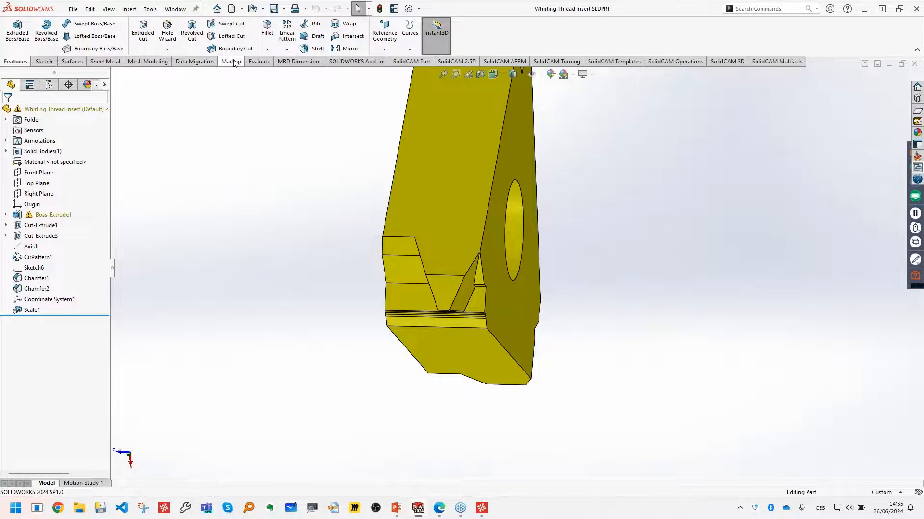
{"action": "left_click", "coordinate": [259, 61]}
{"action": "left_click", "coordinate": [74, 30]}
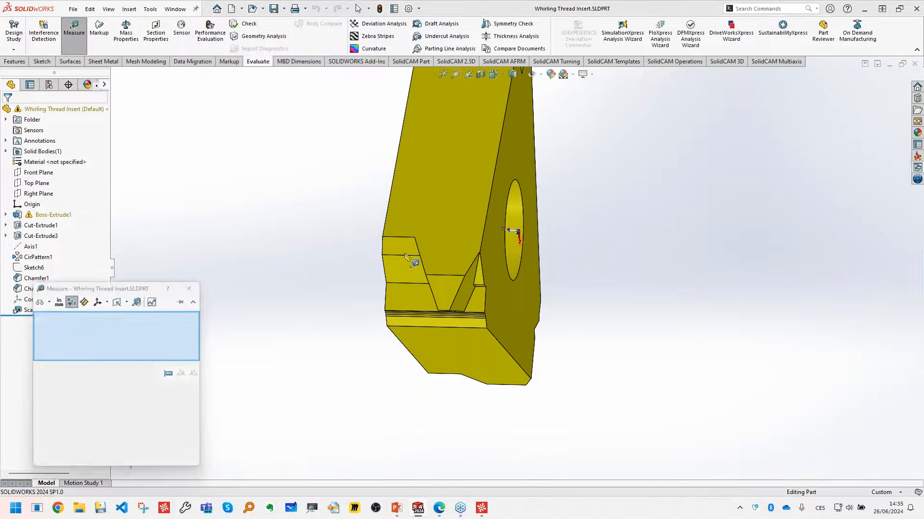
{"action": "left_click", "coordinate": [500, 238]}
{"action": "scroll", "coordinate": [495, 264], "scroll_direction": "down", "scroll_amount": 5}
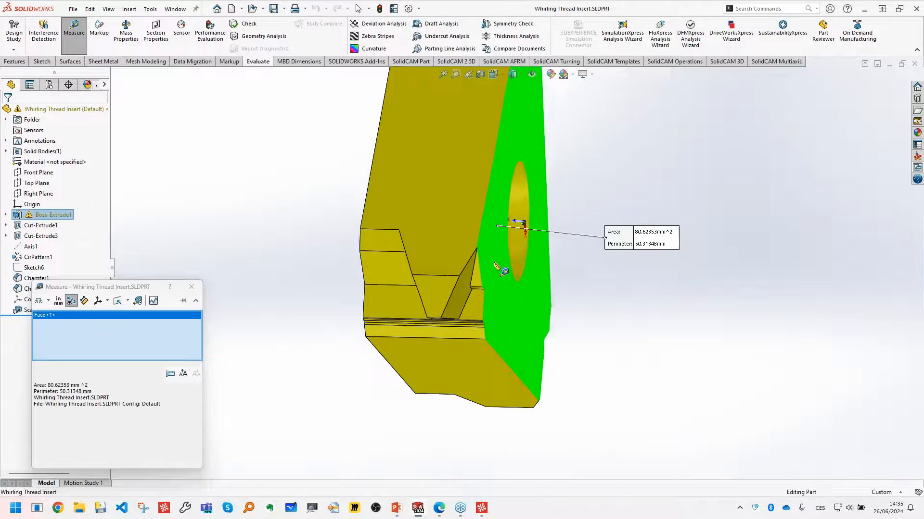
{"action": "scroll", "coordinate": [404, 356], "scroll_direction": "down", "scroll_amount": 3}
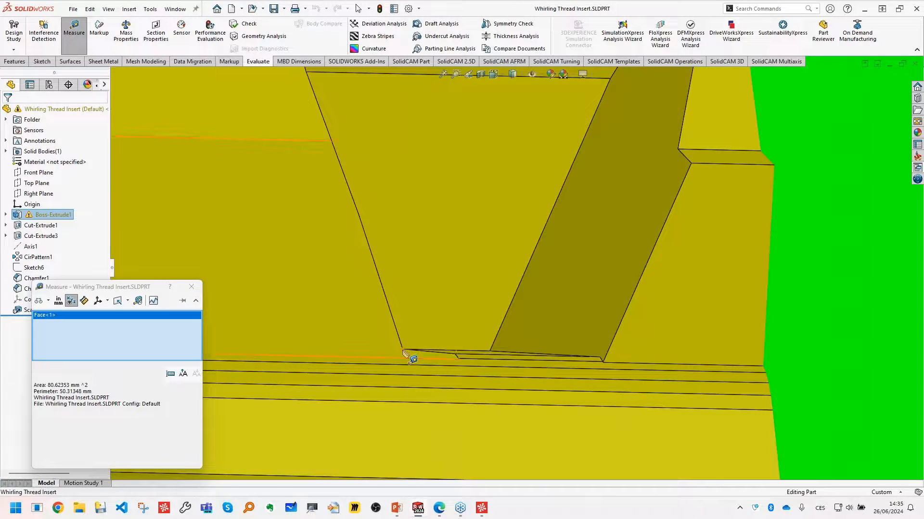
{"action": "left_click", "coordinate": [404, 351]}
{"action": "scroll", "coordinate": [535, 251], "scroll_direction": "up", "scroll_amount": 8}
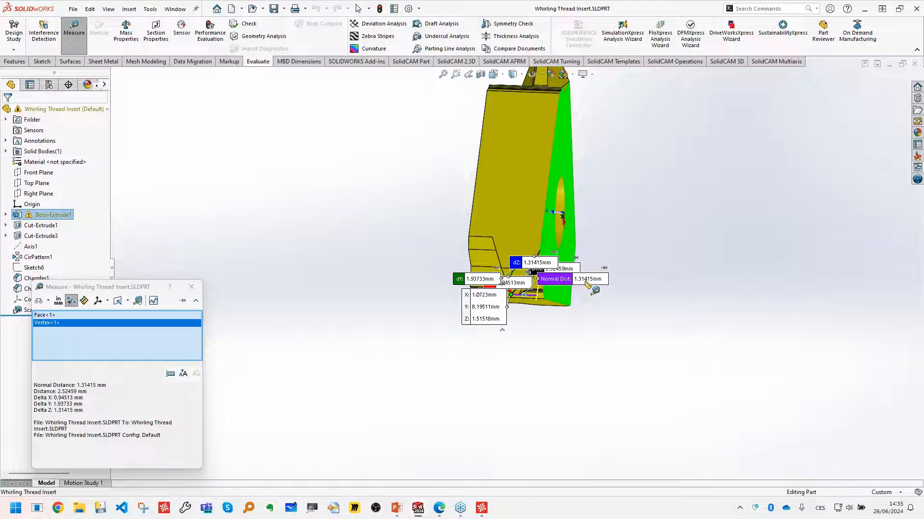
{"action": "left_click", "coordinate": [192, 286]}
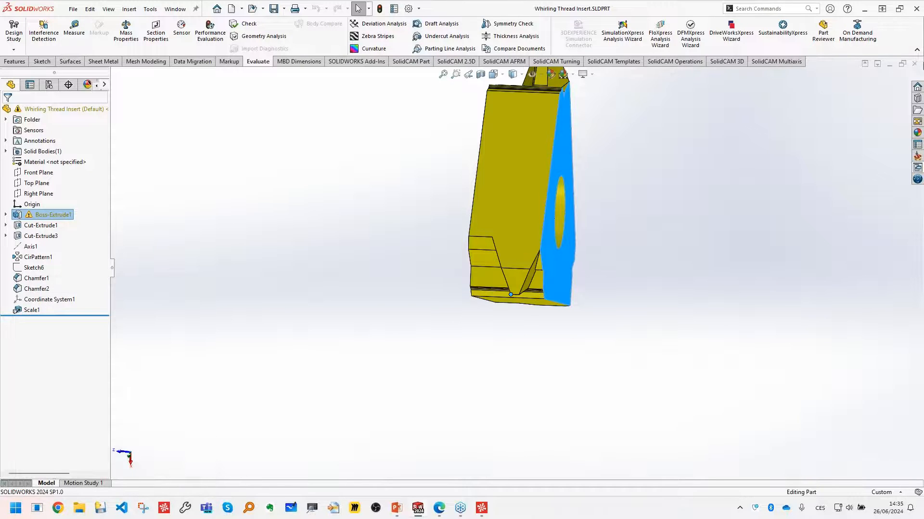
{"action": "left_click", "coordinate": [914, 64]}
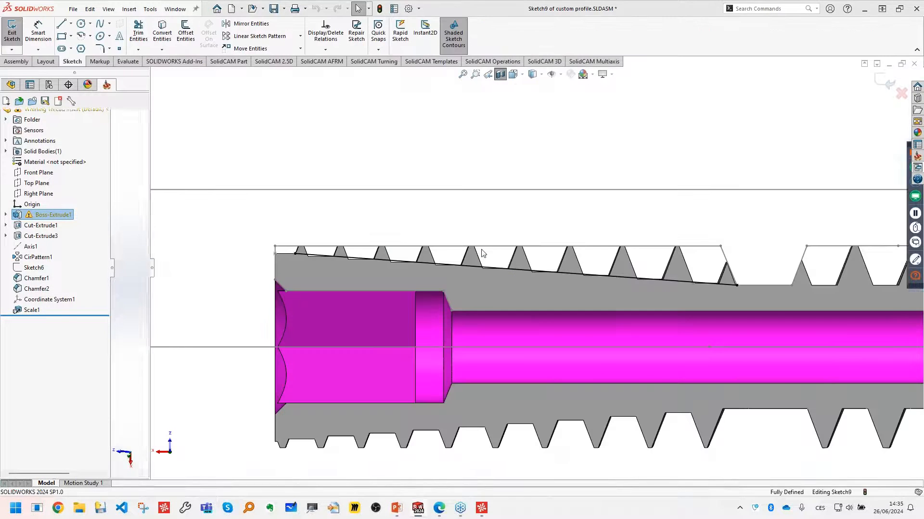
- Sketch a horizontal line about 1.2 mm long from the last thread groove's root corner towards the middle relief
{"action": "right_click_drag", "start_coordinate": [716, 172], "coordinate": [730, 235]}
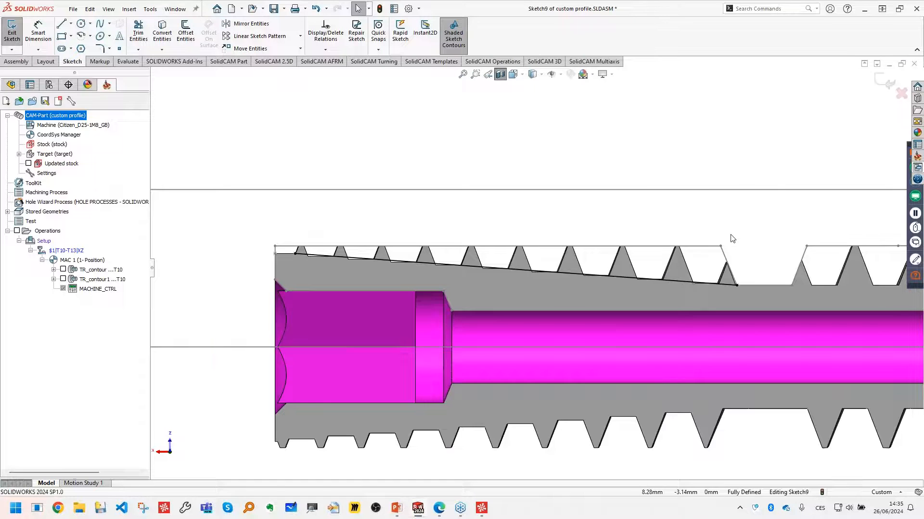
{"action": "scroll", "coordinate": [737, 246], "scroll_direction": "down", "scroll_amount": 2}
{"action": "scroll", "coordinate": [737, 281], "scroll_direction": "down", "scroll_amount": 2}
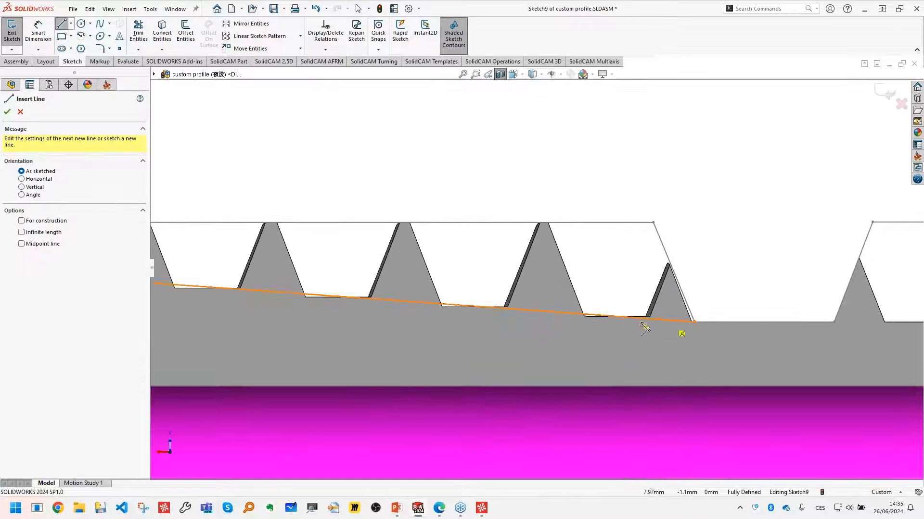
{"action": "left_click", "coordinate": [584, 317]}
{"action": "left_click", "coordinate": [754, 317]}
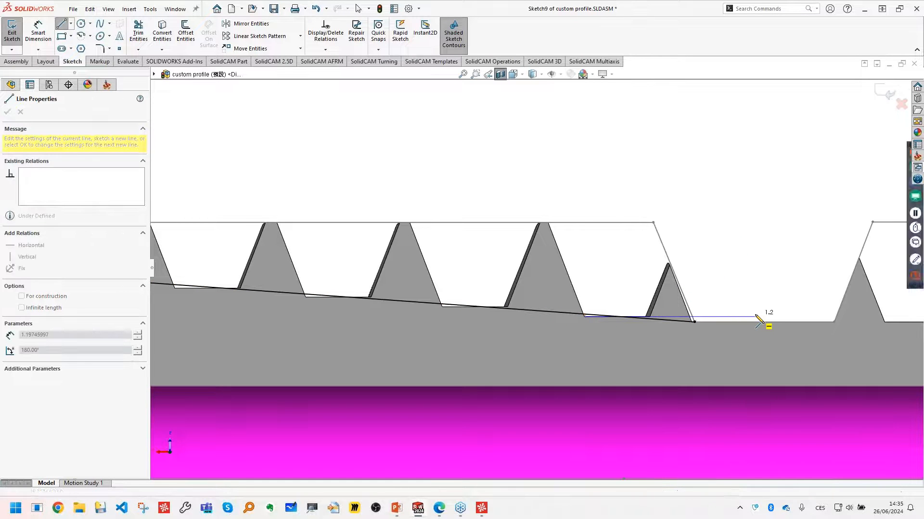
{"action": "key", "text": "Escape"}
- Dimension the horizontal line's length and set it to 1.314 mm
{"action": "right_click_drag", "start_coordinate": [741, 290], "coordinate": [741, 262]}
{"action": "left_click", "coordinate": [714, 317]}
{"action": "left_click", "coordinate": [713, 301]}
{"action": "type", "text": "1,3"}
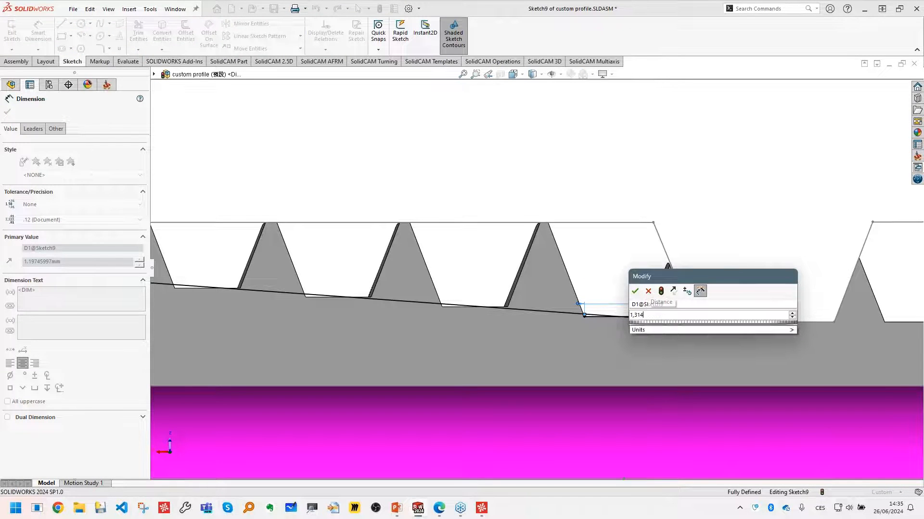
{"action": "type", "text": "14"}
{"action": "key", "text": "Return"}
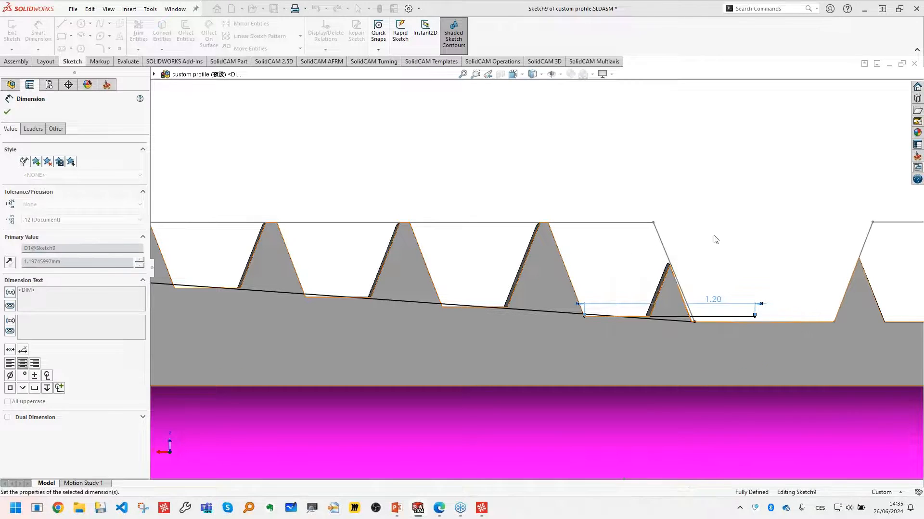
{"action": "key", "text": "Escape"}
- Sketch a second sloped line about 0.91 mm long above the horizontal one and make it parallel to the thread root line
{"action": "scroll", "coordinate": [765, 331], "scroll_direction": "down", "scroll_amount": 3}
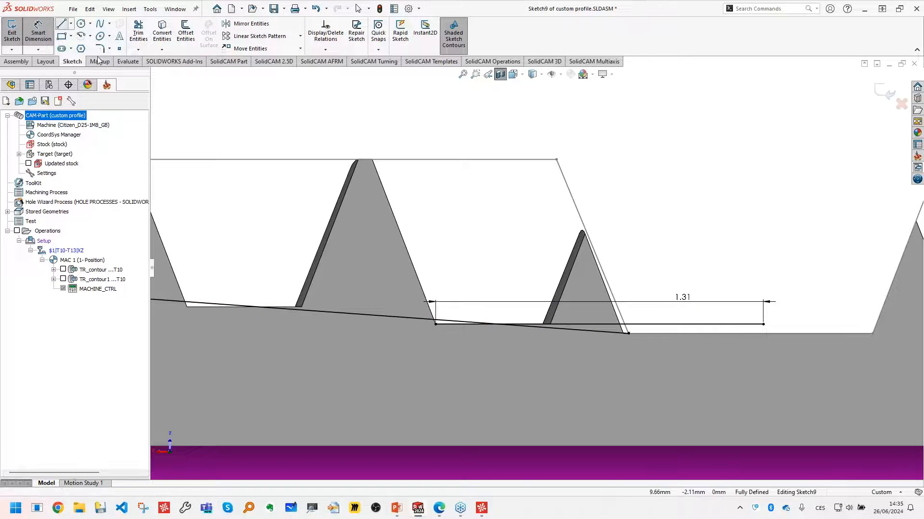
{"action": "left_click", "coordinate": [62, 24]}
{"action": "left_click", "coordinate": [465, 280]}
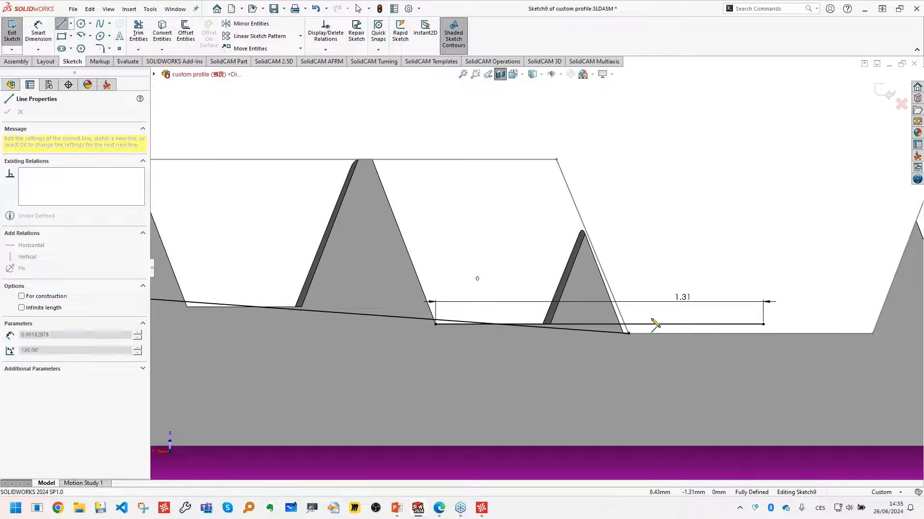
{"action": "left_click", "coordinate": [691, 315]}
{"action": "key", "text": "Escape"}
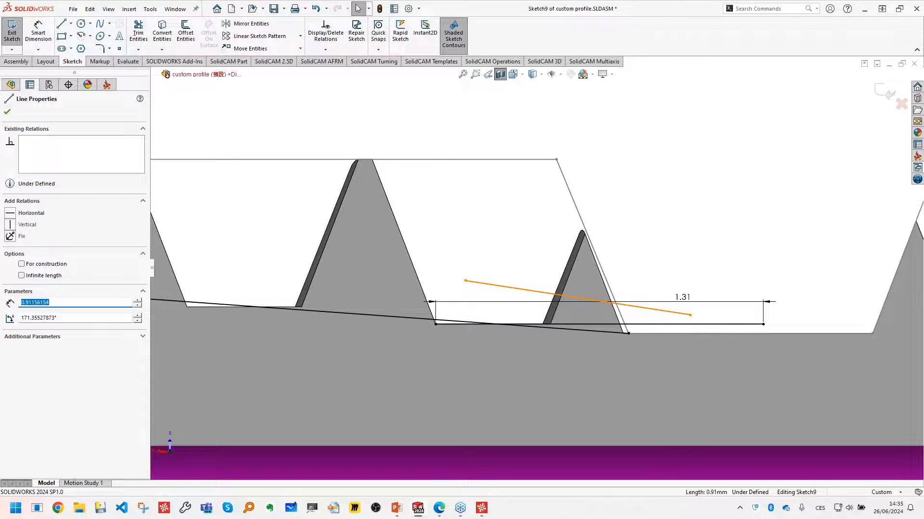
{"action": "left_click", "coordinate": [566, 329], "text": "ctrl"}
{"action": "left_click", "coordinate": [650, 290]}
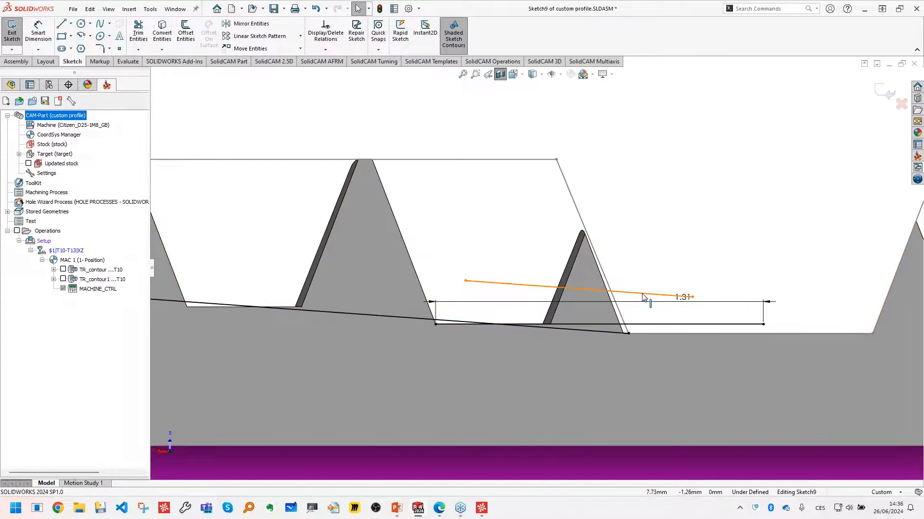
- Make the parallel line coincident with the free end of the 1.314 mm line, and its lower endpoint coincident with the relief's flat edge
{"action": "left_click", "coordinate": [644, 296]}
{"action": "left_click", "coordinate": [763, 324], "text": "ctrl"}
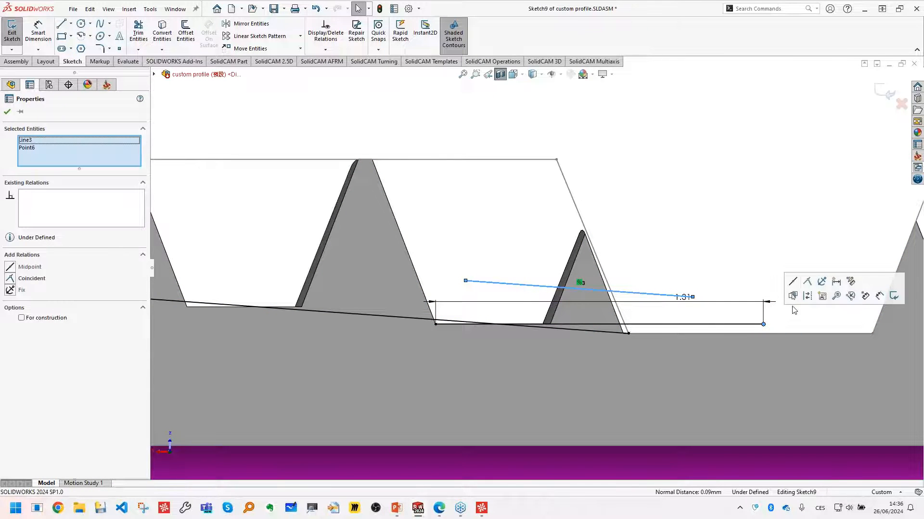
{"action": "left_click", "coordinate": [806, 282]}
{"action": "left_click", "coordinate": [691, 320]}
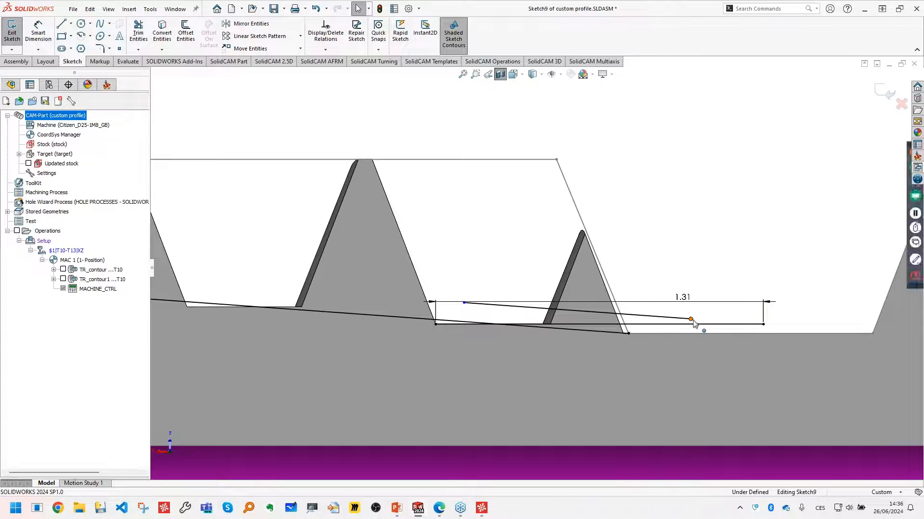
{"action": "left_click", "coordinate": [838, 334], "text": "ctrl"}
{"action": "left_click", "coordinate": [827, 292]}
- Extend the parallel line's upper end along the thread until it passes beyond the part's flat end face
{"action": "scroll", "coordinate": [707, 246], "scroll_direction": "up", "scroll_amount": 2}
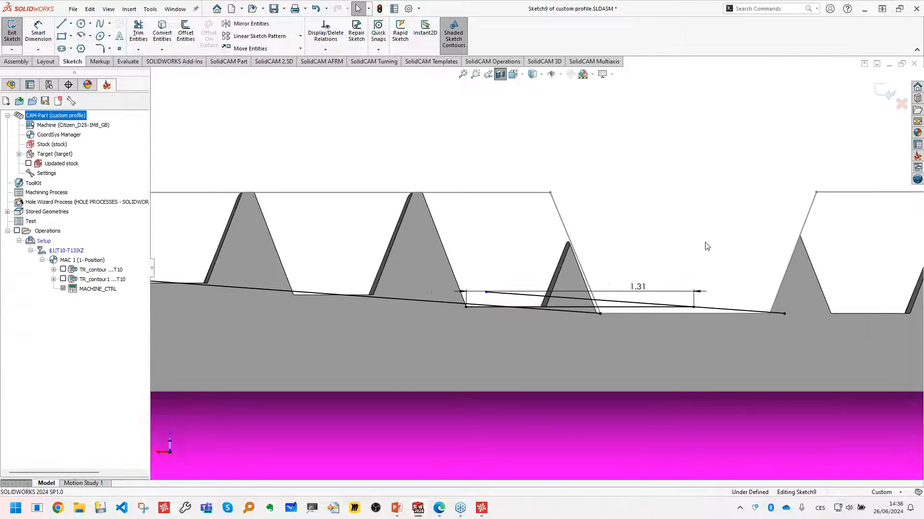
{"action": "scroll", "coordinate": [705, 242], "scroll_direction": "up", "scroll_amount": 1}
{"action": "left_click_drag", "start_coordinate": [494, 288], "coordinate": [395, 268]}
{"action": "scroll", "coordinate": [353, 271], "scroll_direction": "up", "scroll_amount": 6}
{"action": "scroll", "coordinate": [341, 266], "scroll_direction": "up", "scroll_amount": 5}
{"action": "scroll", "coordinate": [397, 267], "scroll_direction": "down", "scroll_amount": 6}
{"action": "left_click", "coordinate": [396, 286]}
- Dimension the horizontal distance from the first thread root point to the parallel line's free end as 1.314 mm and exit the sketch
{"action": "scroll", "coordinate": [458, 252], "scroll_direction": "down", "scroll_amount": 5}
{"action": "right_click_drag", "start_coordinate": [458, 254], "coordinate": [458, 226]}
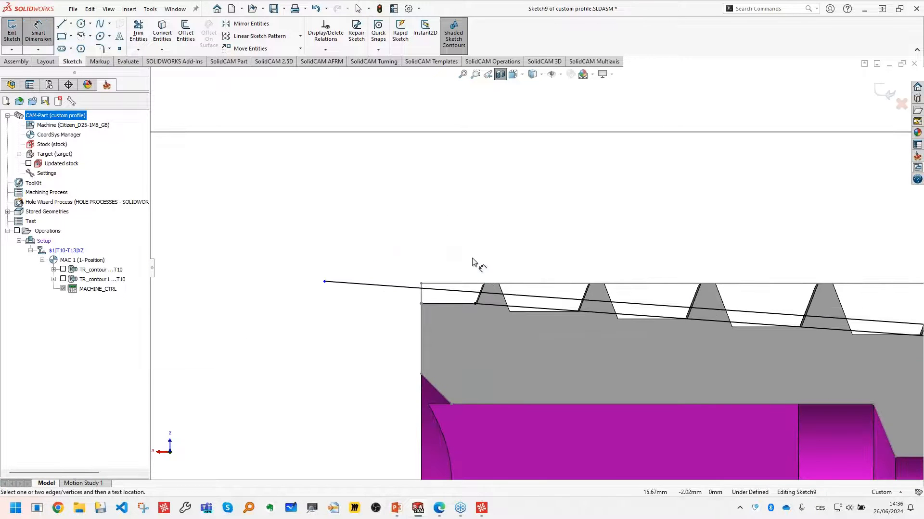
{"action": "left_click", "coordinate": [475, 303]}
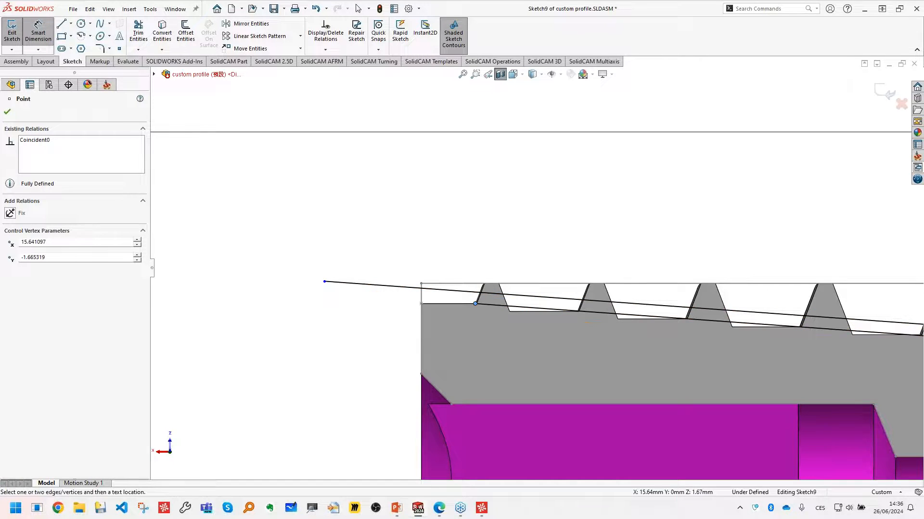
{"action": "left_click", "coordinate": [324, 282]}
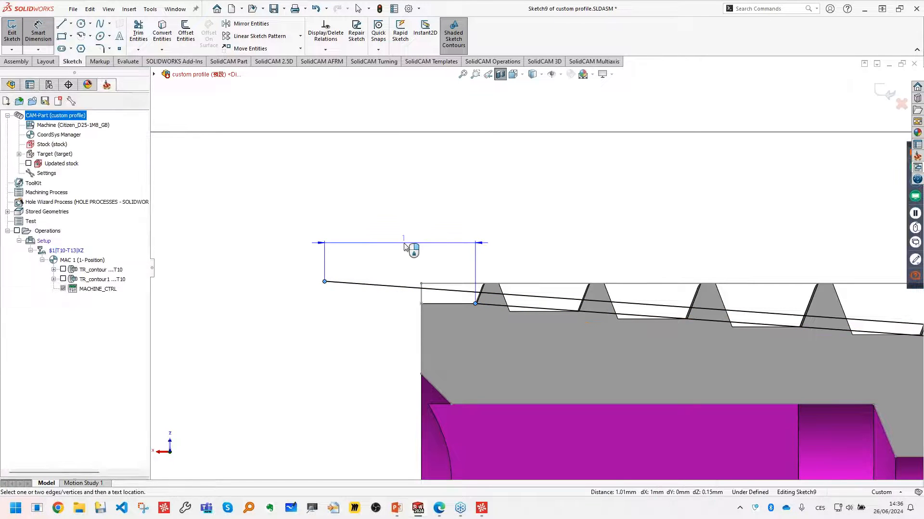
{"action": "left_click", "coordinate": [410, 251]}
{"action": "type", "text": "1,"}
{"action": "type", "text": "000"}
{"action": "key", "text": "Return"}
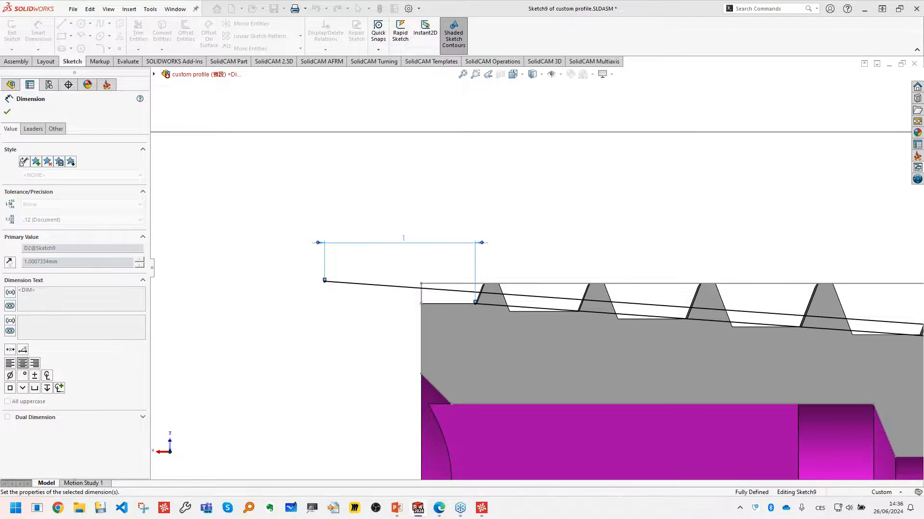
{"action": "scroll", "coordinate": [583, 254], "scroll_direction": "up", "scroll_amount": 6}
{"action": "middle_click_drag", "start_coordinate": [455, 248], "coordinate": [450, 248], "text": "ctrl"}
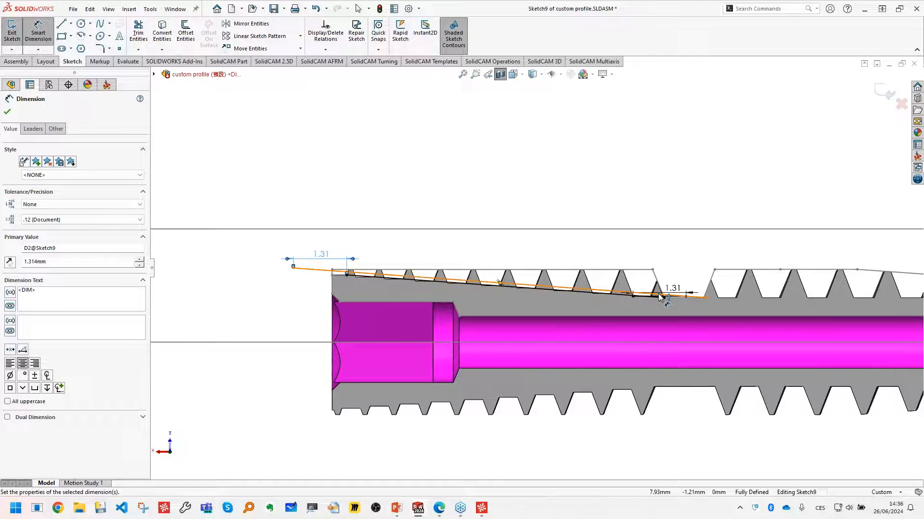
{"action": "left_click", "coordinate": [883, 91]}
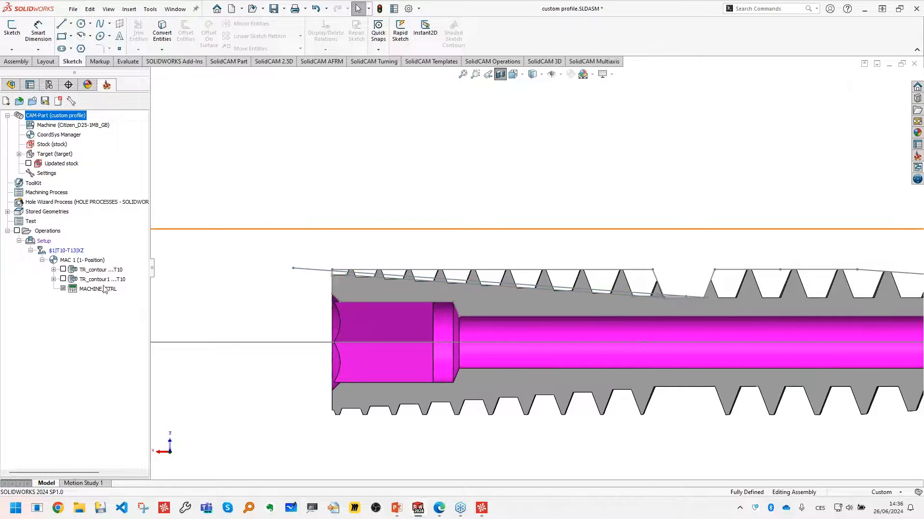
- Add a Thread Whirling milling operation and enable its thread profile option
{"action": "scroll", "coordinate": [510, 262], "scroll_direction": "up", "scroll_amount": 5}
{"action": "scroll", "coordinate": [491, 295], "scroll_direction": "down", "scroll_amount": 4}
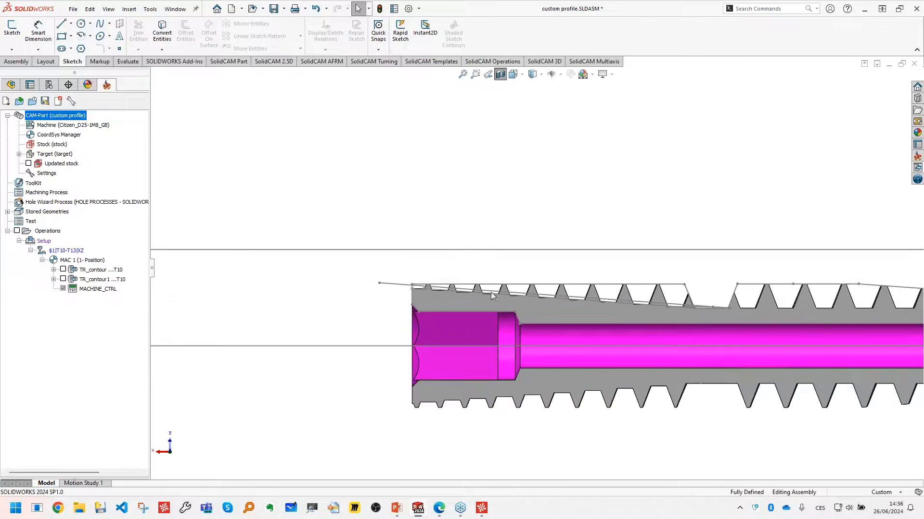
{"action": "right_click", "coordinate": [38, 231]}
{"action": "mouse_move", "coordinate": [148, 166]}
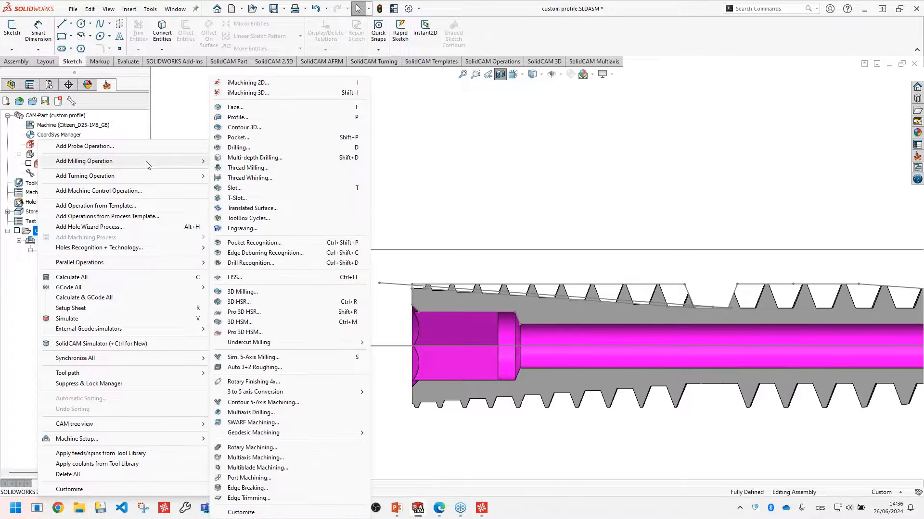
{"action": "left_click", "coordinate": [286, 180]}
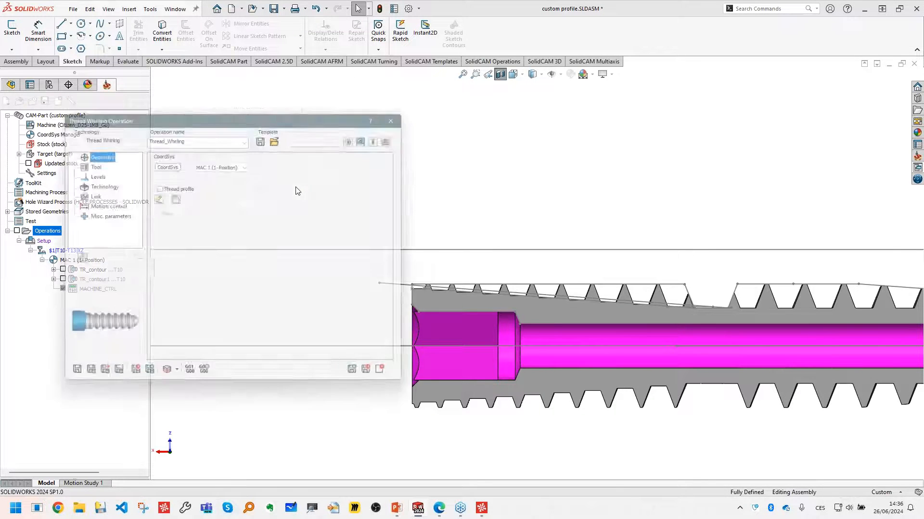
{"action": "left_click", "coordinate": [158, 186]}
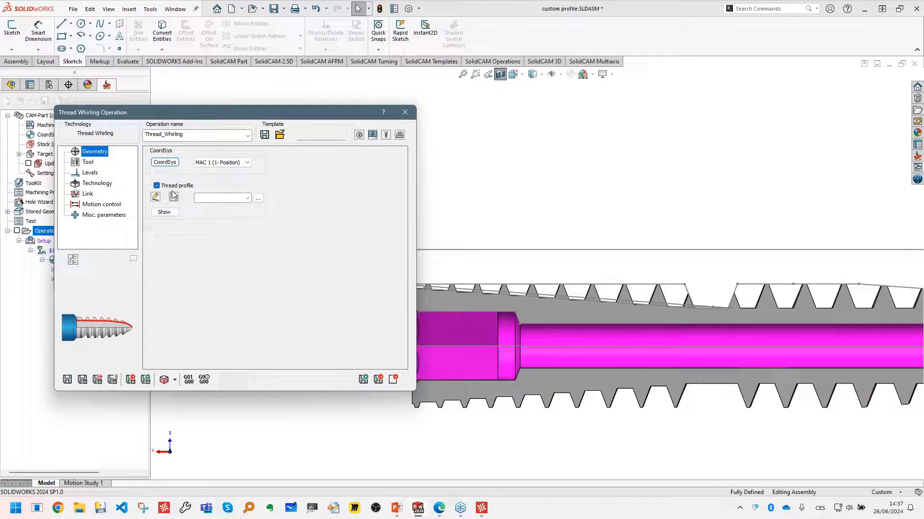
- Define the thread profile geometry by chaining the offset sloped line, with Smart Face, Tangent propagation and Constant Z turned off
{"action": "left_click", "coordinate": [173, 200]}
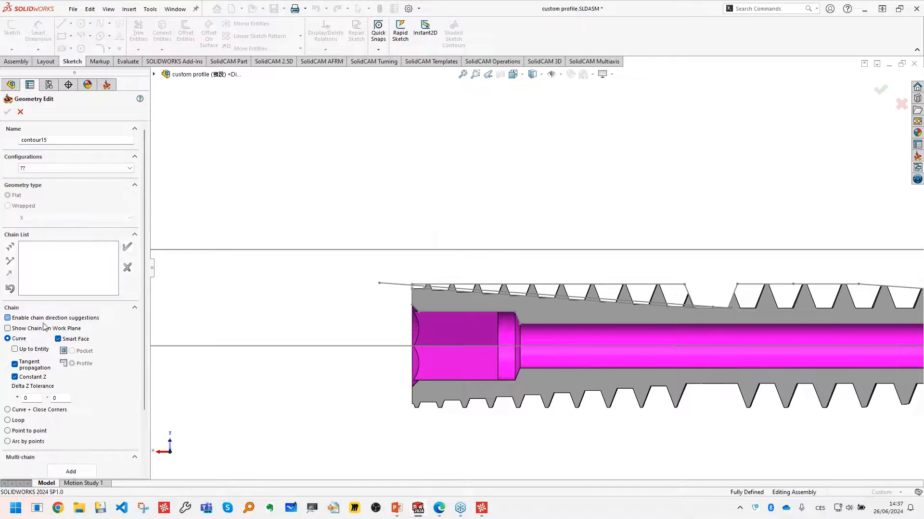
{"action": "left_click", "coordinate": [25, 381]}
{"action": "scroll", "coordinate": [705, 320], "scroll_direction": "down", "scroll_amount": 4}
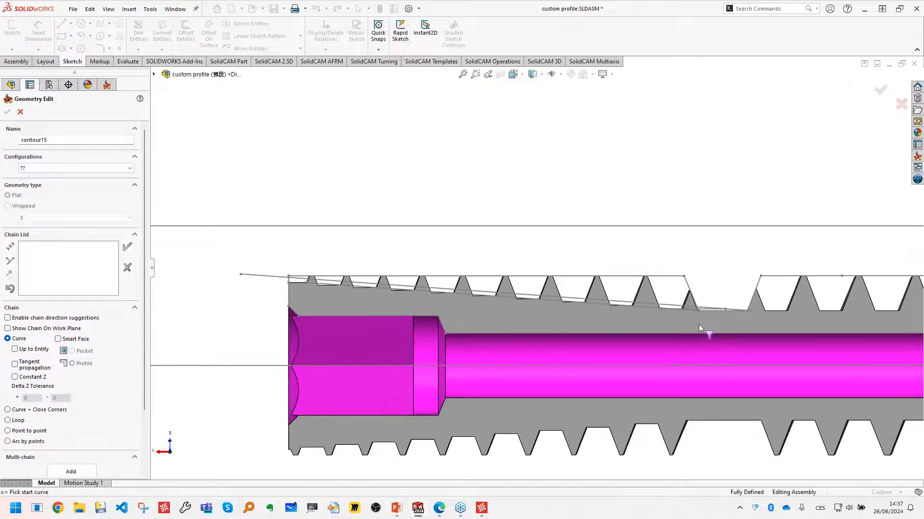
{"action": "left_click", "coordinate": [649, 294]}
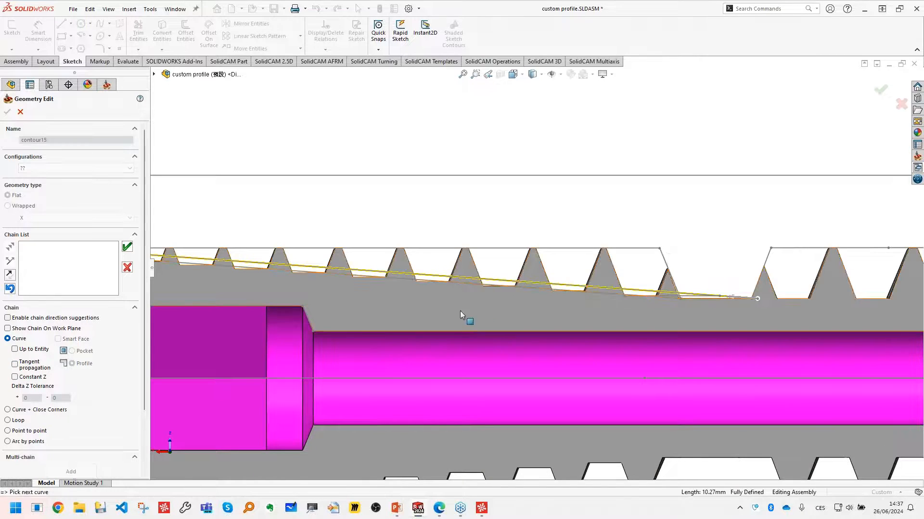
{"action": "scroll", "coordinate": [460, 310], "scroll_direction": "up", "scroll_amount": 5}
{"action": "scroll", "coordinate": [395, 231], "scroll_direction": "down", "scroll_amount": 3}
{"action": "left_click", "coordinate": [127, 247]}
{"action": "left_click", "coordinate": [8, 112]}
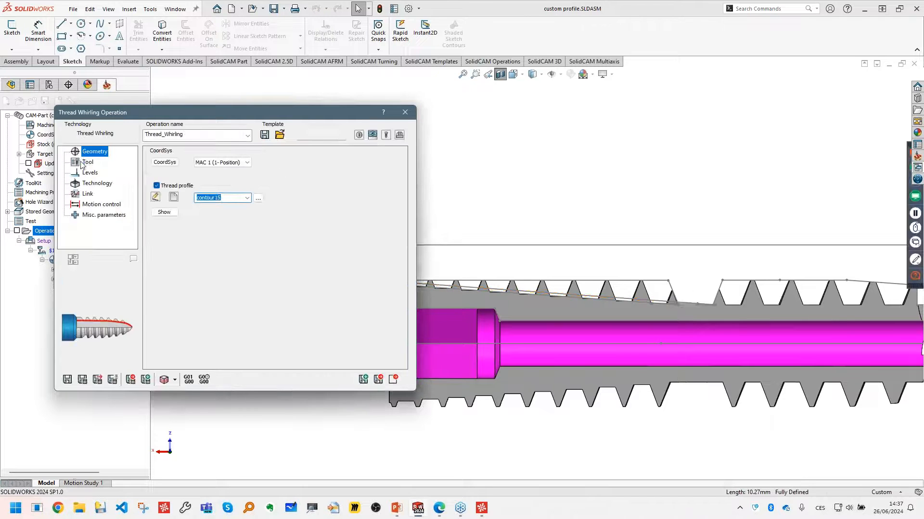
- Import the THREAD WHIRLING D12 Pitch1 mm assembly from the tool assemblies library into station T40
{"action": "left_click", "coordinate": [87, 162]}
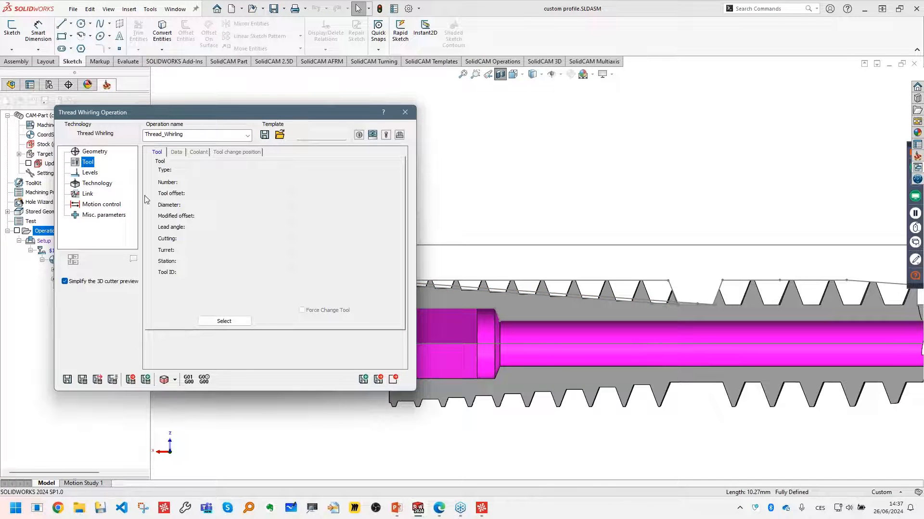
{"action": "left_click", "coordinate": [230, 326]}
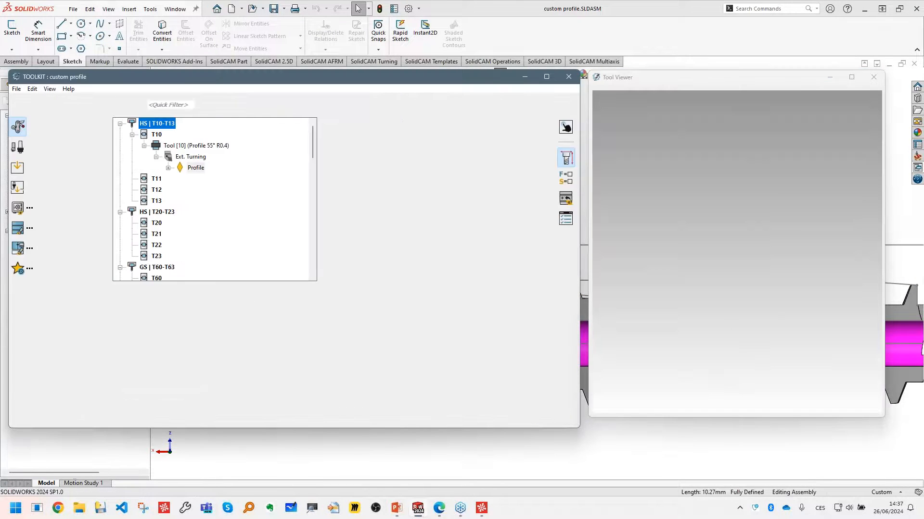
{"action": "scroll", "coordinate": [240, 205], "scroll_direction": "down", "scroll_amount": 5}
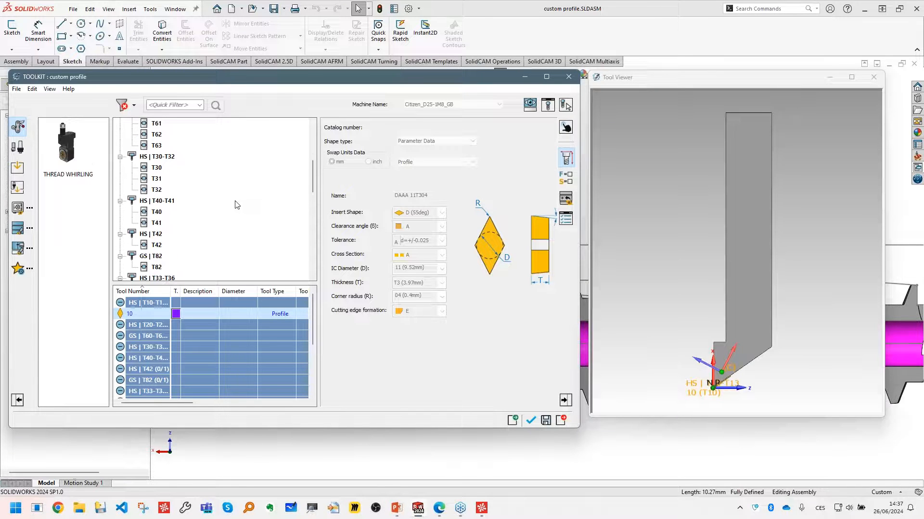
{"action": "scroll", "coordinate": [236, 205], "scroll_direction": "down", "scroll_amount": 1}
{"action": "left_click", "coordinate": [157, 182]}
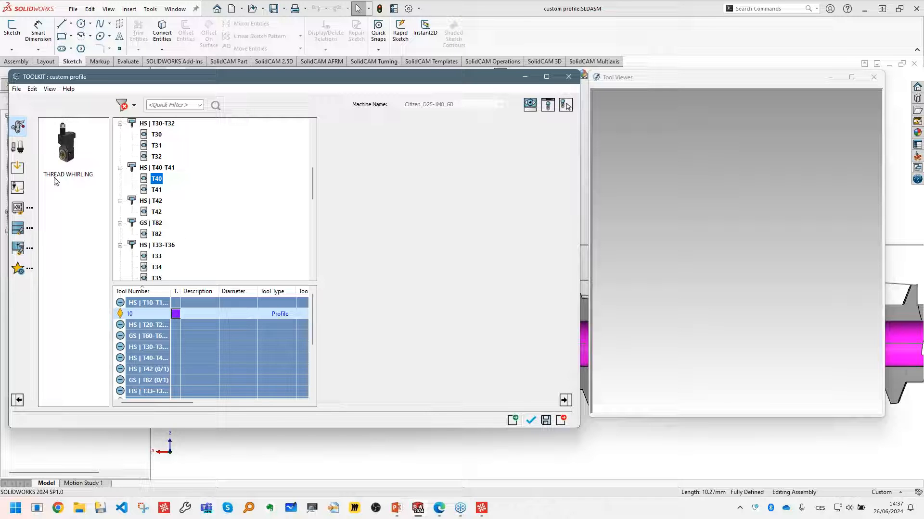
{"action": "left_click", "coordinate": [18, 233]}
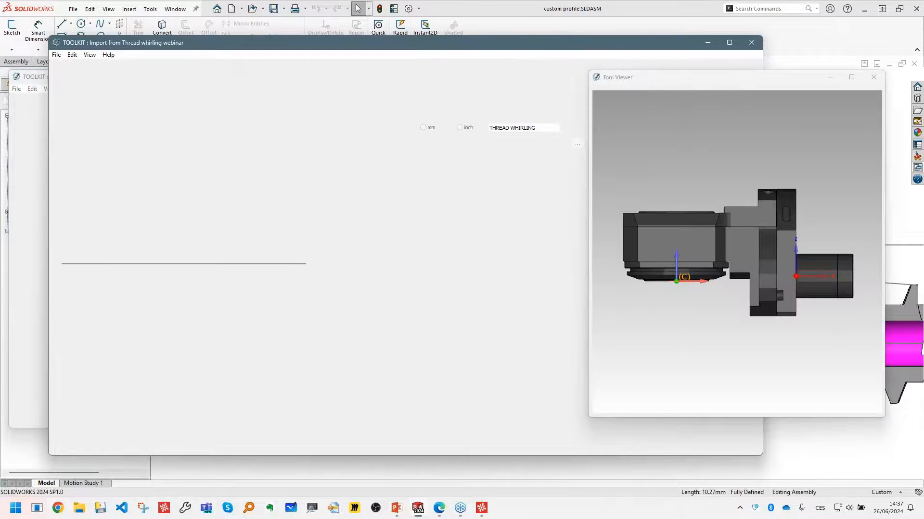
{"action": "mouse_move", "coordinate": [751, 308]}
{"action": "middle_mouse_down"}
{"action": "mouse_move", "coordinate": [720, 268]}
{"action": "mouse_move", "coordinate": [724, 234]}
{"action": "middle_mouse_up"}
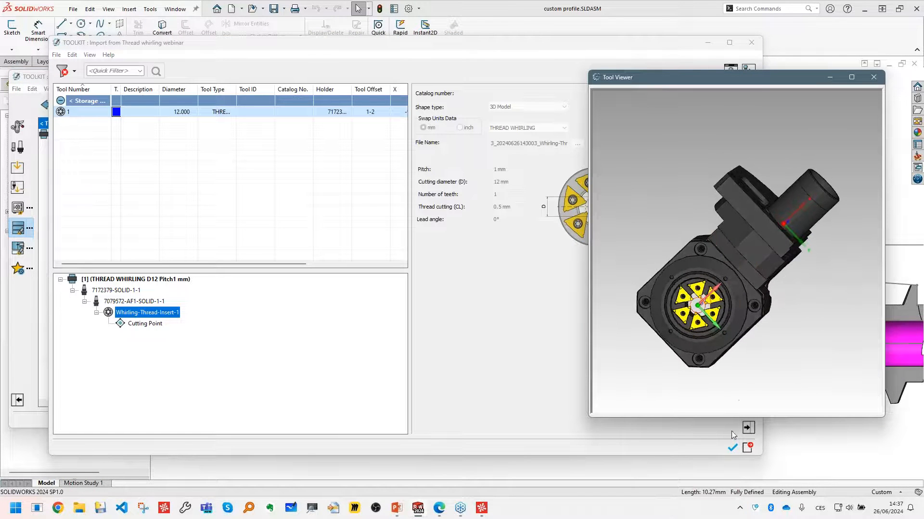
{"action": "left_click", "coordinate": [732, 448]}
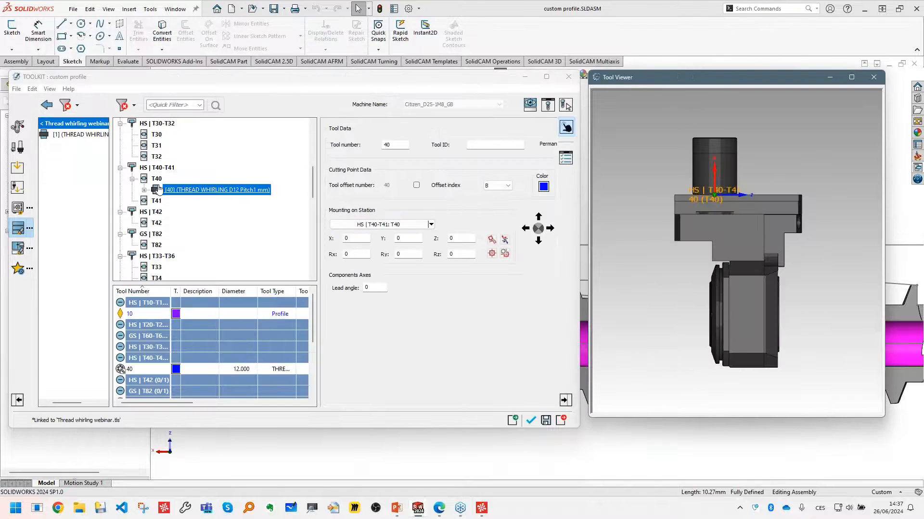
- Expand the imported T40 assembly down to its whirling thread insert and break the insert's link to the library
{"action": "left_click", "coordinate": [144, 190]}
{"action": "left_click", "coordinate": [156, 201]}
{"action": "left_click", "coordinate": [168, 212]}
{"action": "left_click", "coordinate": [180, 223]}
{"action": "middle_click_drag", "start_coordinate": [650, 272], "coordinate": [729, 262]}
{"action": "scroll", "coordinate": [762, 322], "scroll_direction": "up", "scroll_amount": 5}
{"action": "left_click", "coordinate": [231, 223]}
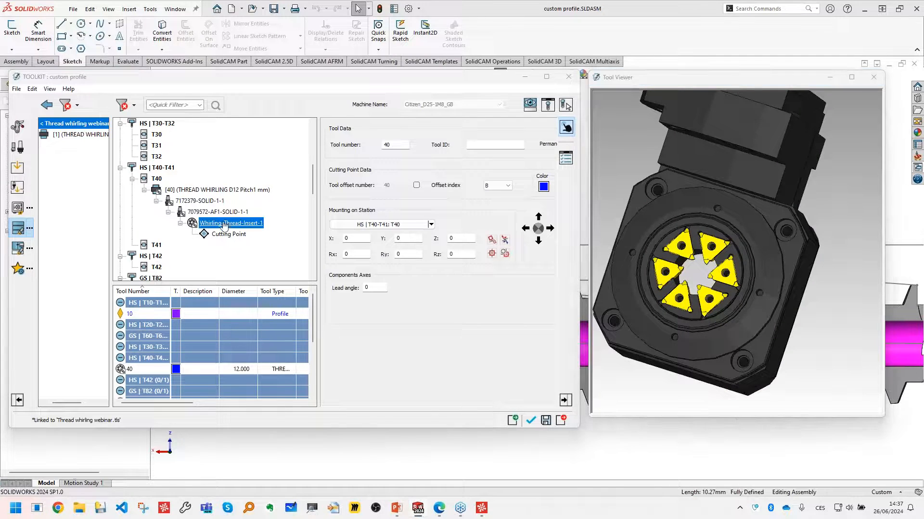
{"action": "right_click", "coordinate": [208, 224]}
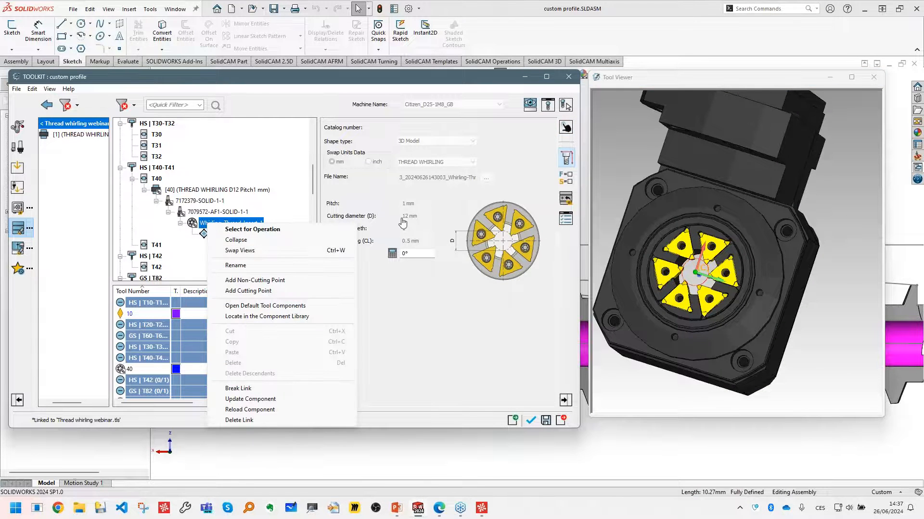
{"action": "left_click", "coordinate": [260, 389]}
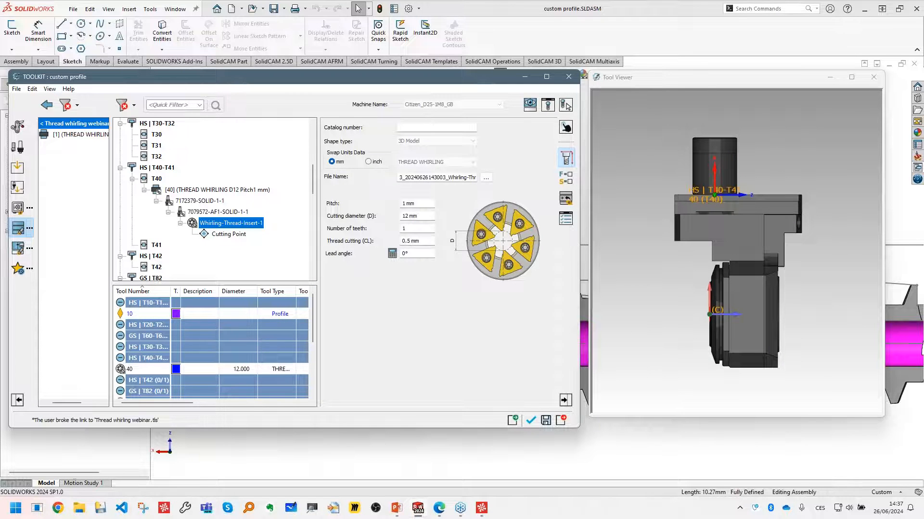
- Measure the thread pitch between two neighbouring thread root vertices on the sectioned part
{"action": "left_click_drag", "start_coordinate": [425, 82], "coordinate": [248, 79]}
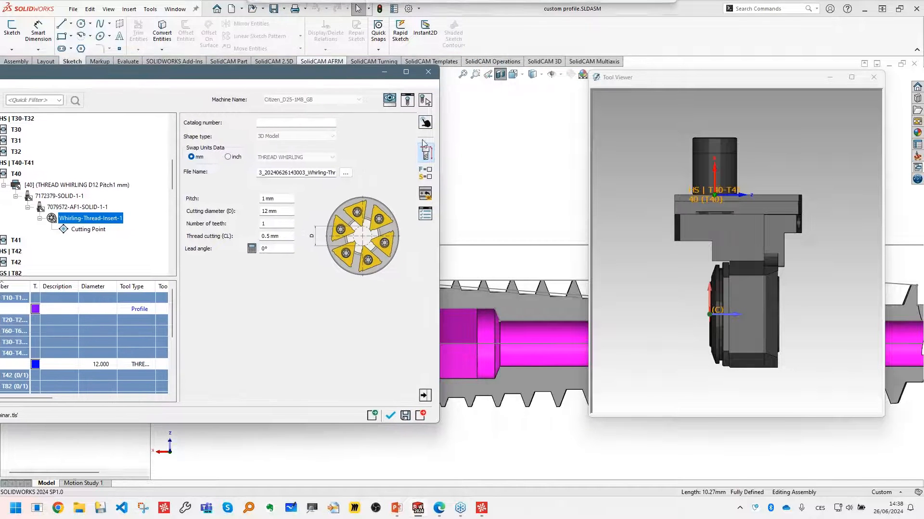
{"action": "left_click", "coordinate": [873, 77]}
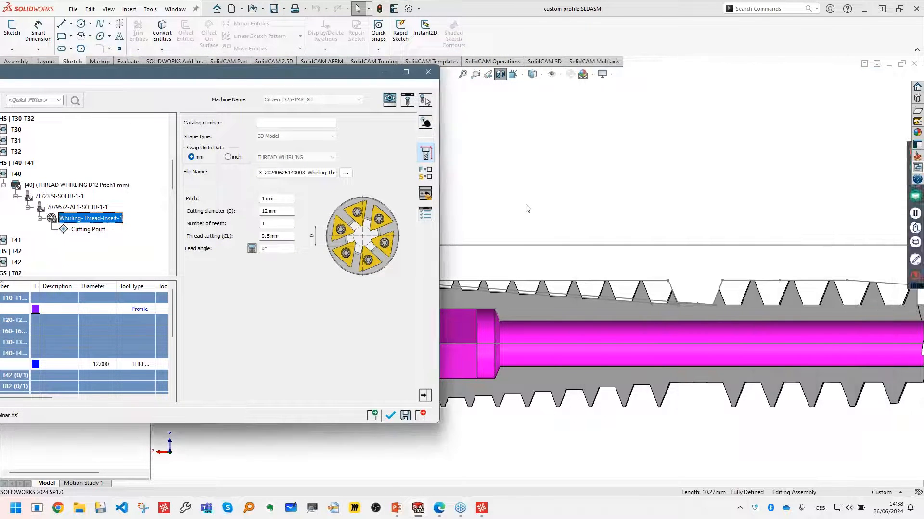
{"action": "middle_click_drag", "start_coordinate": [521, 208], "coordinate": [634, 191], "text": "ctrl"}
{"action": "scroll", "coordinate": [623, 239], "scroll_direction": "down", "scroll_amount": 1}
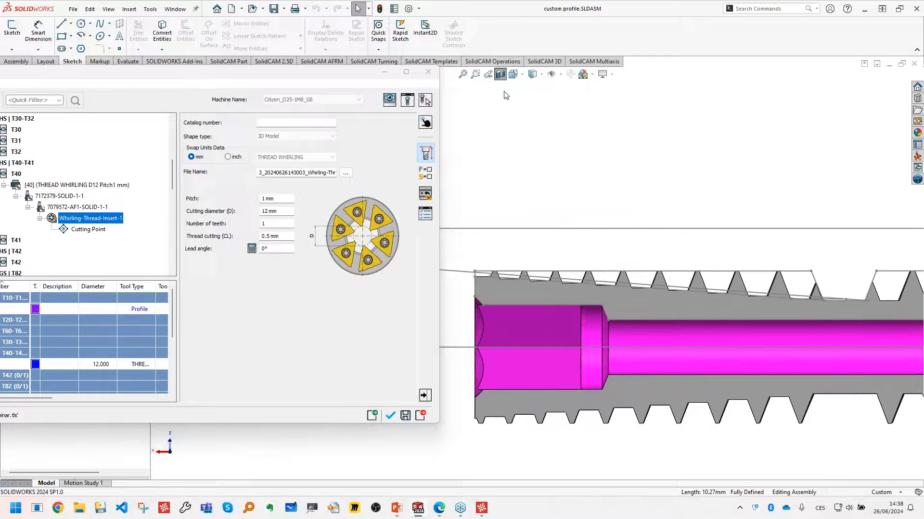
{"action": "left_click", "coordinate": [128, 61]}
{"action": "left_click", "coordinate": [136, 30]}
{"action": "scroll", "coordinate": [789, 304], "scroll_direction": "down", "scroll_amount": 1}
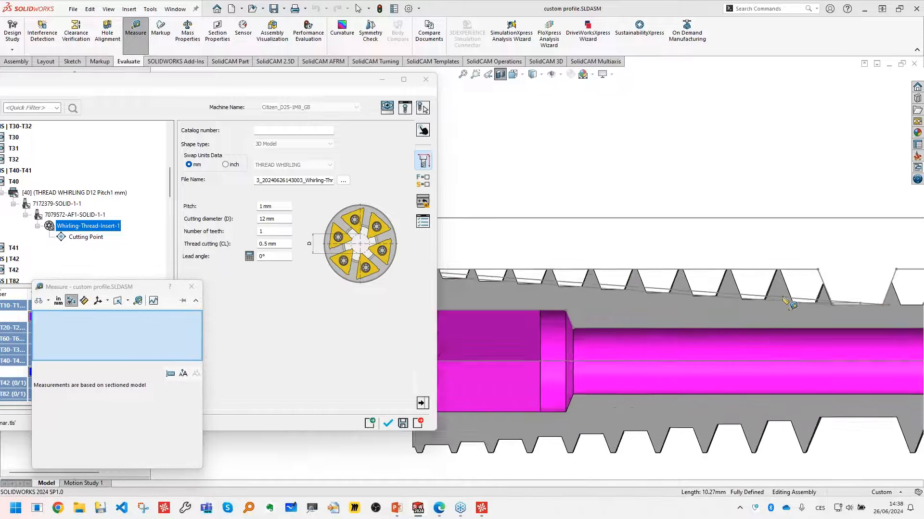
{"action": "scroll", "coordinate": [787, 304], "scroll_direction": "down", "scroll_amount": 2}
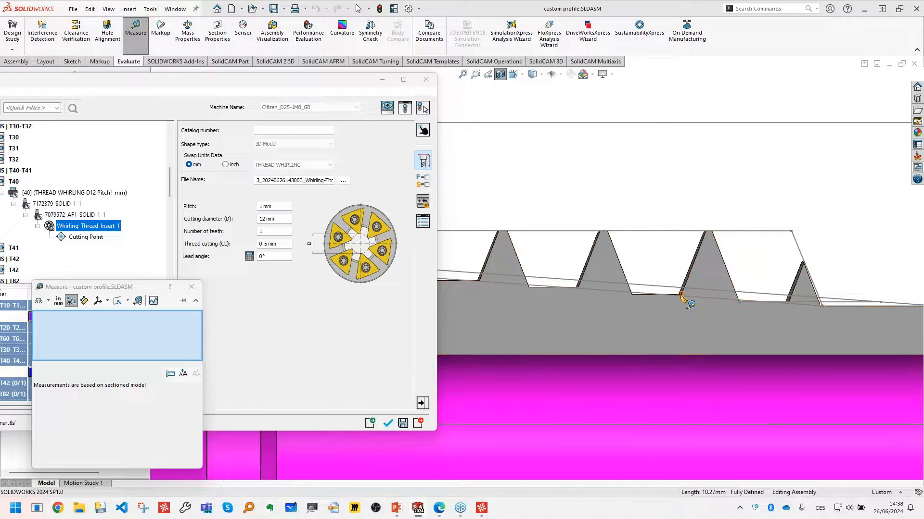
{"action": "left_click", "coordinate": [681, 294]}
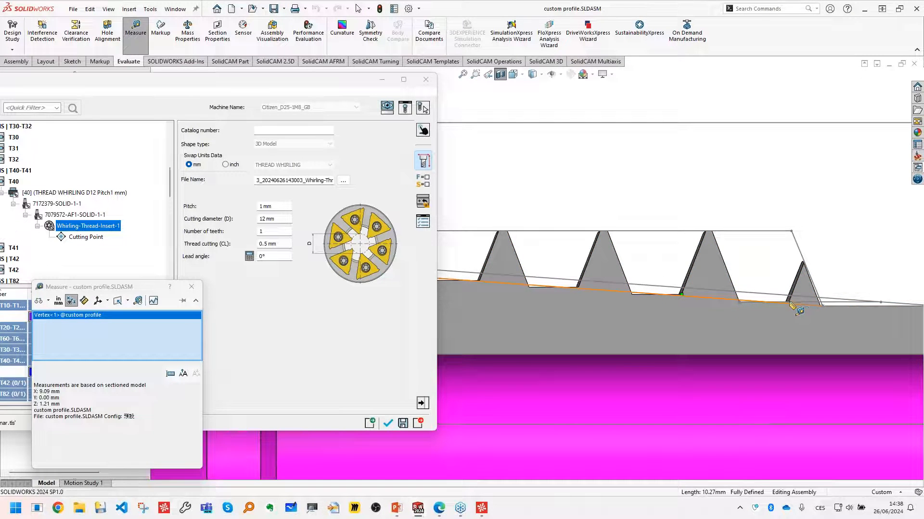
{"action": "left_click", "coordinate": [788, 302]}
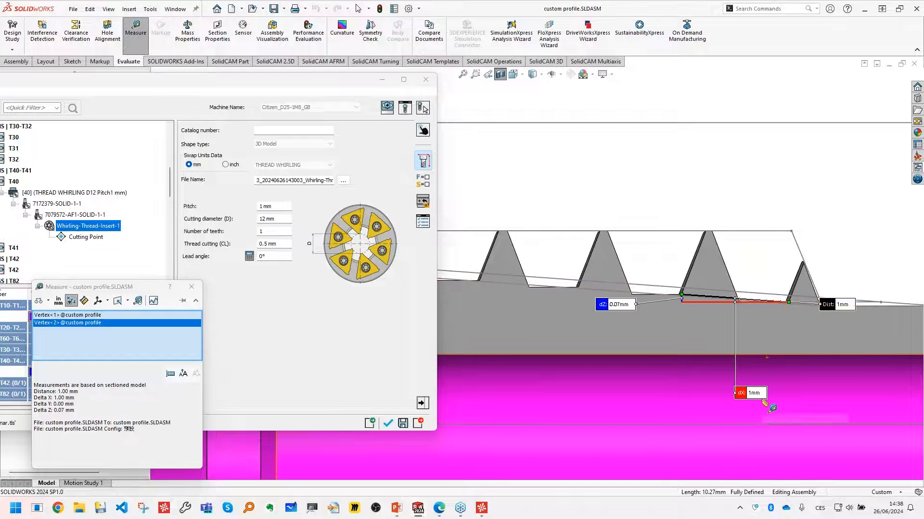
{"action": "left_click", "coordinate": [197, 287]}
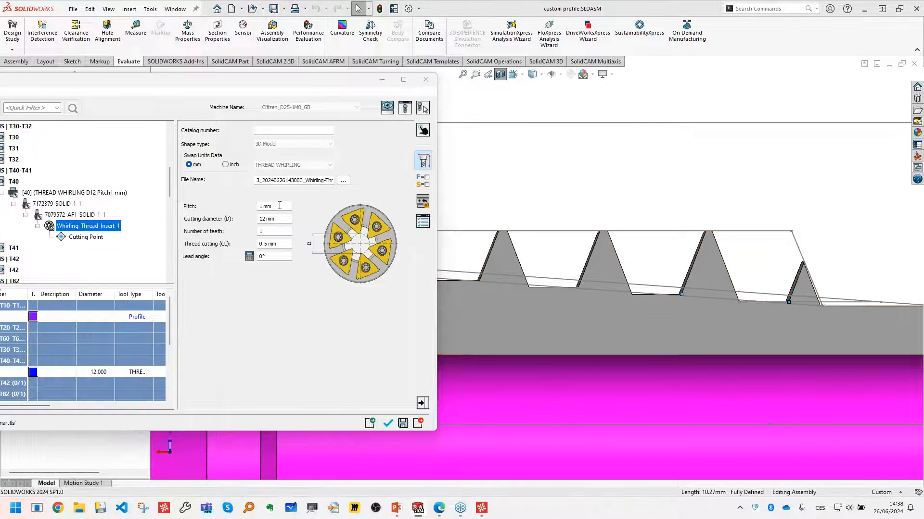
- Set the whirling insert's number of teeth to 6 and its thread cutting length to 2 mm
{"action": "left_click", "coordinate": [286, 219]}
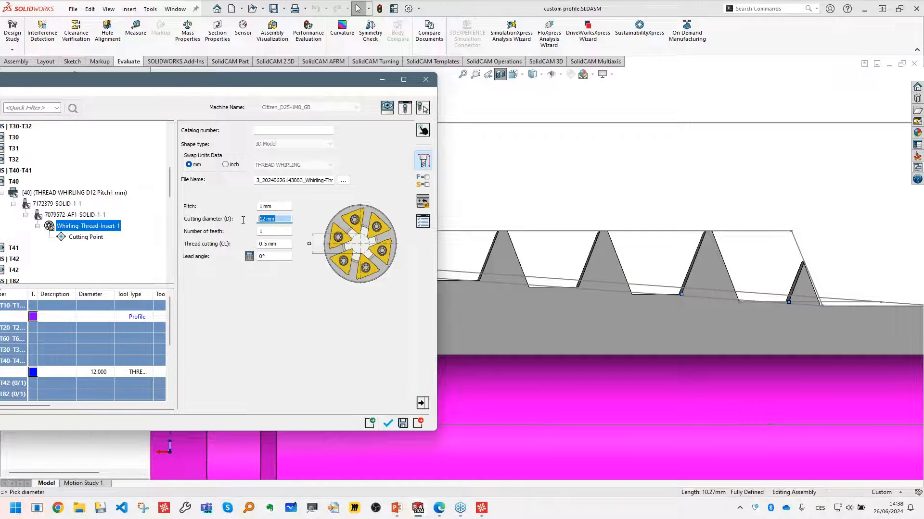
{"action": "left_click", "coordinate": [266, 233]}
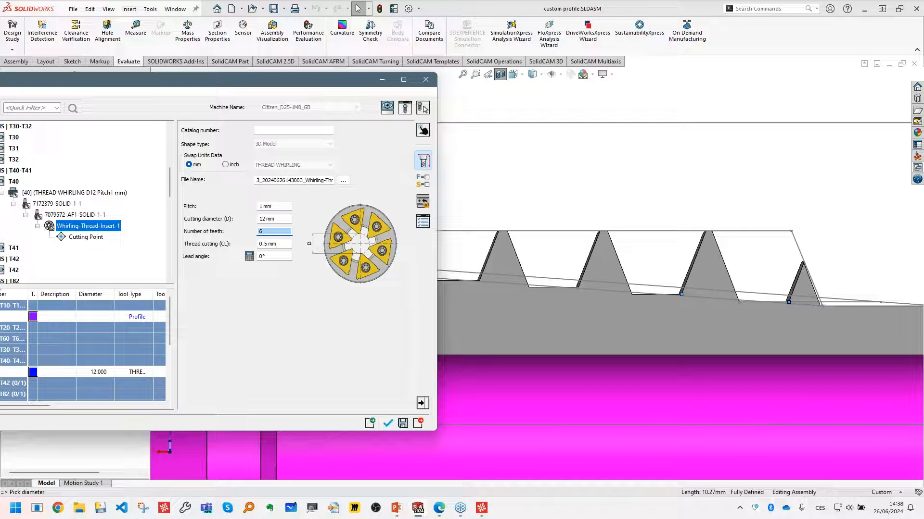
{"action": "left_click", "coordinate": [283, 243]}
{"action": "type", "text": "2"}
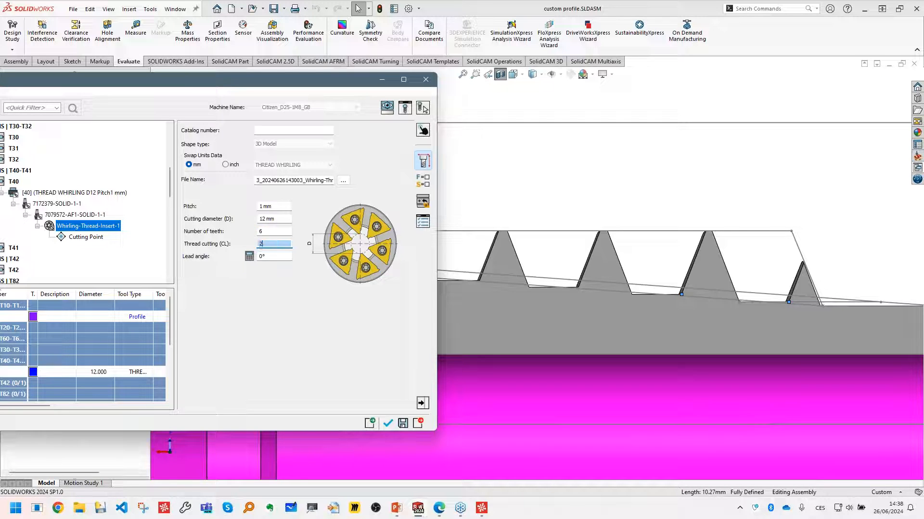
- Apply a thread cutting length of 20 mm to the whirling insert and open its lead angle calculator
{"action": "left_click", "coordinate": [535, 179]}
{"action": "scroll", "coordinate": [529, 246], "scroll_direction": "up", "scroll_amount": 5}
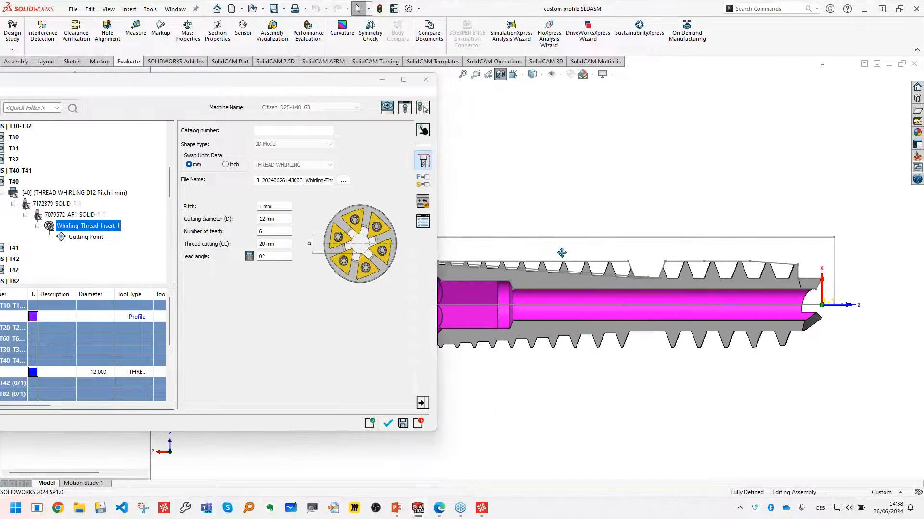
{"action": "scroll", "coordinate": [514, 251], "scroll_direction": "down", "scroll_amount": 4}
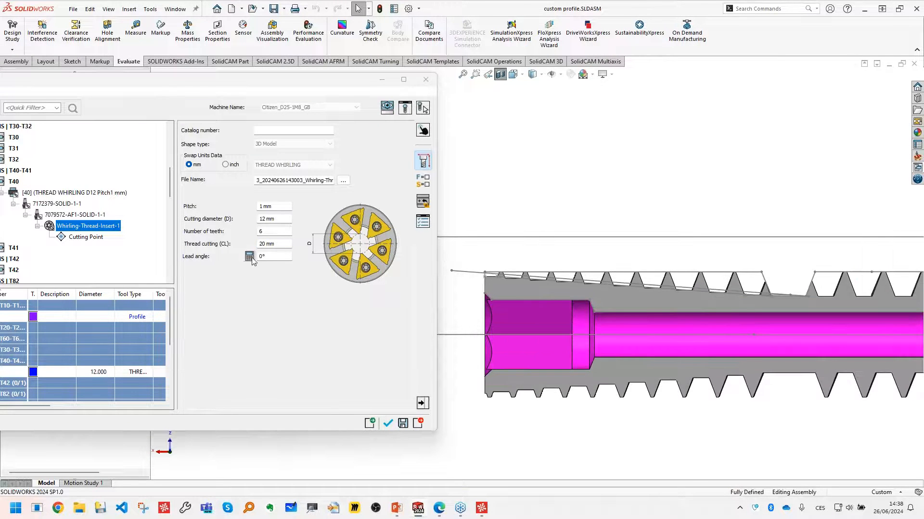
{"action": "left_click", "coordinate": [249, 257]}
{"action": "left_click_drag", "start_coordinate": [464, 159], "coordinate": [372, 192]}
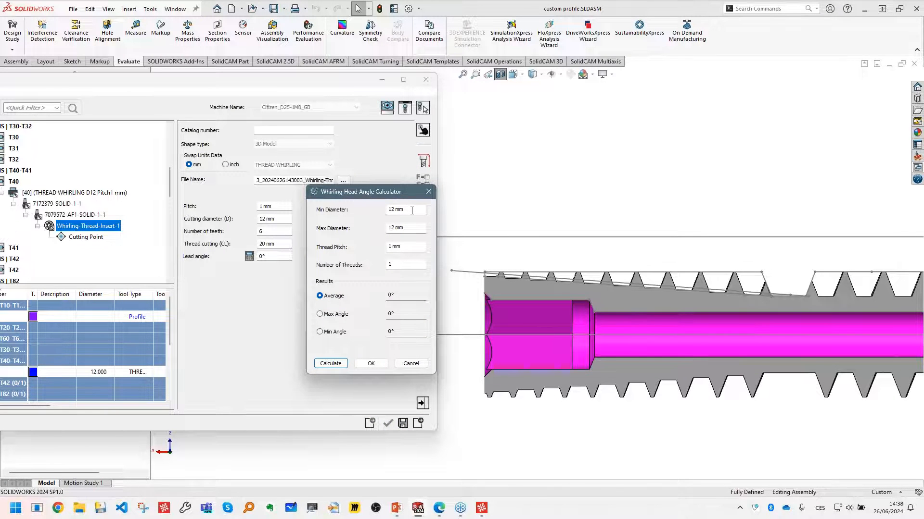
- Measure the distance from the profile line's lower endpoint to the part axis and set the calculator's minimum diameter to 2.2 mm
{"action": "left_click_drag", "start_coordinate": [412, 211], "coordinate": [369, 216]}
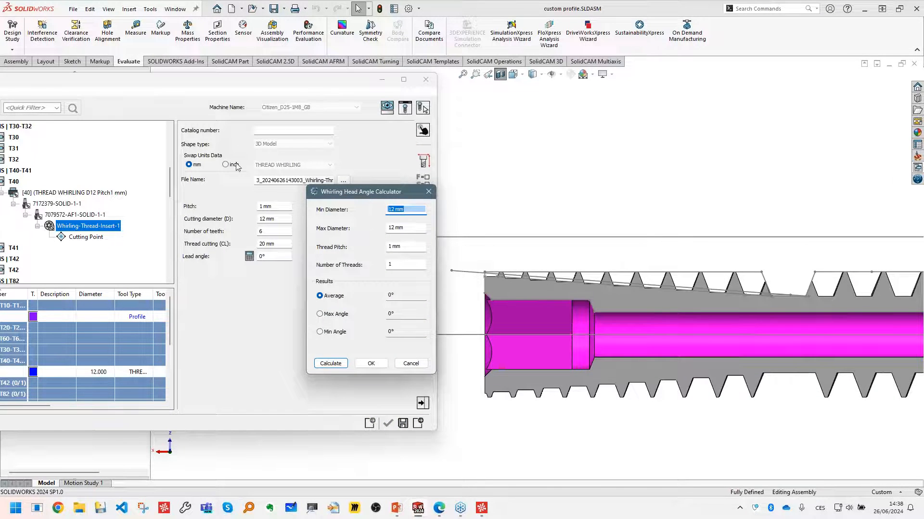
{"action": "left_click", "coordinate": [135, 28]}
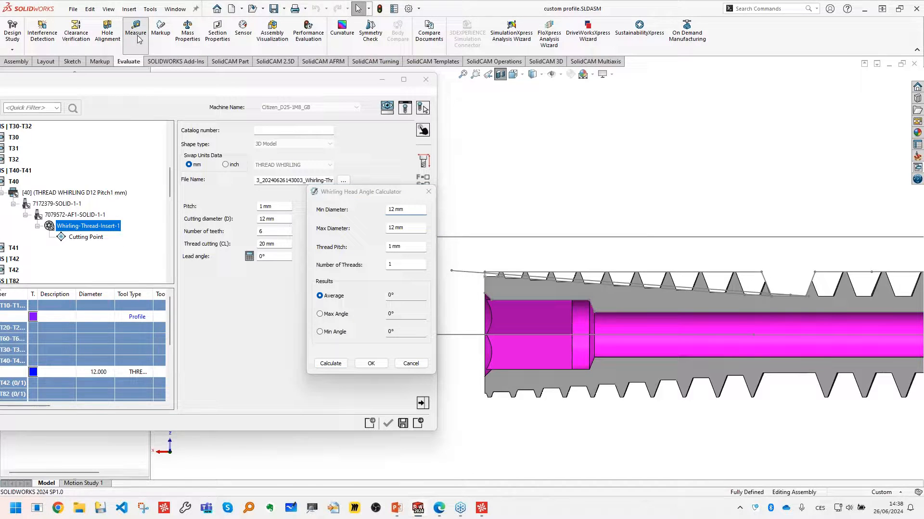
{"action": "scroll", "coordinate": [769, 313], "scroll_direction": "down", "scroll_amount": 5}
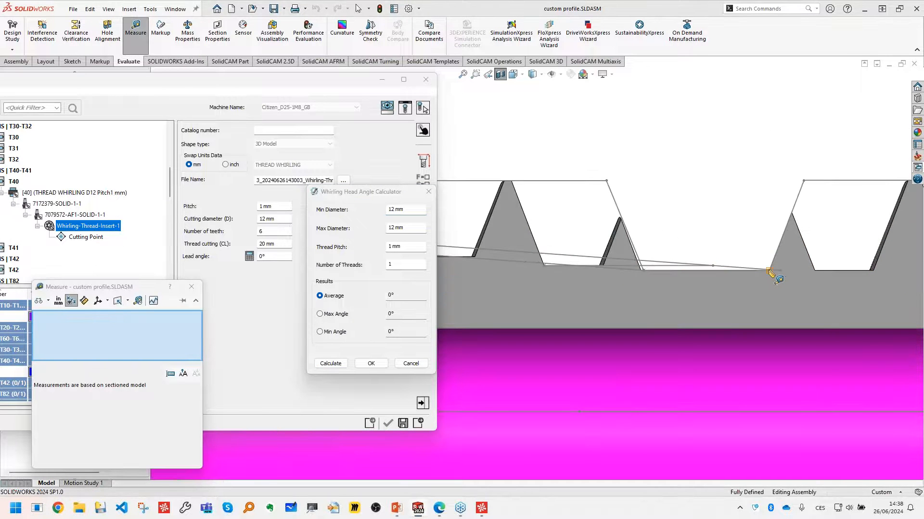
{"action": "left_click", "coordinate": [770, 270]}
{"action": "scroll", "coordinate": [715, 373], "scroll_direction": "up", "scroll_amount": 2}
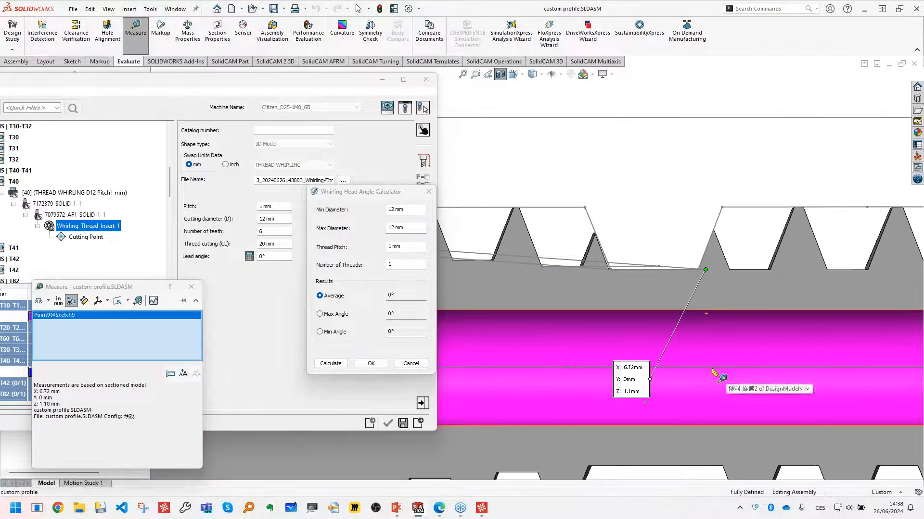
{"action": "left_click", "coordinate": [714, 368]}
{"action": "scroll", "coordinate": [697, 399], "scroll_direction": "up", "scroll_amount": 1}
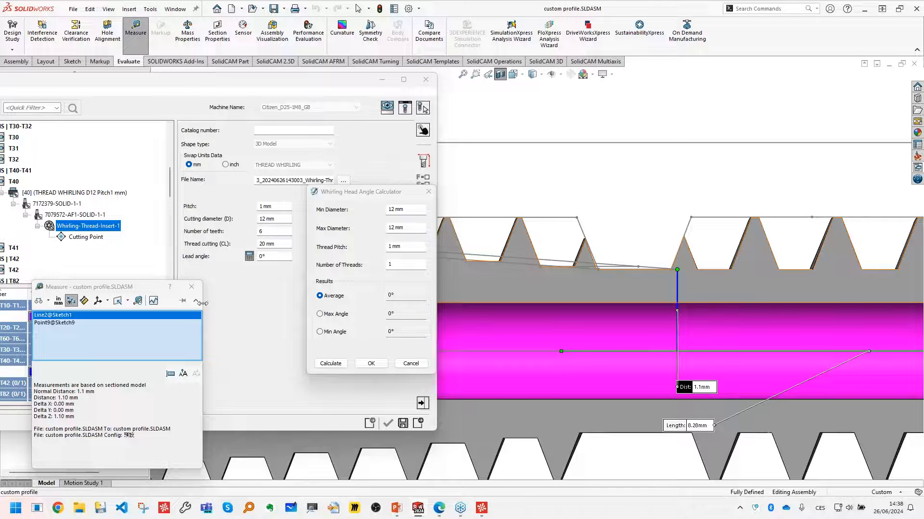
{"action": "left_click", "coordinate": [401, 208]}
{"action": "type", "text": "2."}
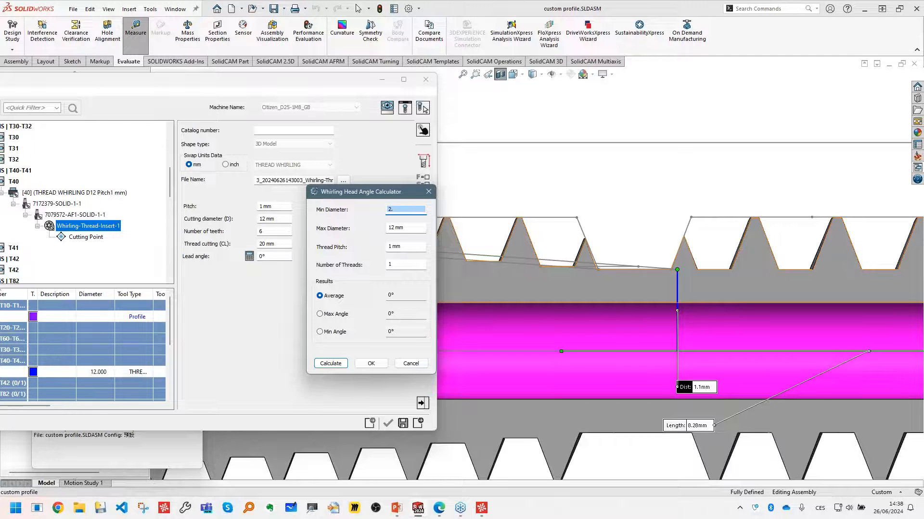
- Measure the distance from the profile line's outer endpoint, beyond the head end of the part, to the part axis
{"action": "scroll", "coordinate": [503, 200], "scroll_direction": "up", "scroll_amount": 9}
{"action": "scroll", "coordinate": [454, 263], "scroll_direction": "down", "scroll_amount": 3}
{"action": "scroll", "coordinate": [500, 262], "scroll_direction": "down", "scroll_amount": 4}
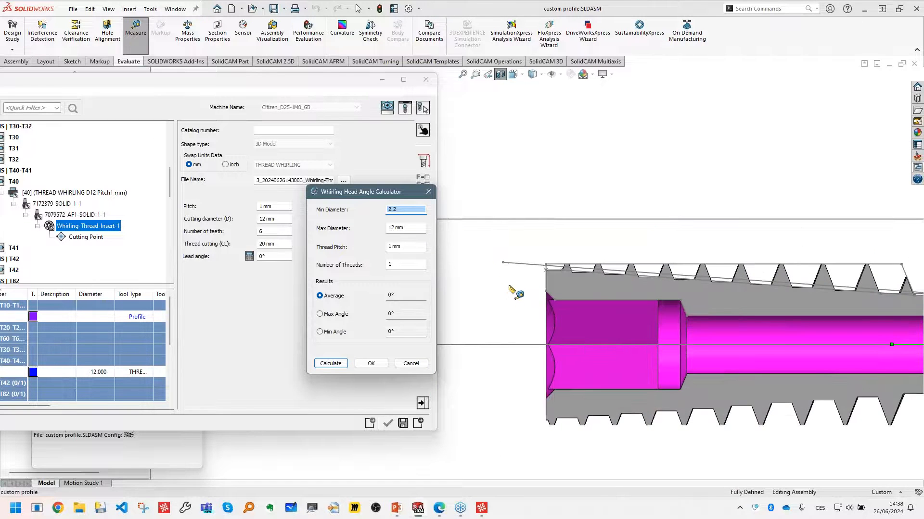
{"action": "left_click", "coordinate": [510, 287]}
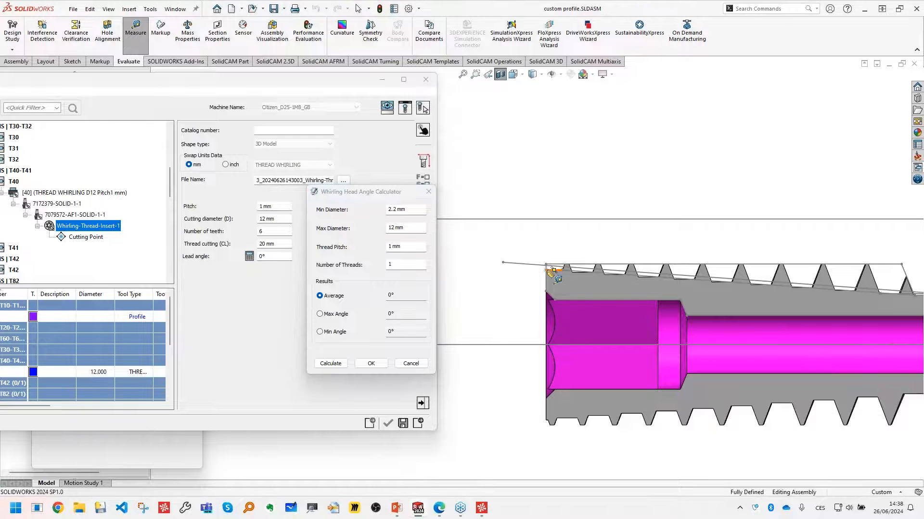
{"action": "left_click", "coordinate": [503, 264]}
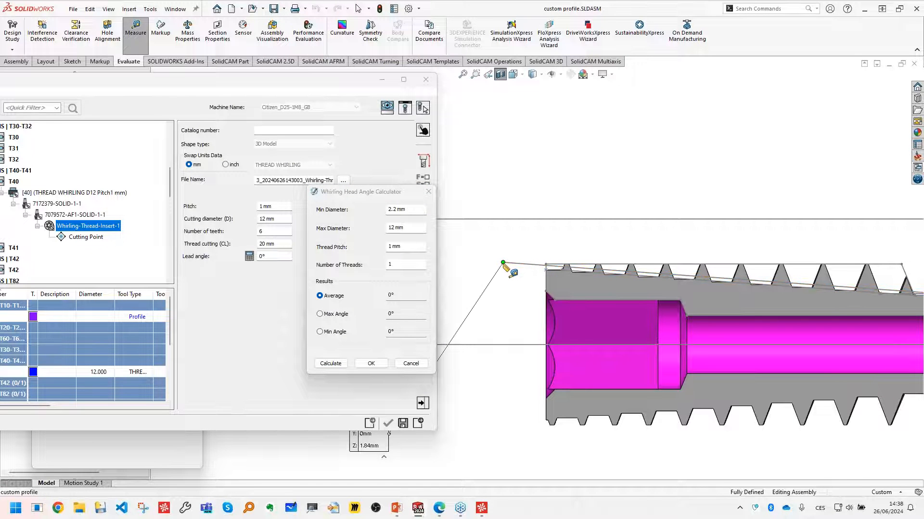
{"action": "left_click", "coordinate": [501, 344]}
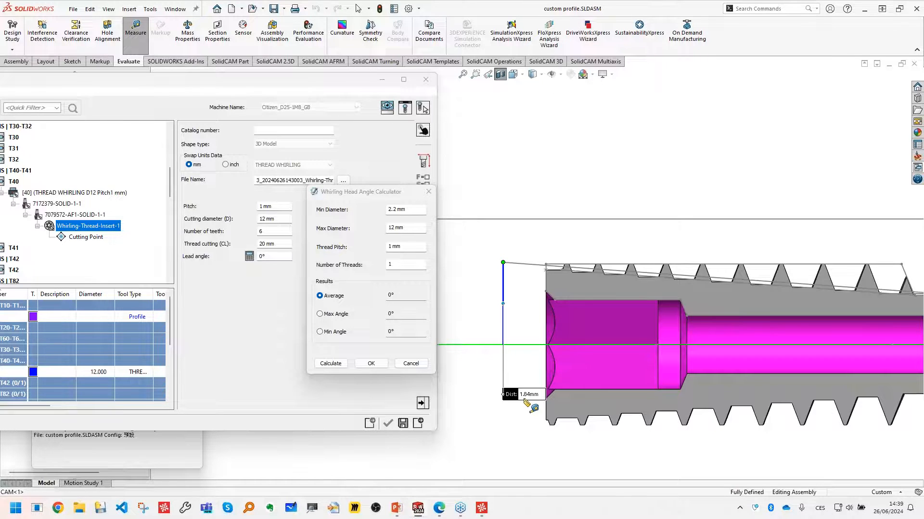
- Compute 1.84*2 in the Windows calculator (Kalkulačka) and set the lead angle calculator's maximum diameter to 3.68 mm
{"action": "key", "text": "super"}
{"action": "type", "text": "kalkulacka"}
{"action": "key", "text": "Return"}
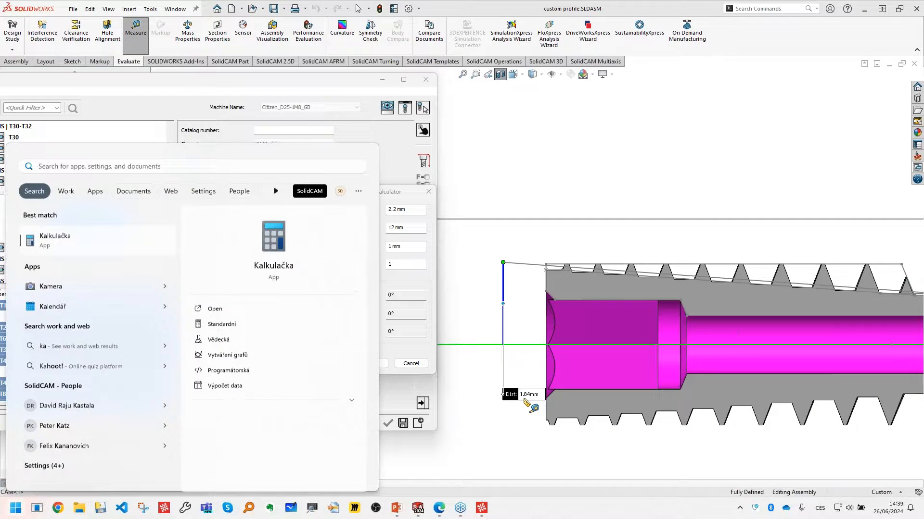
{"action": "type", "text": "1.84*2"}
{"action": "key", "text": "Return"}
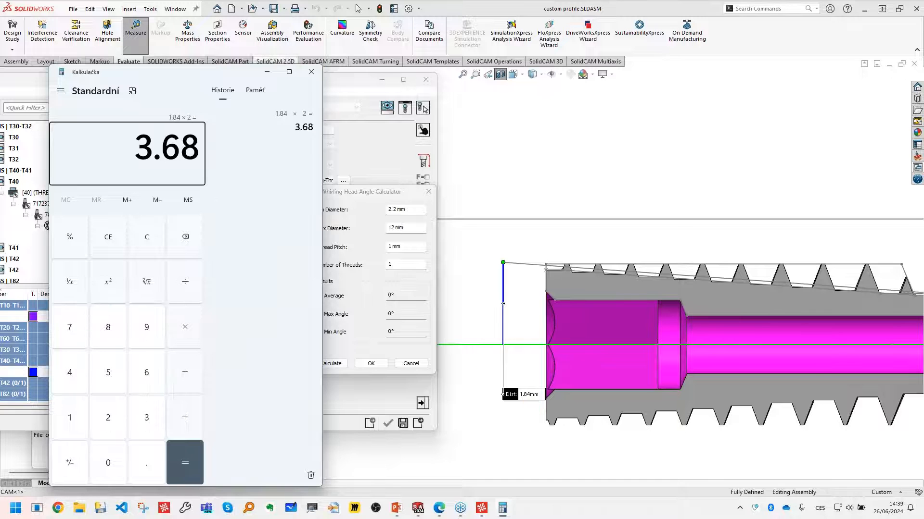
{"action": "left_click", "coordinate": [312, 71]}
{"action": "left_click", "coordinate": [403, 228]}
{"action": "type", "text": "3.68"}
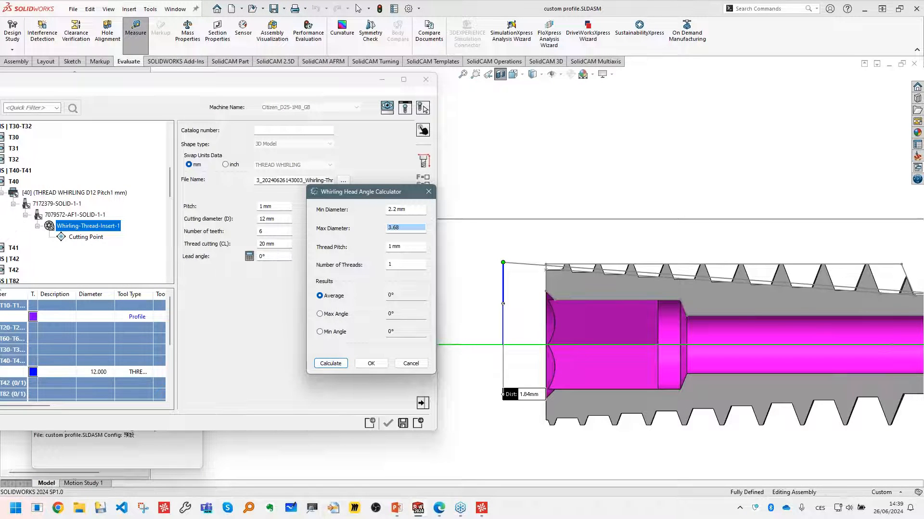
- Calculate the lead angle for a 1 mm pitch and 1 thread, and apply the maximum angle of 8.233° to the insert
{"action": "left_click", "coordinate": [408, 247]}
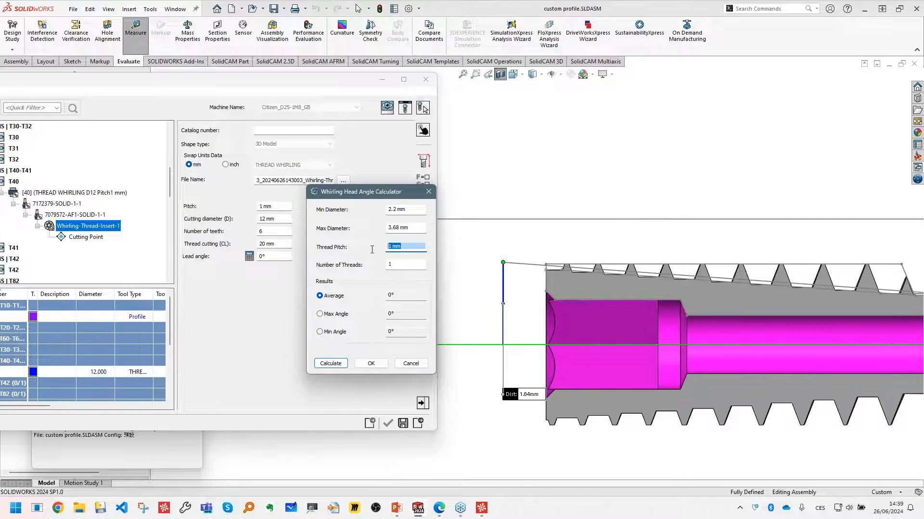
{"action": "left_click", "coordinate": [397, 265]}
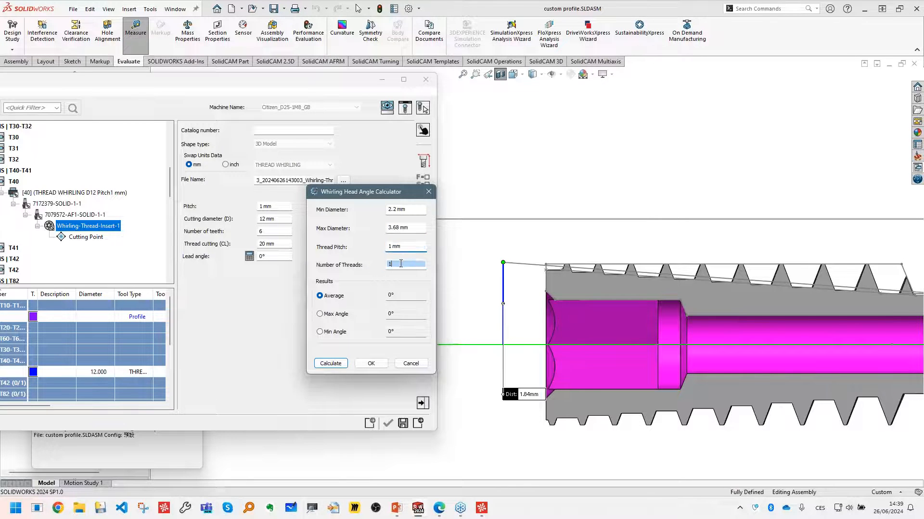
{"action": "left_click", "coordinate": [331, 364]}
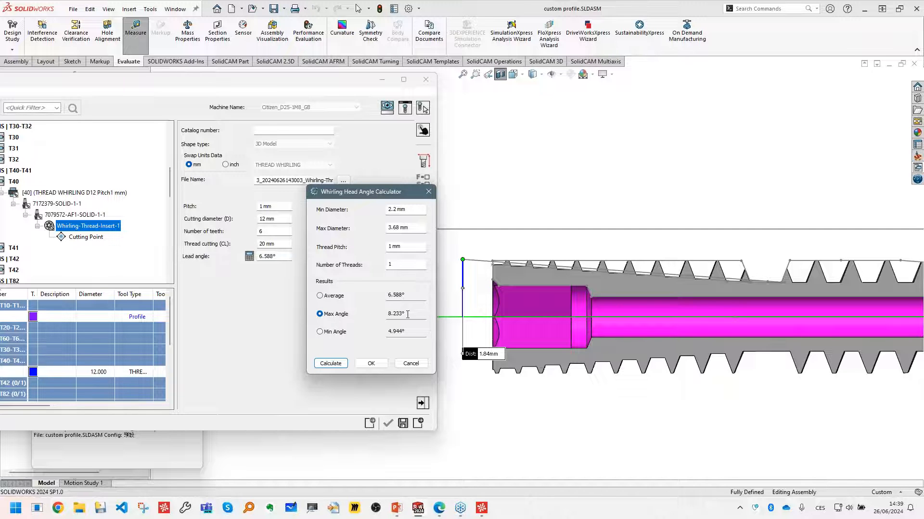
{"action": "left_click_drag", "start_coordinate": [407, 314], "coordinate": [383, 317]}
{"action": "left_click", "coordinate": [370, 363]}
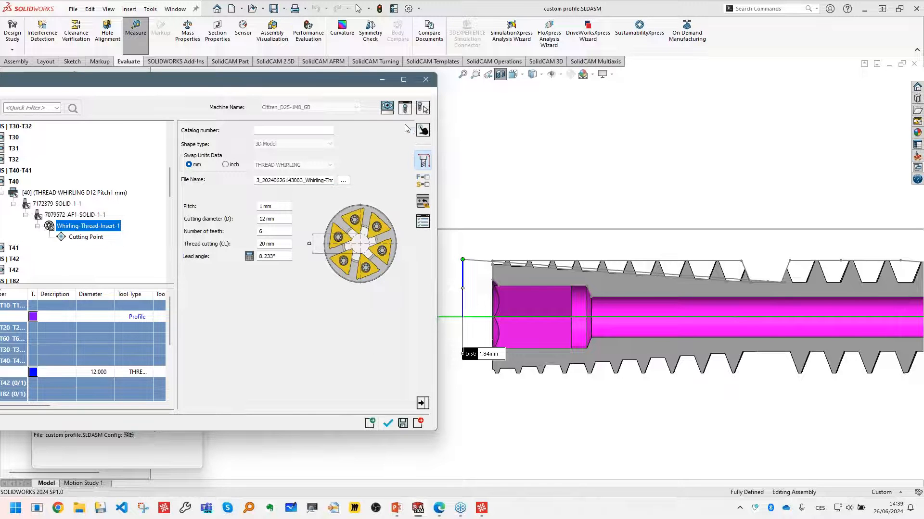
- Inspect the T40 whirling assembly in the tool viewer and accept it as the operation's tool
{"action": "left_click", "coordinate": [405, 108]}
{"action": "middle_click_drag", "start_coordinate": [706, 245], "coordinate": [740, 275]}
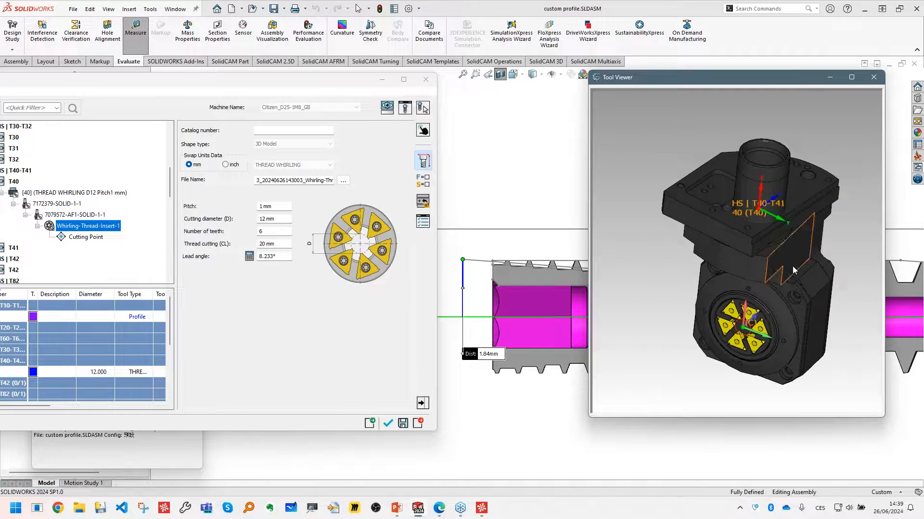
{"action": "scroll", "coordinate": [788, 269], "scroll_direction": "up", "scroll_amount": 5}
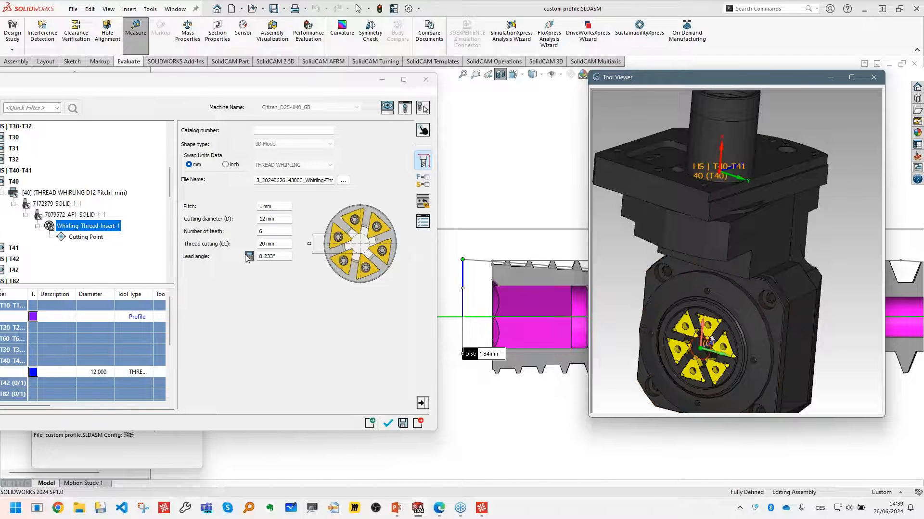
{"action": "left_click", "coordinate": [389, 424]}
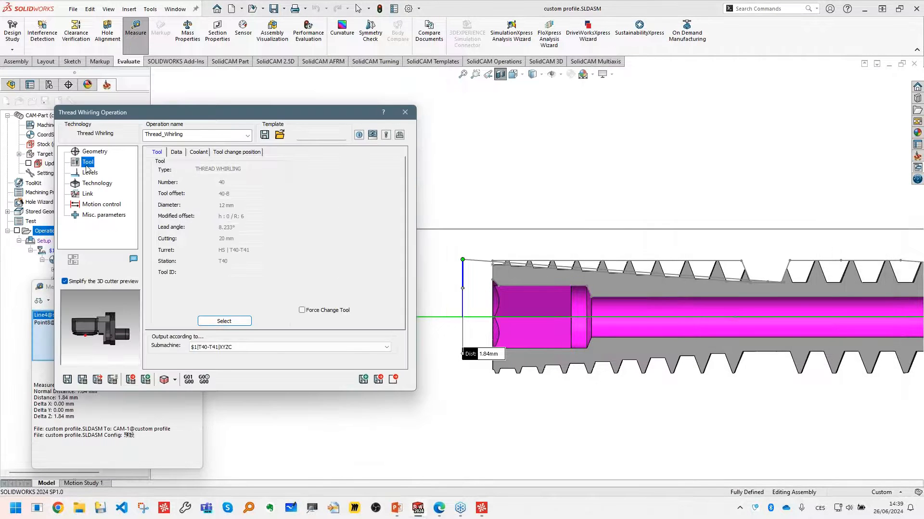
- Show the whirling operation's levels, and end both the measurement and the section view of the part
{"action": "left_click", "coordinate": [89, 173]}
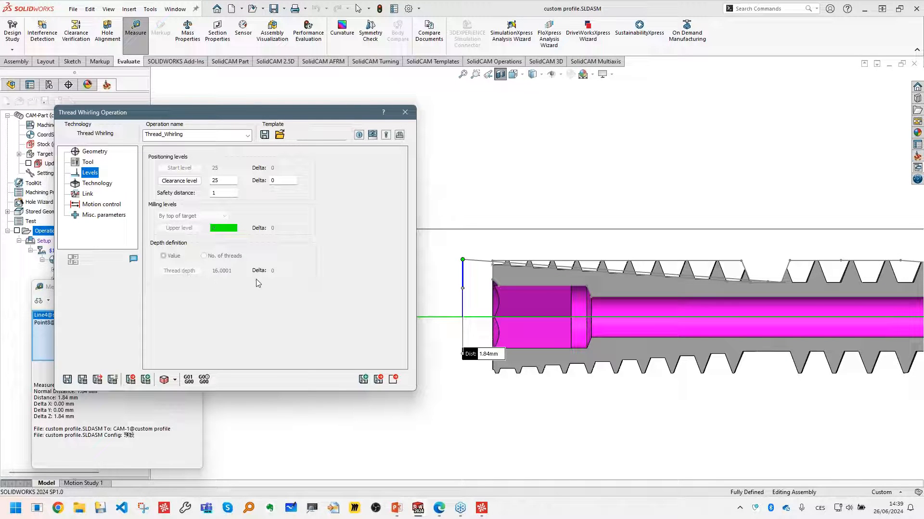
{"action": "left_click", "coordinate": [45, 287]}
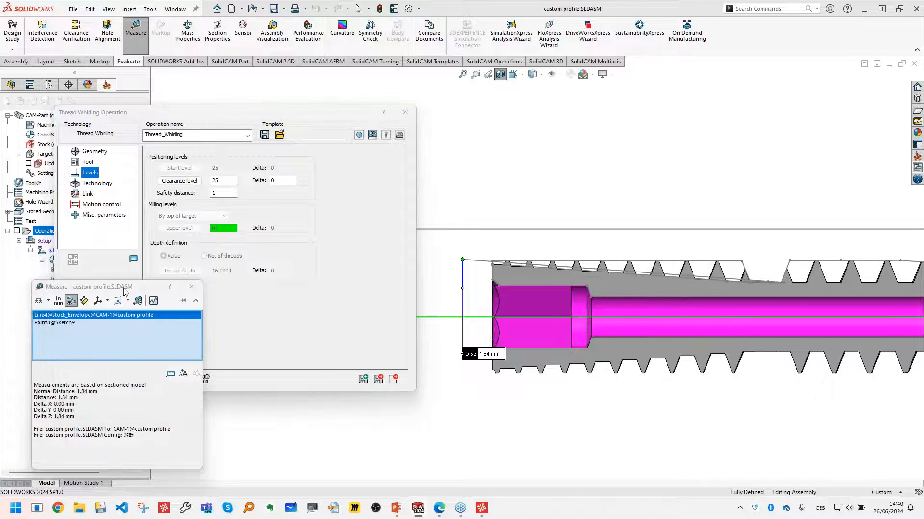
{"action": "left_click", "coordinate": [195, 287]}
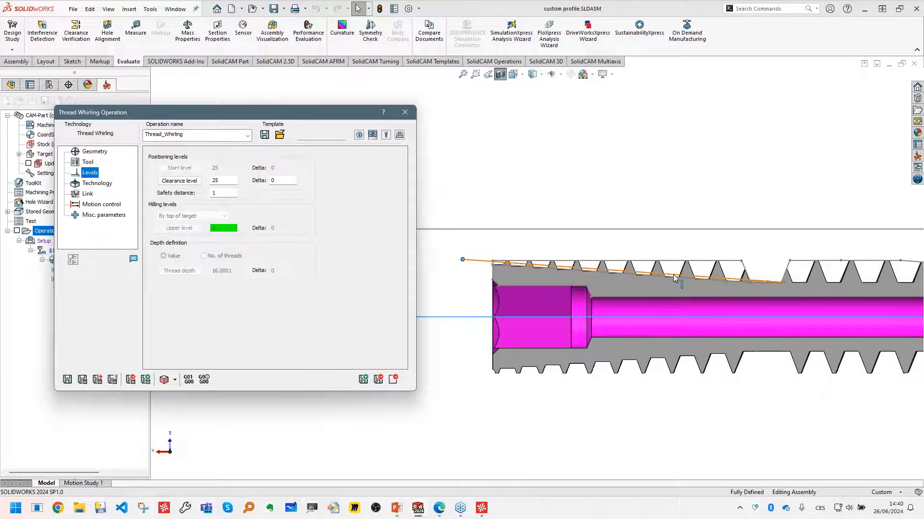
{"action": "left_click", "coordinate": [500, 74]}
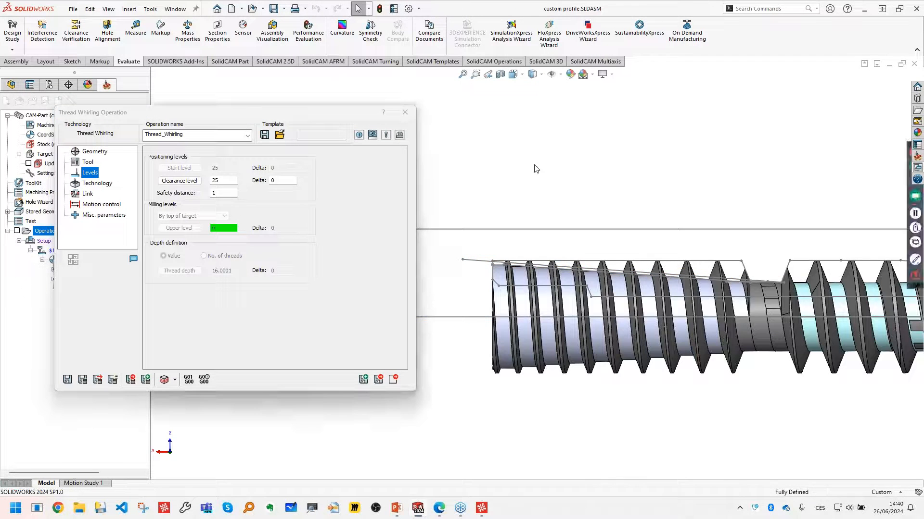
- Examine the extension and offset options of the thread profile chain, leaving the geometry without applying changes
{"action": "left_click", "coordinate": [96, 183]}
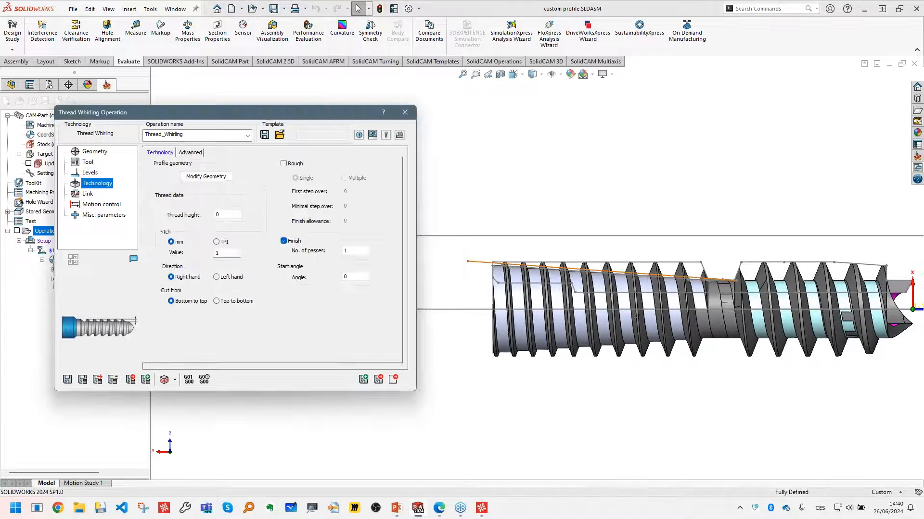
{"action": "left_click", "coordinate": [225, 178]}
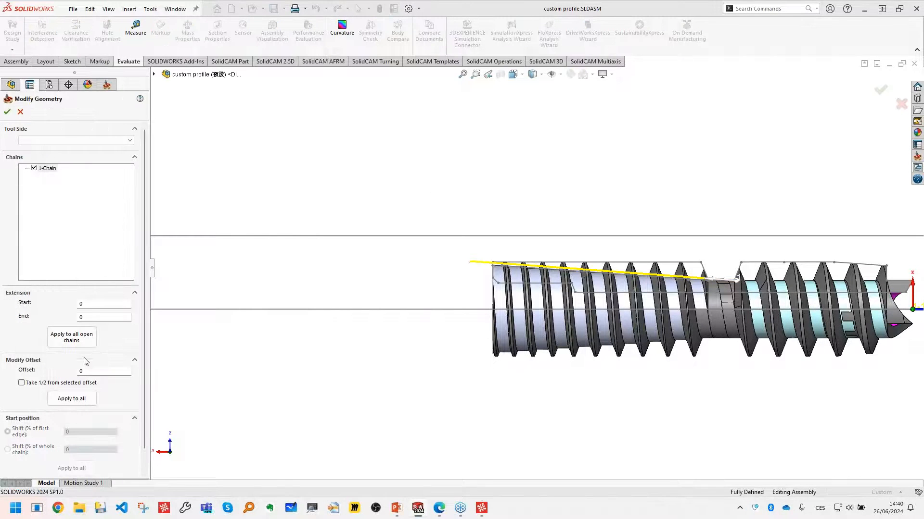
{"action": "left_click", "coordinate": [95, 303]}
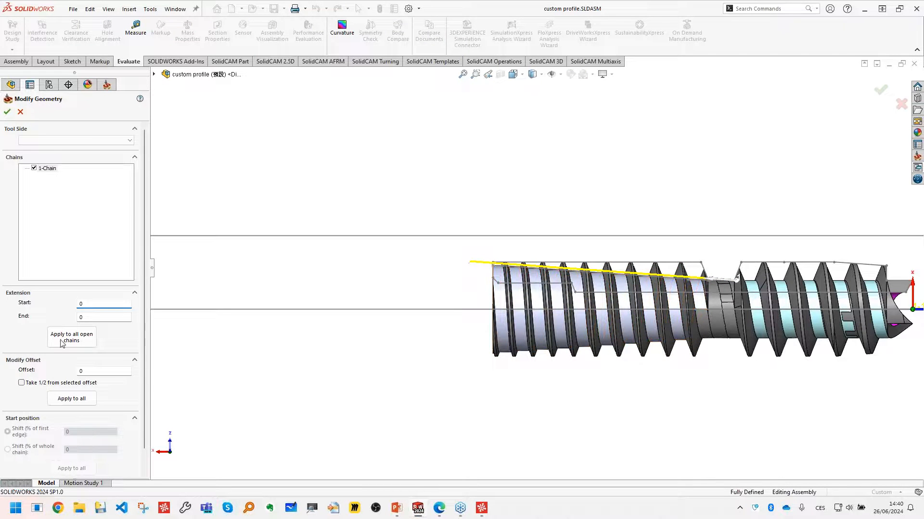
{"action": "left_click", "coordinate": [20, 111]}
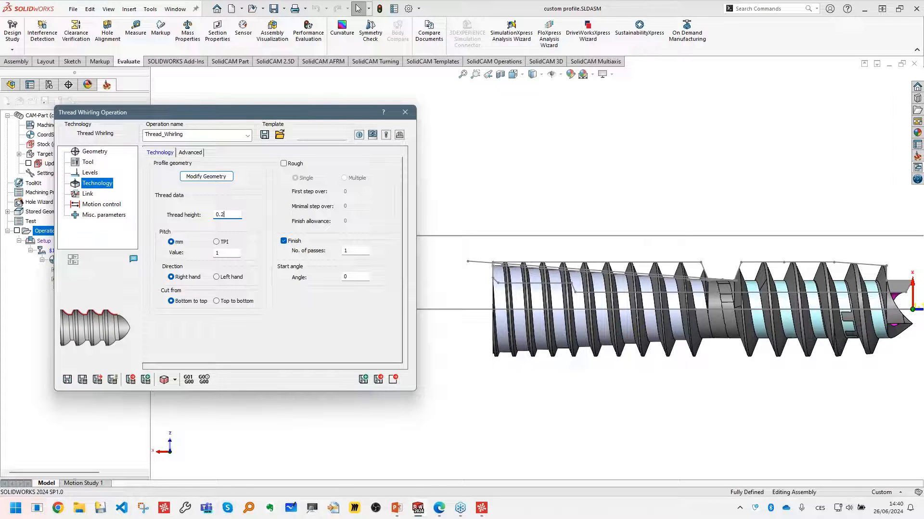
- Define the thread with a height of 0.2, a 1 mm pitch and cutting from top to bottom
{"action": "scroll", "coordinate": [630, 265], "scroll_direction": "down", "scroll_amount": 2}
{"action": "scroll", "coordinate": [618, 262], "scroll_direction": "up", "scroll_amount": 2}
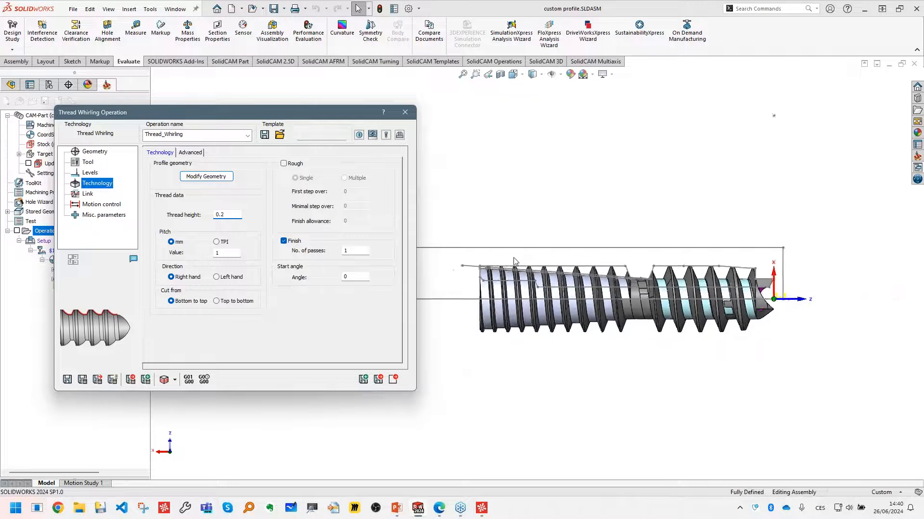
{"action": "scroll", "coordinate": [605, 283], "scroll_direction": "down", "scroll_amount": 1}
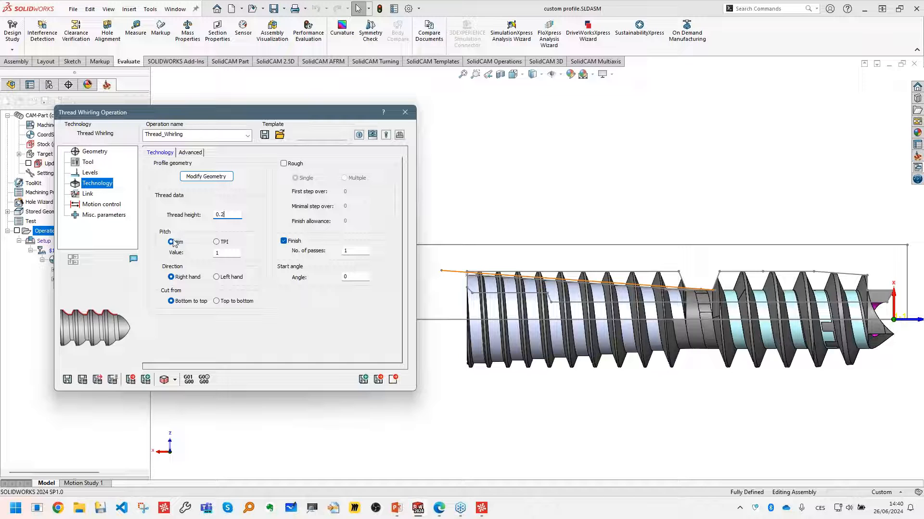
{"action": "left_click", "coordinate": [229, 251]}
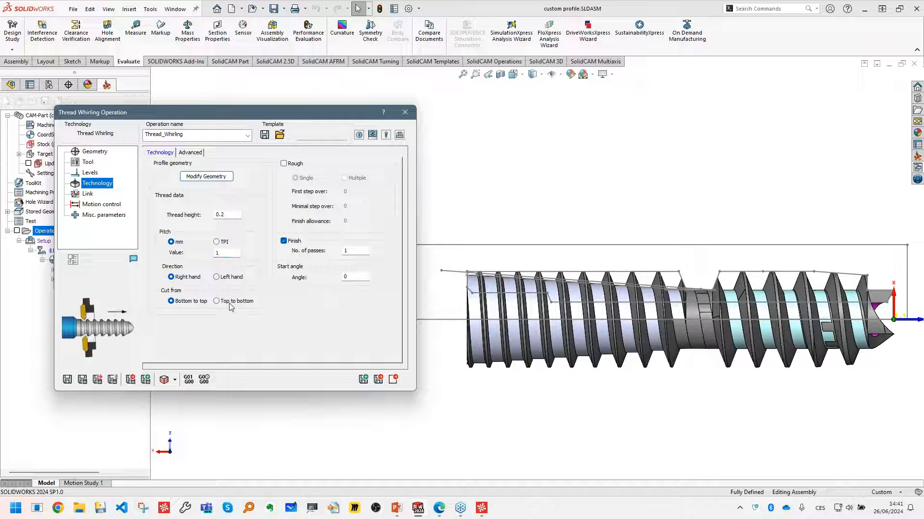
{"action": "scroll", "coordinate": [707, 336], "scroll_direction": "up", "scroll_amount": 1}
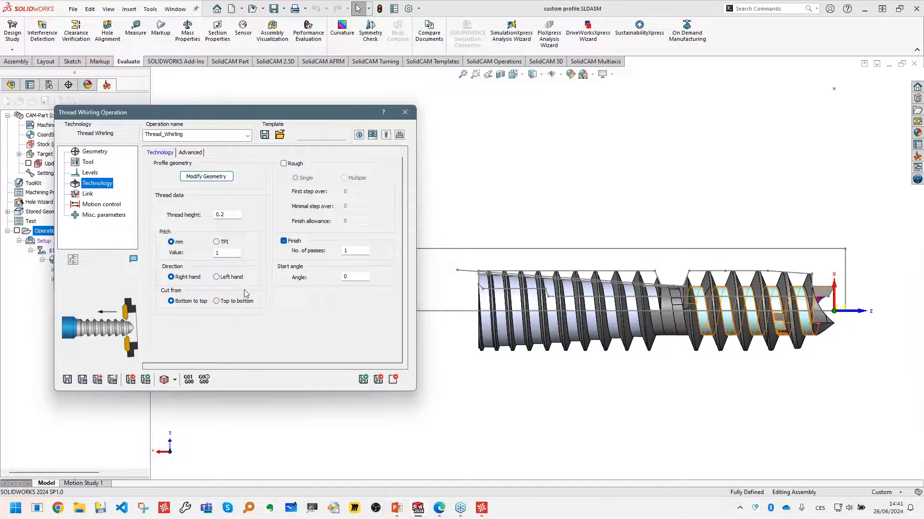
{"action": "left_click", "coordinate": [234, 303]}
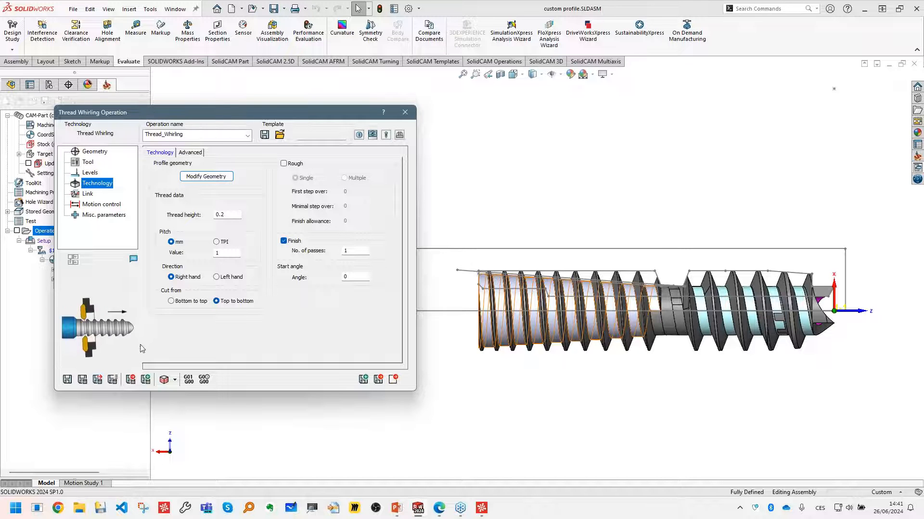
- Save and calculate the thread whirling operation and inspect its toolpath around the screw
{"action": "left_click", "coordinate": [82, 379]}
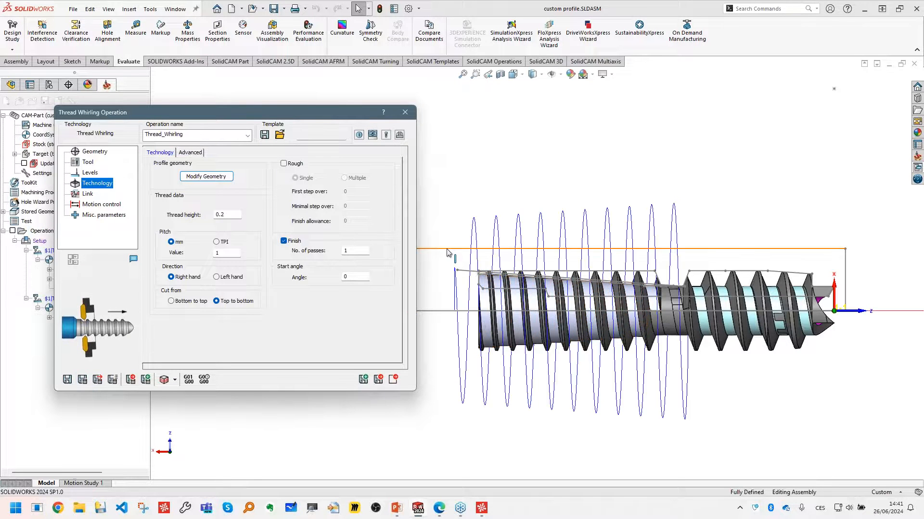
{"action": "scroll", "coordinate": [448, 253], "scroll_direction": "down", "scroll_amount": 3}
{"action": "mouse_move", "coordinate": [534, 297]}
{"action": "middle_mouse_down"}
{"action": "mouse_move", "coordinate": [487, 304]}
{"action": "mouse_move", "coordinate": [531, 294]}
{"action": "middle_mouse_up"}
{"action": "key", "text": "space"}
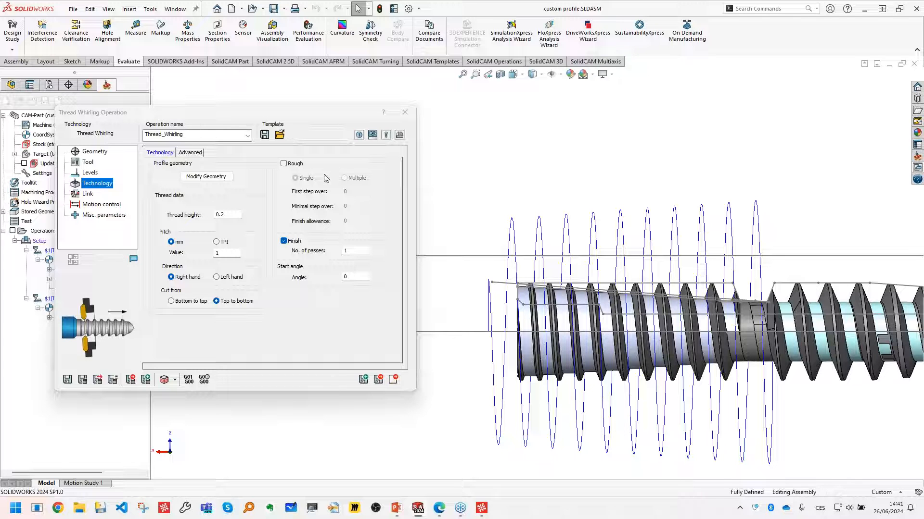
- Open the machine simulation for the thread whirling operation and inspect the whirling head beside the part
{"action": "left_click", "coordinate": [164, 380]}
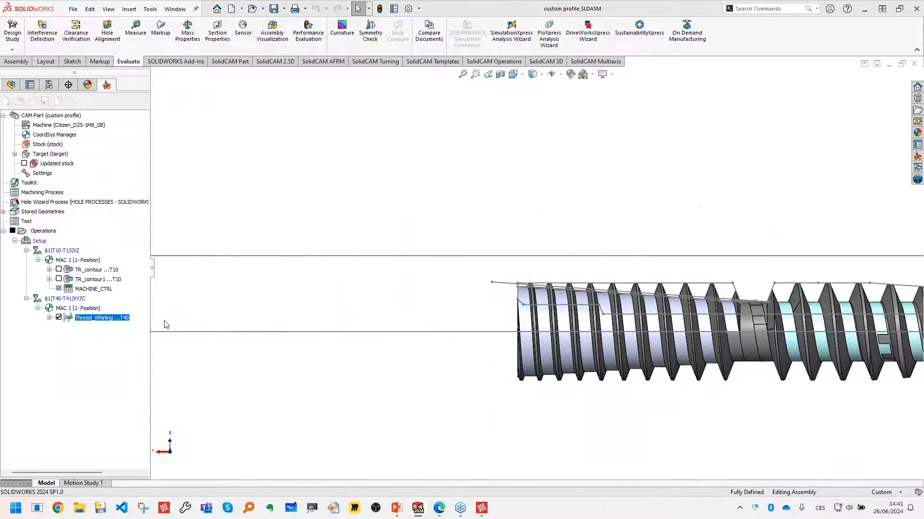
{"action": "left_click", "coordinate": [114, 316]}
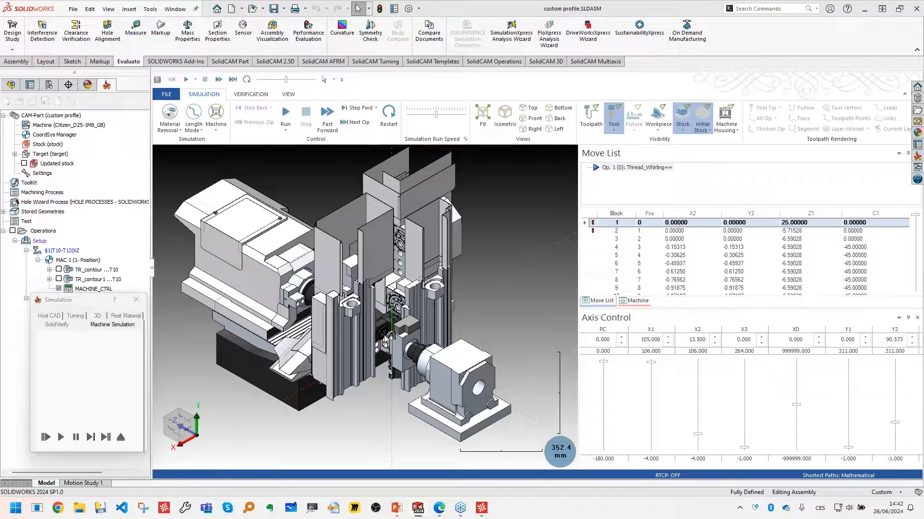
{"action": "scroll", "coordinate": [389, 326], "scroll_direction": "up", "scroll_amount": 10}
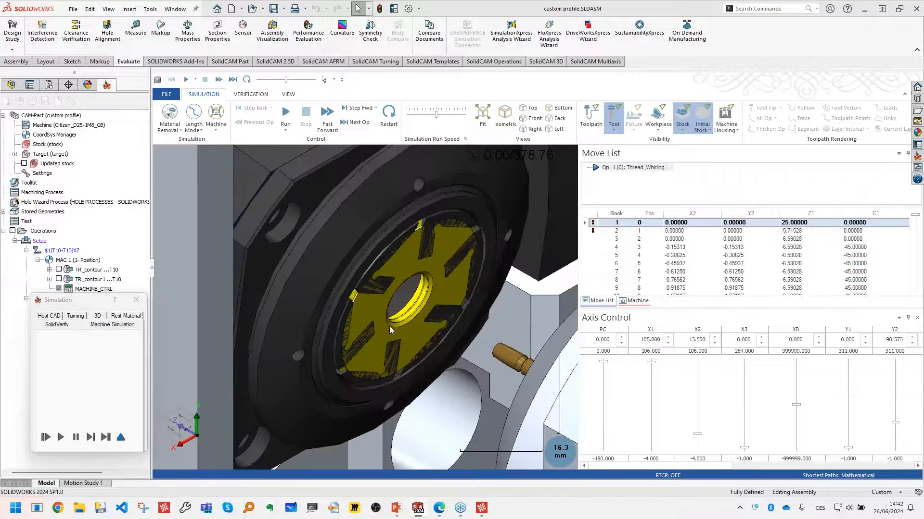
{"action": "scroll", "coordinate": [389, 327], "scroll_direction": "down", "scroll_amount": 1}
- Hide the X1 axis components in the simulated machine and return to the move list with a clear view of the whirling head
{"action": "left_click", "coordinate": [634, 300]}
{"action": "scroll", "coordinate": [639, 276], "scroll_direction": "down", "scroll_amount": 5}
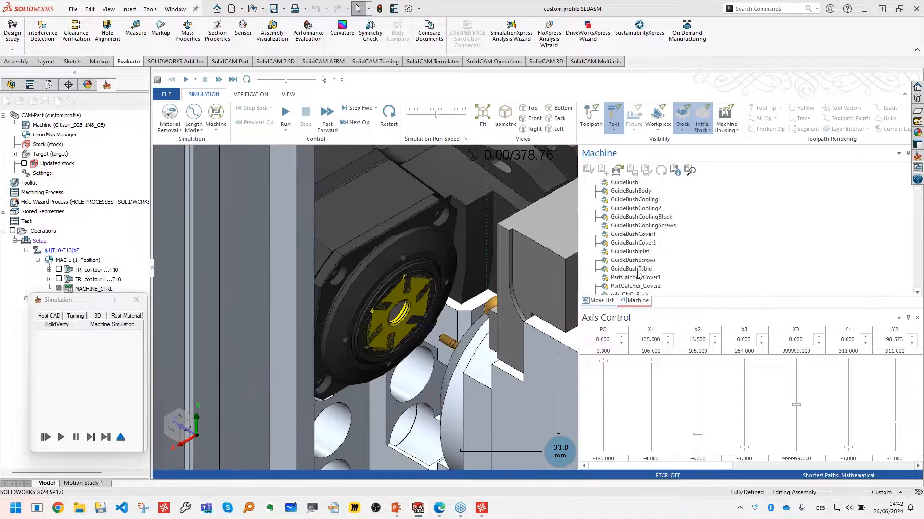
{"action": "scroll", "coordinate": [639, 275], "scroll_direction": "down", "scroll_amount": 5}
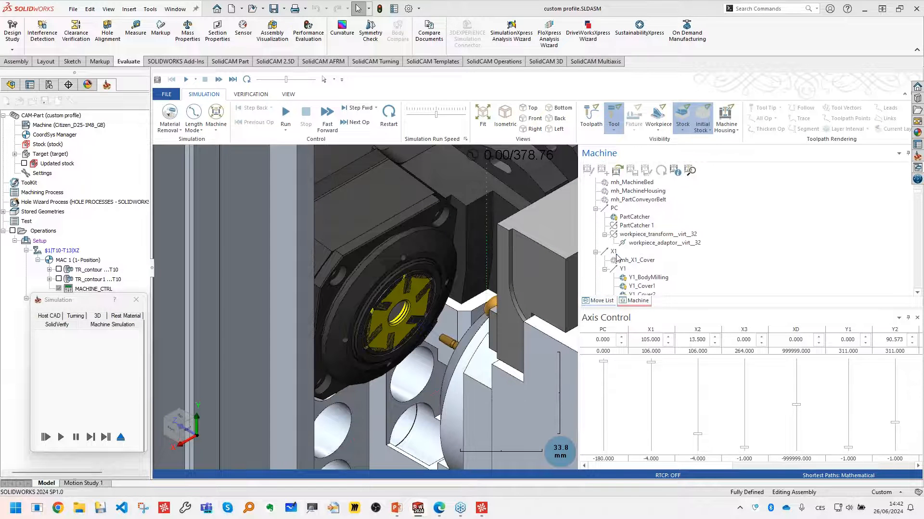
{"action": "right_click", "coordinate": [613, 253]}
{"action": "left_click", "coordinate": [637, 303]}
{"action": "left_click", "coordinate": [601, 302]}
{"action": "middle_click_drag", "start_coordinate": [401, 388], "coordinate": [455, 300]}
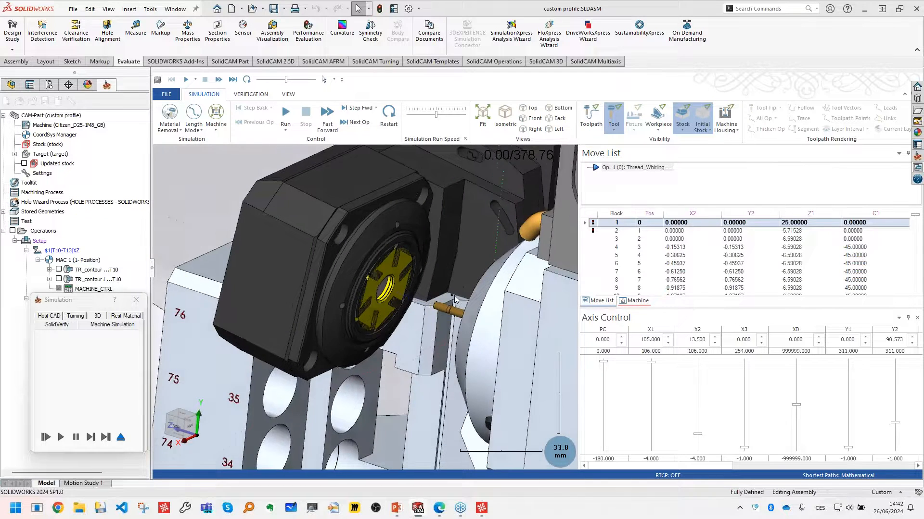
- Show the workpiece in the machine simulation and run the whirling motion, watching the cutting zone up close
{"action": "scroll", "coordinate": [455, 301], "scroll_direction": "up", "scroll_amount": 3}
{"action": "left_click", "coordinate": [655, 117]}
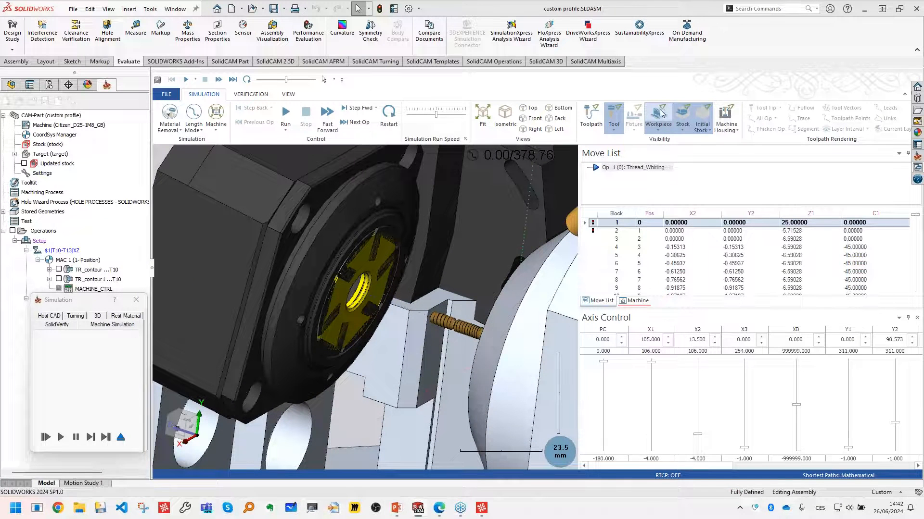
{"action": "left_click", "coordinate": [285, 115]}
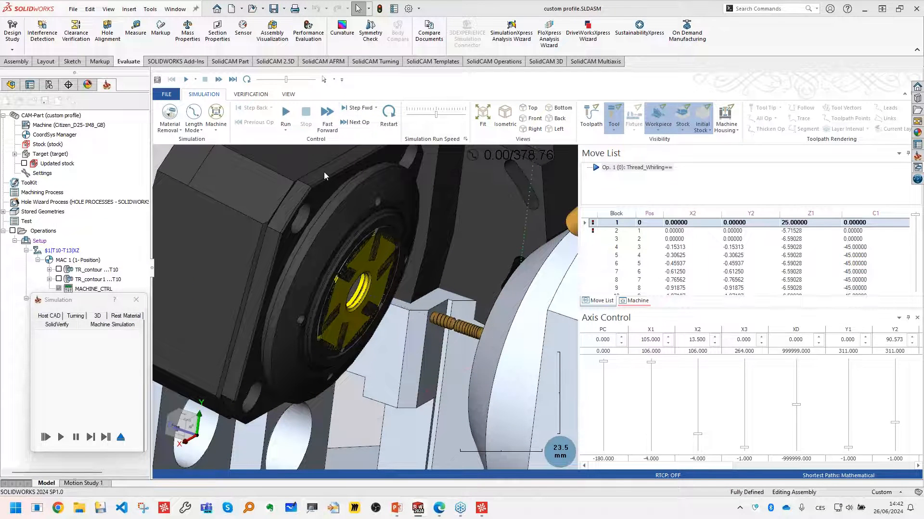
{"action": "scroll", "coordinate": [368, 289], "scroll_direction": "up", "scroll_amount": 5}
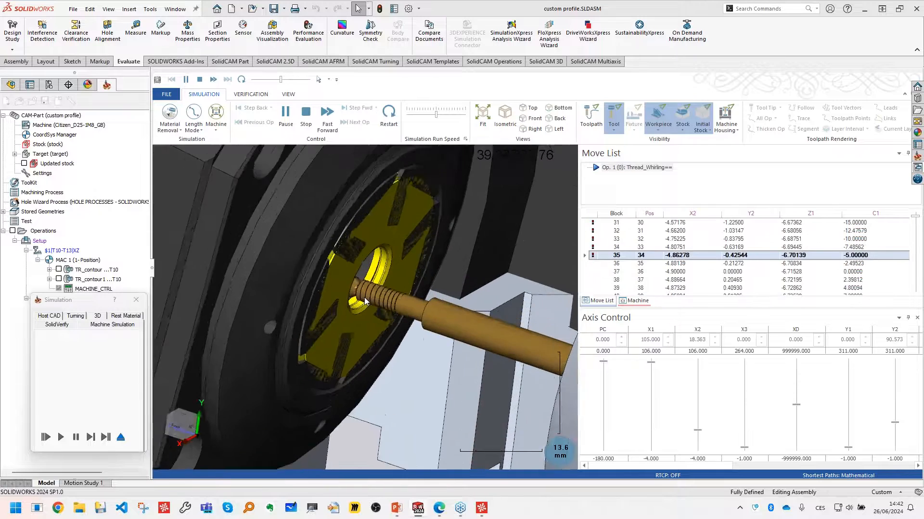
{"action": "middle_click_drag", "start_coordinate": [374, 306], "coordinate": [356, 298]}
{"action": "scroll", "coordinate": [358, 296], "scroll_direction": "up", "scroll_amount": 5}
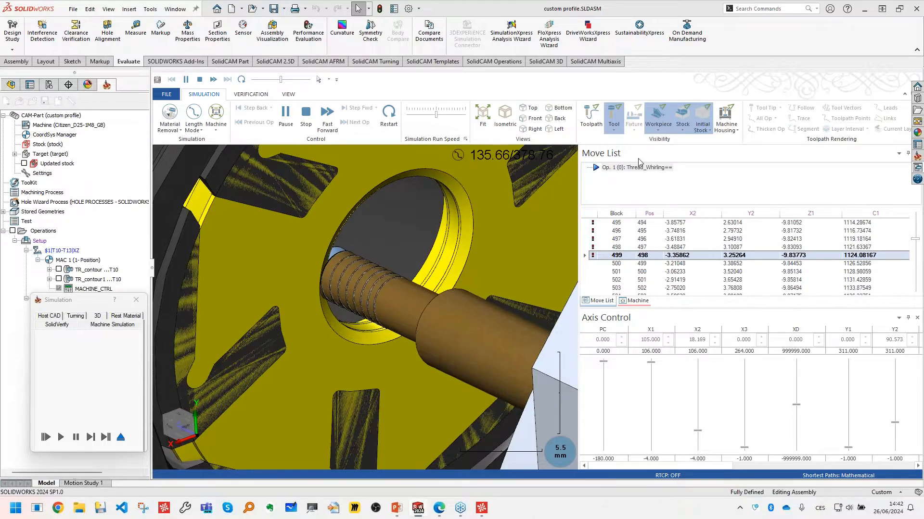
- Hide the stock so only the workpiece shows in the cutting zone, and increase the simulation run speed
{"action": "left_click", "coordinate": [683, 115]}
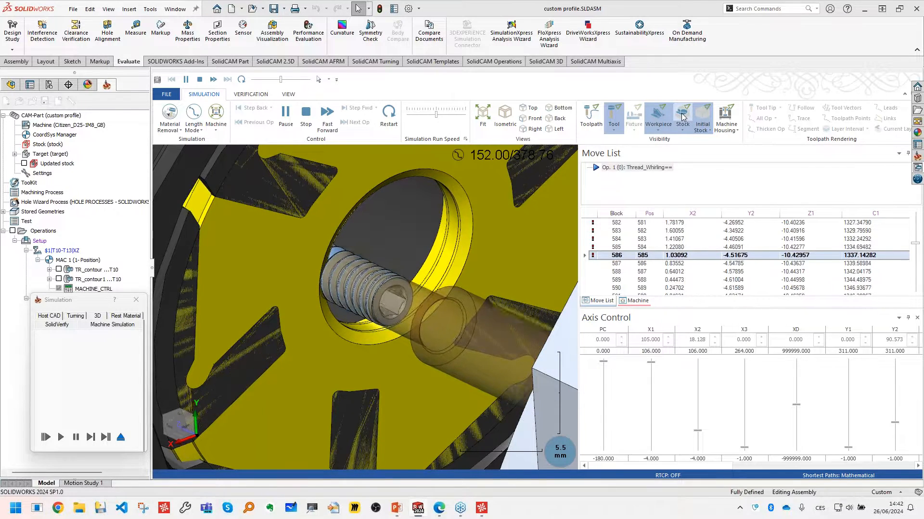
{"action": "left_click", "coordinate": [679, 118]}
{"action": "scroll", "coordinate": [394, 319], "scroll_direction": "down", "scroll_amount": 1}
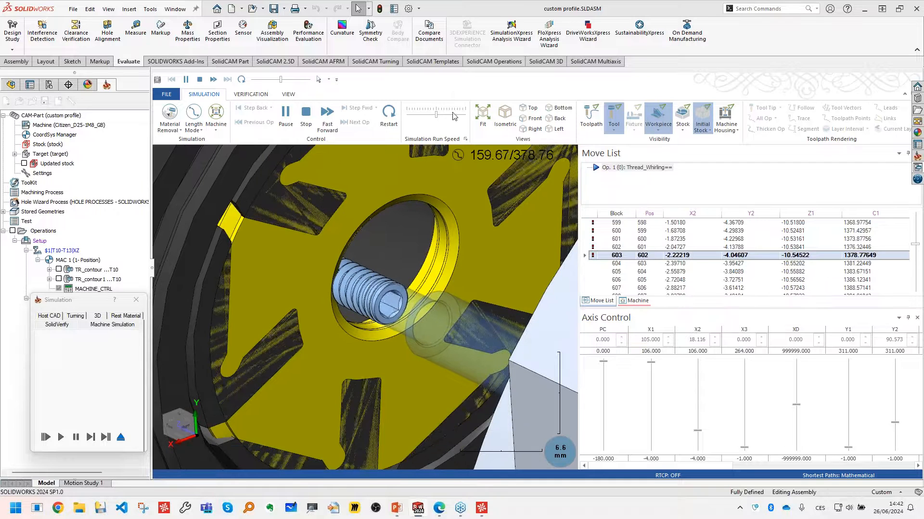
{"action": "left_click_drag", "start_coordinate": [437, 115], "coordinate": [448, 115]}
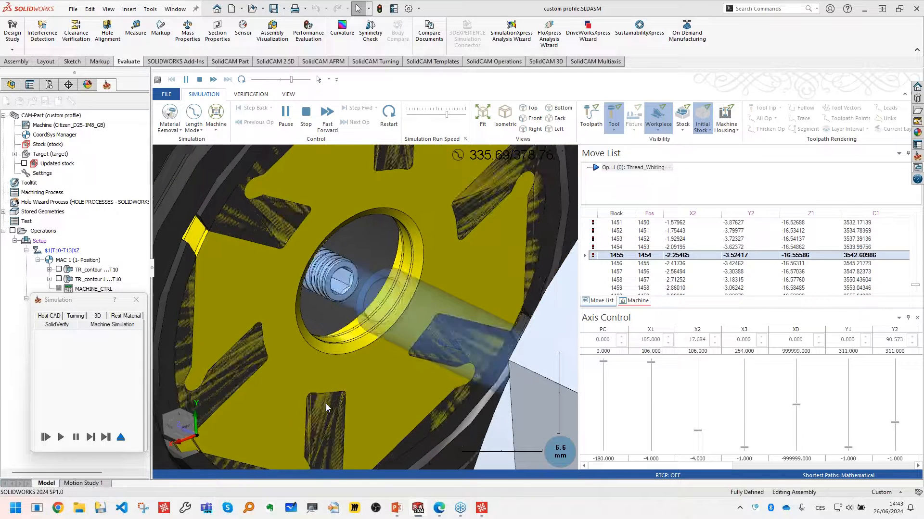
- Examine the whirled screw with its toolpath displayed at the end of the simulation, and exit back to the operation
{"action": "middle_click_drag", "start_coordinate": [330, 388], "coordinate": [315, 331]}
{"action": "scroll", "coordinate": [315, 332], "scroll_direction": "down", "scroll_amount": 1}
{"action": "middle_click_drag", "start_coordinate": [399, 324], "coordinate": [439, 324]}
{"action": "scroll", "coordinate": [481, 332], "scroll_direction": "up", "scroll_amount": 2}
{"action": "left_click", "coordinate": [590, 115]}
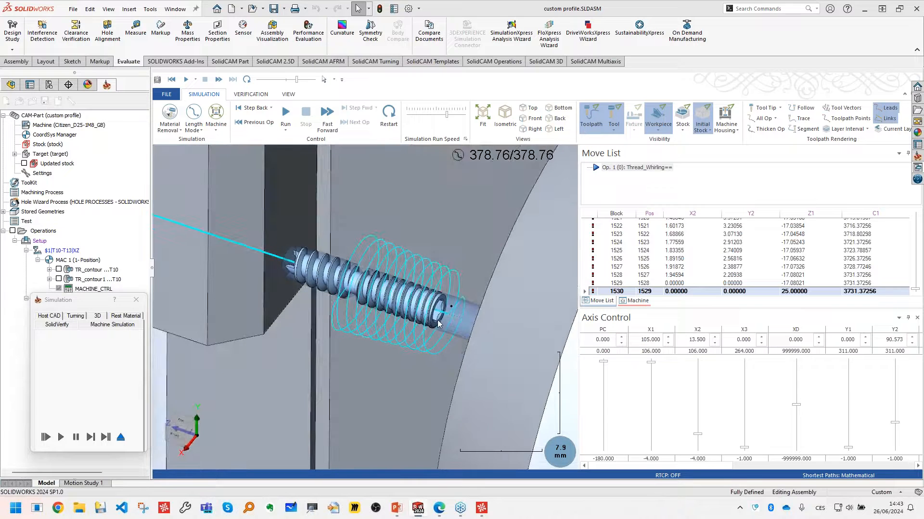
{"action": "left_click", "coordinate": [120, 438]}
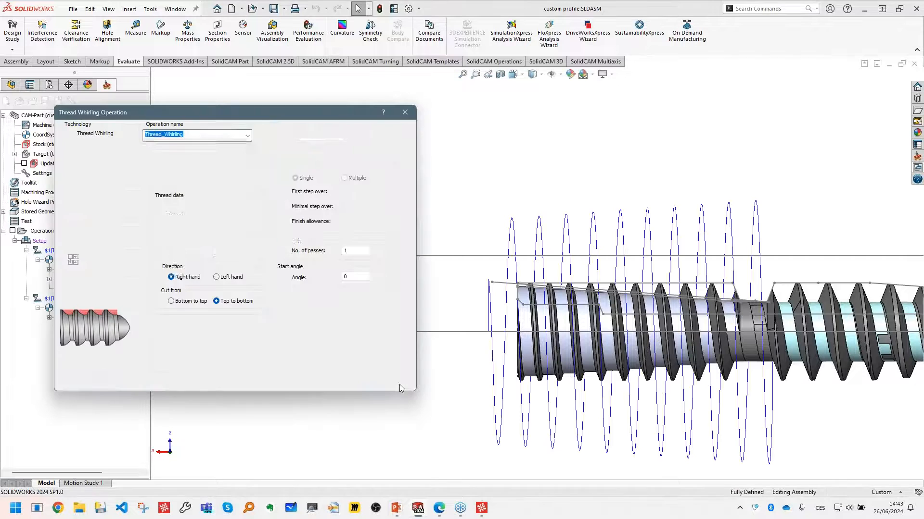
- Review the operation's advanced multiple-start options and its approach, retract and lead-in/lead-out link settings
{"action": "left_click", "coordinate": [190, 153]}
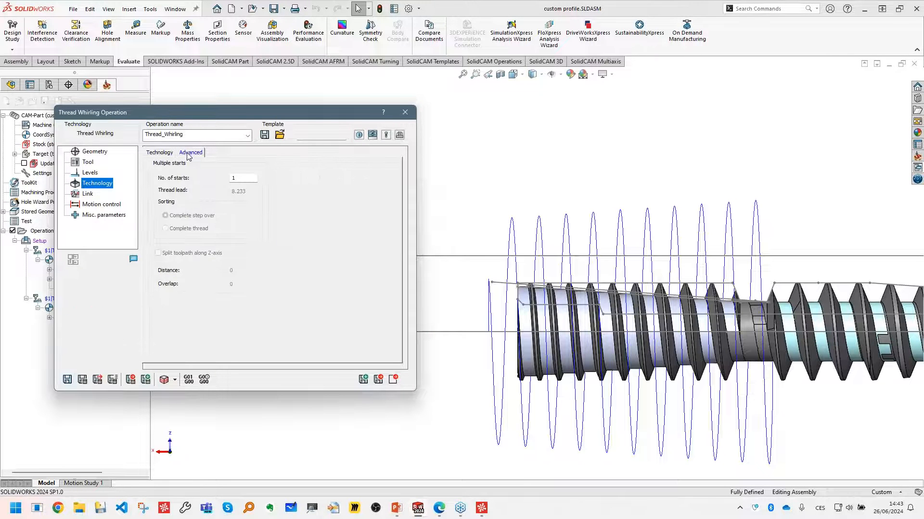
{"action": "left_click", "coordinate": [87, 195]}
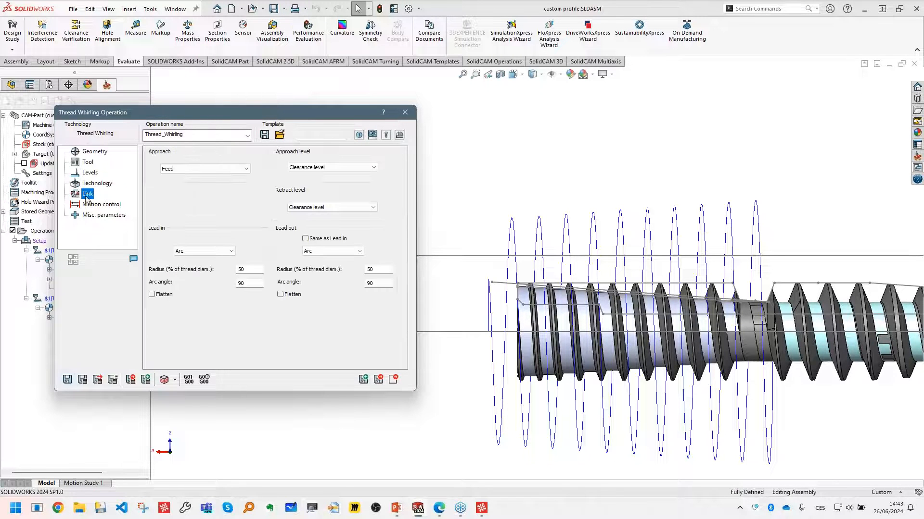
{"action": "scroll", "coordinate": [546, 234], "scroll_direction": "up", "scroll_amount": 4}
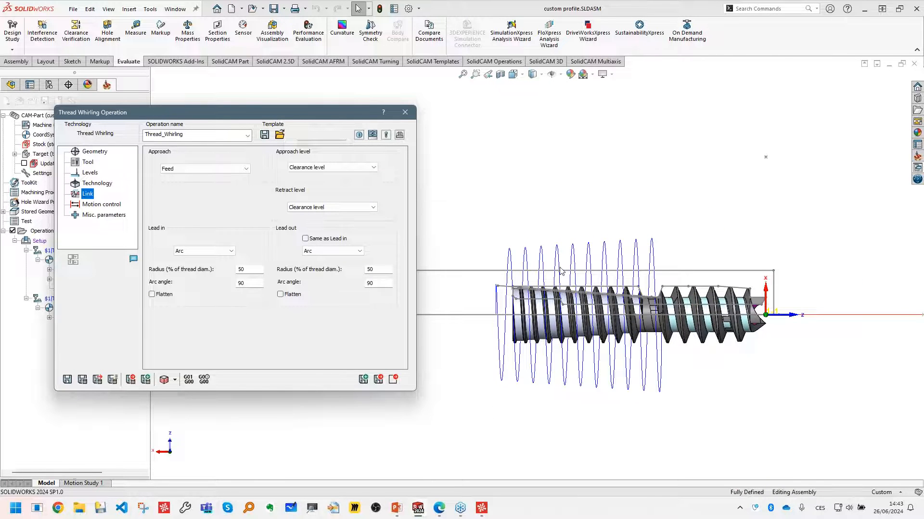
{"action": "scroll", "coordinate": [692, 298], "scroll_direction": "down", "scroll_amount": 2}
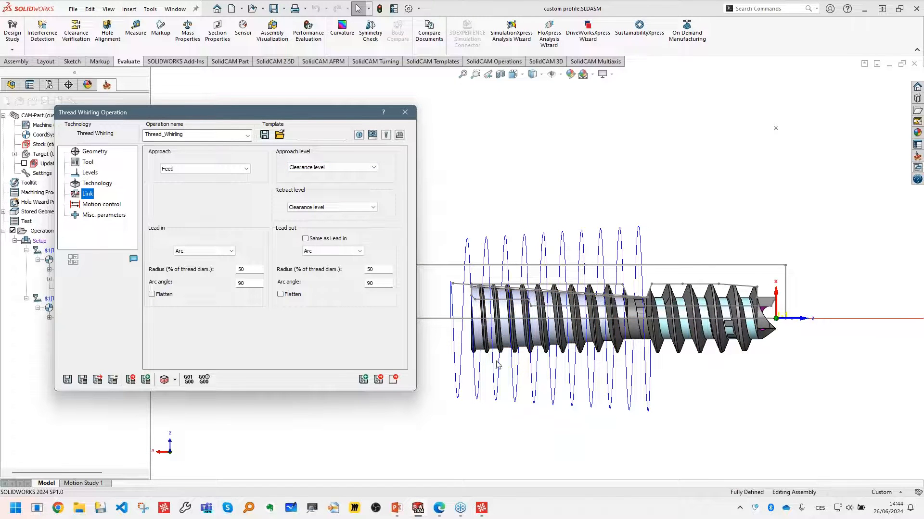
- Set the retract level to Keep tool down and recalculate the whirling toolpath
{"action": "left_click", "coordinate": [357, 207]}
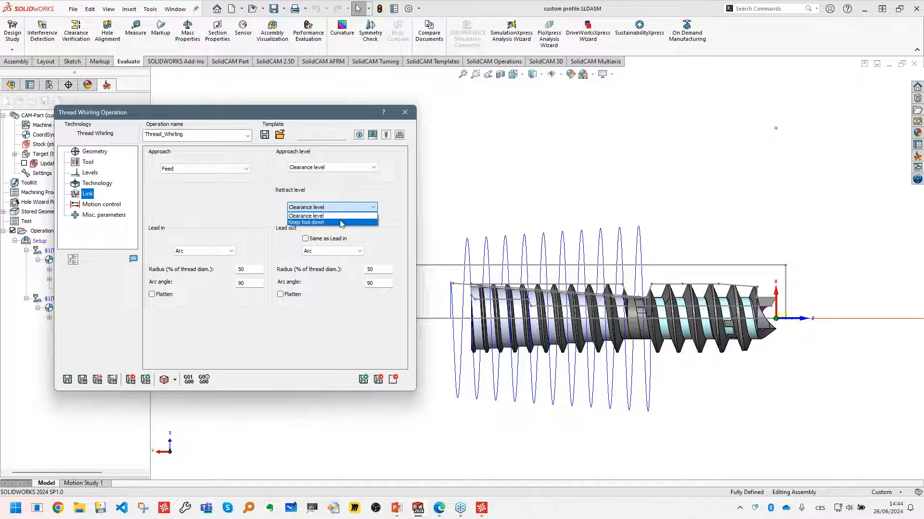
{"action": "left_click", "coordinate": [341, 223]}
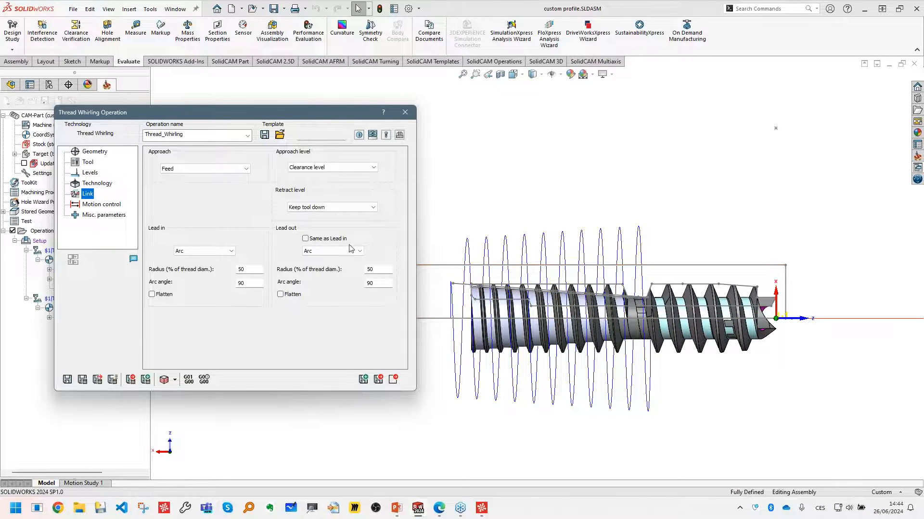
{"action": "left_click", "coordinate": [83, 380]}
{"action": "scroll", "coordinate": [700, 275], "scroll_direction": "up", "scroll_amount": 2}
{"action": "middle_click_drag", "start_coordinate": [664, 263], "coordinate": [653, 275]}
{"action": "left_click_drag", "start_coordinate": [653, 276], "coordinate": [651, 278]}
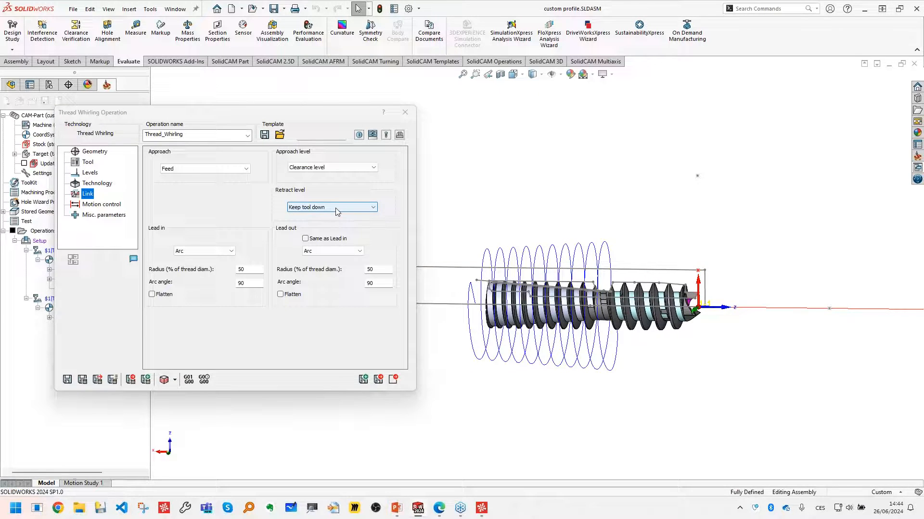
- Review the motion control settings for the 4th axis and view the whirling toolpath from the end of the part
{"action": "left_click", "coordinate": [110, 206]}
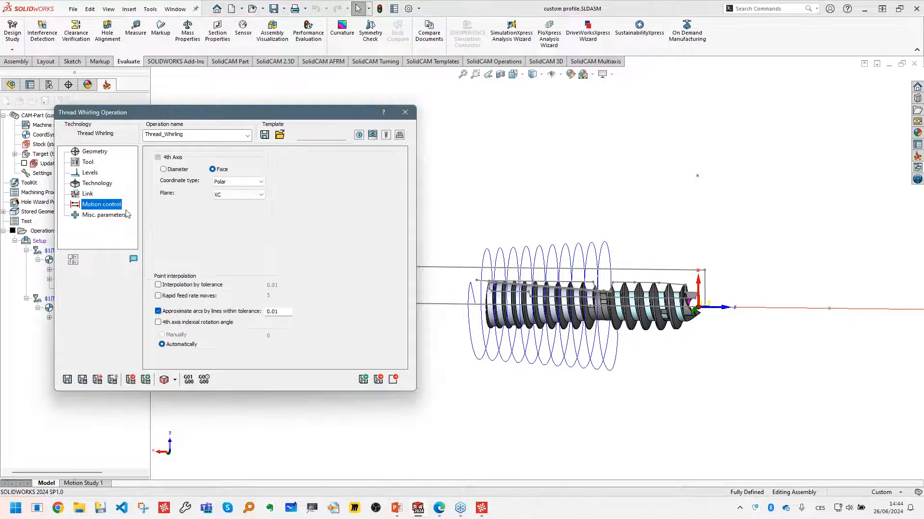
{"action": "scroll", "coordinate": [620, 282], "scroll_direction": "down", "scroll_amount": 2}
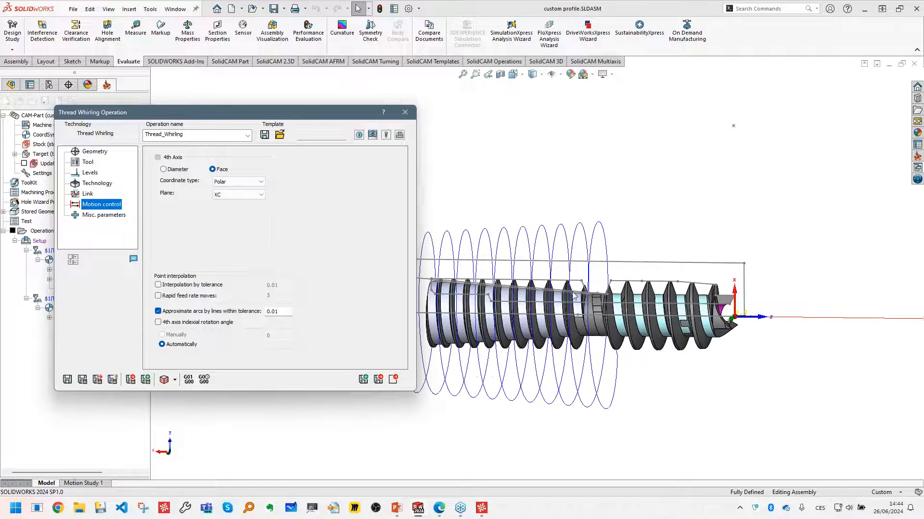
{"action": "scroll", "coordinate": [573, 296], "scroll_direction": "up", "scroll_amount": 2}
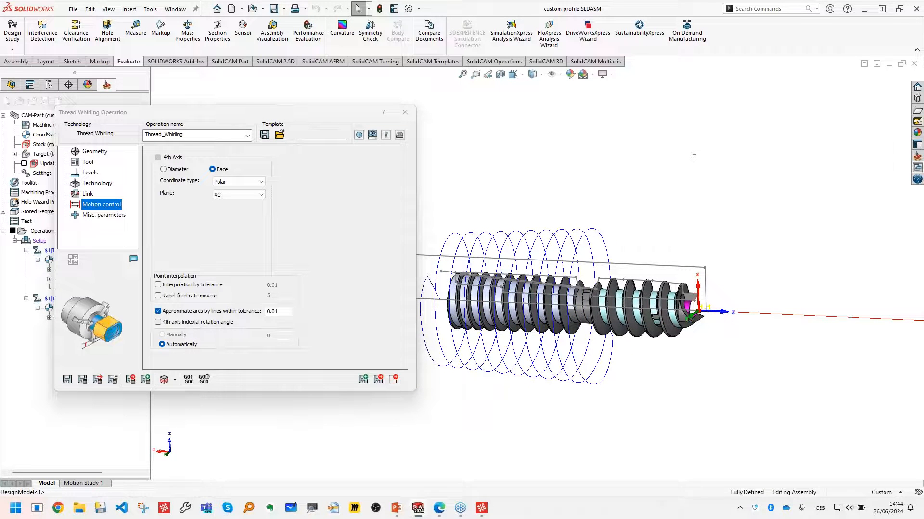
{"action": "middle_click_drag", "start_coordinate": [456, 284], "coordinate": [642, 260]}
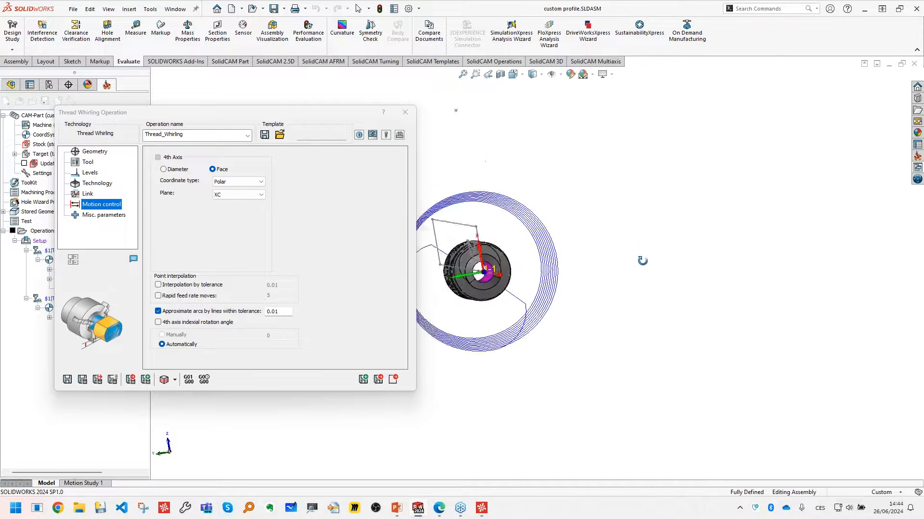
- Set the thread's start angle to 135 and recalculate the whirling toolpath, checking it against the screw's end face
{"action": "left_click", "coordinate": [96, 183]}
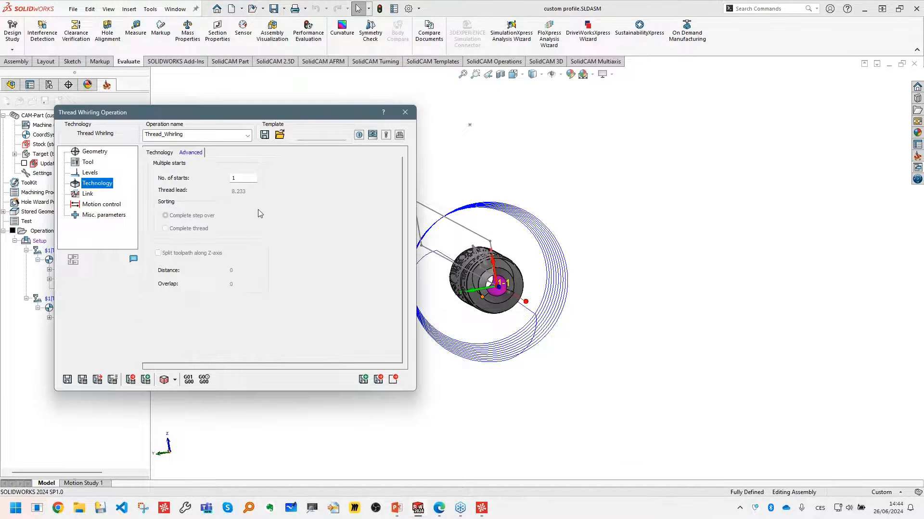
{"action": "left_click", "coordinate": [159, 153]}
{"action": "middle_click_drag", "start_coordinate": [467, 276], "coordinate": [522, 288]}
{"action": "scroll", "coordinate": [519, 269], "scroll_direction": "down", "scroll_amount": 2}
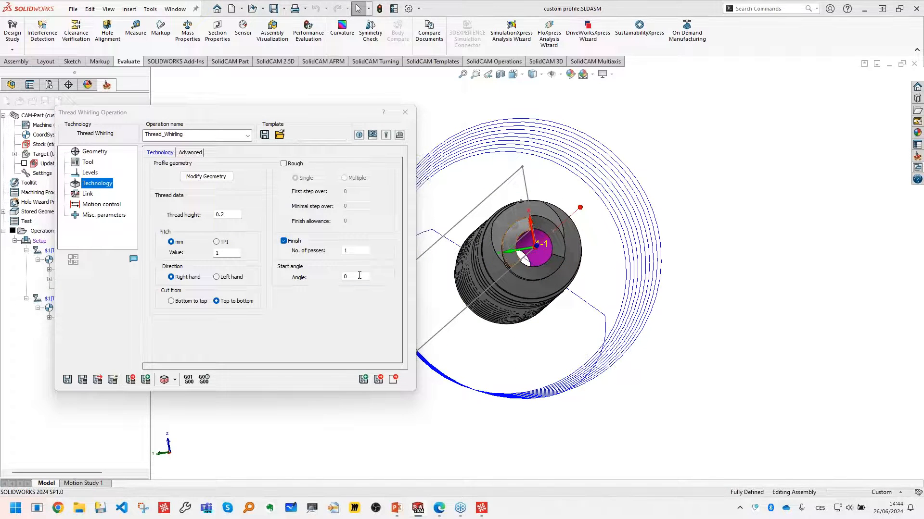
{"action": "middle_click_drag", "start_coordinate": [505, 250], "coordinate": [497, 270]}
{"action": "scroll", "coordinate": [671, 291], "scroll_direction": "down", "scroll_amount": 5}
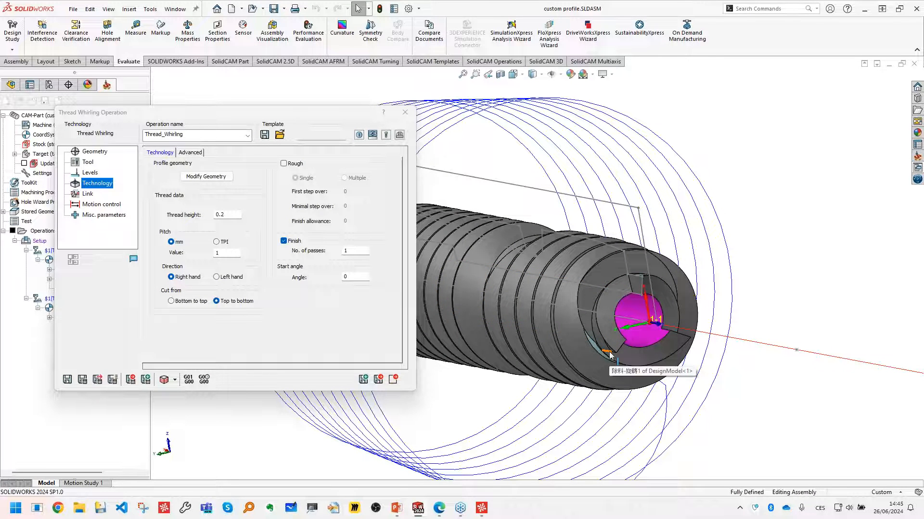
{"action": "left_click_drag", "start_coordinate": [365, 277], "coordinate": [336, 277]}
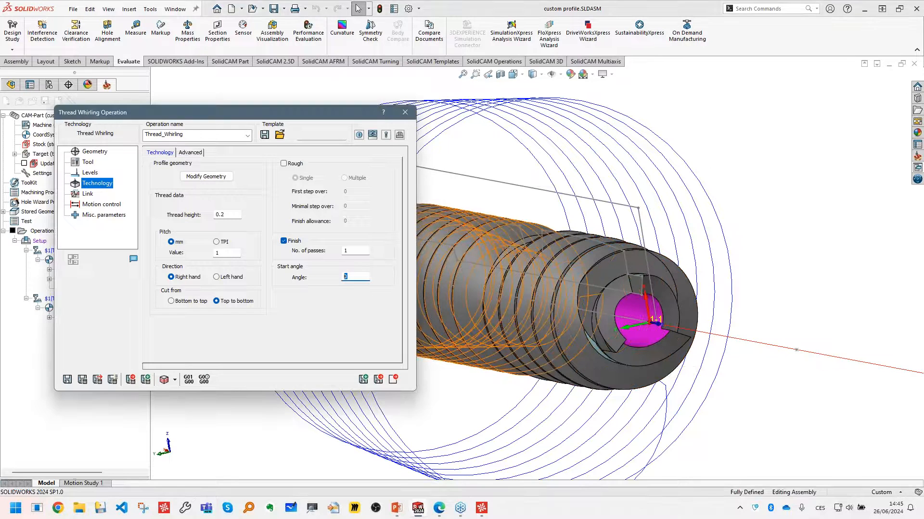
{"action": "type", "text": "135"}
{"action": "left_click", "coordinate": [82, 379]}
{"action": "scroll", "coordinate": [610, 336], "scroll_direction": "up", "scroll_amount": 1}
{"action": "middle_click_drag", "start_coordinate": [613, 310], "coordinate": [560, 294]}
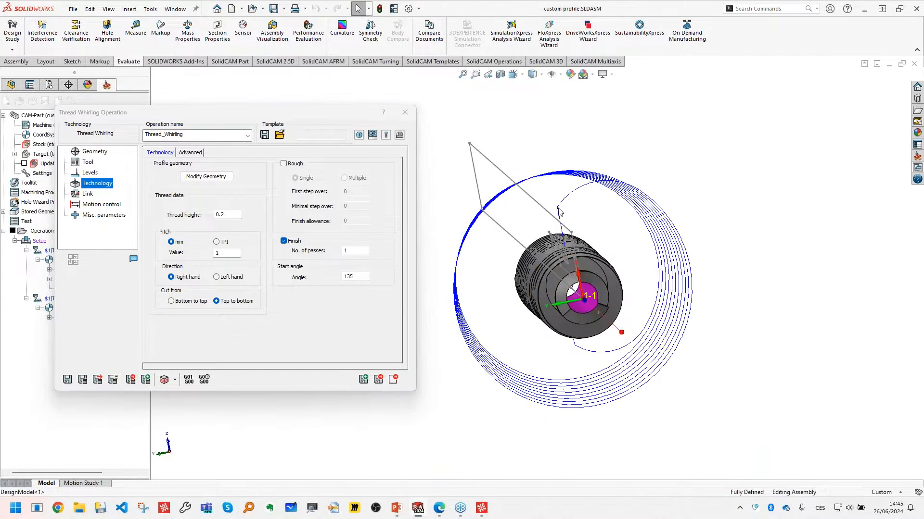
- Check the start angle value and show the advanced multiple-start settings of the thread
{"action": "double_click", "coordinate": [361, 279]}
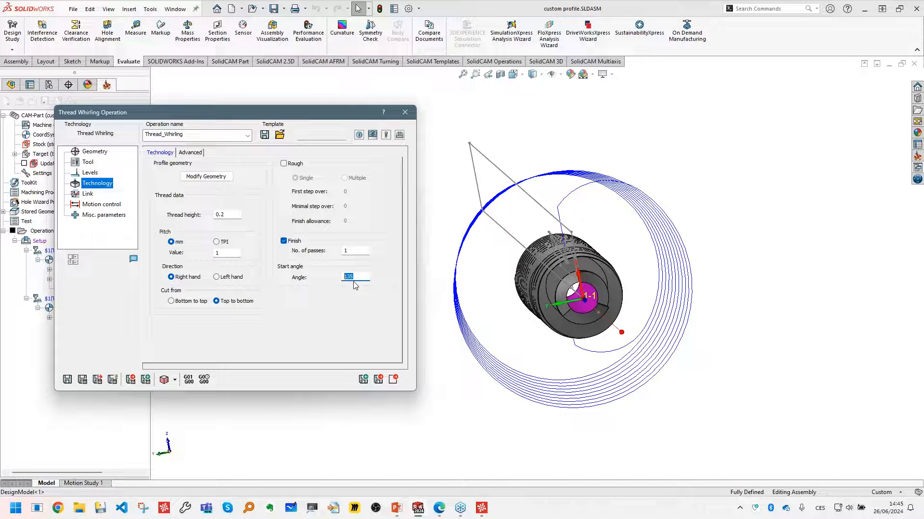
{"action": "left_click", "coordinate": [192, 153]}
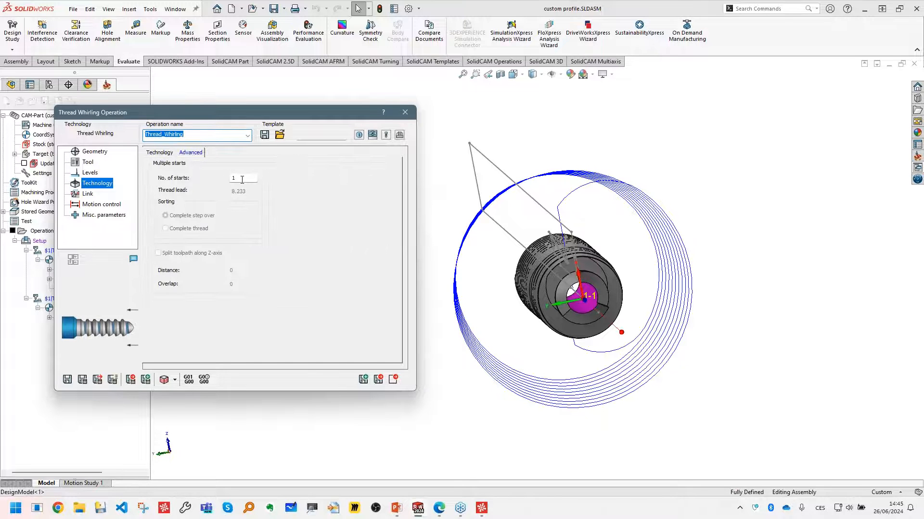
- Review the whirling operation's thread technology parameters and the toolpath from the side of the screw, and close the operation
{"action": "left_click", "coordinate": [160, 153]}
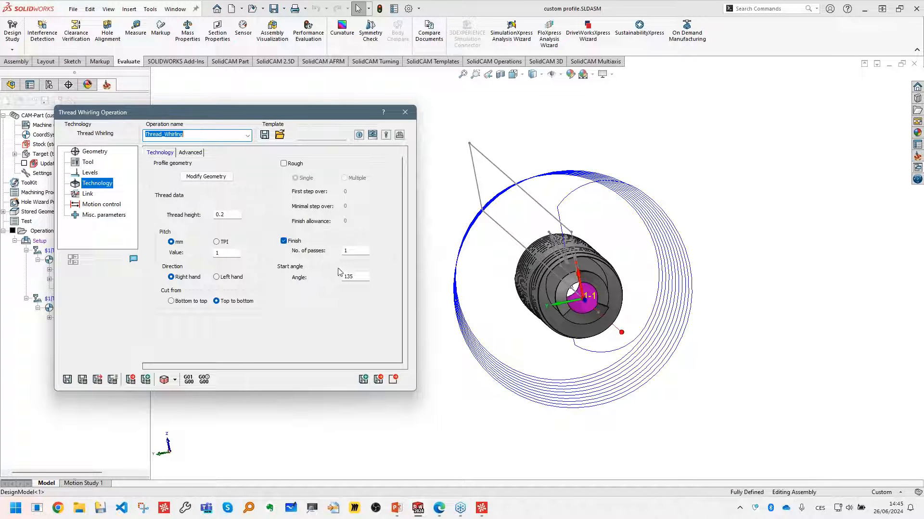
{"action": "left_click", "coordinate": [512, 348]}
{"action": "scroll", "coordinate": [526, 338], "scroll_direction": "up", "scroll_amount": 4}
{"action": "middle_click_drag", "start_coordinate": [525, 338], "coordinate": [604, 323]}
{"action": "scroll", "coordinate": [588, 326], "scroll_direction": "down", "scroll_amount": 2}
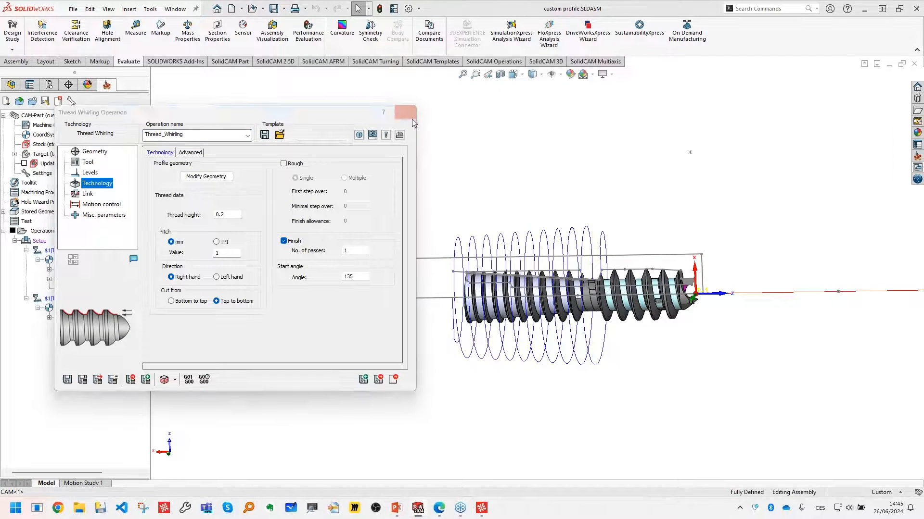
{"action": "left_click", "coordinate": [410, 115]}
{"action": "mouse_move", "coordinate": [439, 509]}
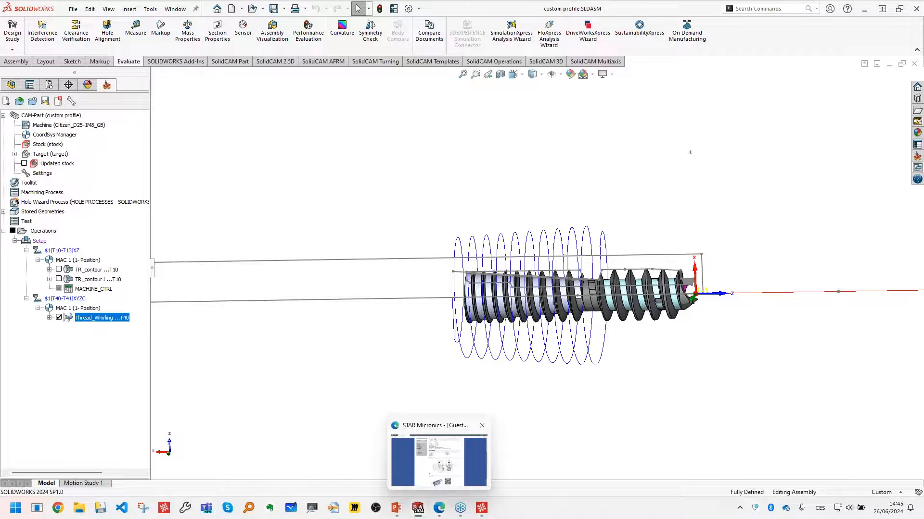
{"action": "left_click", "coordinate": [370, 260]}
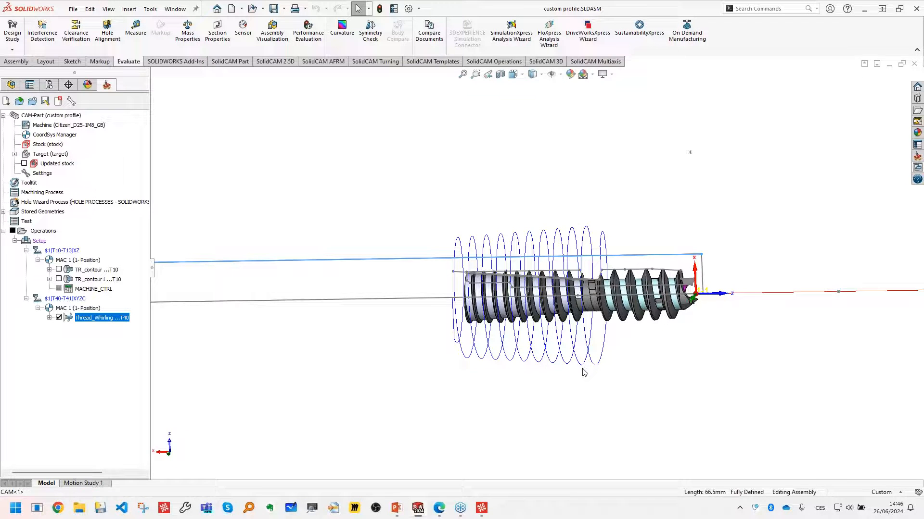
{"action": "left_click", "coordinate": [490, 370]}
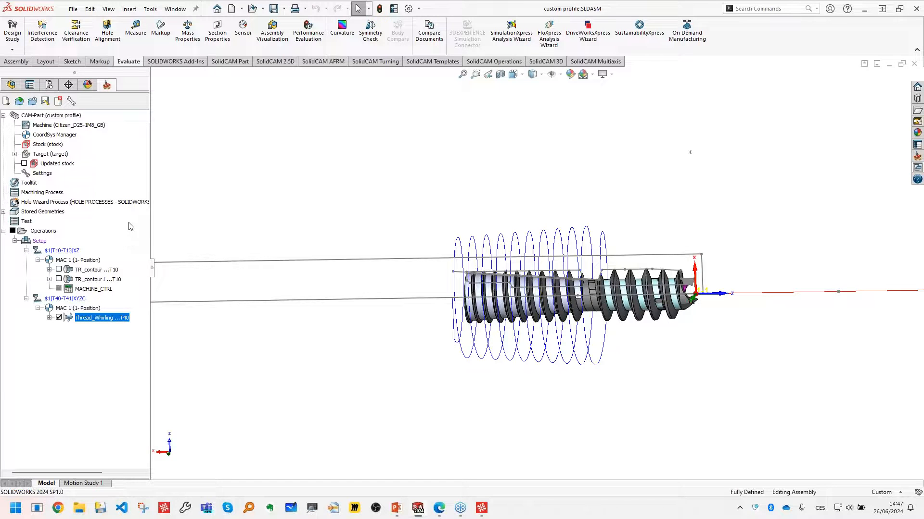
- Show the parameters of the Whirling-Thread-Insert-1 component of whirling tool T40 in the ToolKit
{"action": "double_click", "coordinate": [24, 183]}
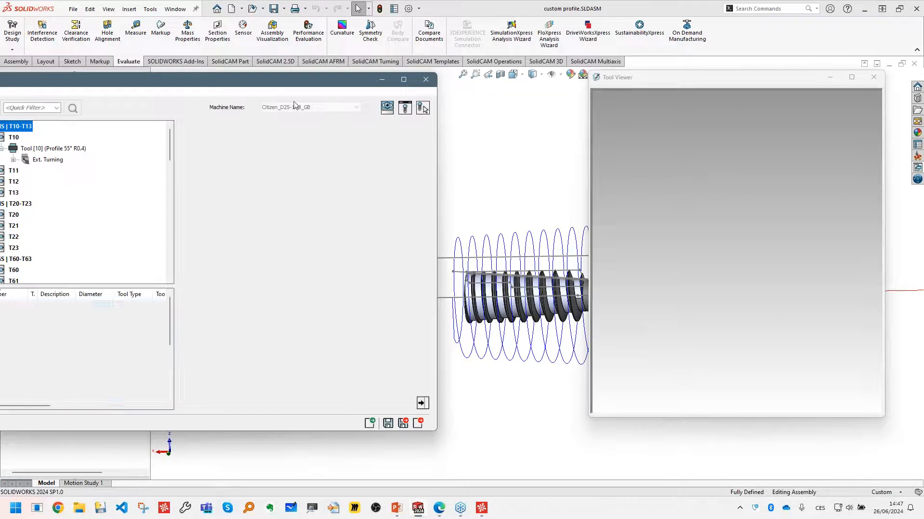
{"action": "scroll", "coordinate": [159, 188], "scroll_direction": "up", "scroll_amount": 1}
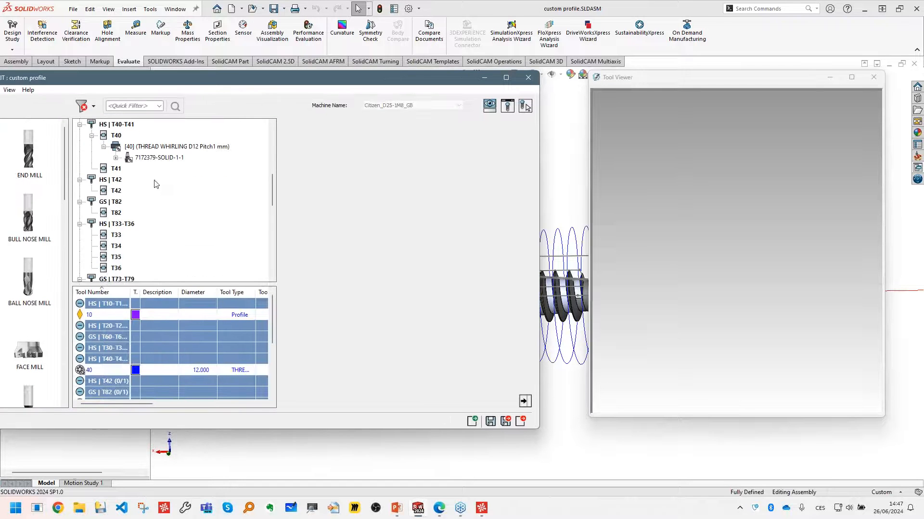
{"action": "left_click", "coordinate": [115, 158]}
{"action": "left_click", "coordinate": [127, 169]}
{"action": "left_click", "coordinate": [168, 182]}
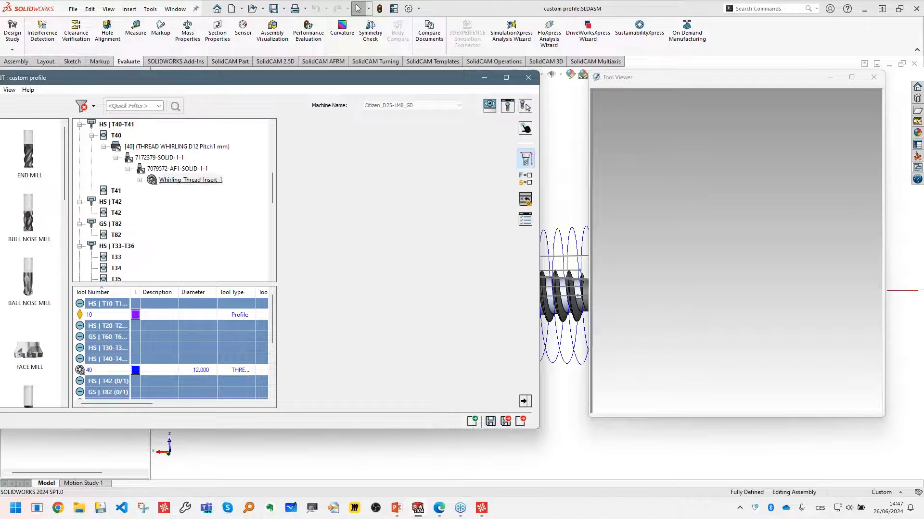
{"action": "right_click", "coordinate": [163, 181]}
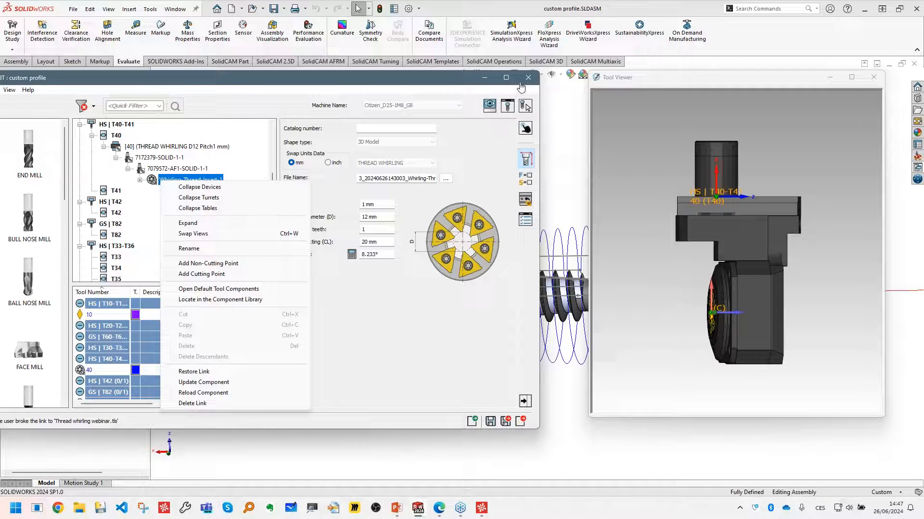
{"action": "left_click", "coordinate": [488, 130]}
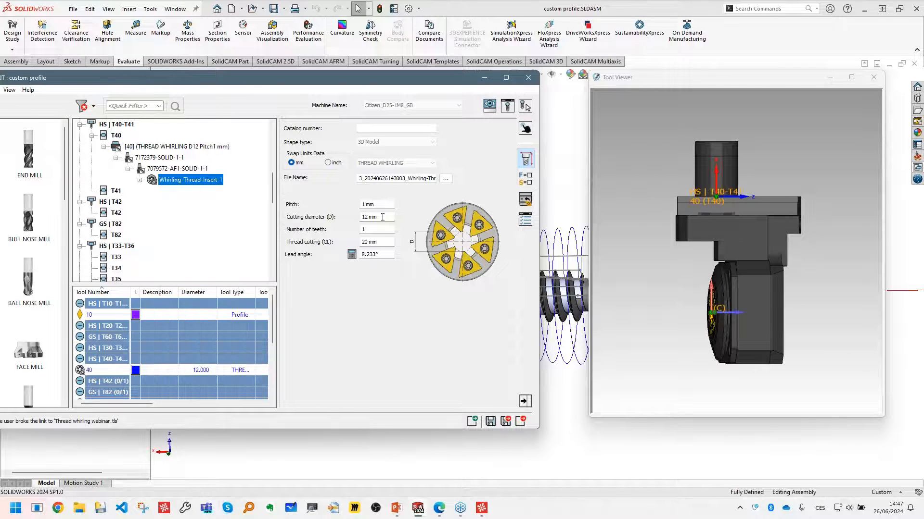
- Examine the whirling inserts in the tool viewer in relation to the thread cutting length (CL), selecting one insert face
{"action": "left_click_drag", "start_coordinate": [389, 243], "coordinate": [358, 250]}
{"action": "middle_click_drag", "start_coordinate": [631, 291], "coordinate": [691, 300]}
{"action": "scroll", "coordinate": [718, 314], "scroll_direction": "up", "scroll_amount": 10}
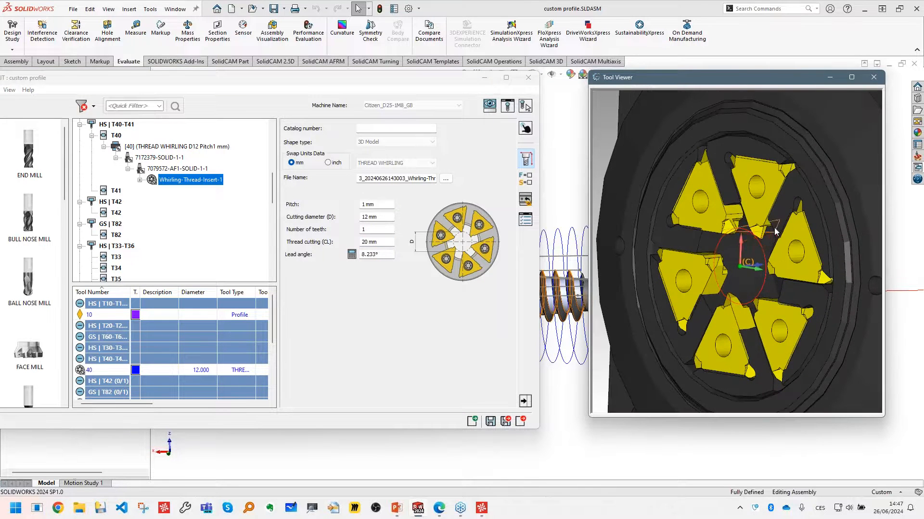
{"action": "left_click_drag", "start_coordinate": [392, 243], "coordinate": [360, 245]}
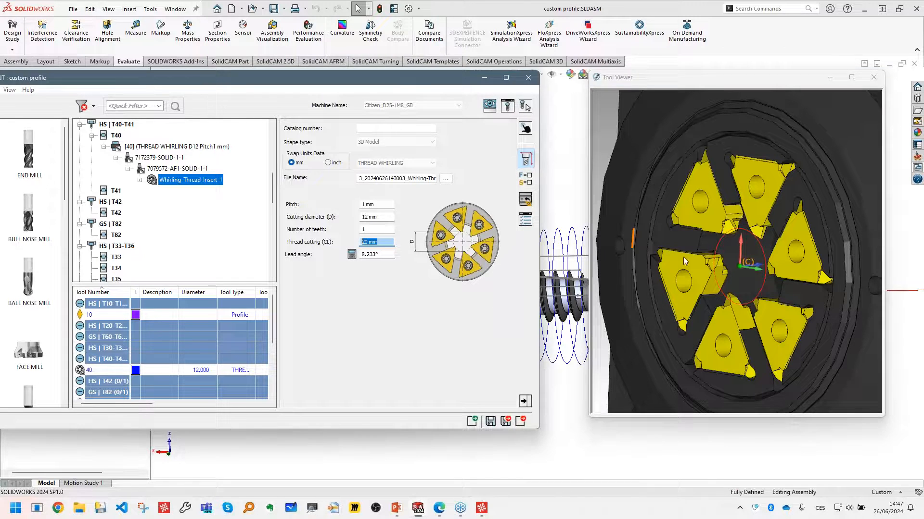
{"action": "left_click", "coordinate": [711, 274]}
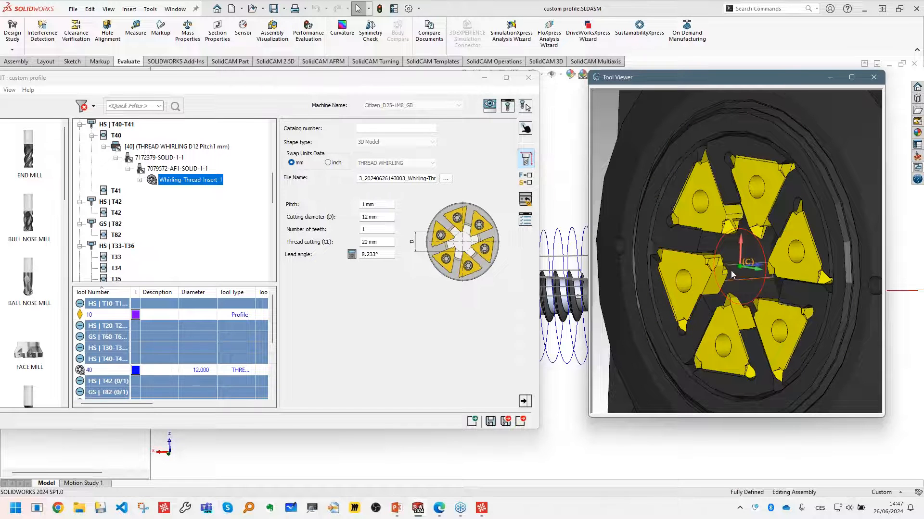
{"action": "scroll", "coordinate": [722, 267], "scroll_direction": "up", "scroll_amount": 5}
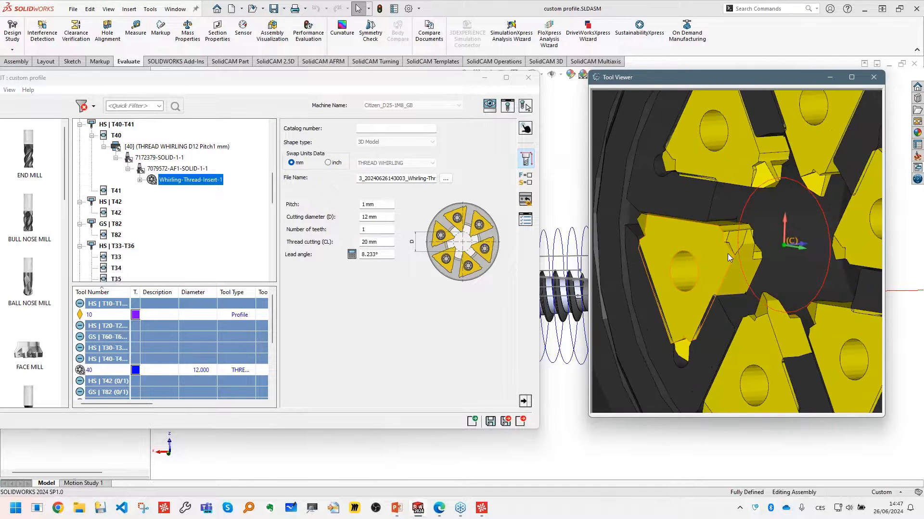
{"action": "scroll", "coordinate": [728, 258], "scroll_direction": "up", "scroll_amount": 2}
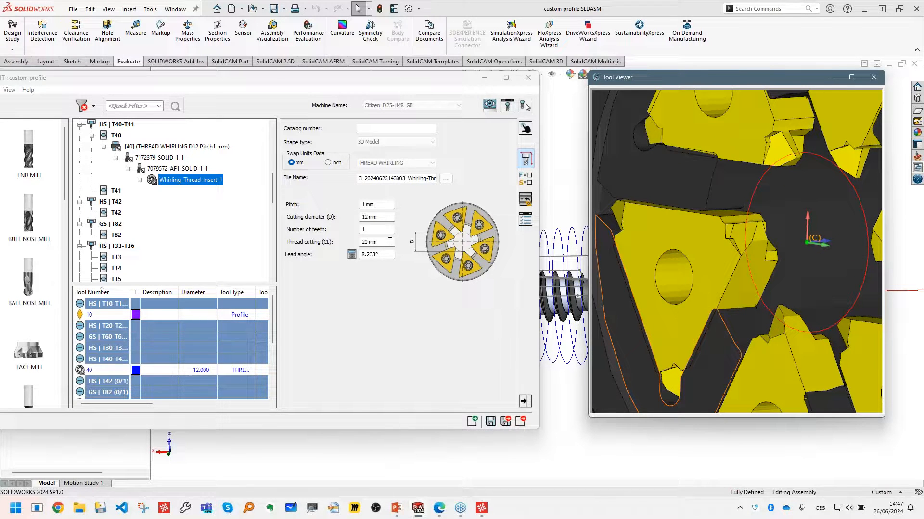
{"action": "mouse_move", "coordinate": [723, 253]}
{"action": "middle_mouse_down"}
{"action": "mouse_move", "coordinate": [723, 265]}
{"action": "mouse_move", "coordinate": [718, 252]}
{"action": "middle_mouse_up"}
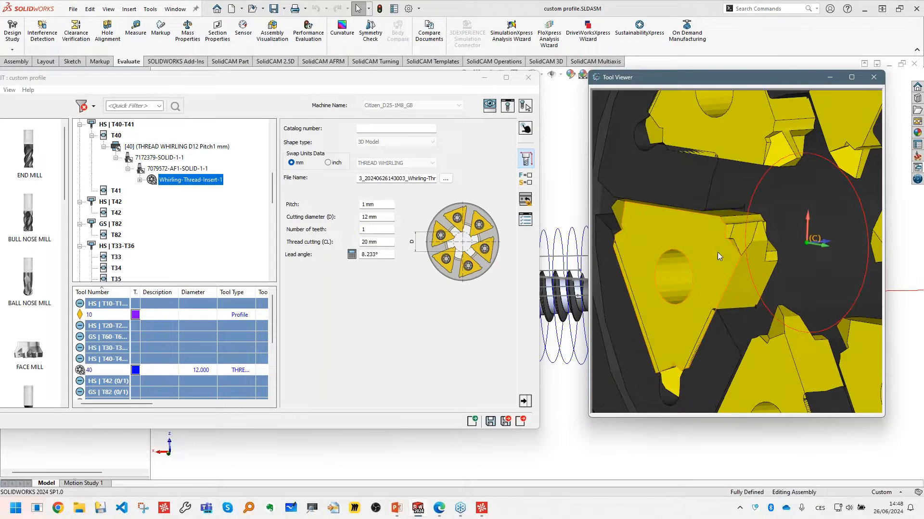
{"action": "left_click", "coordinate": [651, 240]}
{"action": "middle_click_drag", "start_coordinate": [651, 240], "coordinate": [787, 273]}
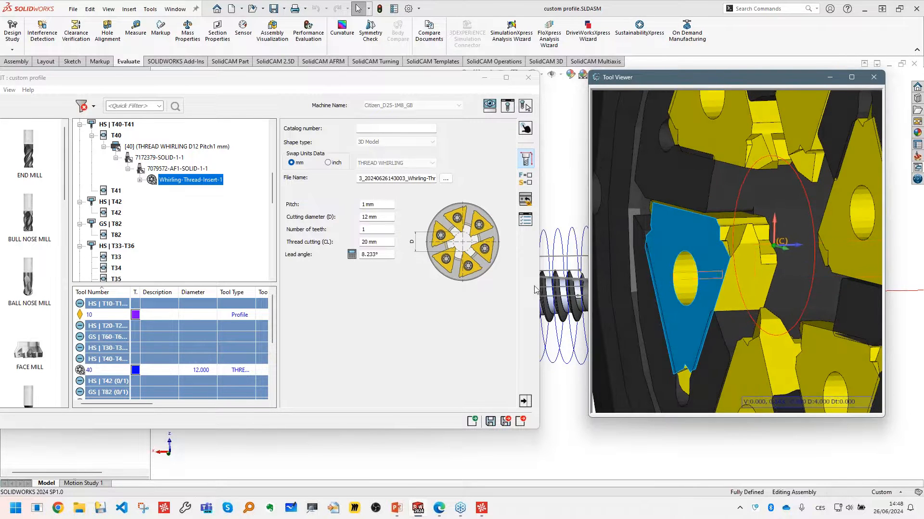
- Set the insert's thread cutting length (CL) to 4.58 mm and check the insert tips in the tool viewer
{"action": "left_click", "coordinate": [377, 241]}
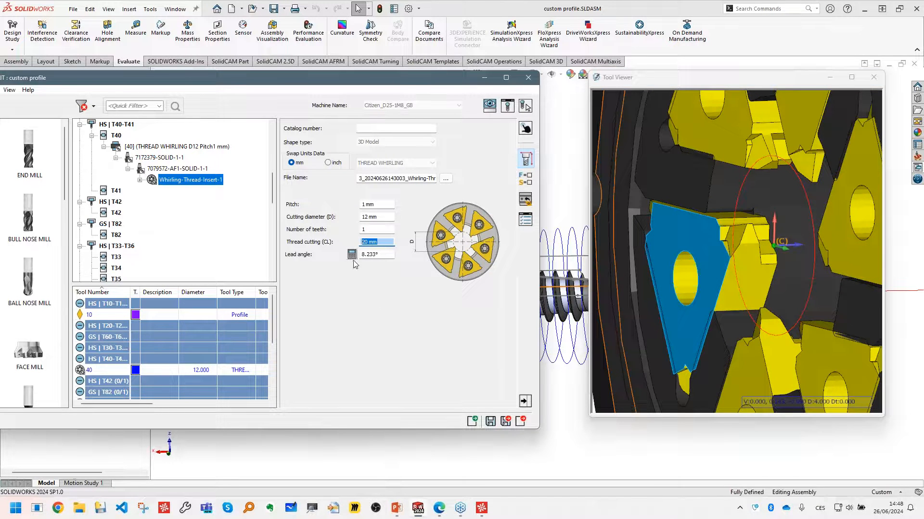
{"action": "type", "text": "4.58"}
{"action": "left_click", "coordinate": [732, 262]}
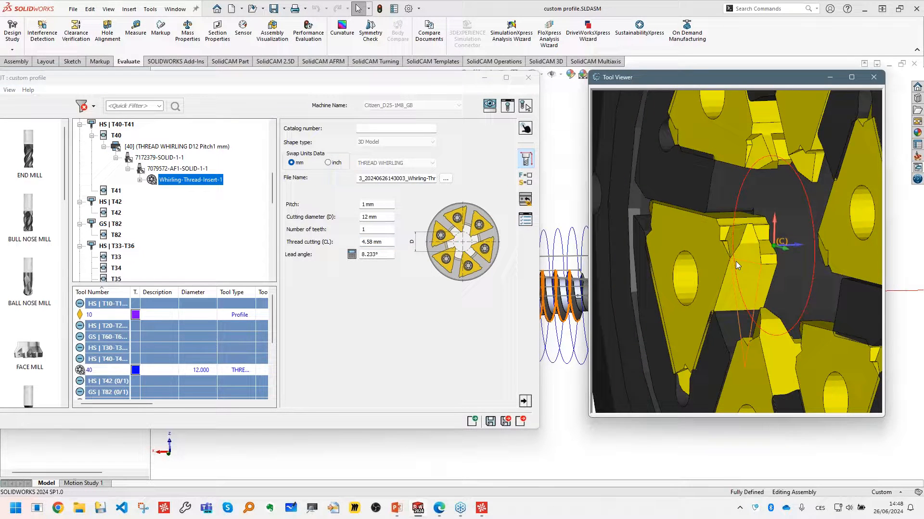
{"action": "middle_click_drag", "start_coordinate": [747, 266], "coordinate": [768, 280]}
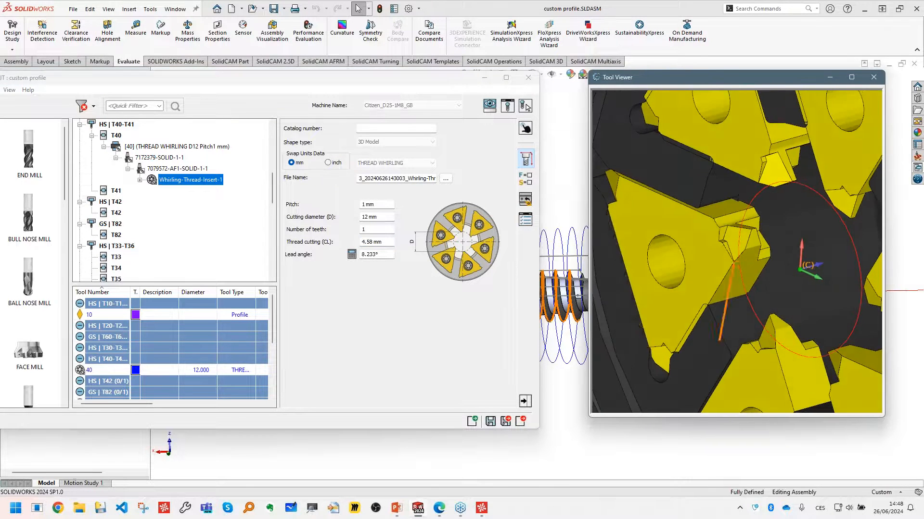
- Set the insert's thread cutting length (CL) to 20 mm and view the whole whirling head
{"action": "left_click", "coordinate": [391, 241]}
{"action": "type", "text": "20"}
{"action": "left_click", "coordinate": [726, 264]}
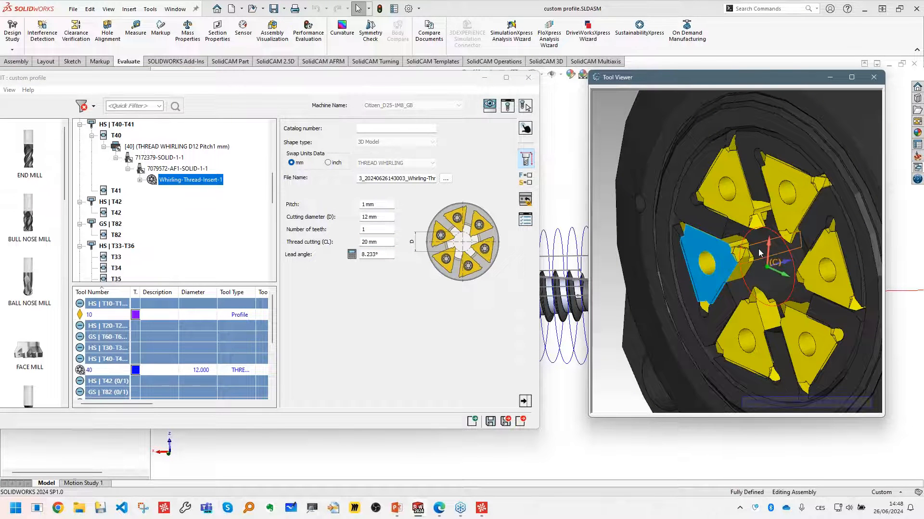
{"action": "mouse_move", "coordinate": [780, 252]}
{"action": "middle_mouse_down"}
{"action": "mouse_move", "coordinate": [776, 240]}
{"action": "mouse_move", "coordinate": [783, 250]}
{"action": "middle_mouse_up"}
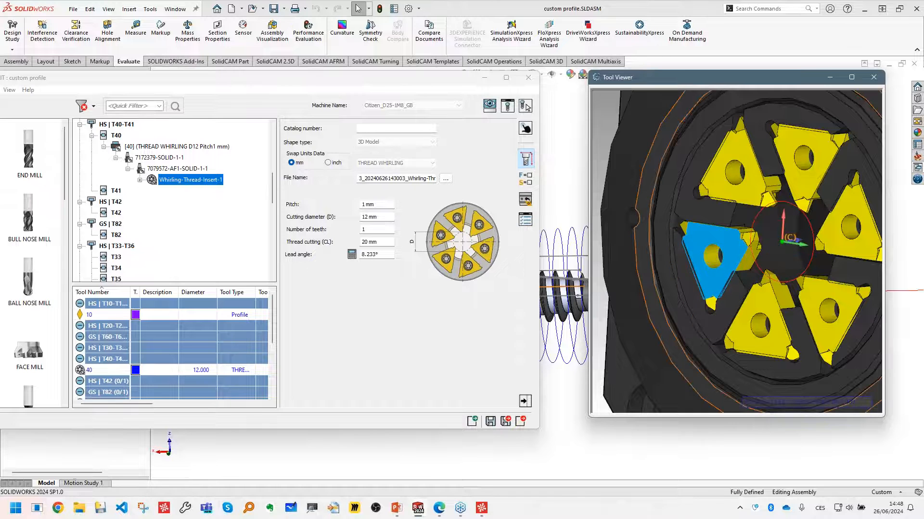
- Enter 4.58 mm again as the insert's thread cutting length (CL)
{"action": "left_click", "coordinate": [357, 276]}
{"action": "type", "text": "4"}
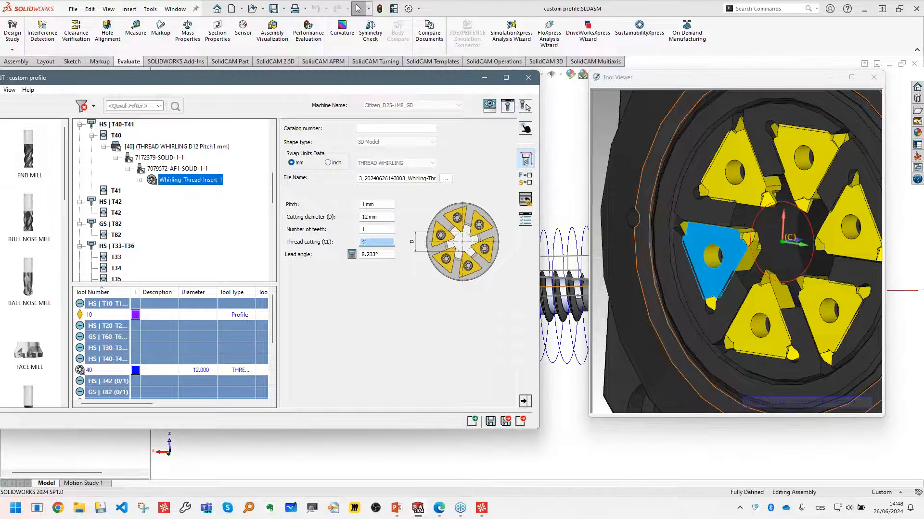
{"action": "type", "text": ".58"}
{"action": "left_click", "coordinate": [704, 251]}
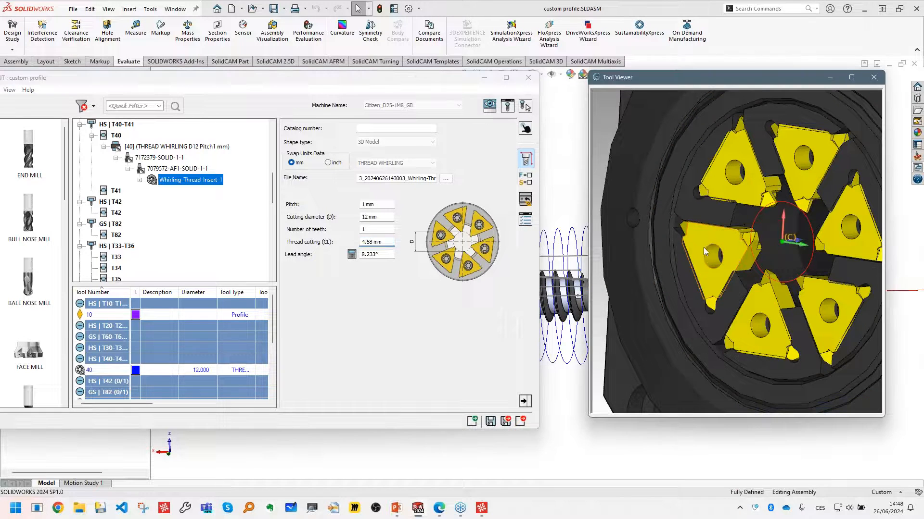
- Pick an edge at the insert's tip in the tool viewer and set the thread cutting length (CL) to 3.69 mm
{"action": "right_click", "coordinate": [606, 157]}
{"action": "left_click", "coordinate": [736, 256]}
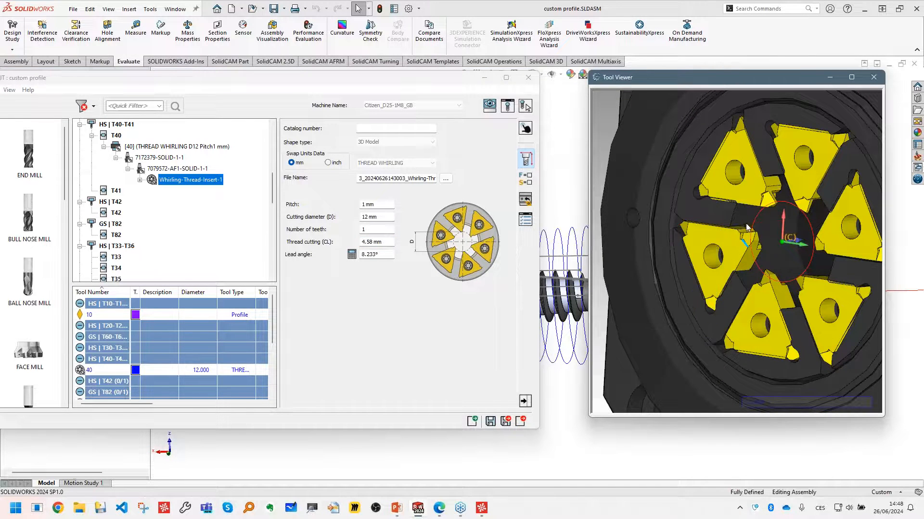
{"action": "scroll", "coordinate": [741, 260], "scroll_direction": "up", "scroll_amount": 6}
{"action": "middle_click_drag", "start_coordinate": [745, 266], "coordinate": [744, 246]}
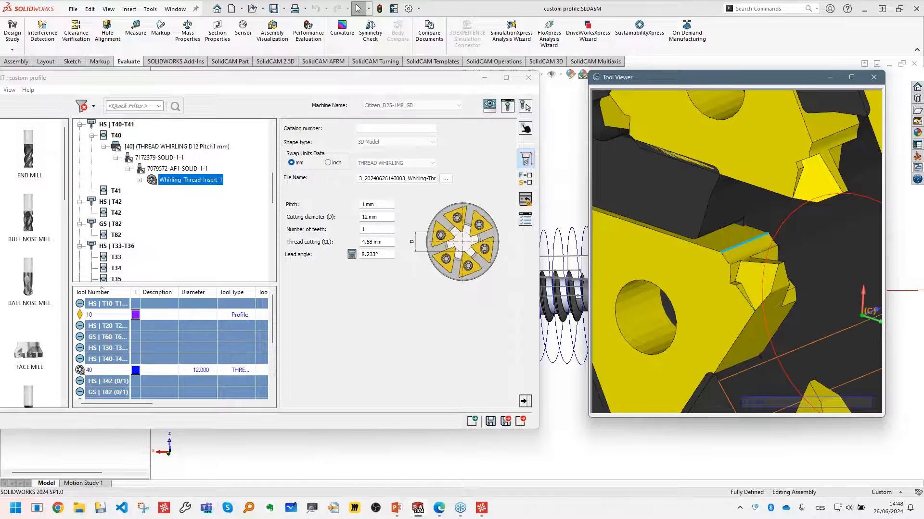
{"action": "left_click", "coordinate": [376, 242]}
{"action": "type", "text": "3.690"}
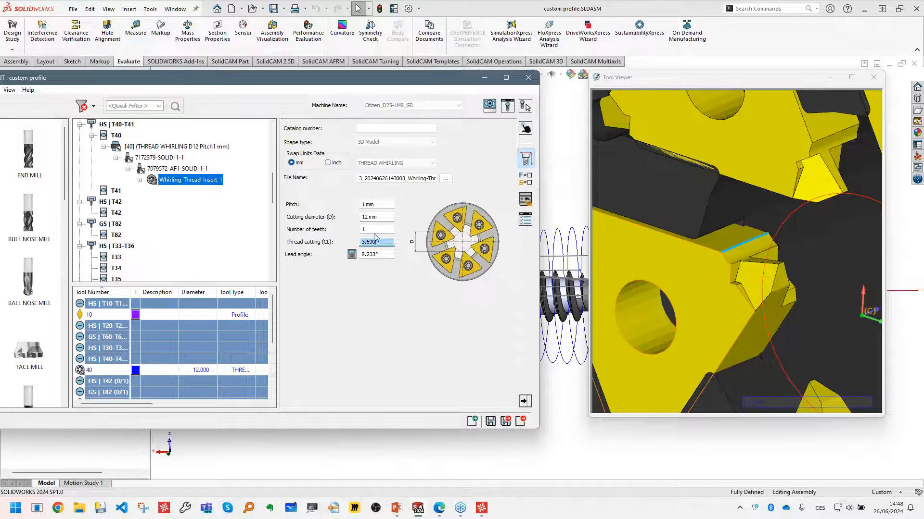
{"action": "left_click", "coordinate": [688, 292]}
{"action": "scroll", "coordinate": [689, 292], "scroll_direction": "down", "scroll_amount": 5}
{"action": "scroll", "coordinate": [723, 297], "scroll_direction": "up", "scroll_amount": 3}
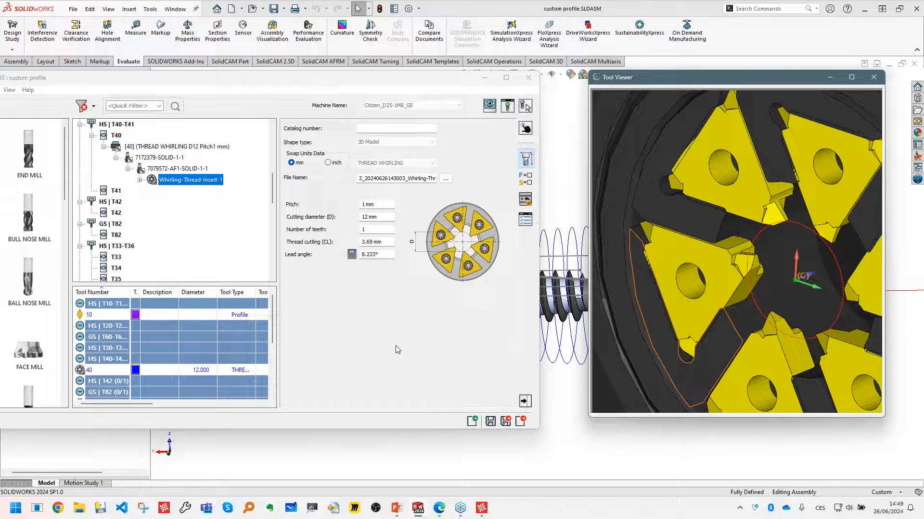
{"action": "left_click", "coordinate": [388, 243]}
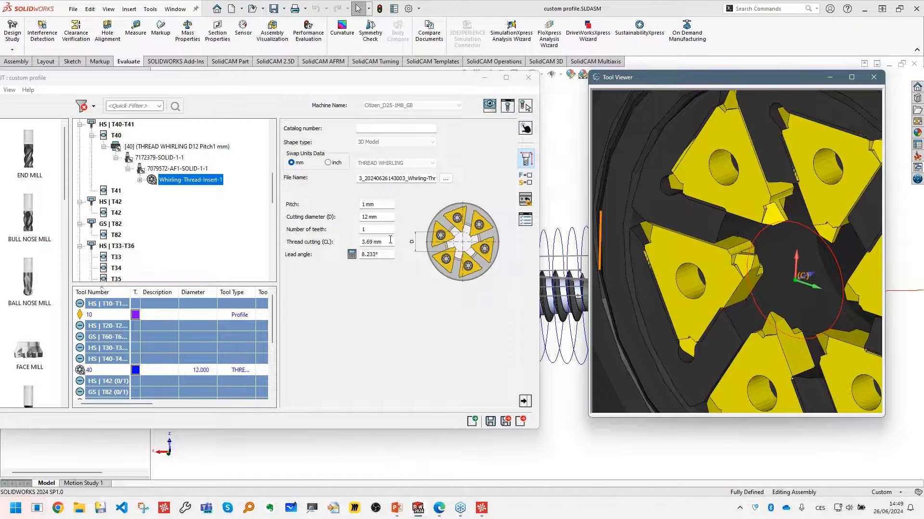
{"action": "left_click_drag", "start_coordinate": [390, 240], "coordinate": [352, 243]}
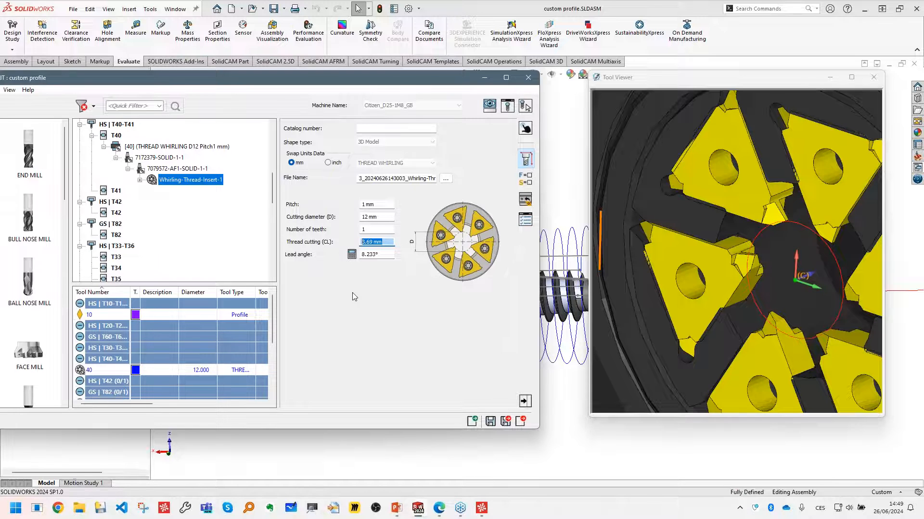
- Close the ToolKit, saving the tool changes and applying them to the Thread_Whirling operation
{"action": "left_click", "coordinate": [528, 78]}
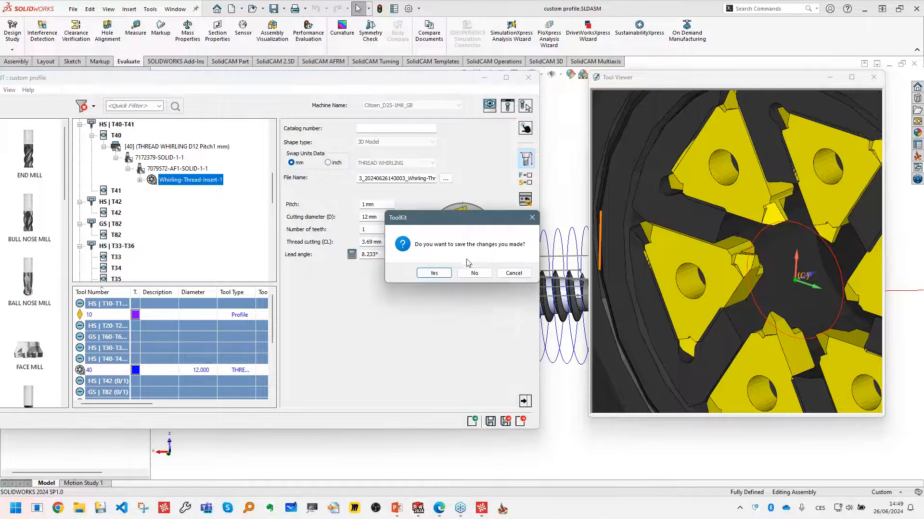
{"action": "left_click", "coordinate": [441, 272]}
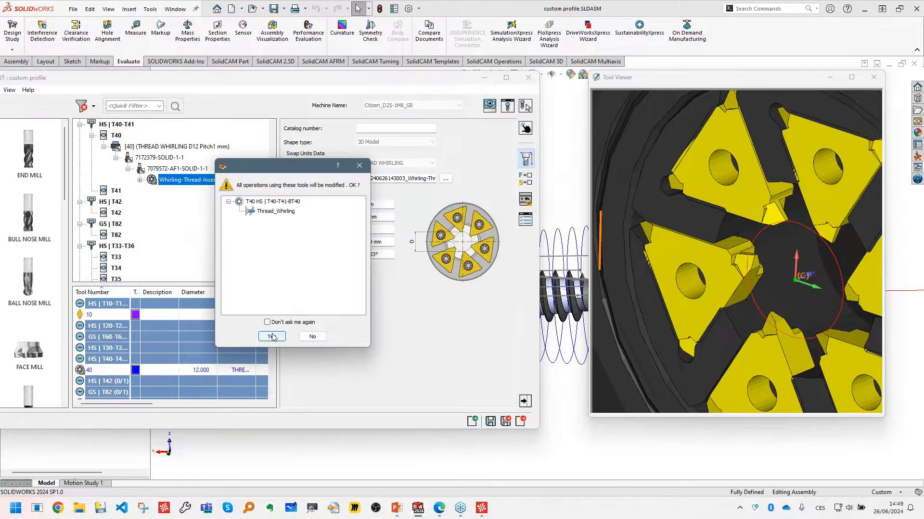
{"action": "left_click", "coordinate": [274, 336]}
- Inspect the design model's first helix curve and its sketch on the screw, and return to the CAM operations tree
{"action": "scroll", "coordinate": [706, 322], "scroll_direction": "down", "scroll_amount": 2}
{"action": "left_click", "coordinate": [10, 84]}
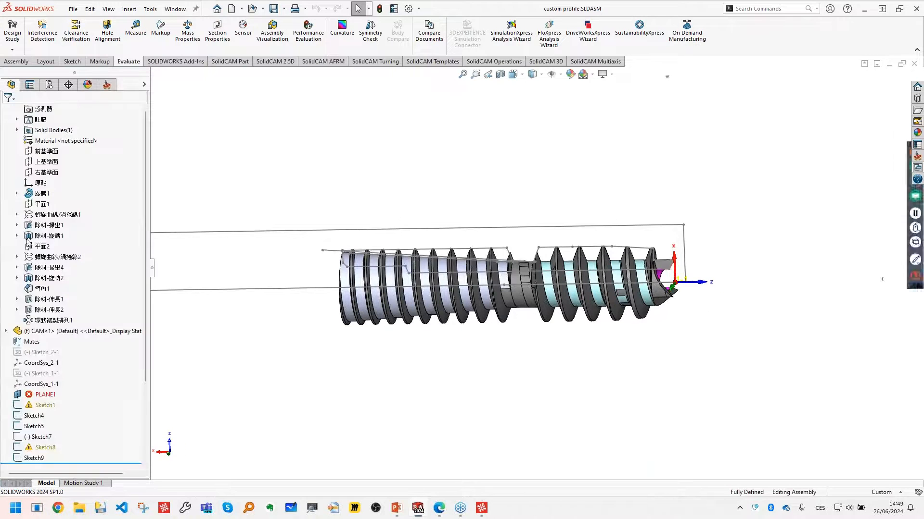
{"action": "scroll", "coordinate": [57, 327], "scroll_direction": "up", "scroll_amount": 4}
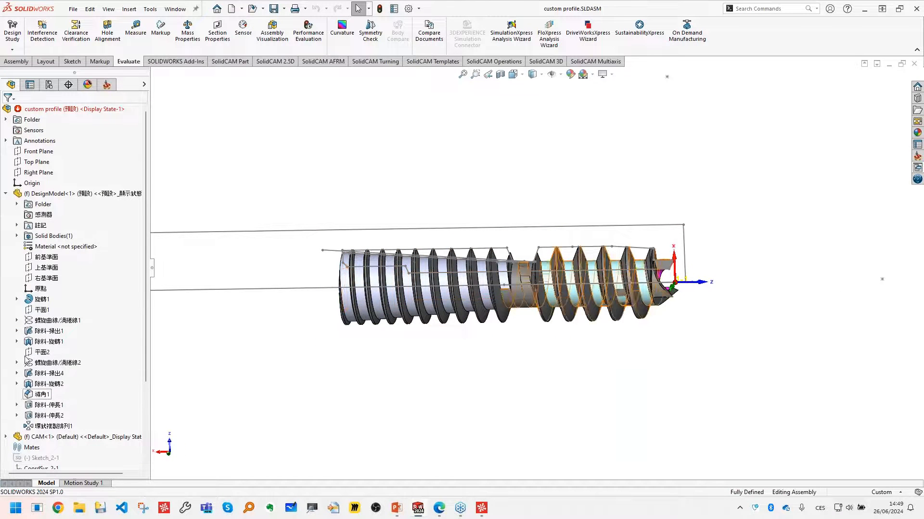
{"action": "left_click", "coordinate": [17, 320]}
{"action": "left_click", "coordinate": [52, 320]}
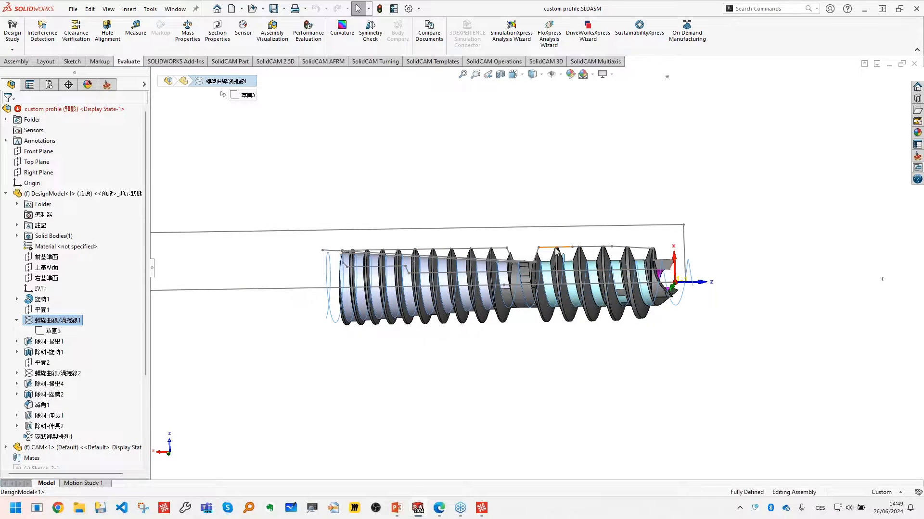
{"action": "scroll", "coordinate": [558, 255], "scroll_direction": "down", "scroll_amount": 1}
{"action": "mouse_move", "coordinate": [723, 294]}
{"action": "middle_mouse_down"}
{"action": "mouse_move", "coordinate": [745, 277]}
{"action": "mouse_move", "coordinate": [701, 313]}
{"action": "middle_mouse_up"}
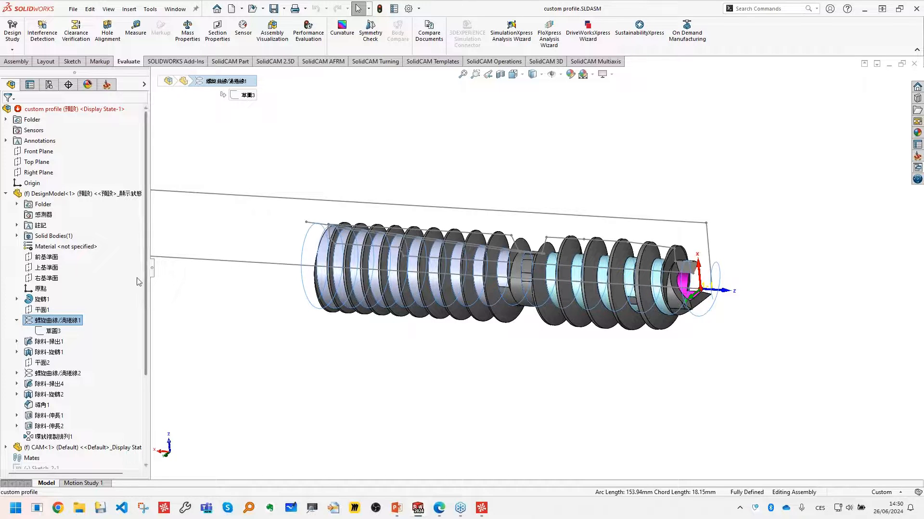
{"action": "left_click", "coordinate": [18, 321]}
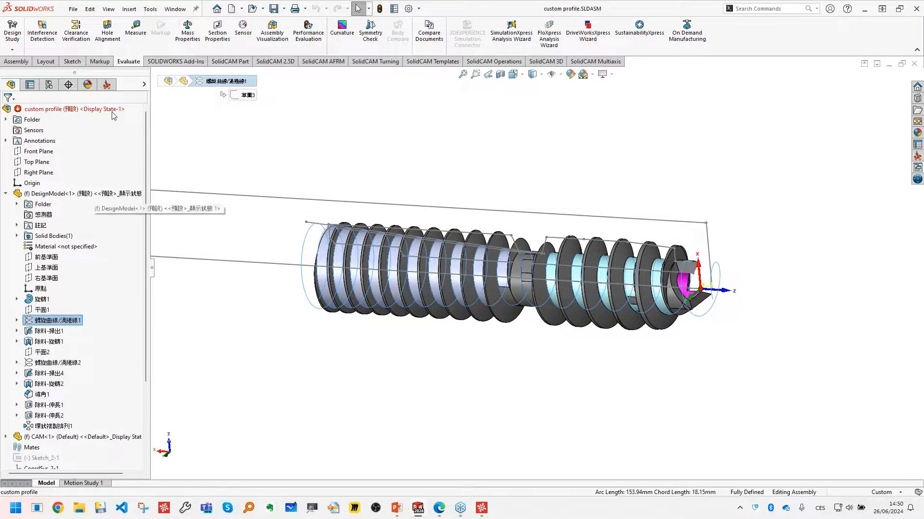
{"action": "left_click", "coordinate": [107, 85]}
{"action": "left_click", "coordinate": [504, 173]}
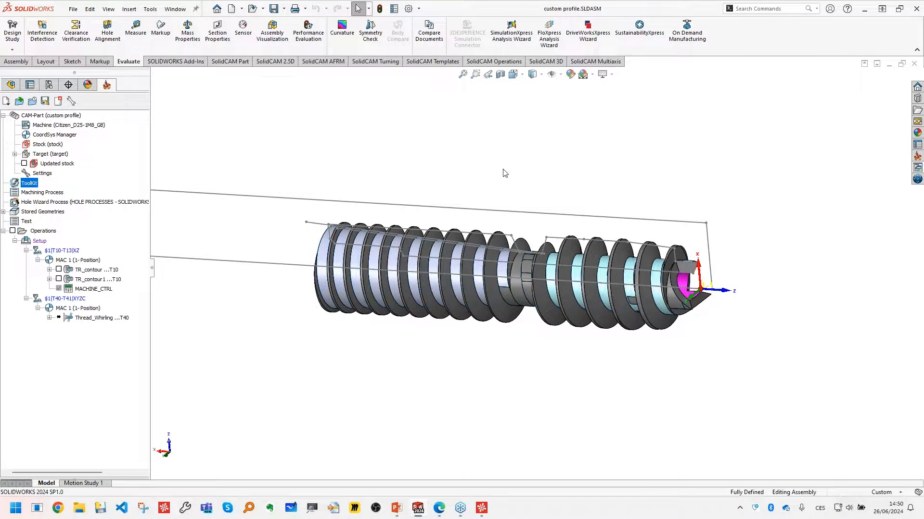